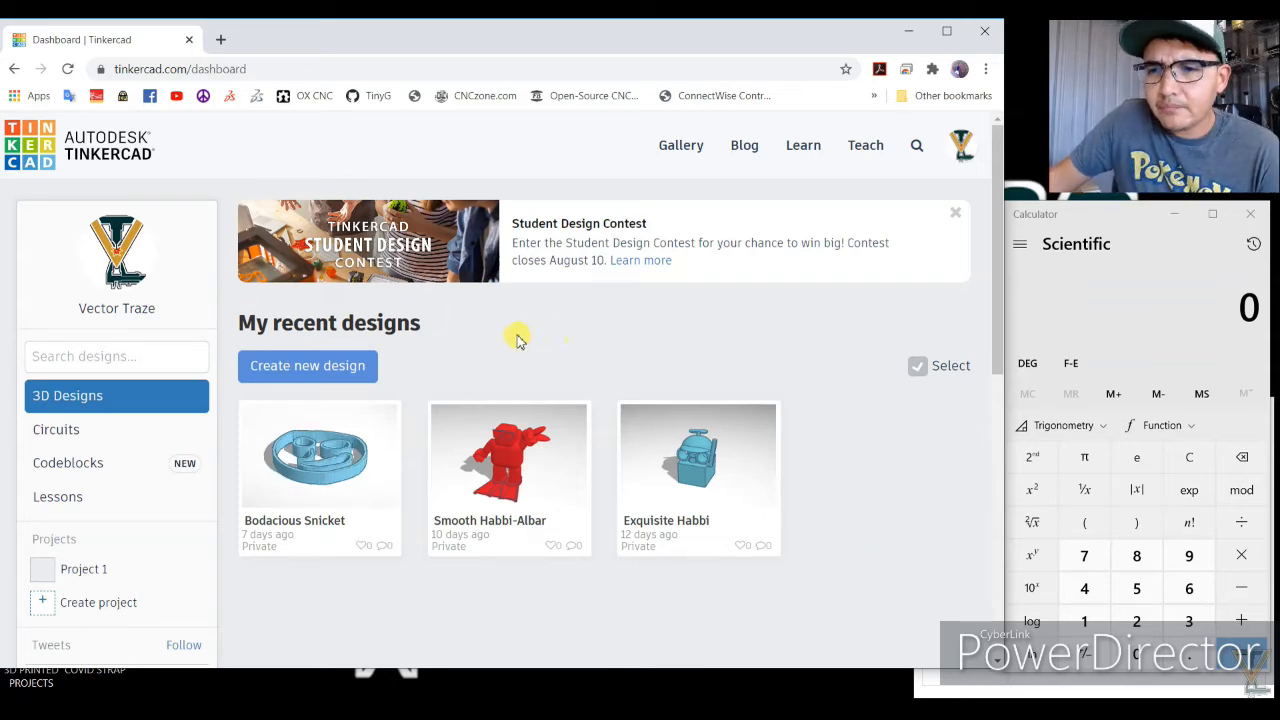
Create a new 3D design.
click(312, 367)
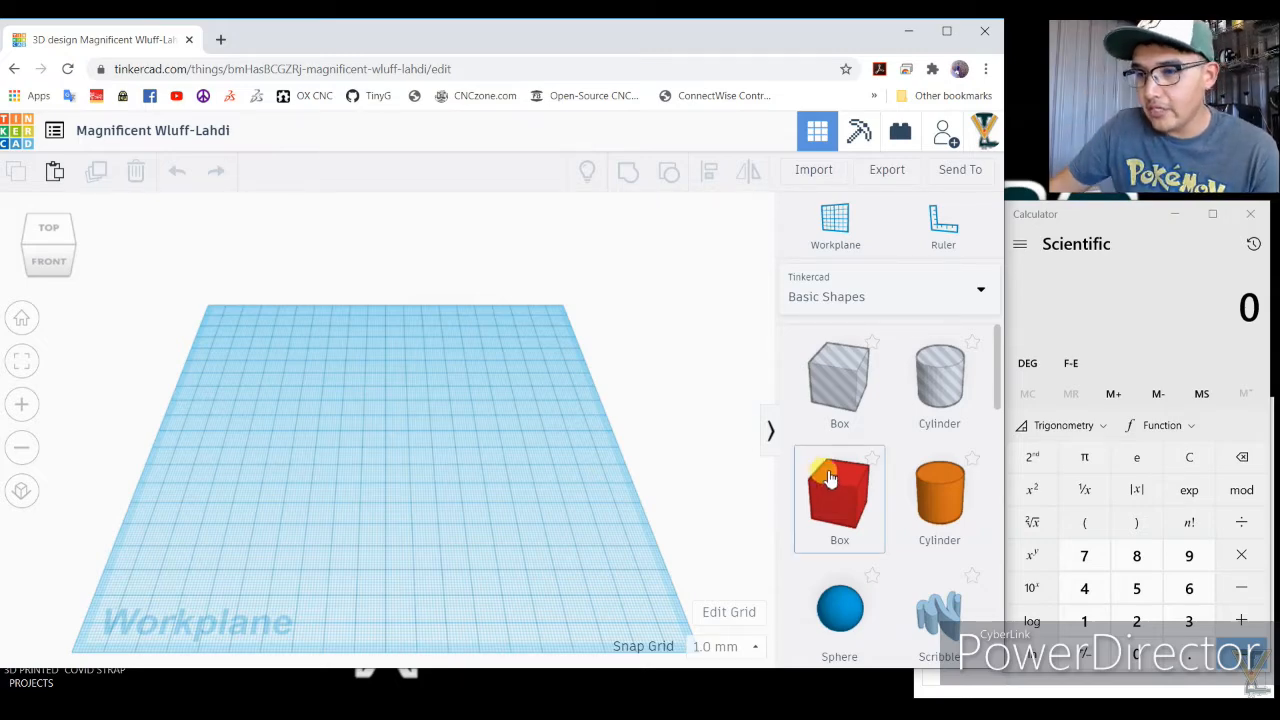
scroll(880, 432, down, 1)
scroll(863, 331, up, 1)
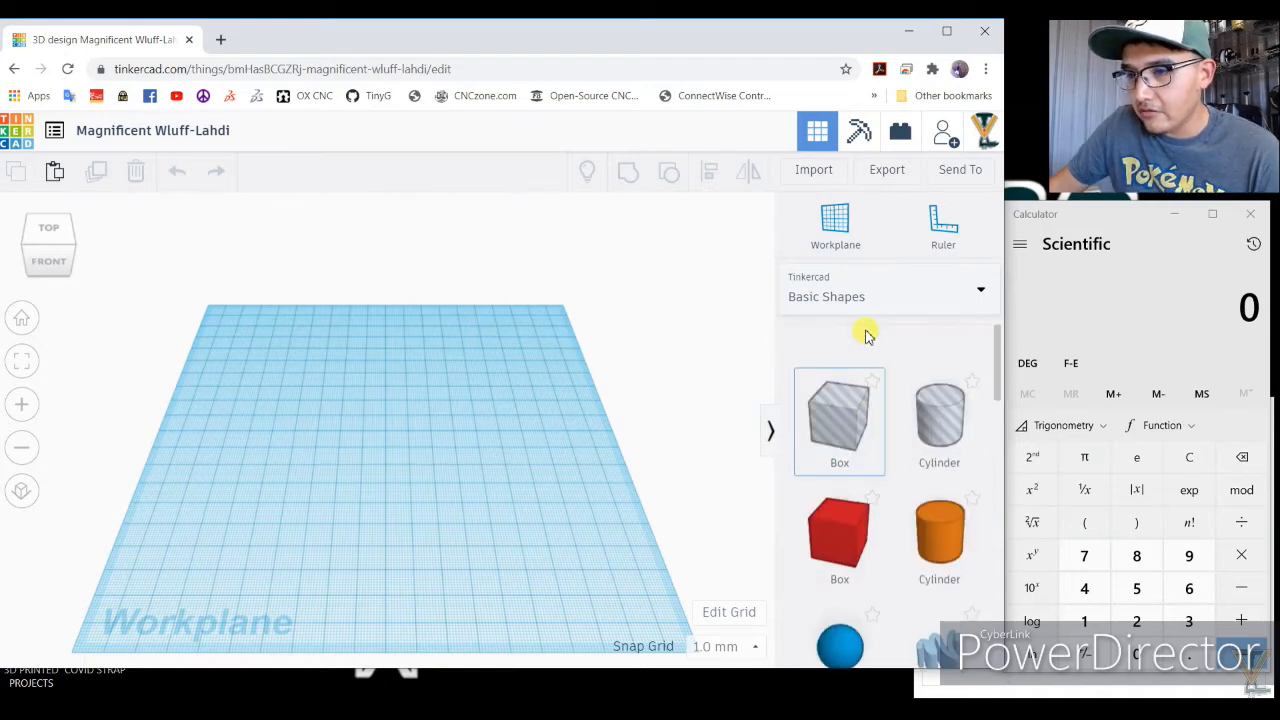
Look at the available shape collections, open Characters, and return to Basic Shapes.
click(880, 305)
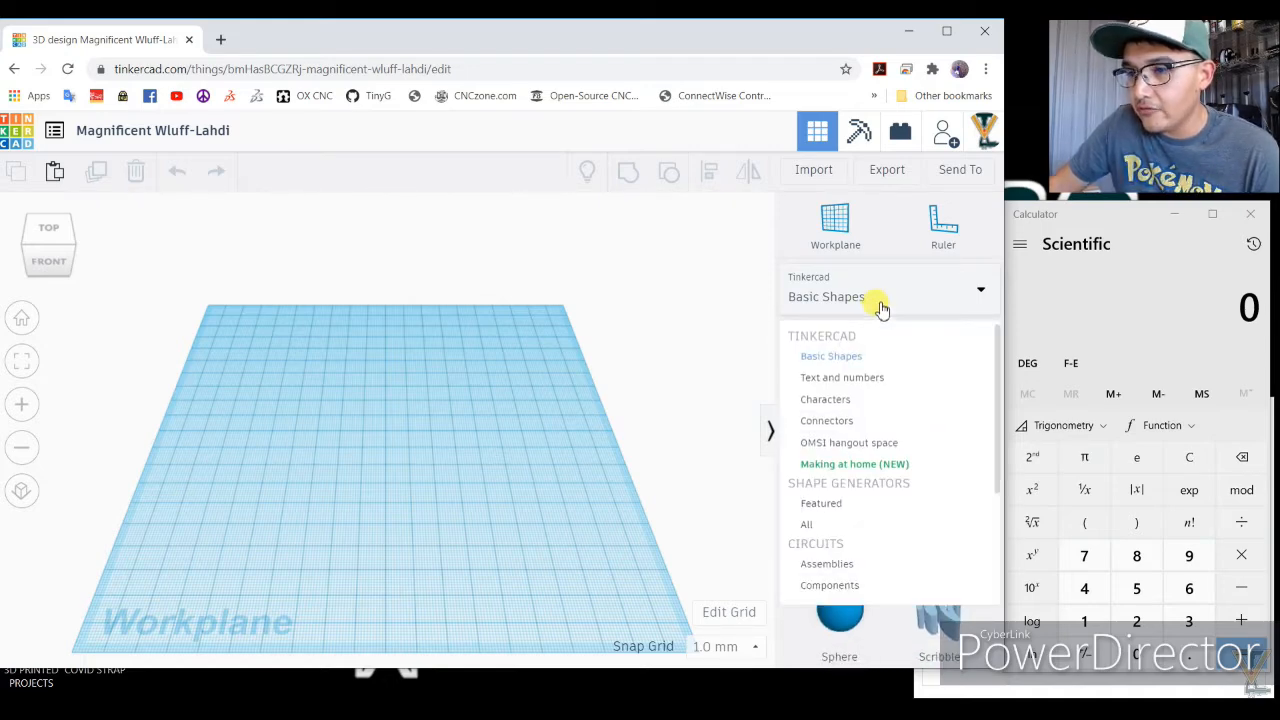
click(840, 399)
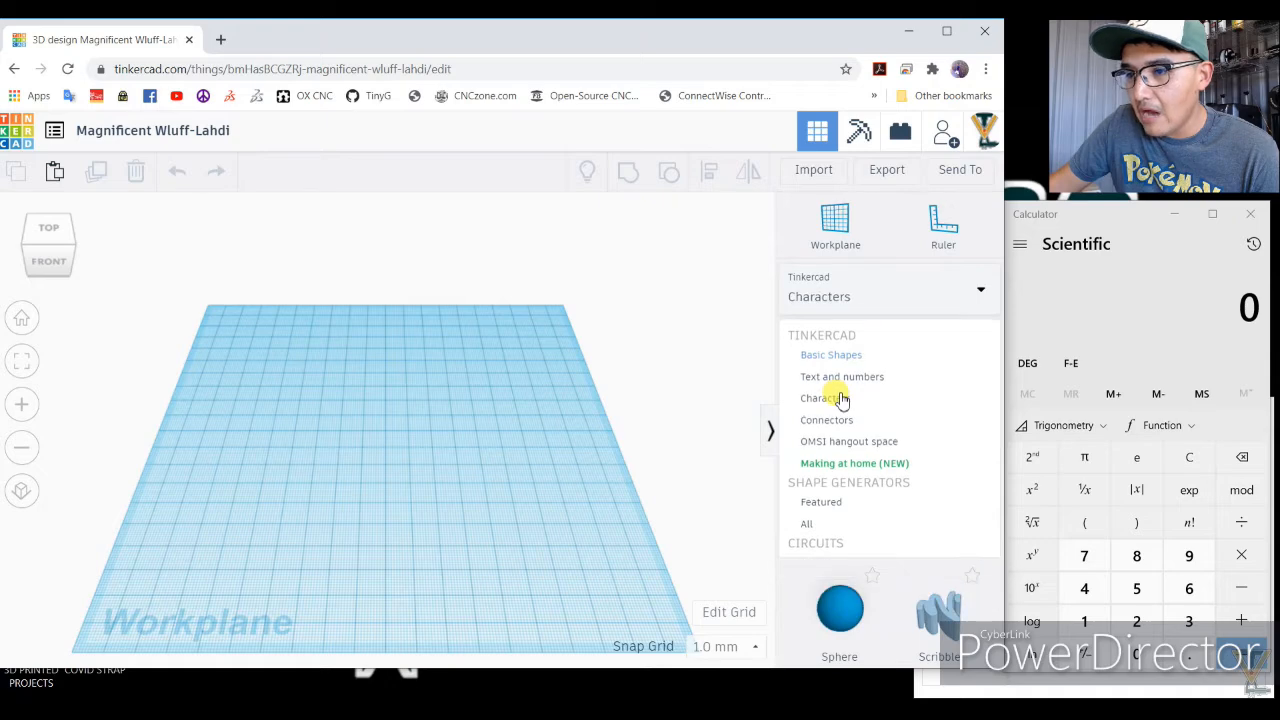
click(830, 295)
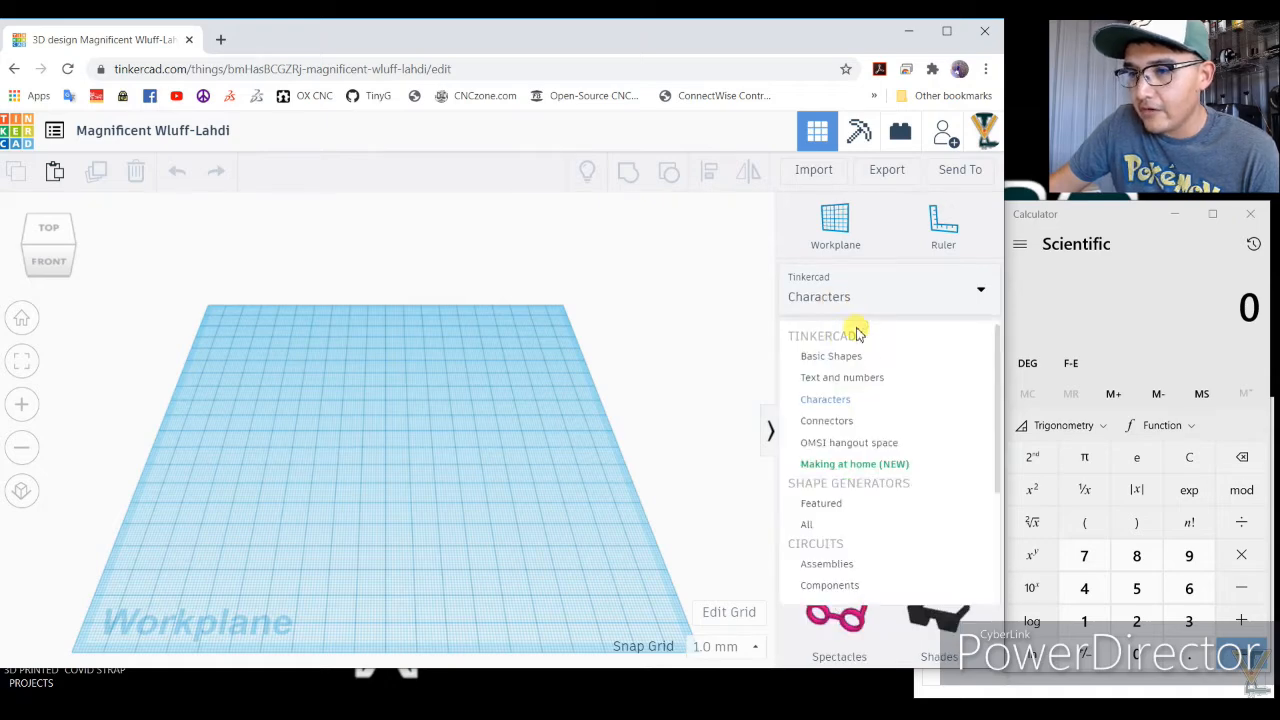
click(830, 356)
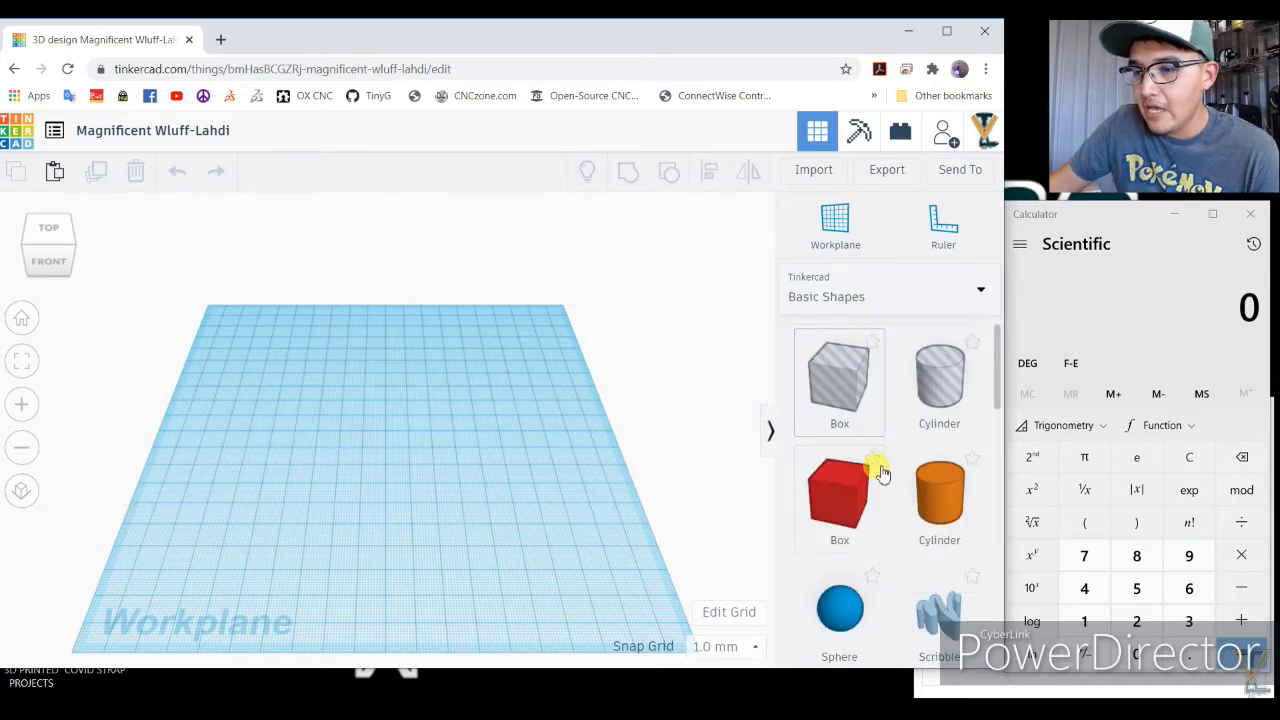
Place a solid red box from the basic shapes near the middle of the workplane.
drag(880, 472, 371, 456)
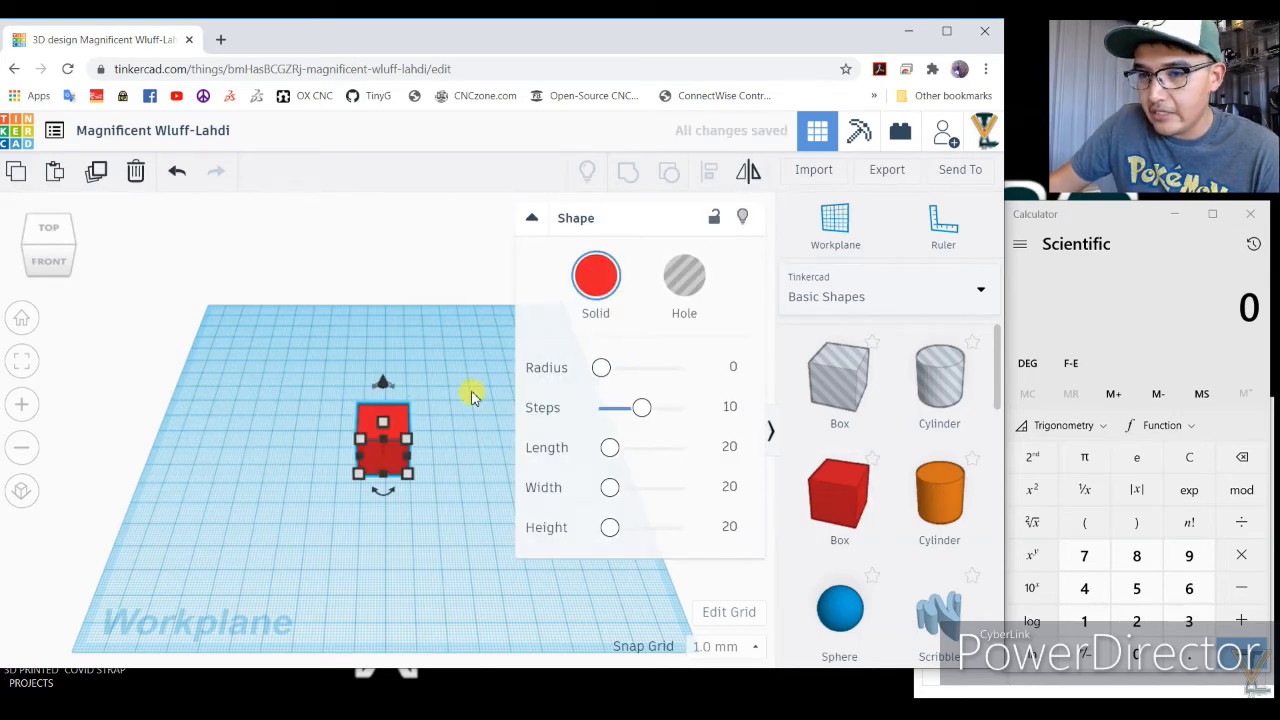
click(472, 397)
click(395, 416)
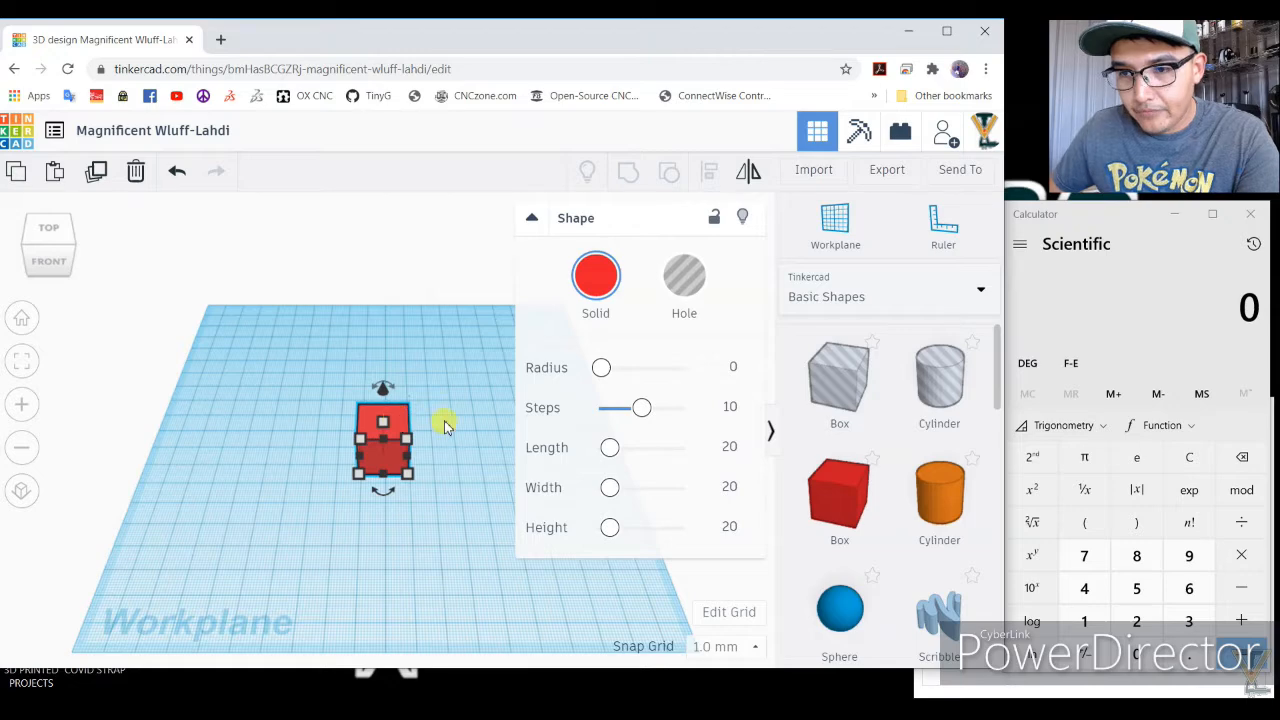
Check the side dimension of the box in millimetres, then deselect the box.
right_drag(414, 418, 378, 423)
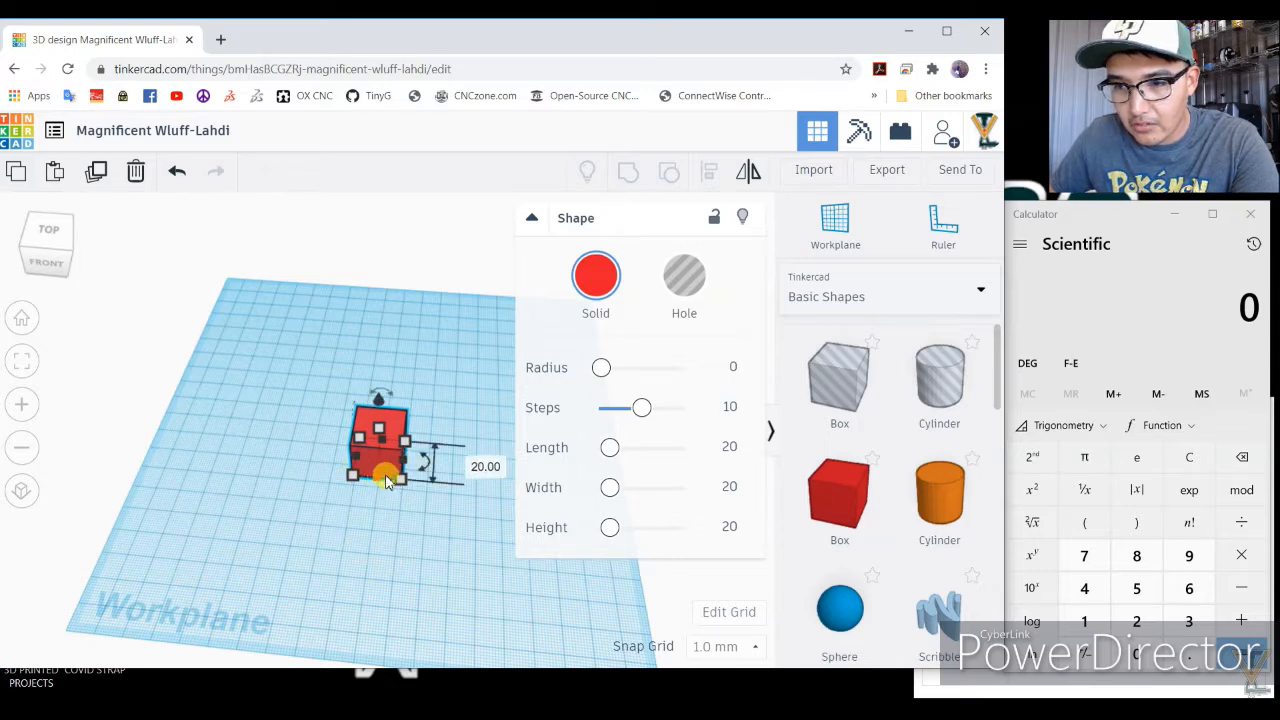
click(480, 466)
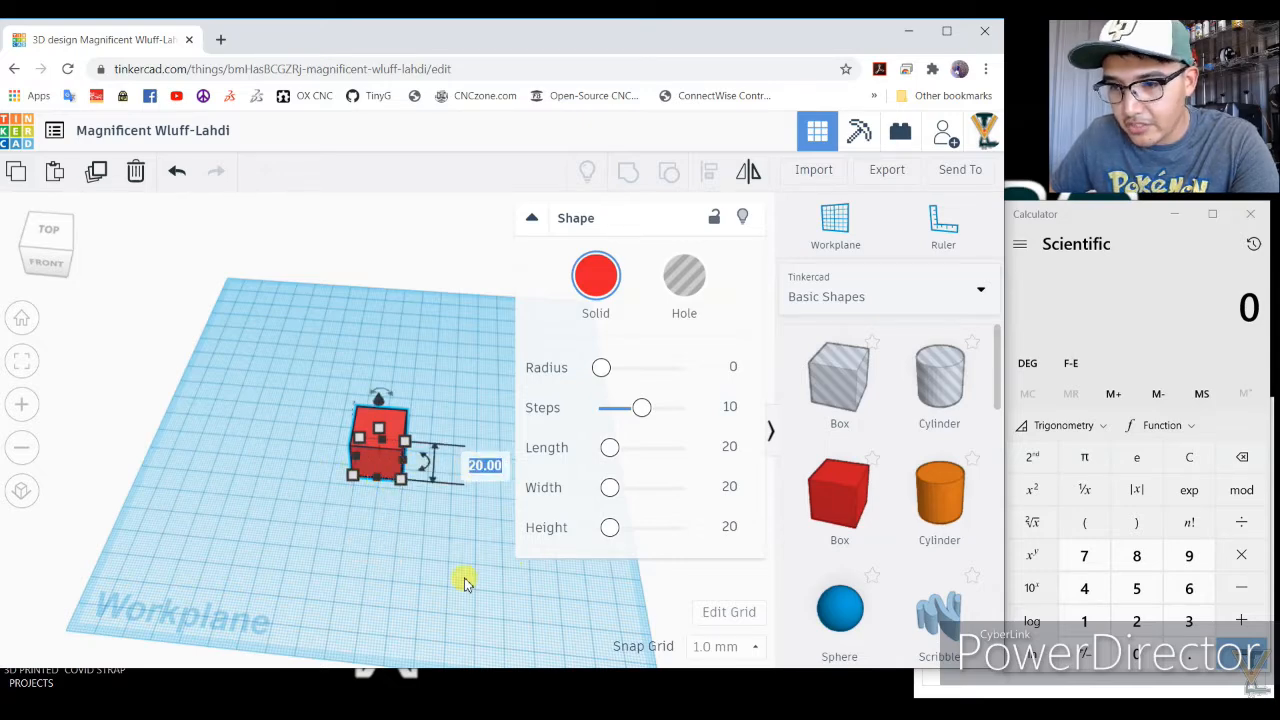
click(505, 245)
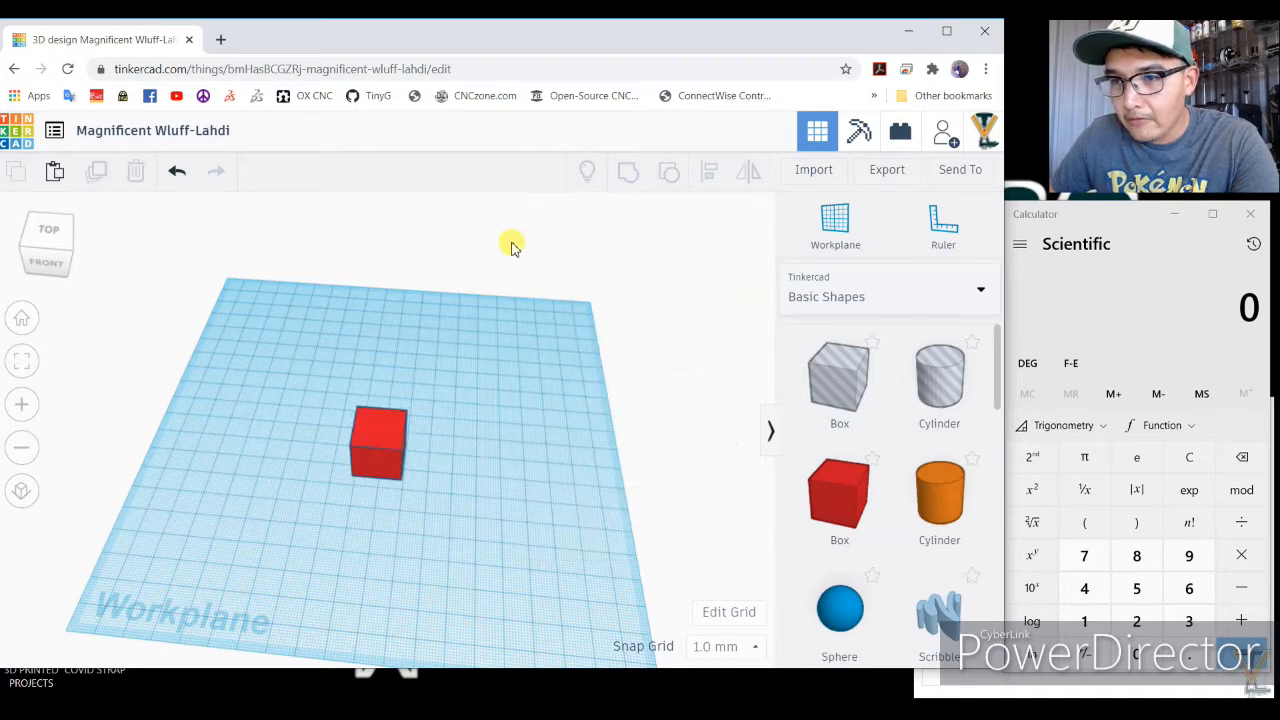
Change the workplane grid units to inches, keeping the Default preset, and update the grid.
click(715, 612)
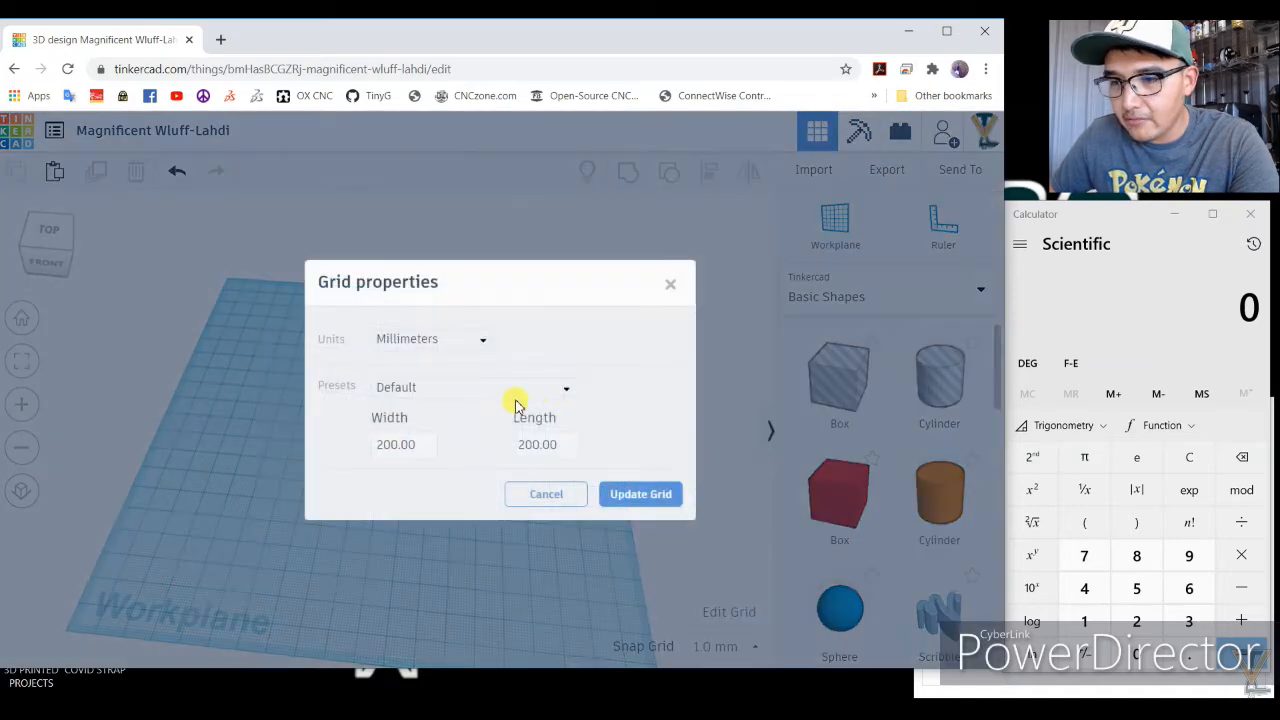
click(434, 400)
click(431, 397)
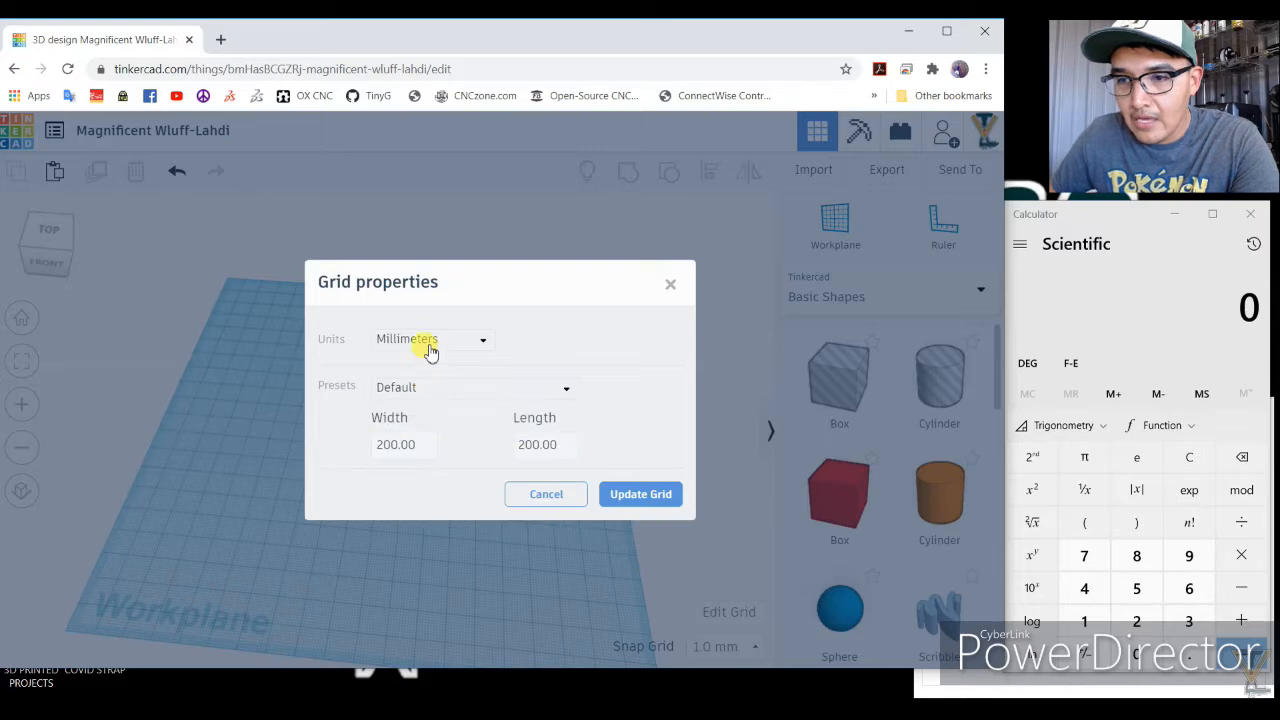
click(431, 345)
click(406, 400)
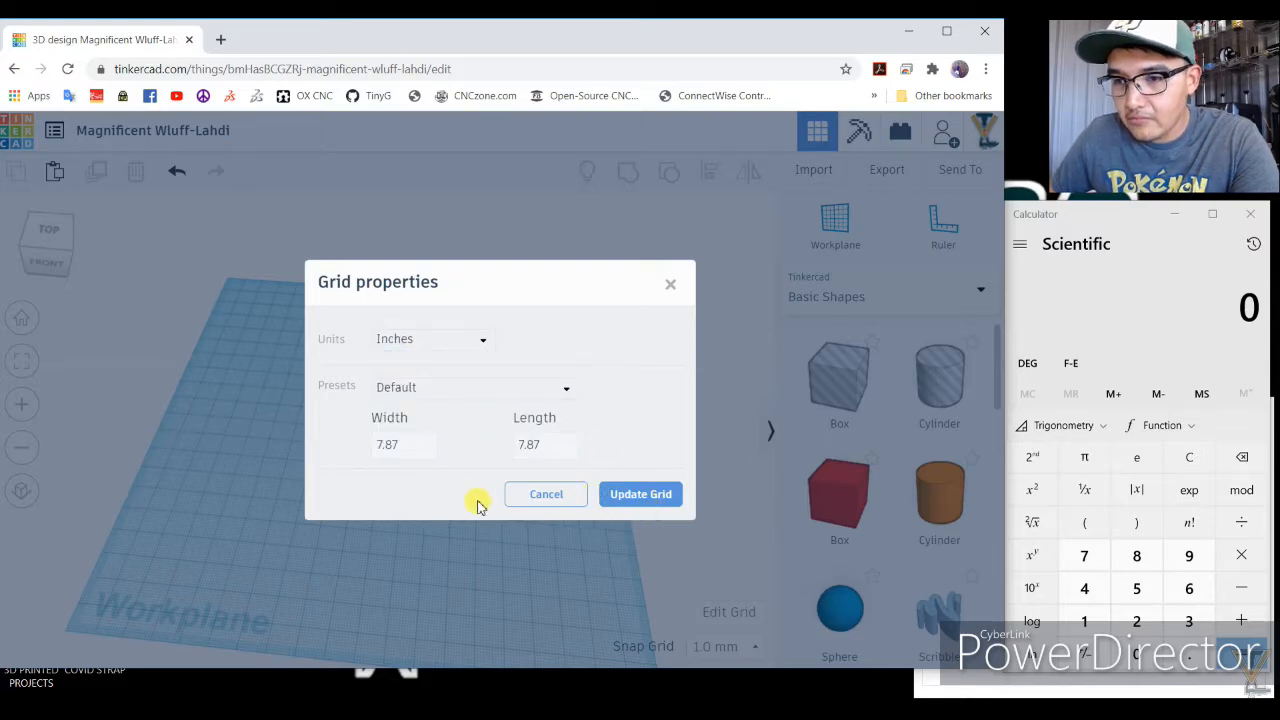
click(632, 494)
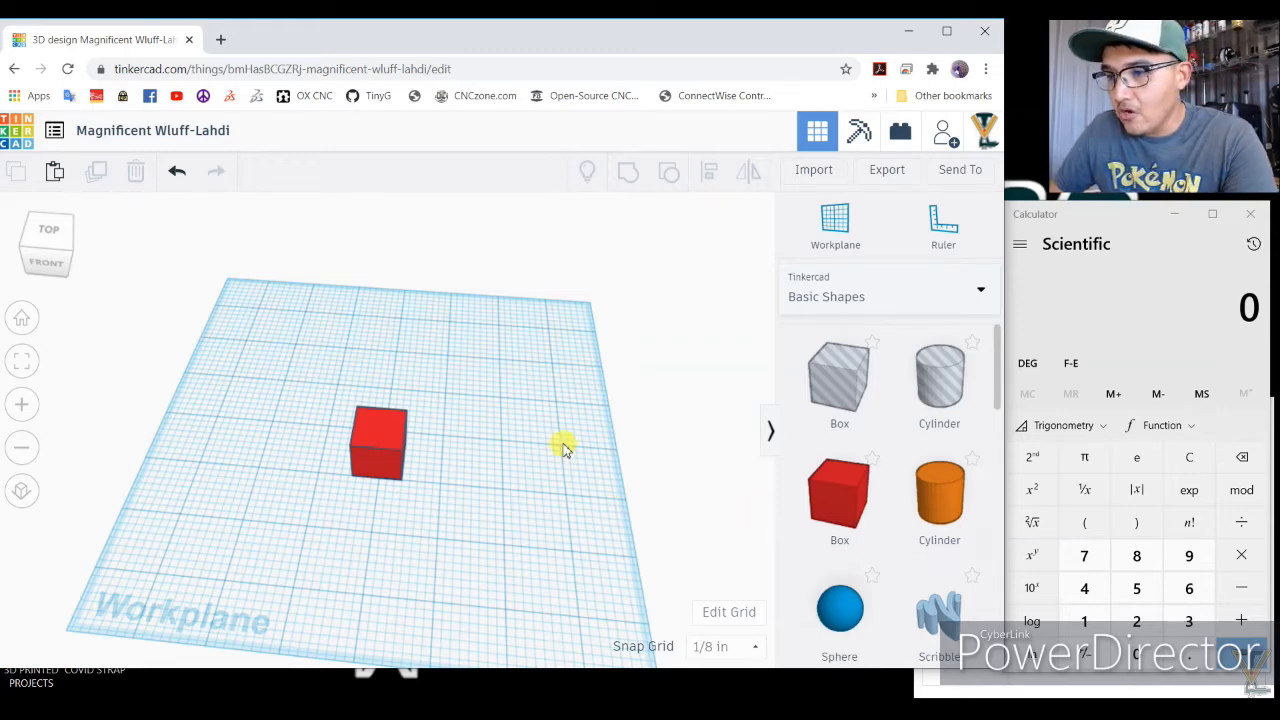
Set the red box's length to 6 inches and reposition the box on the workplane.
click(369, 437)
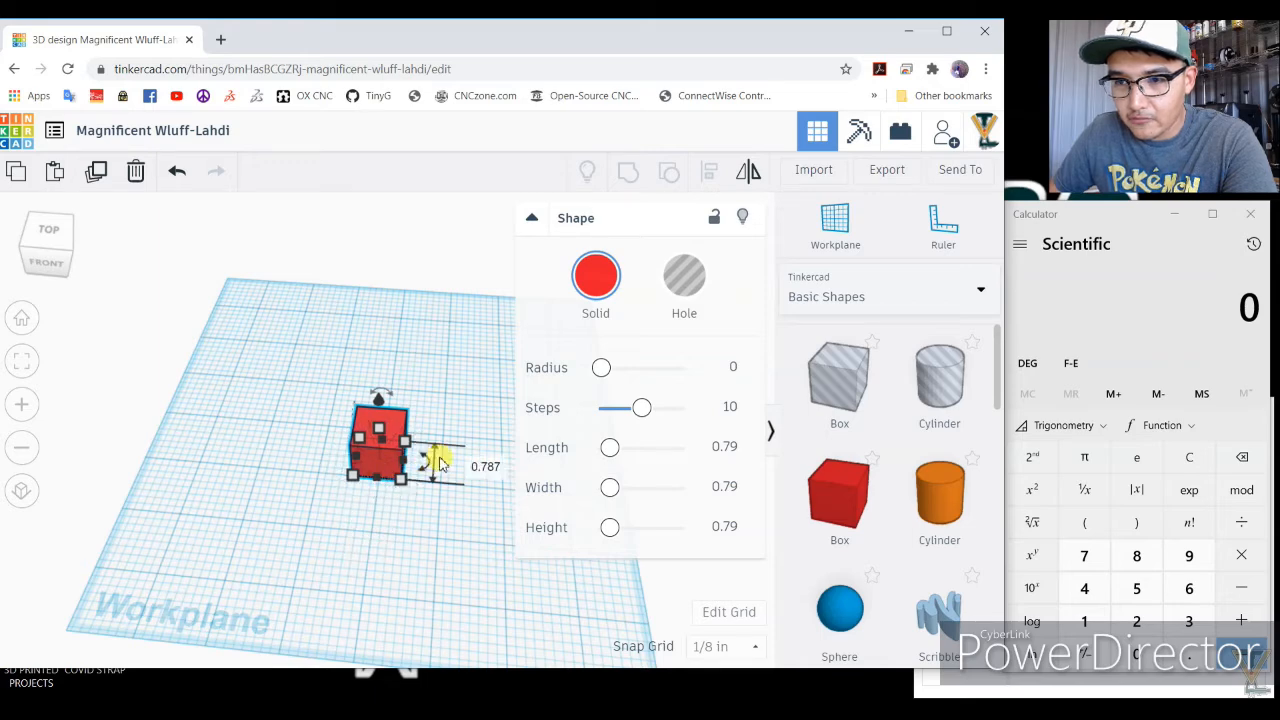
click(484, 466)
key(BackSpace)
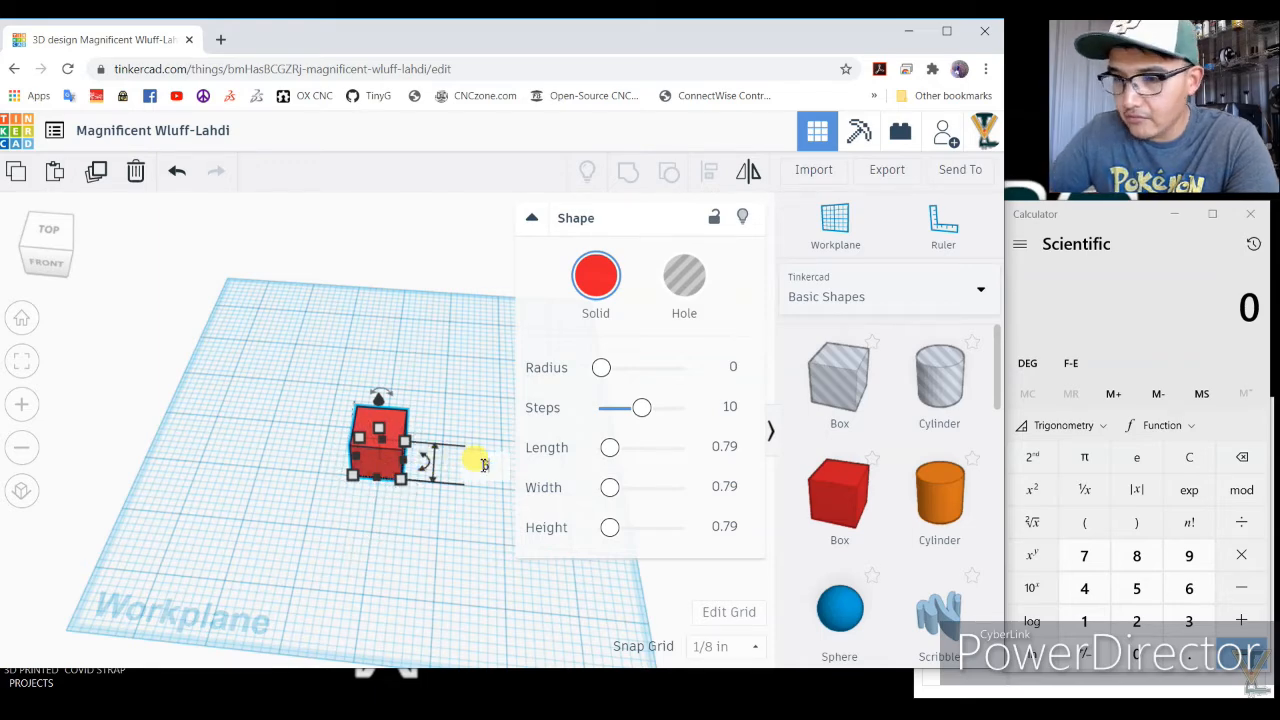
text(6)
key(Return)
drag(386, 498, 398, 350)
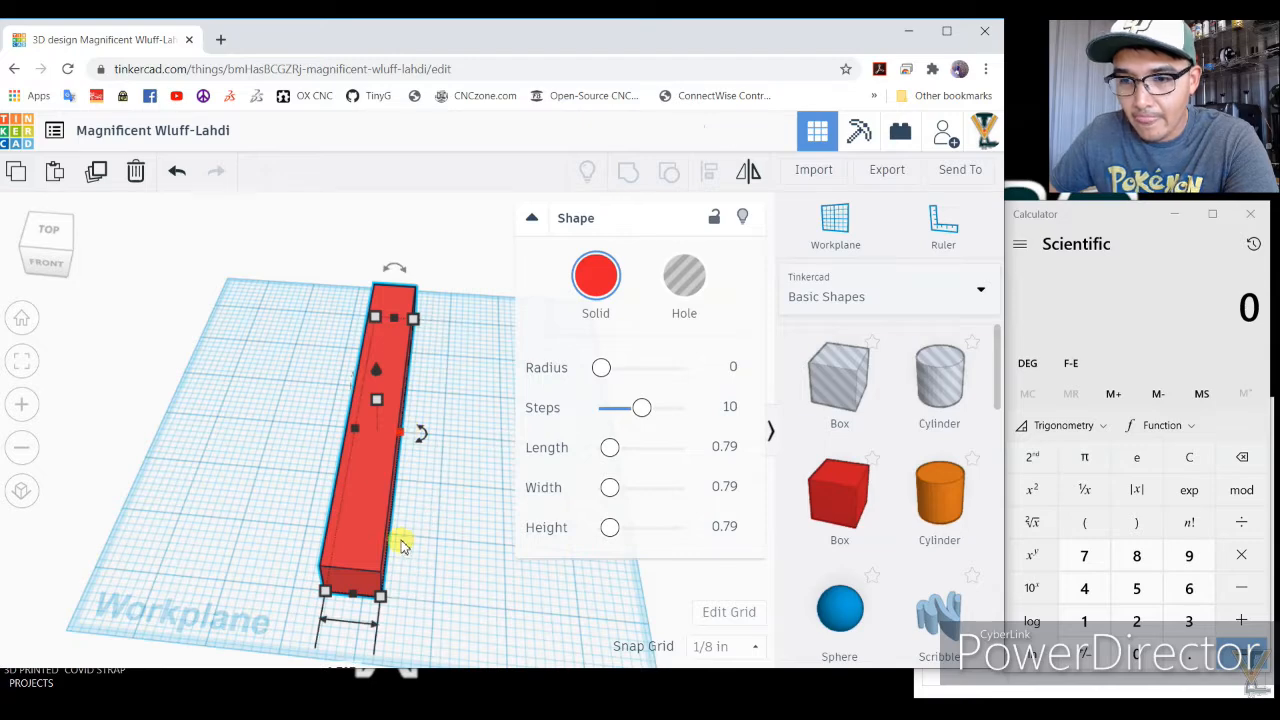
Calculate 7 ÷ 8 in the Calculator to get the decimal fraction for the box's width.
scroll(398, 548, down, 3)
click(350, 618)
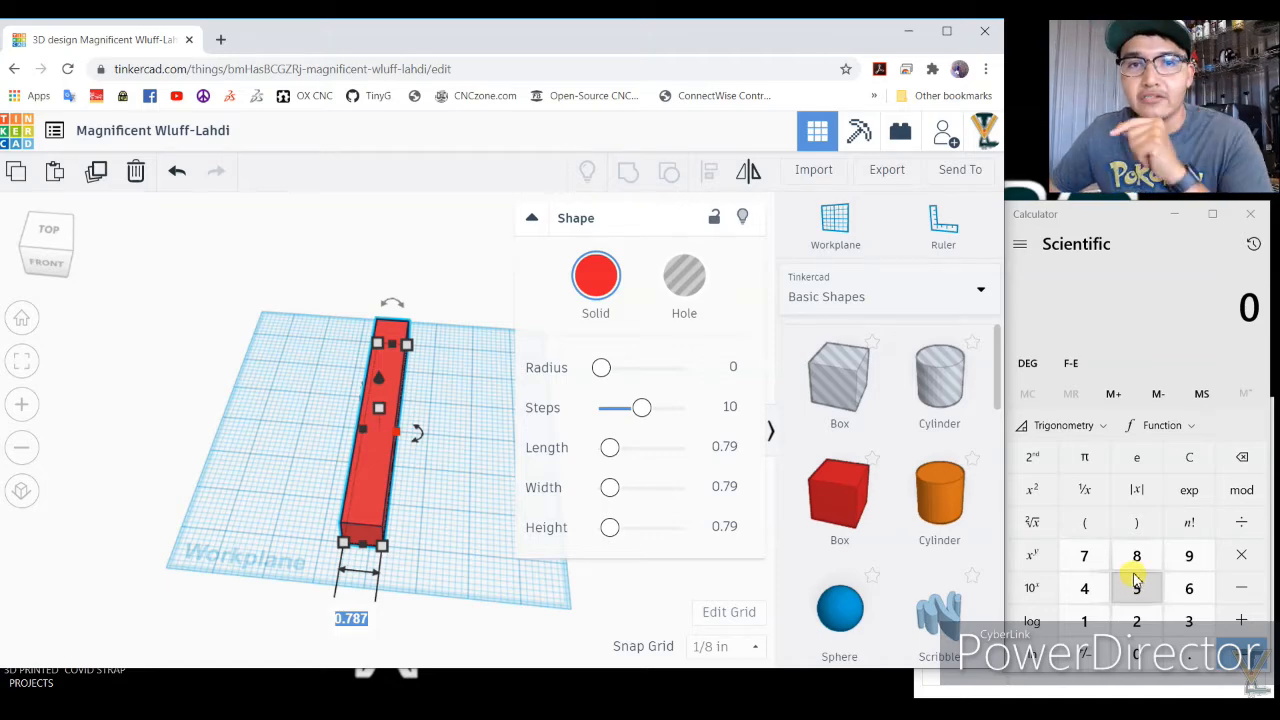
click(1086, 558)
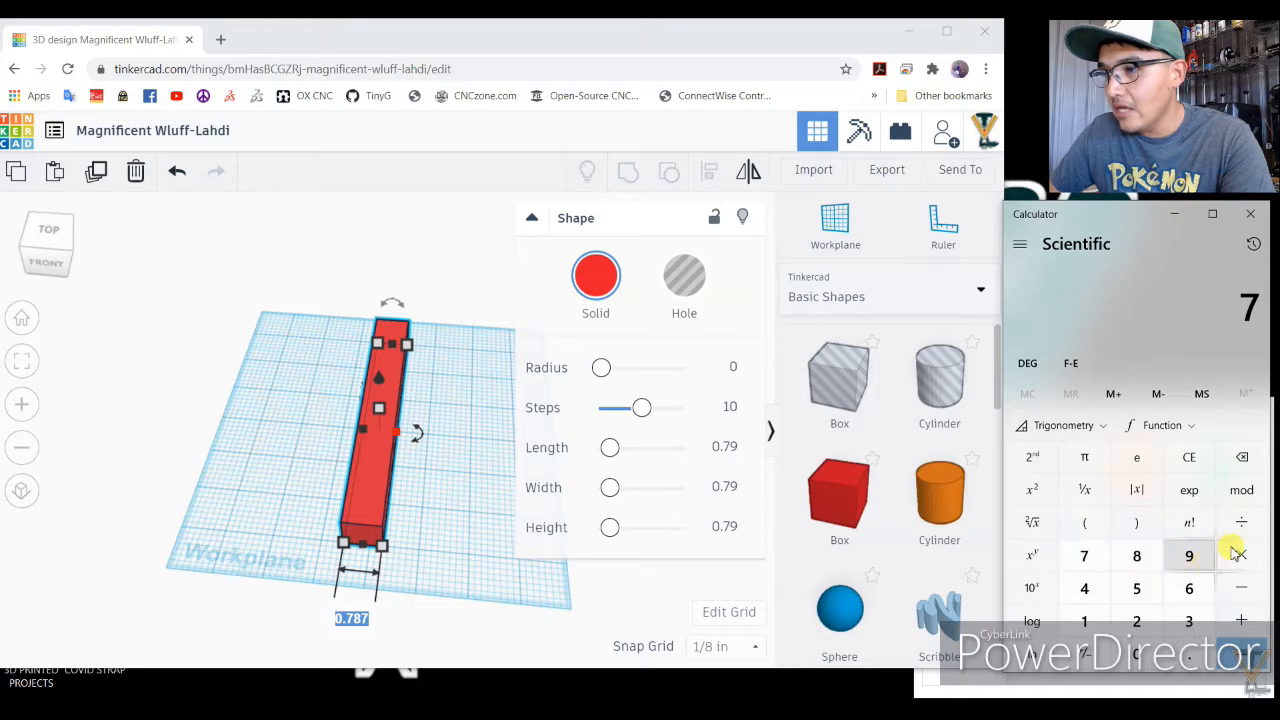
click(1238, 528)
click(1136, 556)
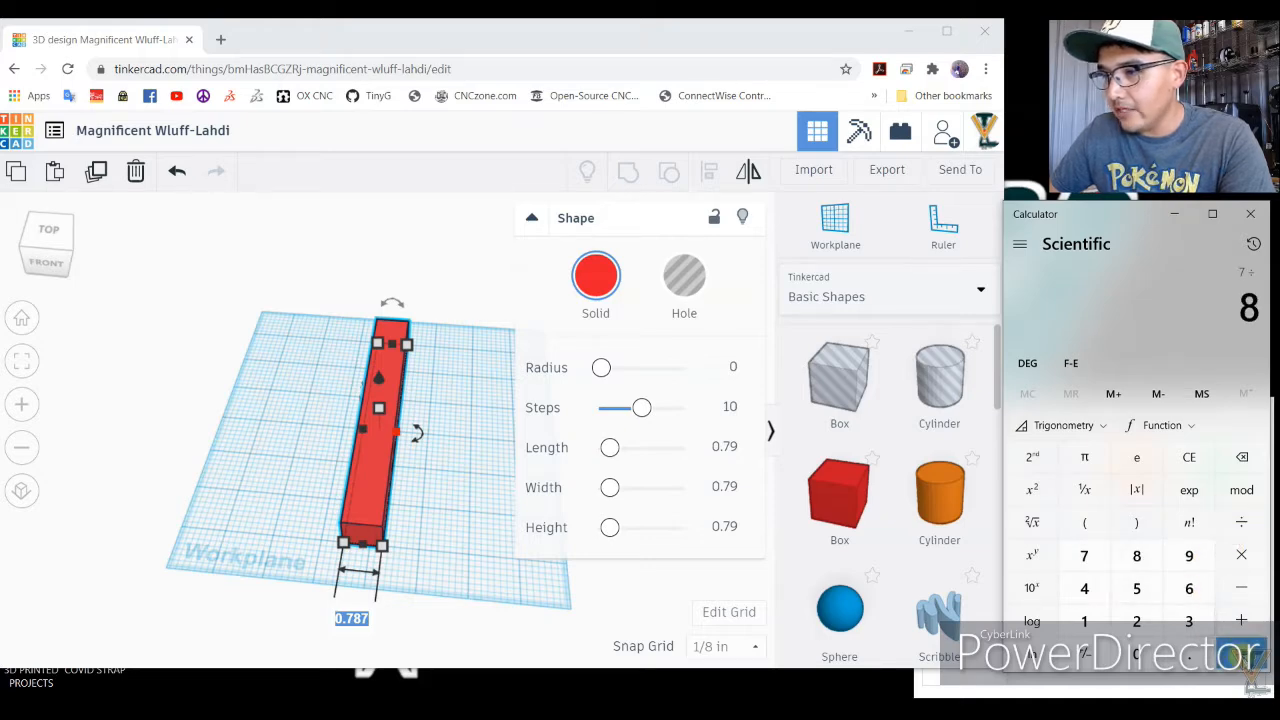
click(1240, 654)
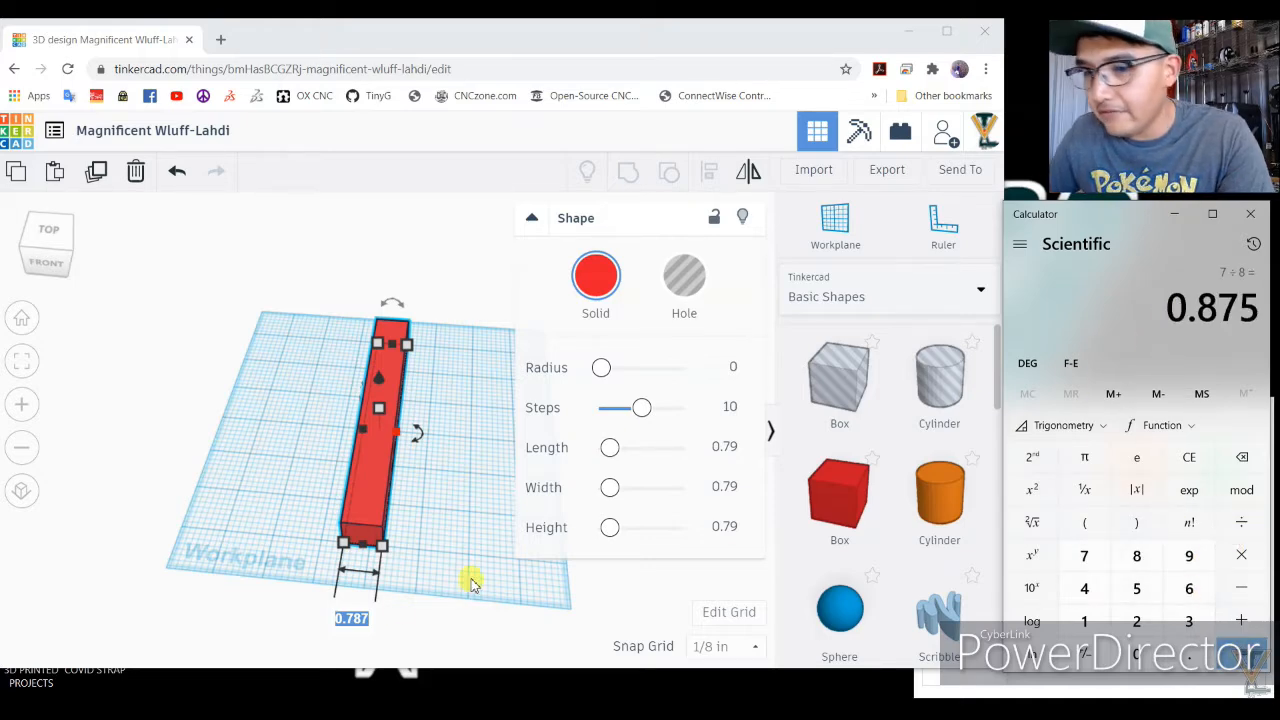
Set the box's width to 2.875 inches and recentre the box on the workplane.
click(362, 617)
text(2.875)
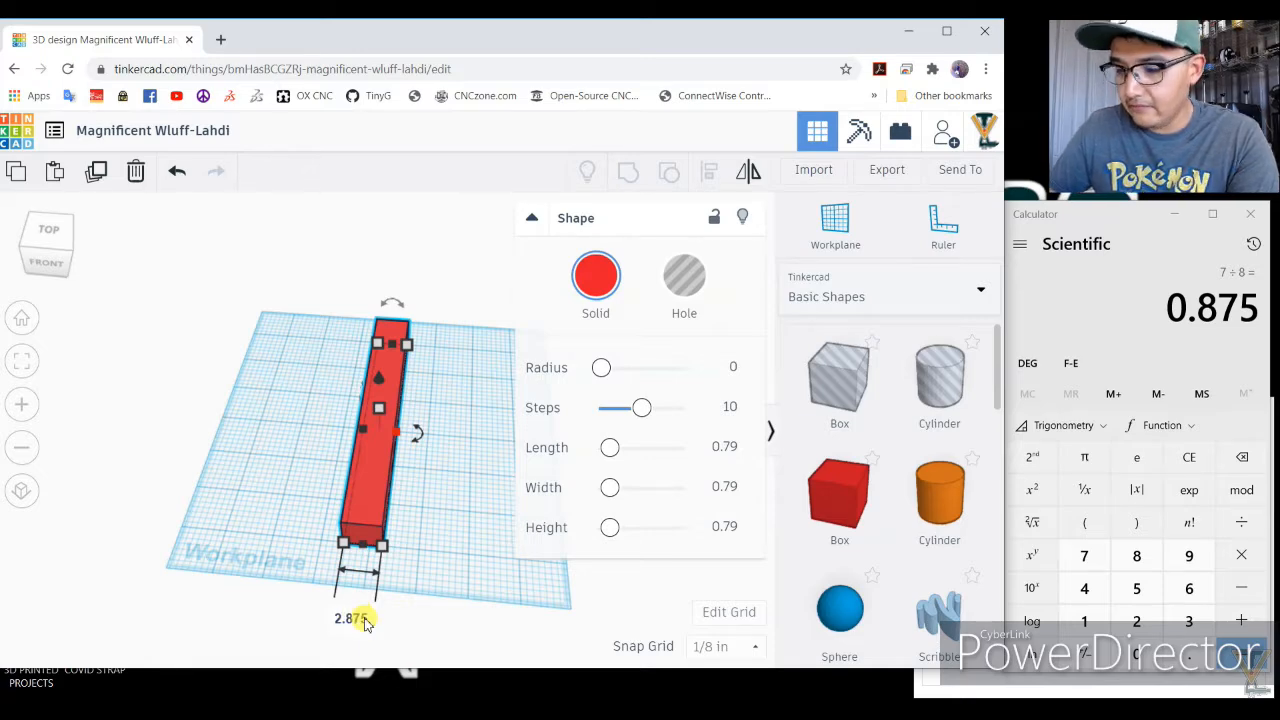
key(Return)
drag(374, 500, 354, 484)
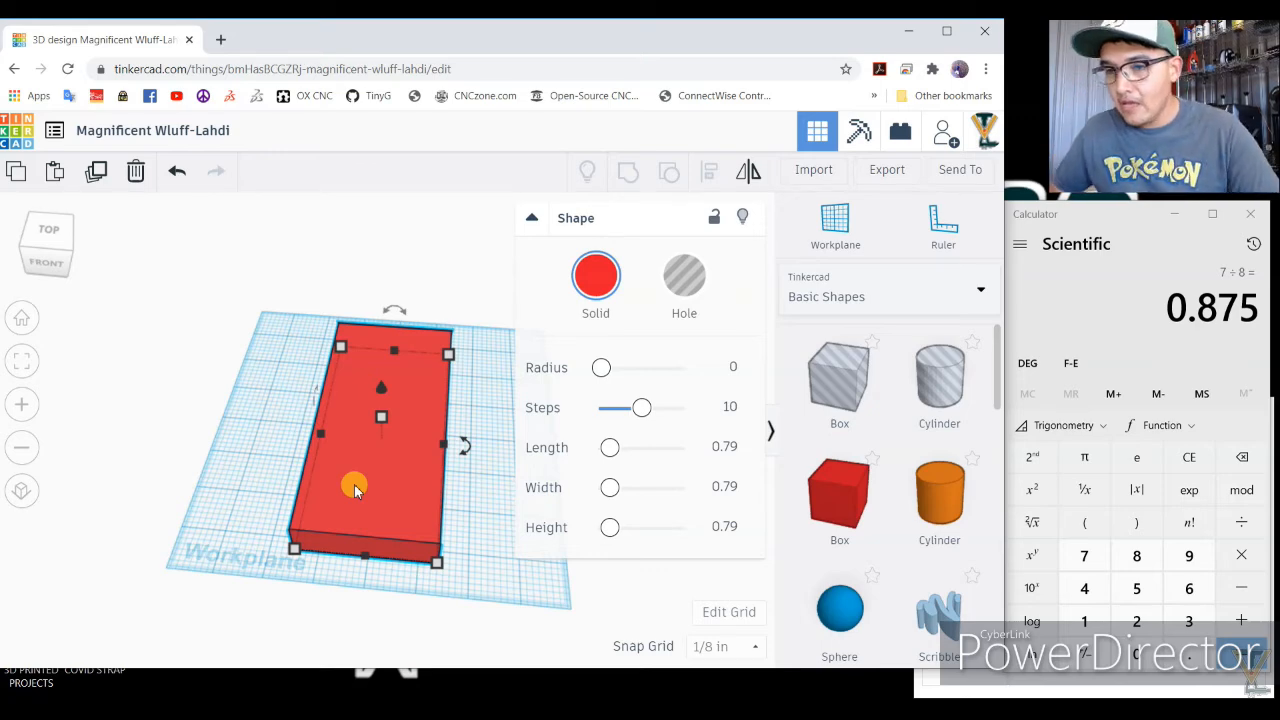
Set the box's height to 0.375 inches and deselect it.
mouse_move(383, 420)
right_drag(463, 432, 396, 404)
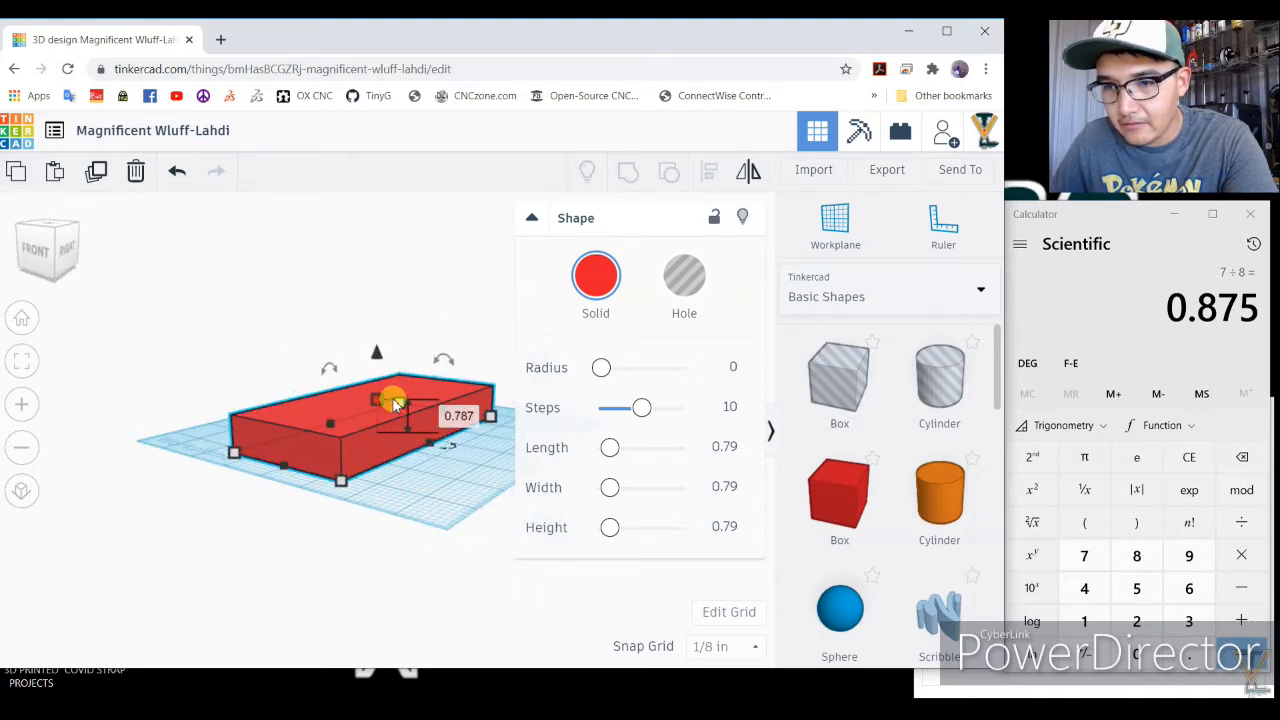
click(457, 414)
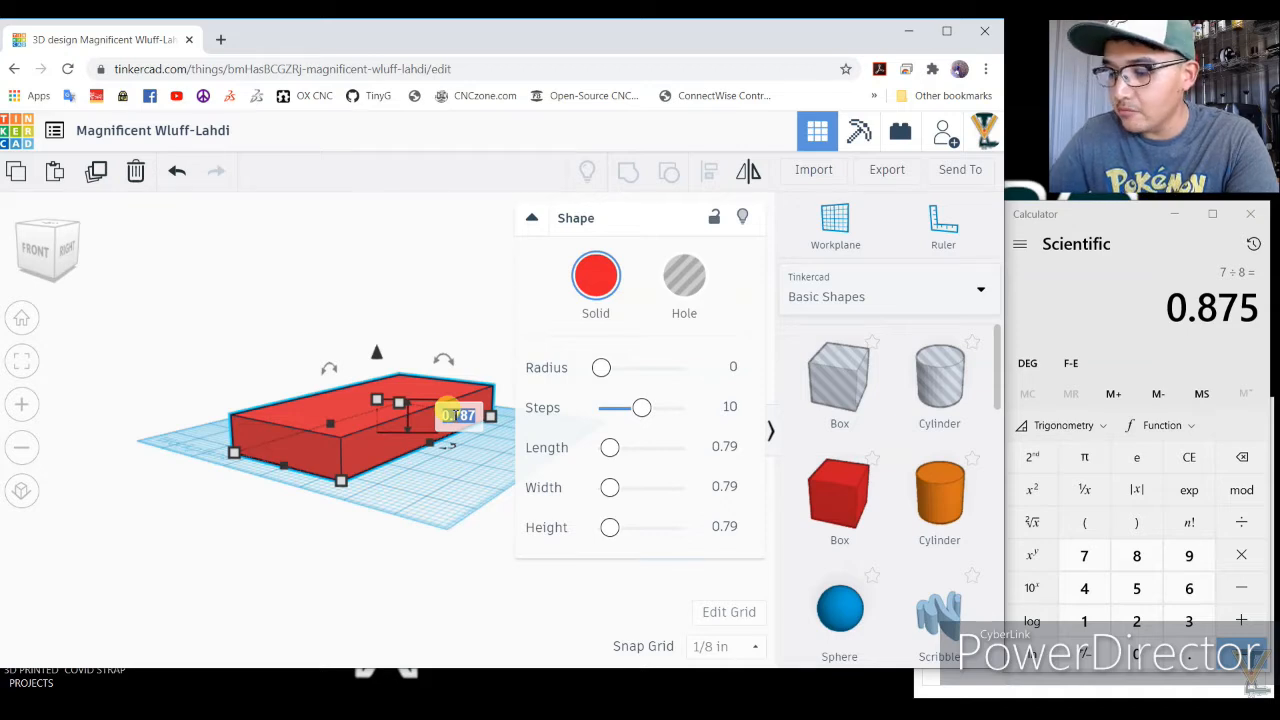
text(.37)
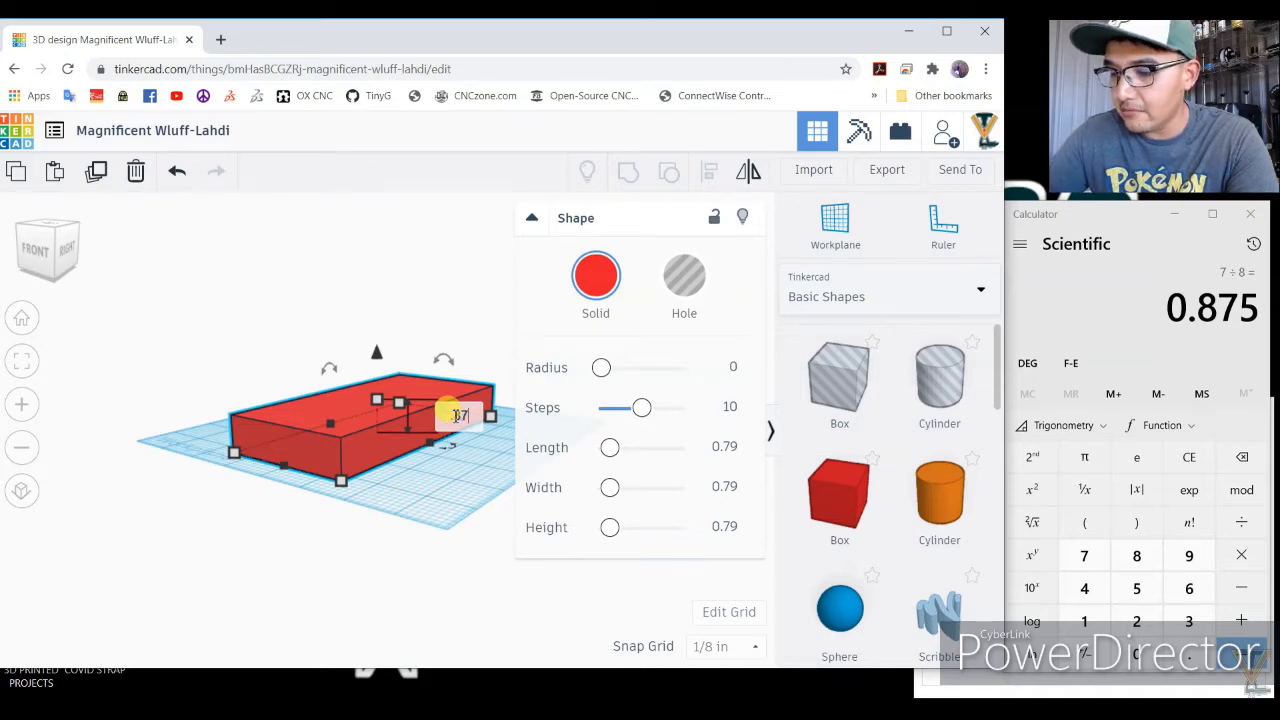
text(5)
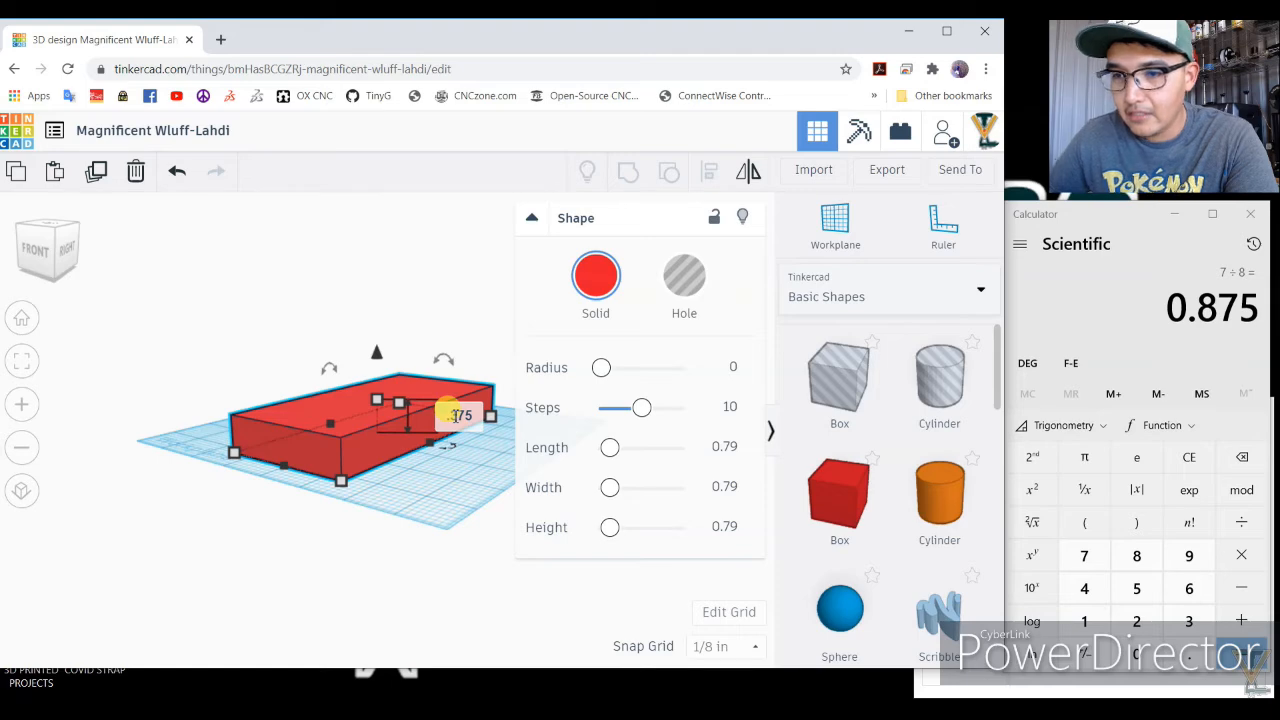
key(Return)
click(340, 305)
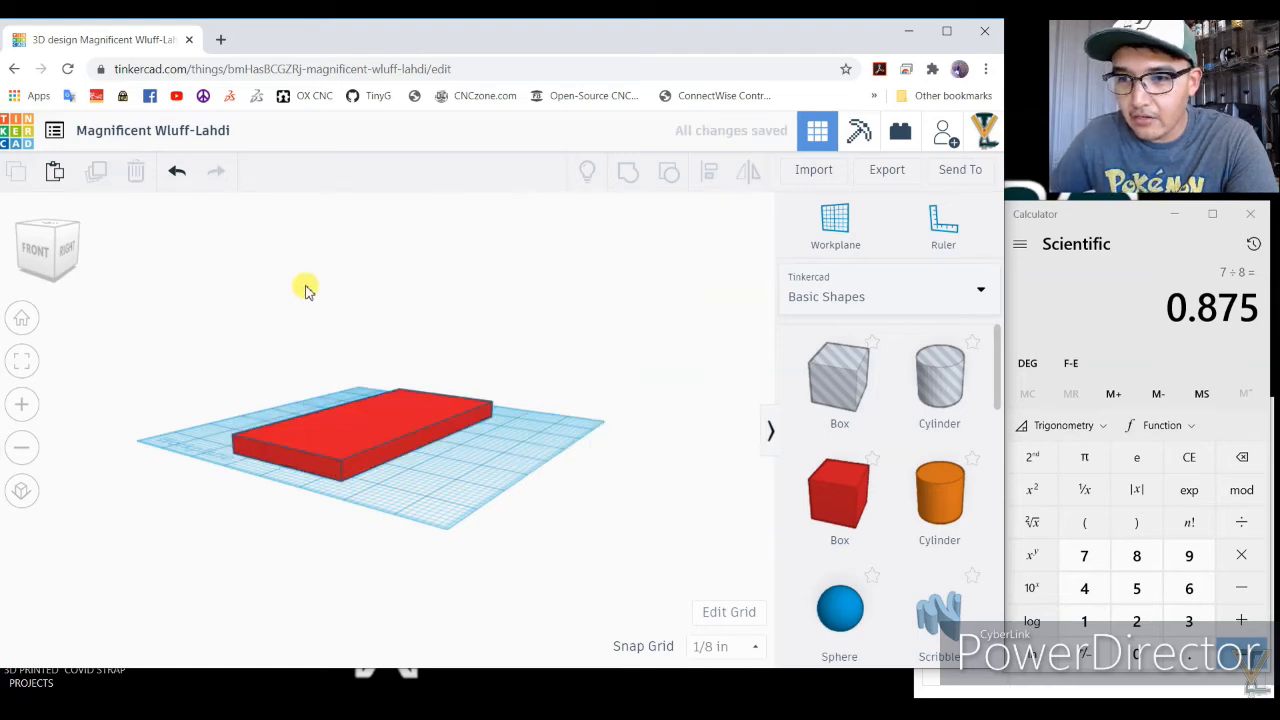
right_drag(329, 311, 395, 330)
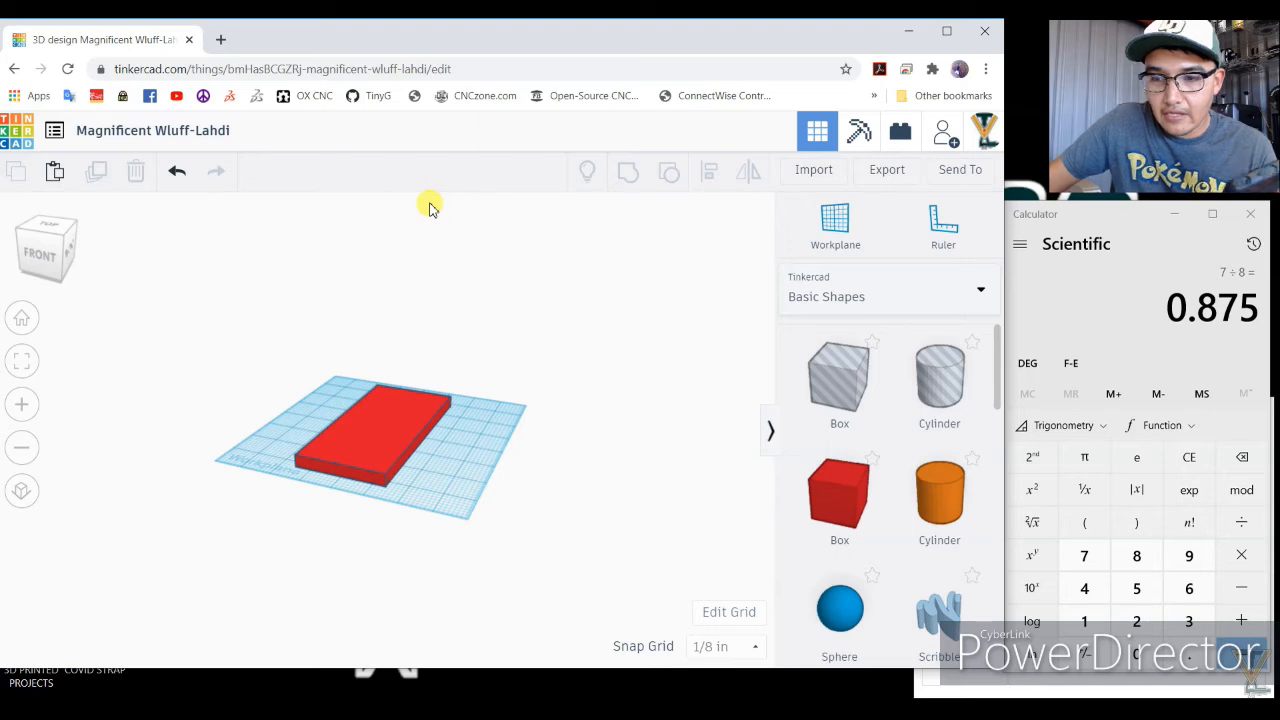
Show the flat box directly from above and select it.
click(394, 428)
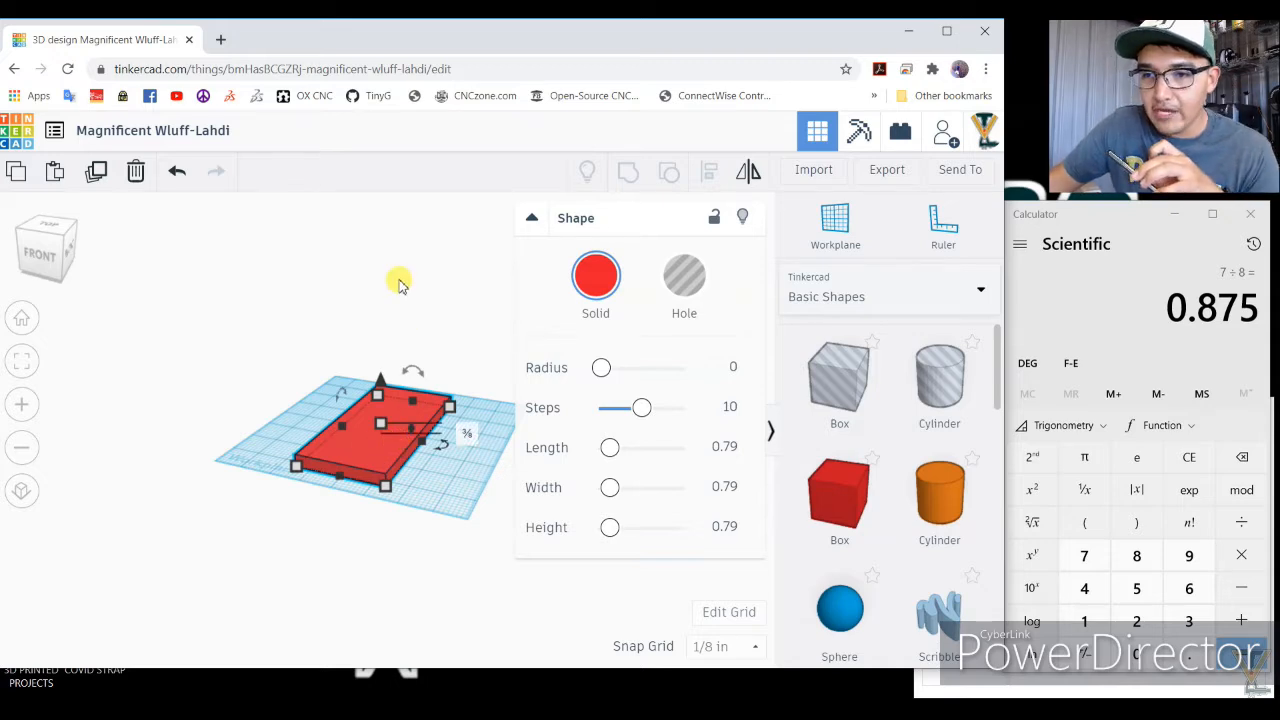
click(55, 230)
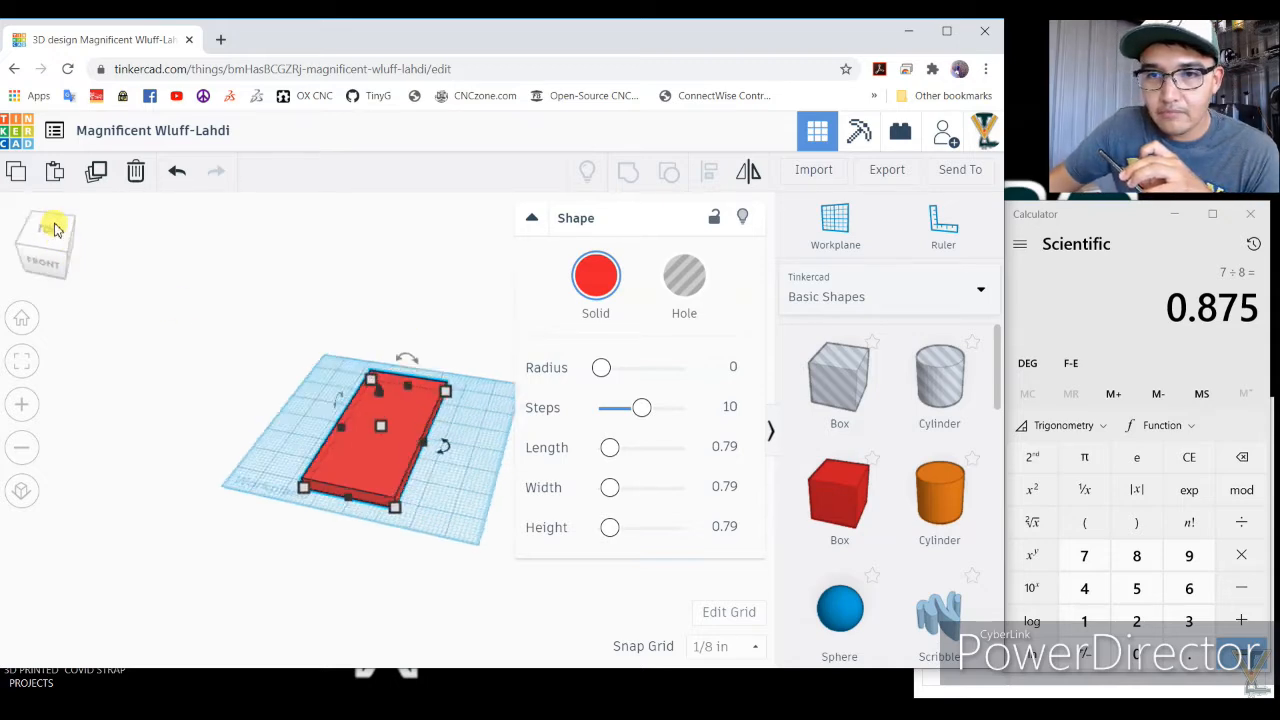
click(477, 258)
scroll(395, 408, up, 5)
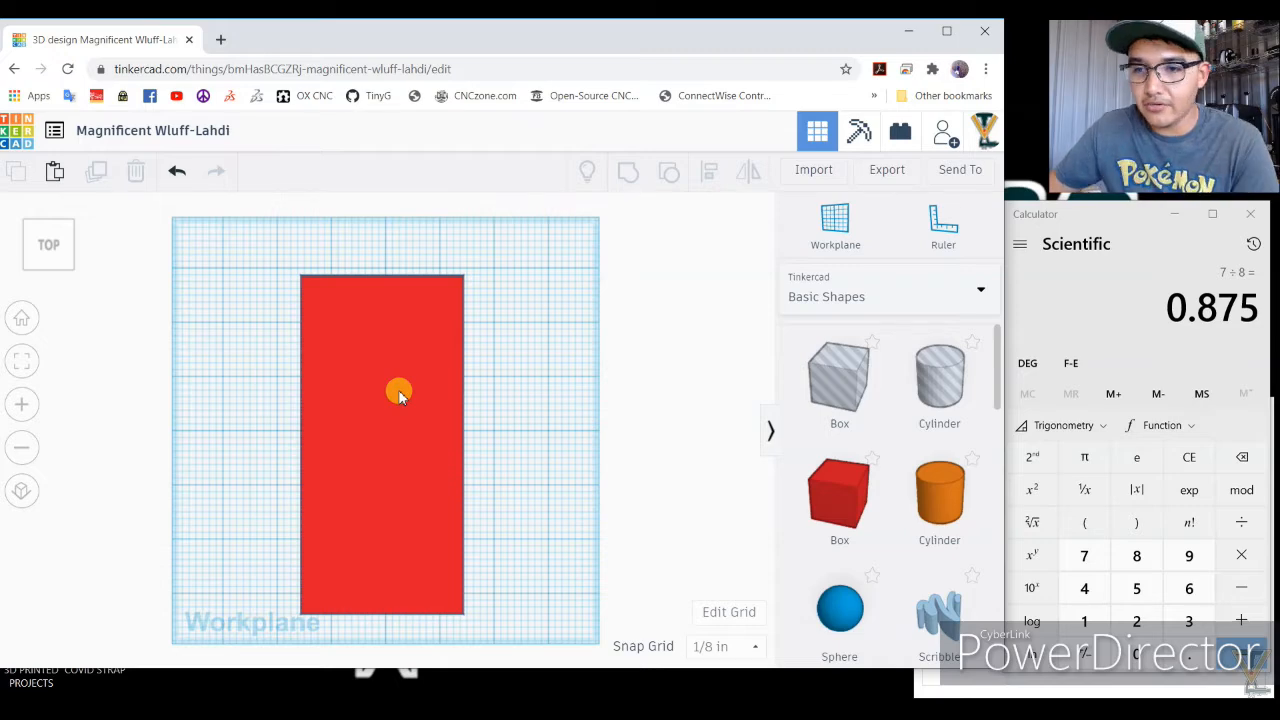
click(398, 395)
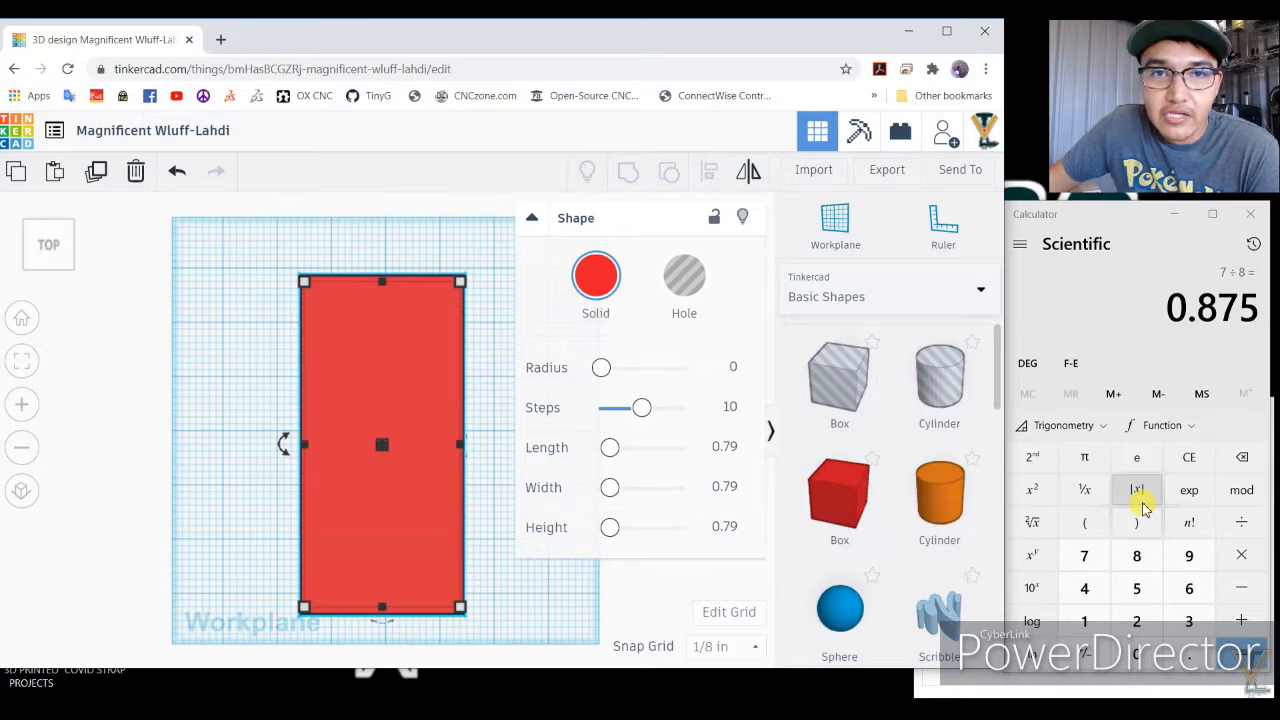
Clear the Calculator and compute 1 ÷ 8 to get the decimal amount for enlarging the box.
click(1241, 460)
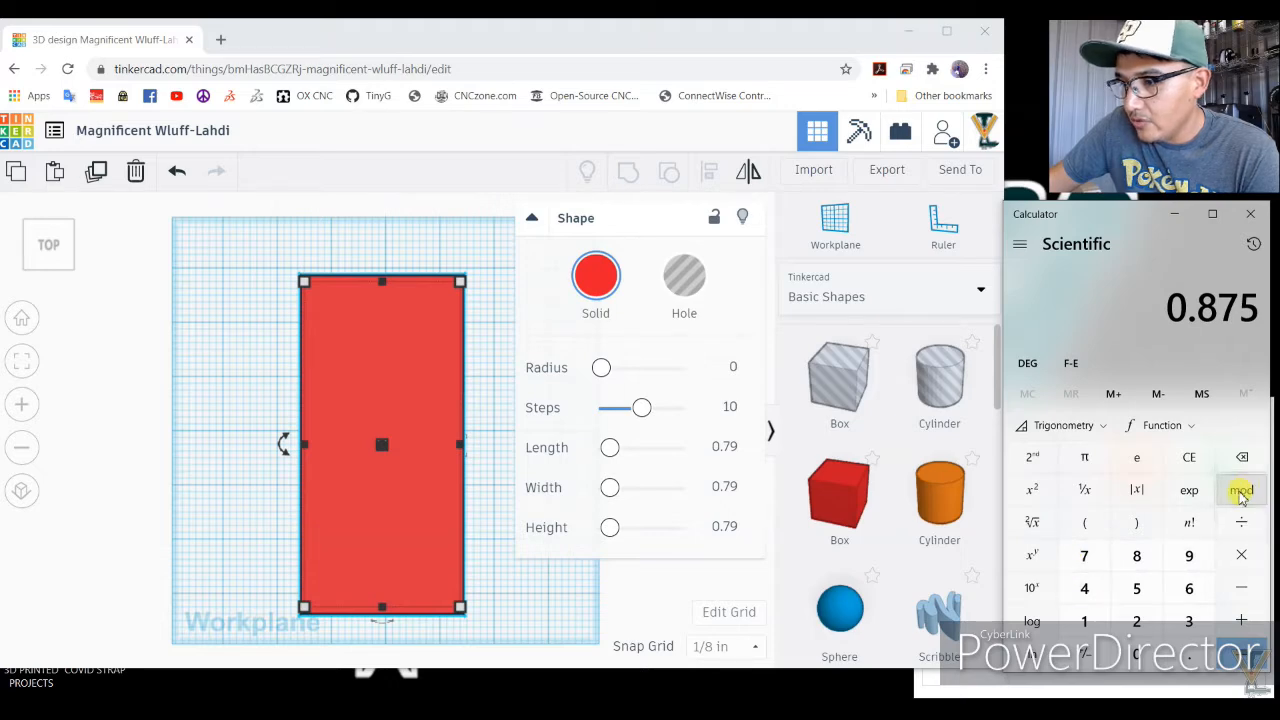
click(1180, 462)
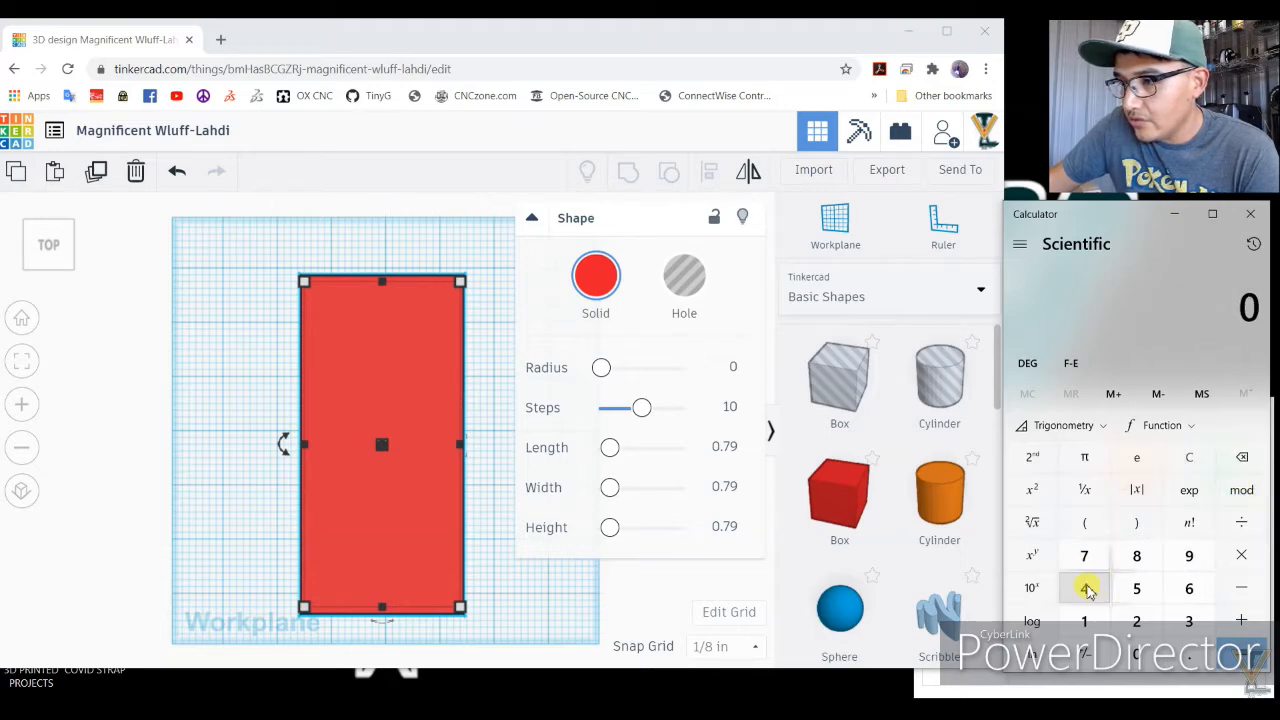
click(1085, 619)
click(1241, 522)
click(1140, 557)
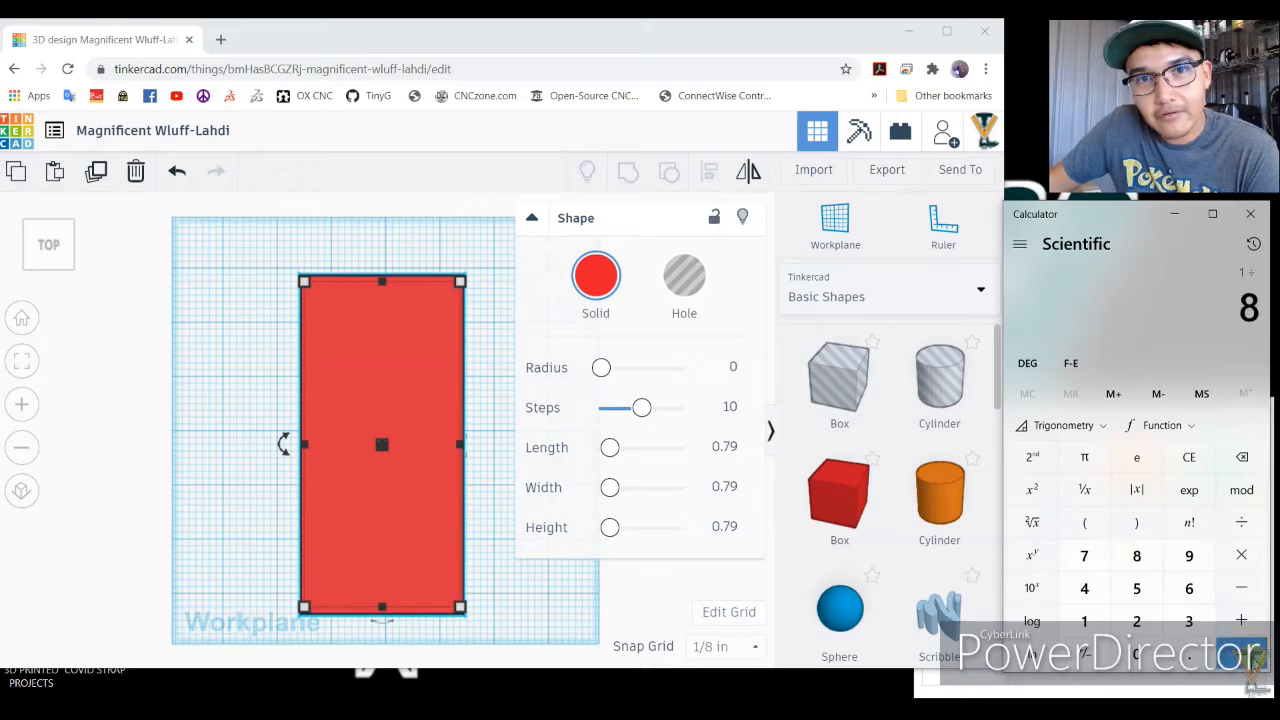
click(1240, 654)
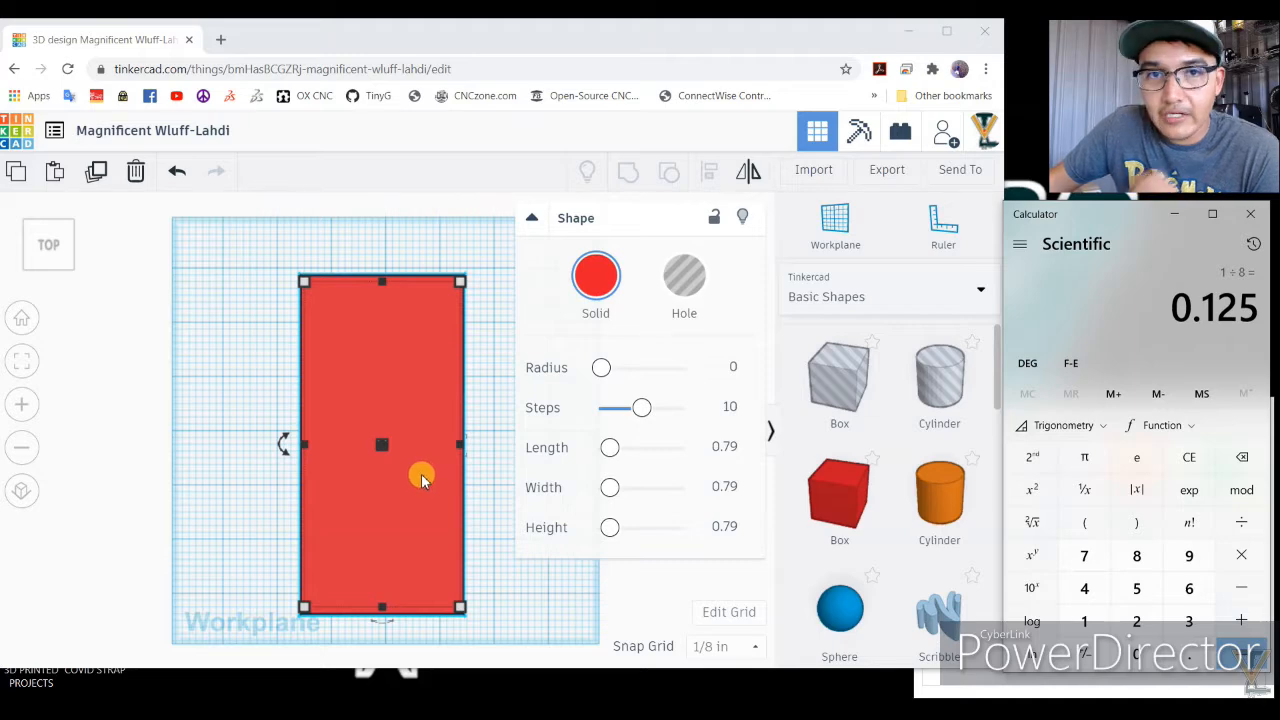
Set the length of the box in Tinkercad to 6.125 inches.
click(389, 510)
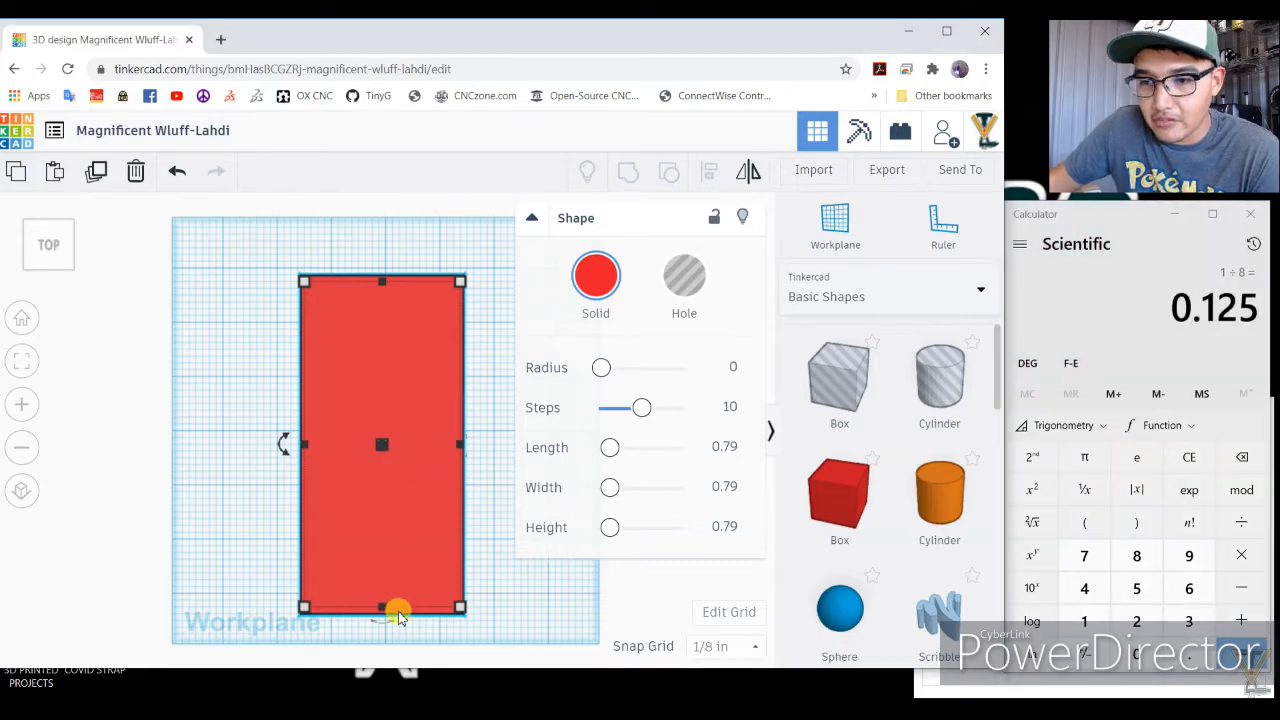
right_drag(394, 486, 367, 495)
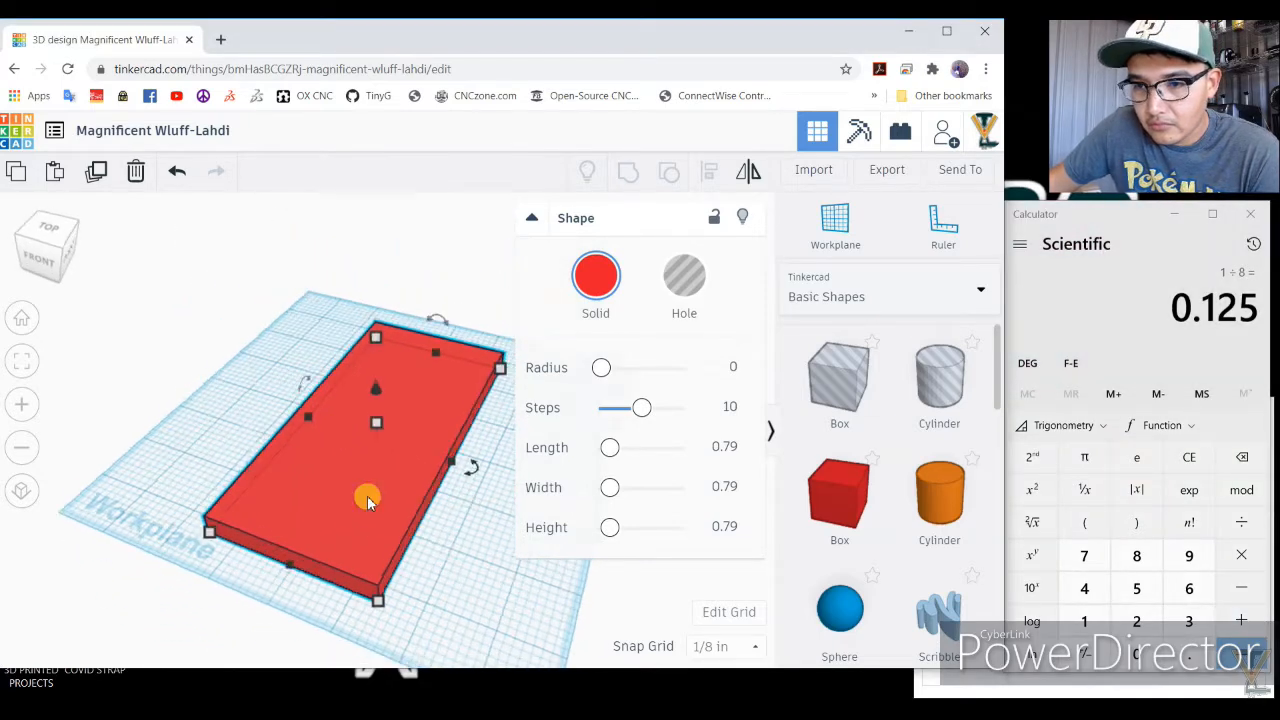
click(286, 560)
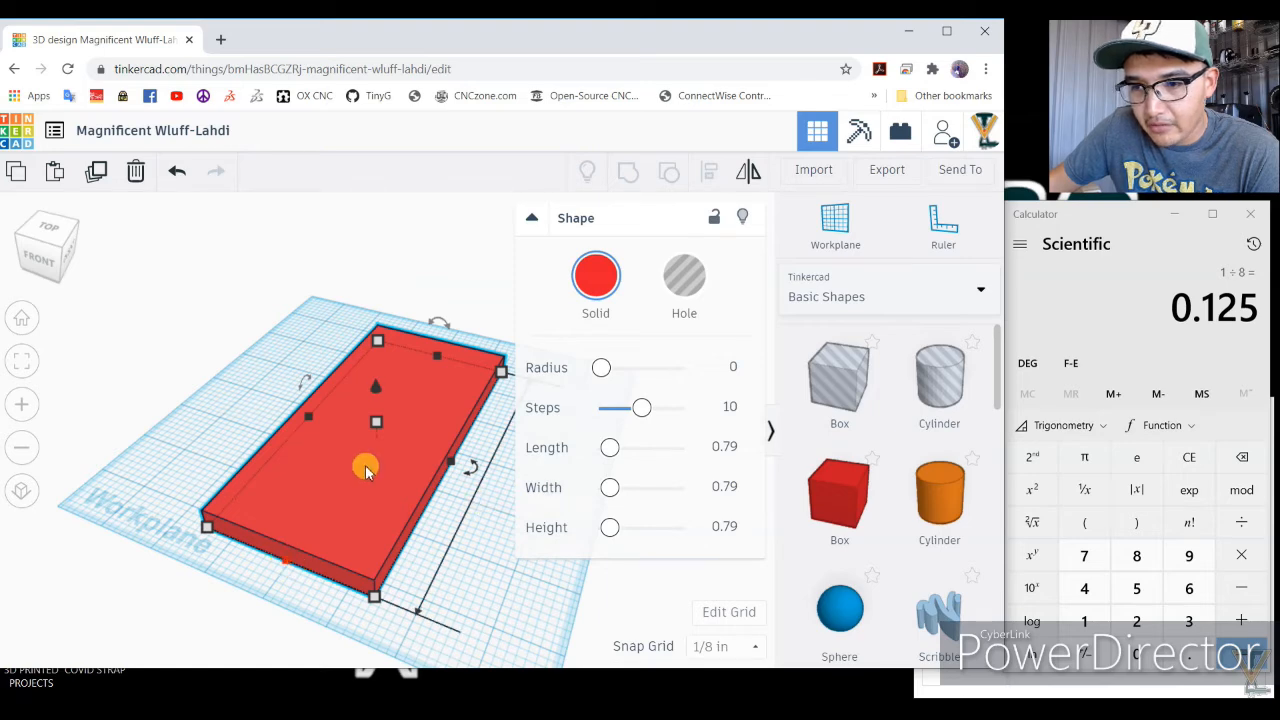
scroll(366, 472, down, 5)
click(500, 470)
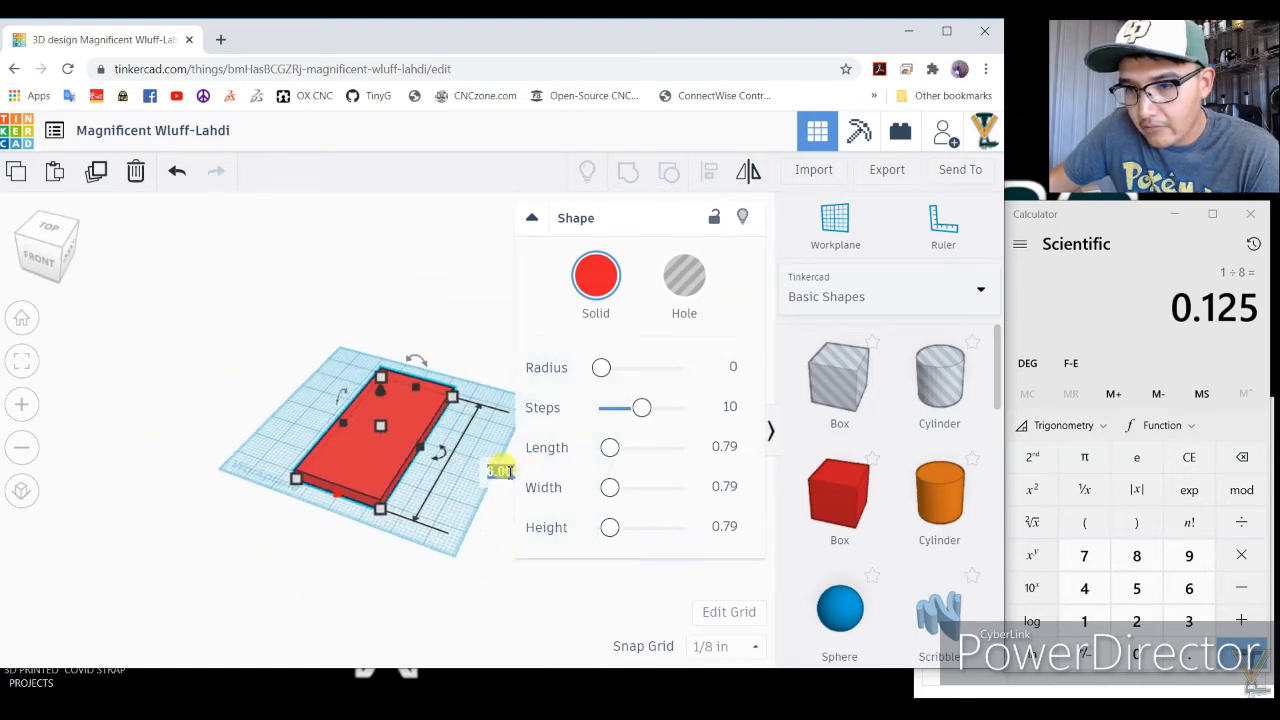
text(6.125)
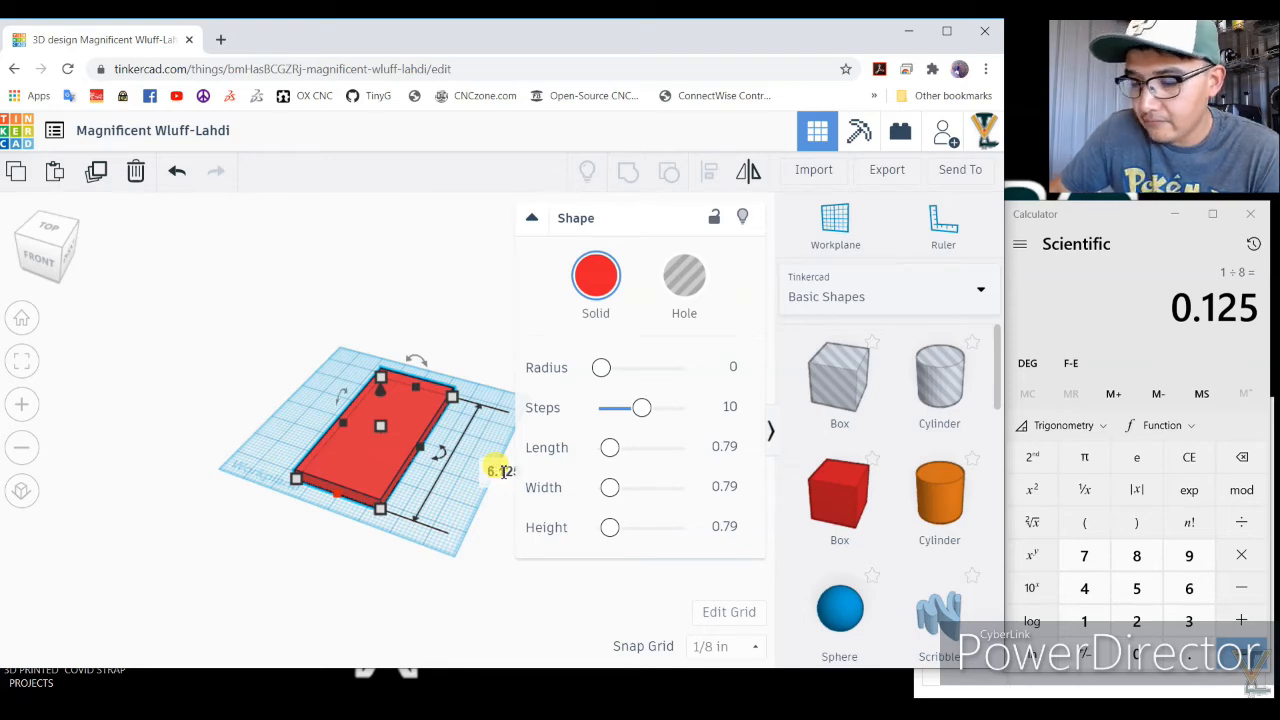
key(Return)
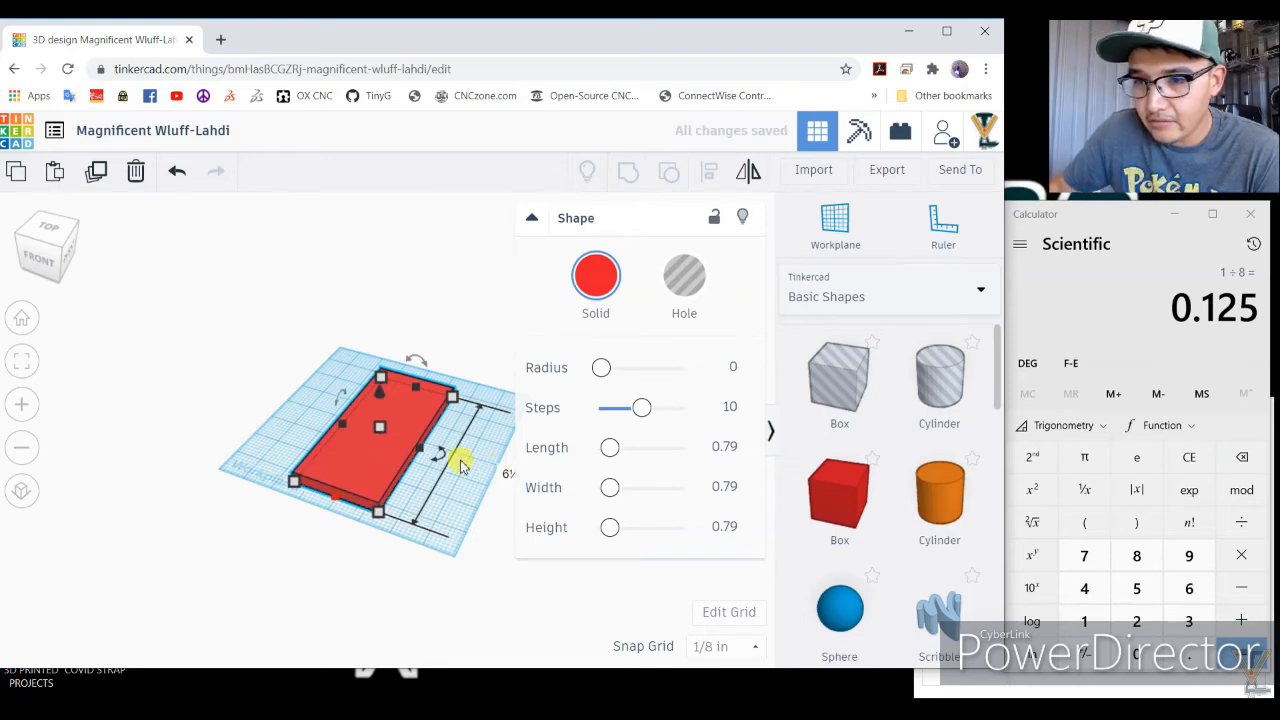
Open the box's width for editing and calculate 0.125 + 2.875 in the Calculator.
click(290, 556)
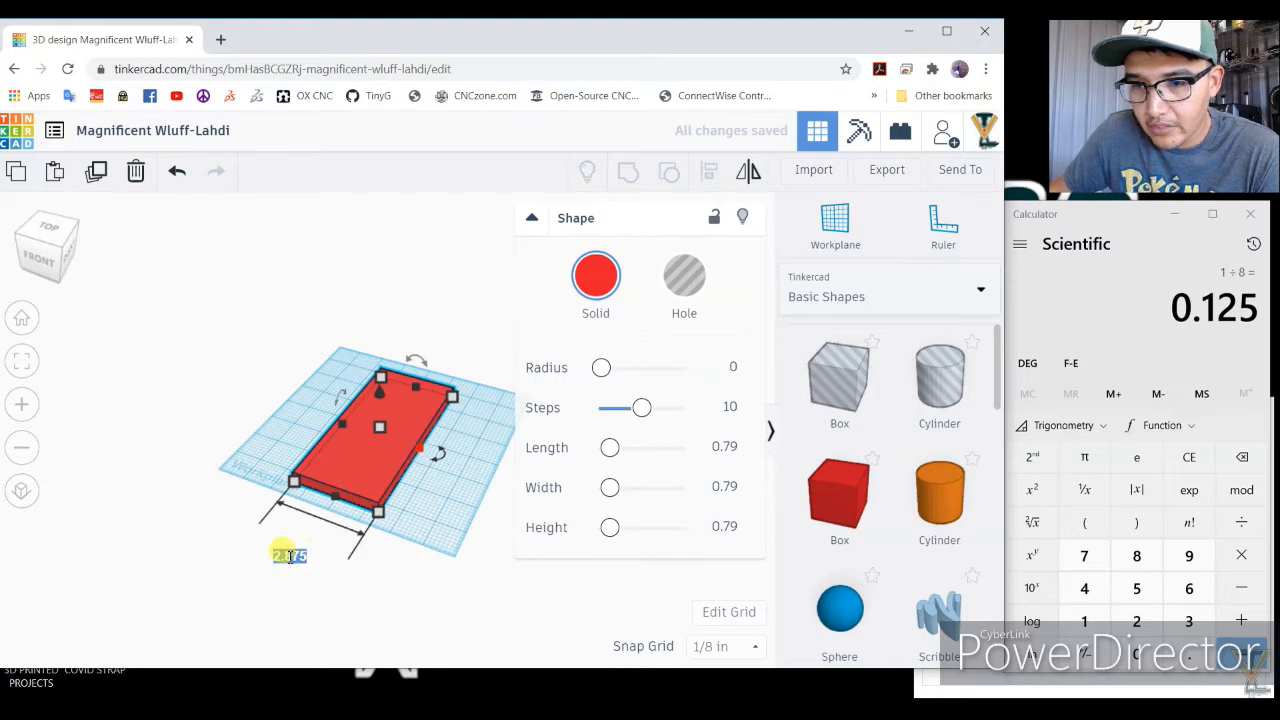
click(1241, 621)
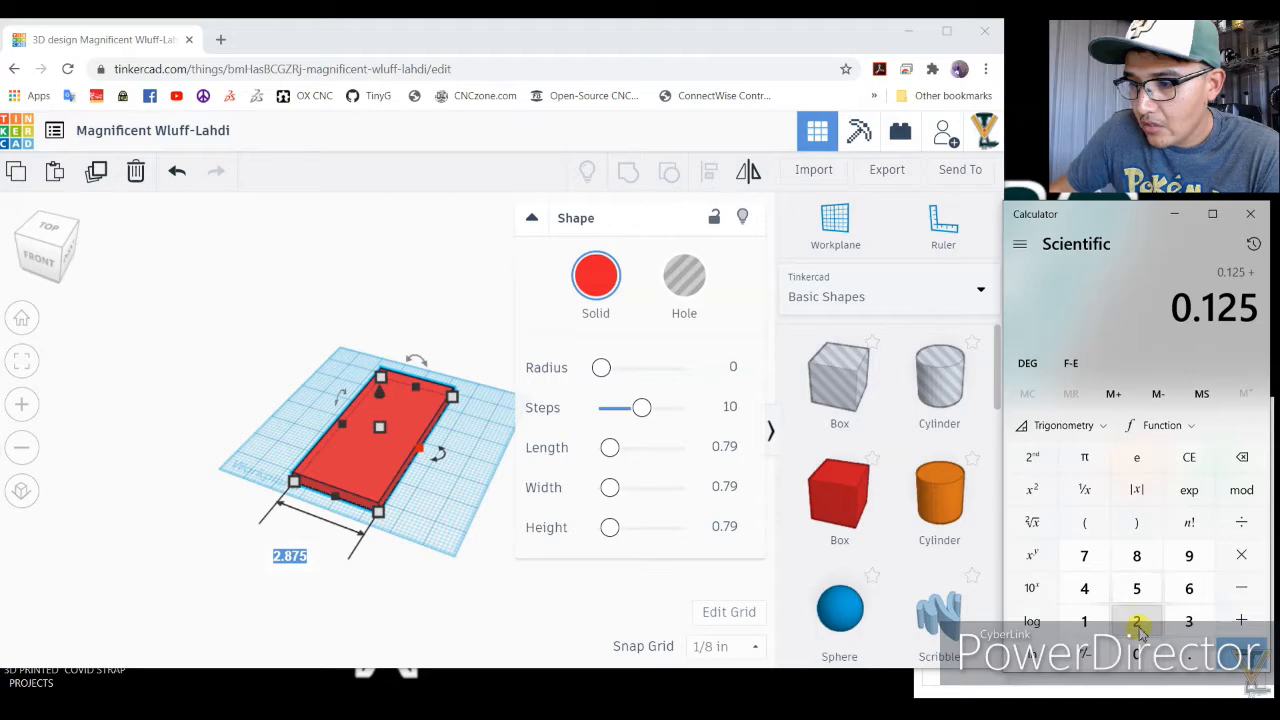
click(1137, 623)
click(1189, 654)
click(1137, 555)
click(1084, 555)
click(1137, 588)
click(1242, 655)
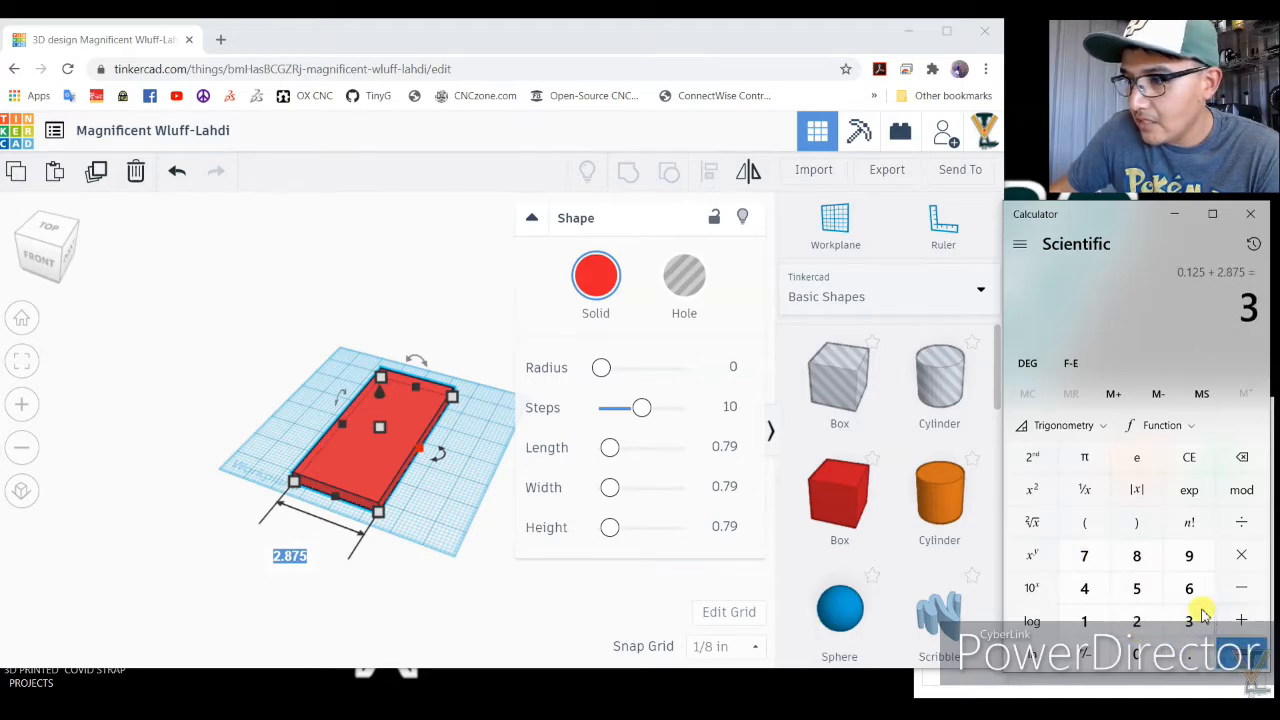
Set the width of the box in Tinkercad to 3 inches.
click(289, 550)
text(3)
key(Return)
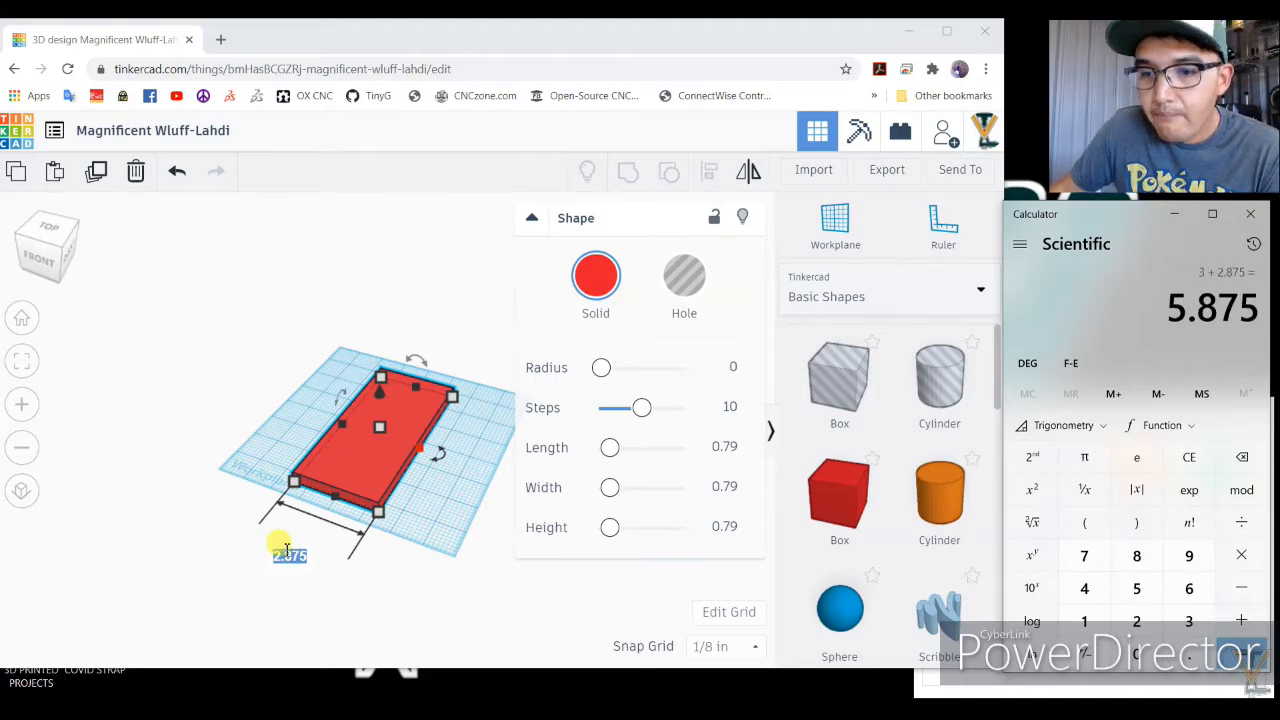
click(287, 555)
key(BackSpace)
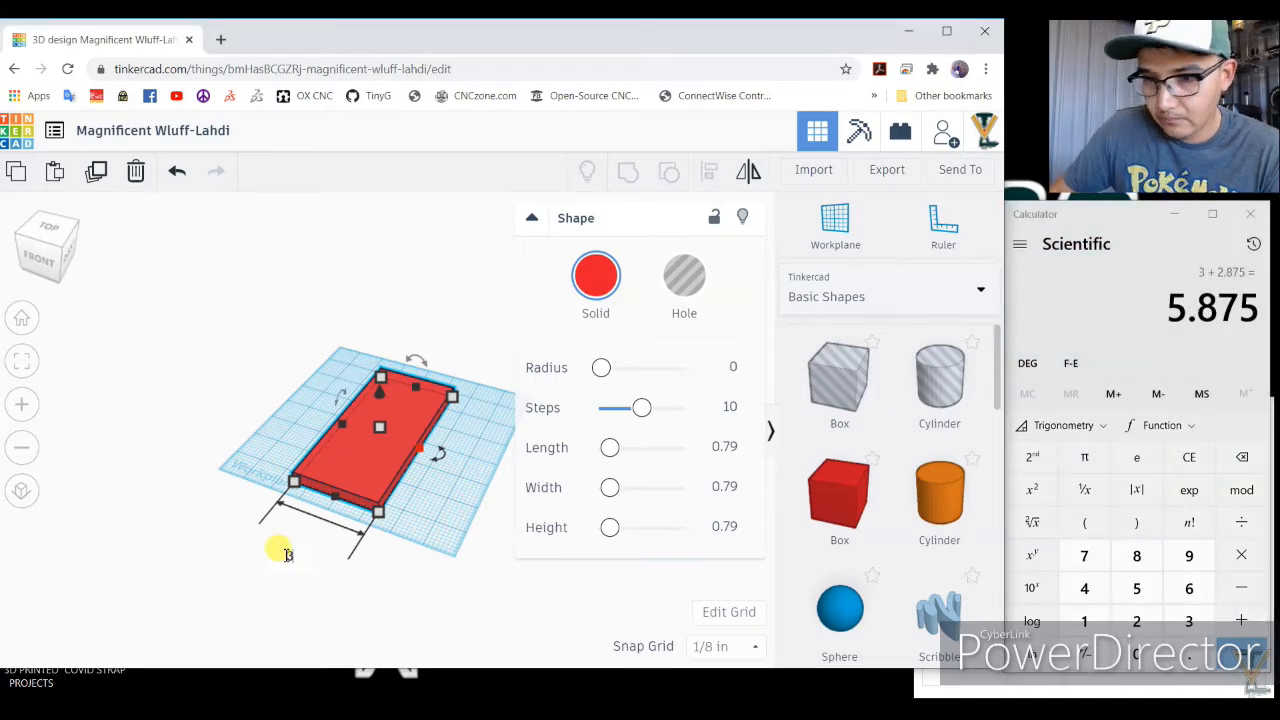
text(3)
key(Return)
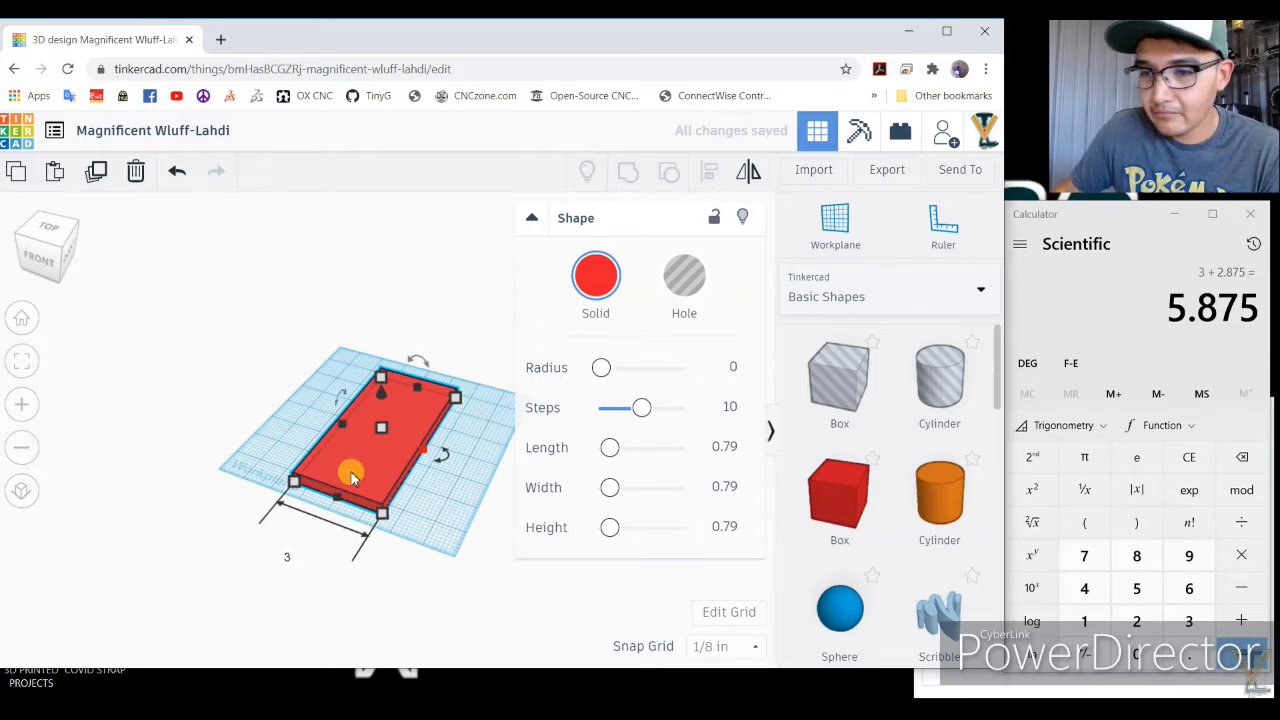
Open the box's height for editing and calculate 0.375 + 0.125 in the Calculator.
scroll(362, 455, up, 2)
right_drag(353, 401, 341, 383)
click(379, 423)
click(454, 424)
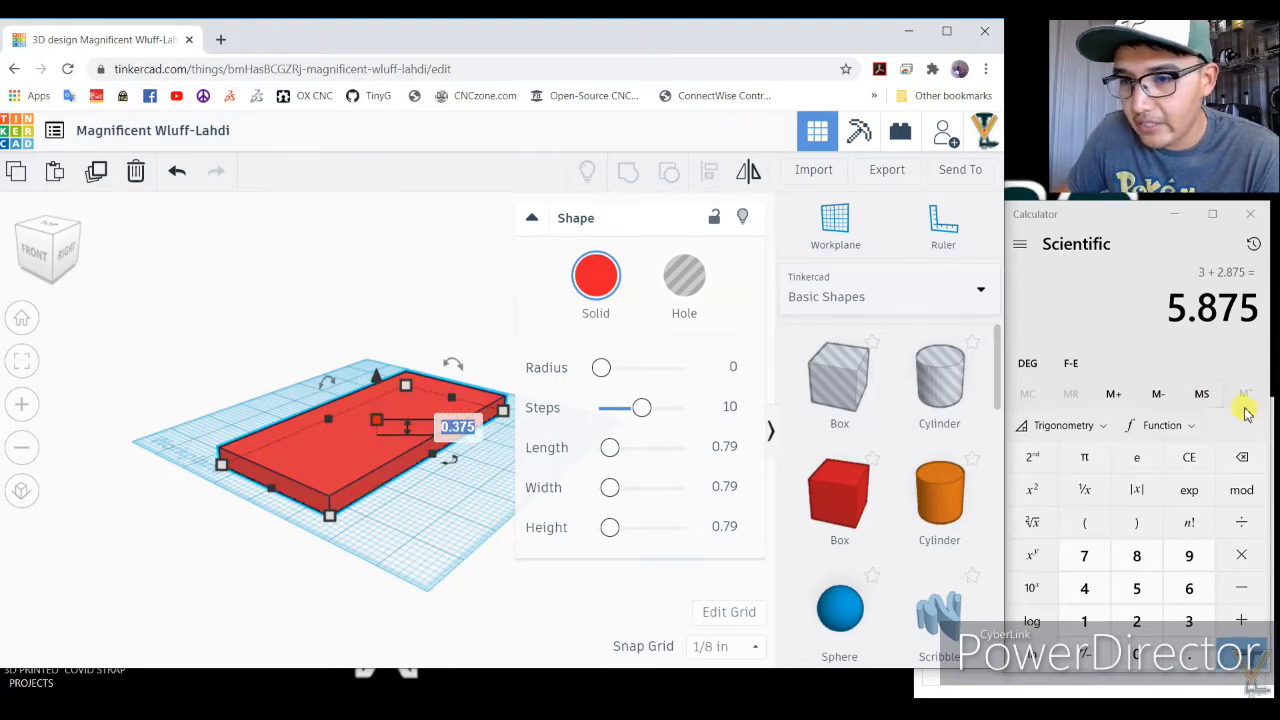
click(1189, 457)
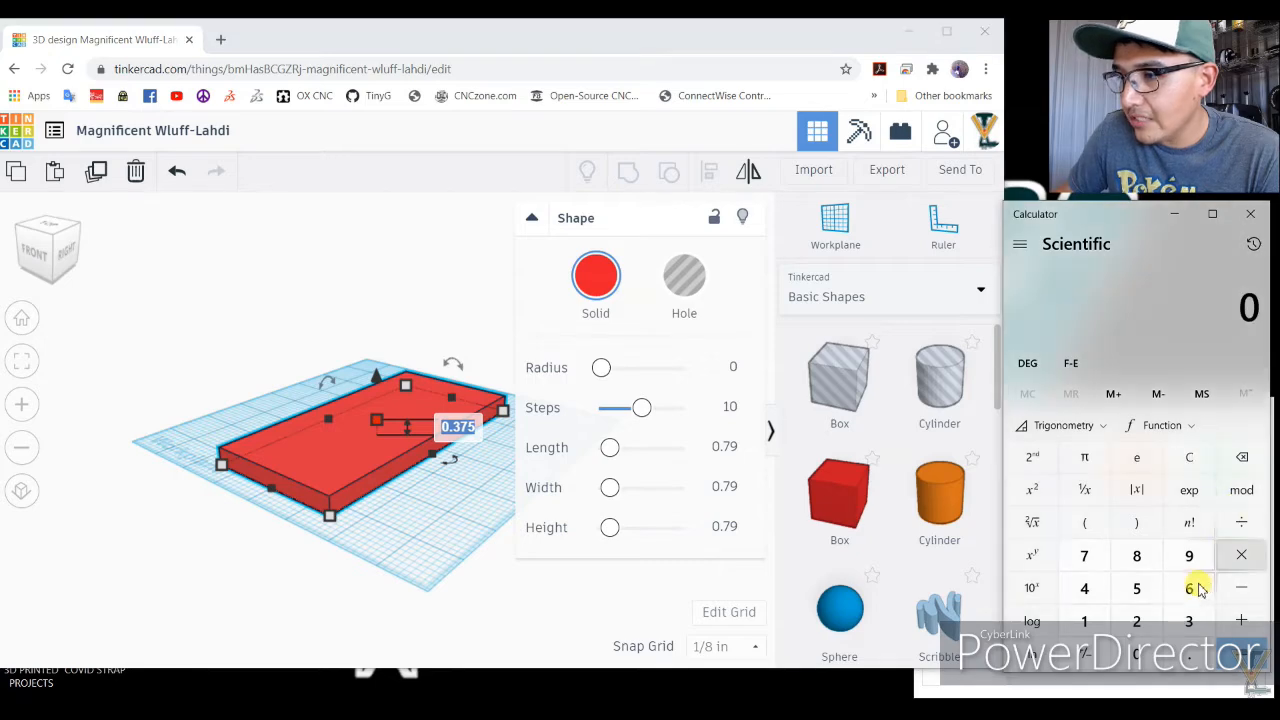
click(1189, 654)
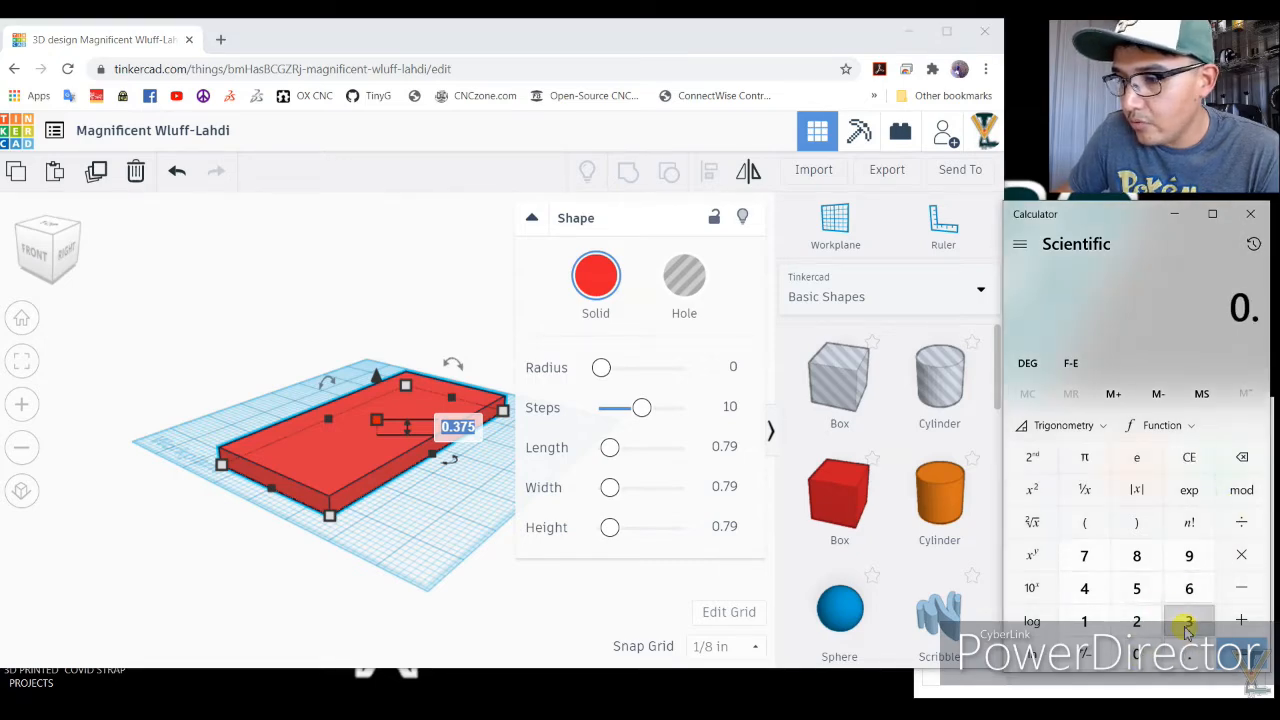
click(1189, 621)
click(1083, 553)
click(1136, 588)
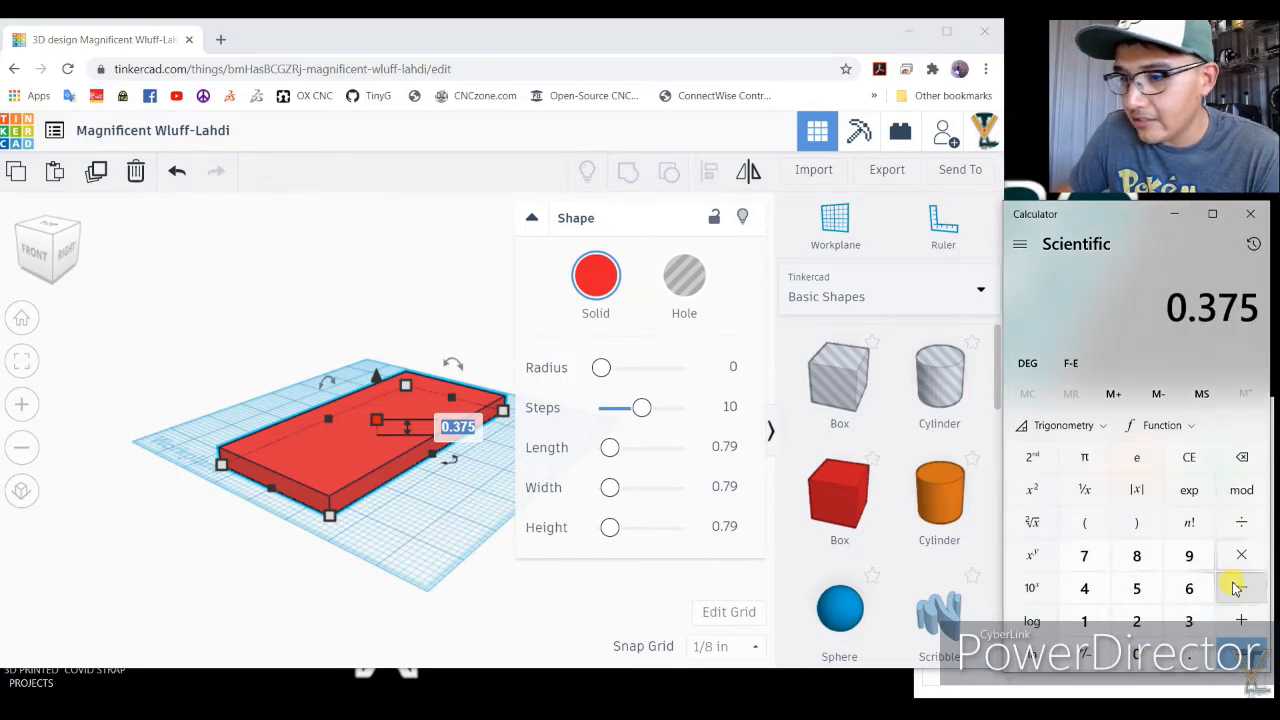
click(1242, 621)
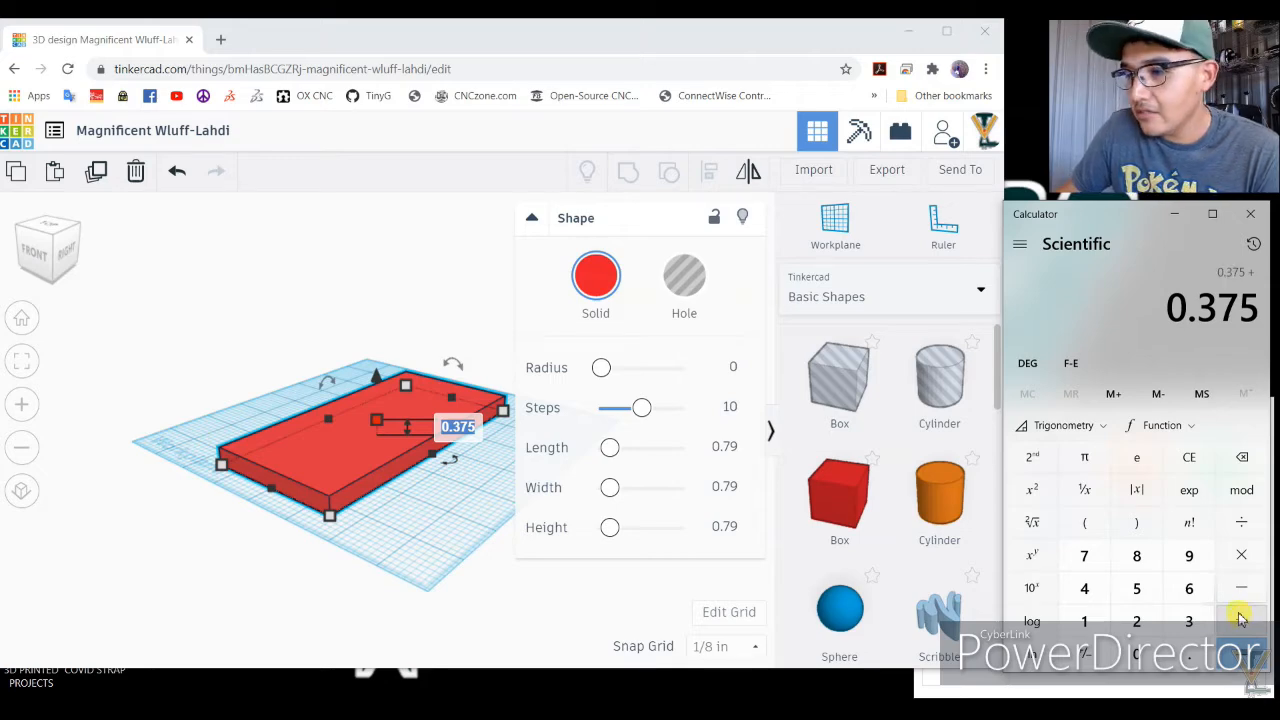
click(1180, 654)
click(1084, 621)
click(1136, 621)
click(1136, 588)
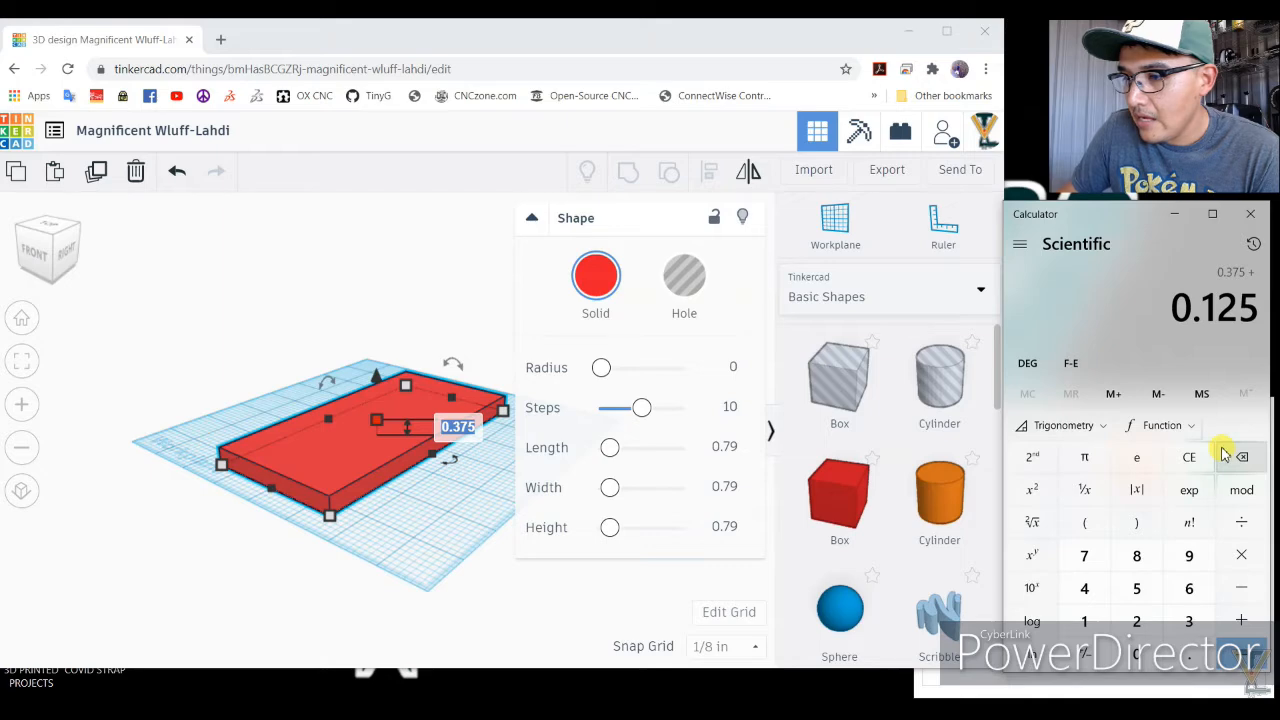
click(1242, 655)
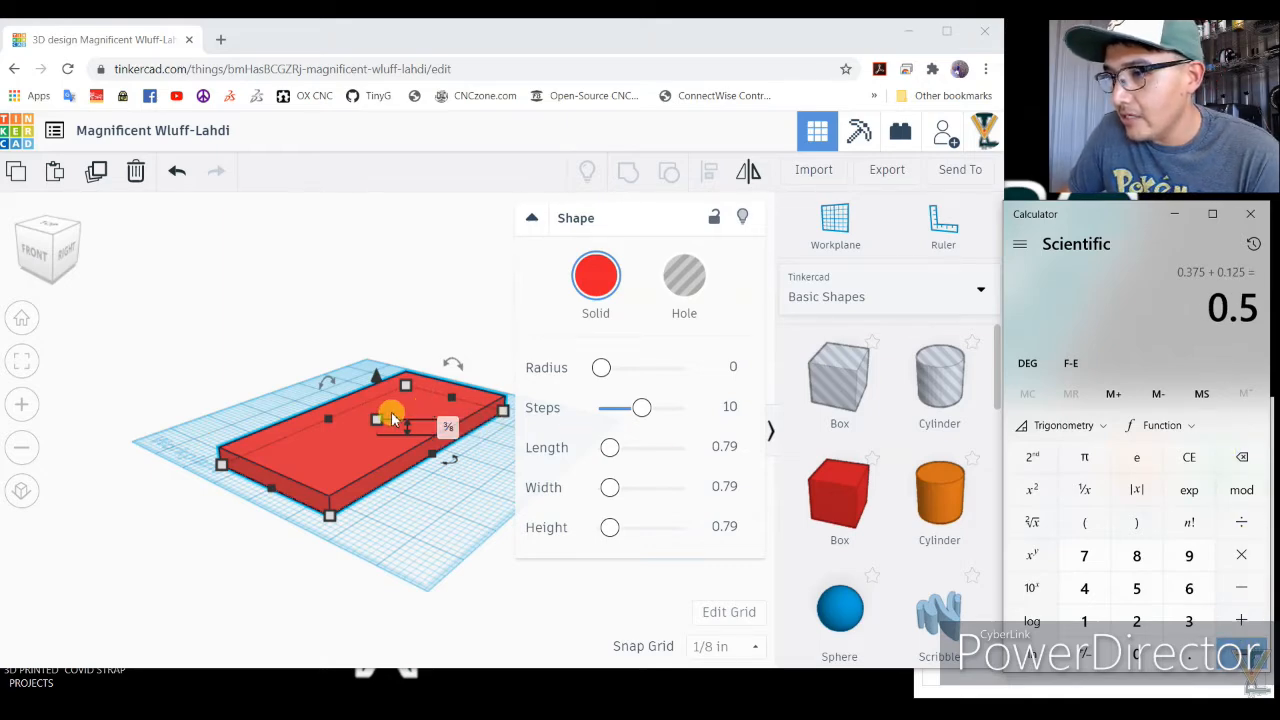
Set the height of the box in Tinkercad to 0.5 inches.
click(446, 426)
key(BackSpace)
key(Return)
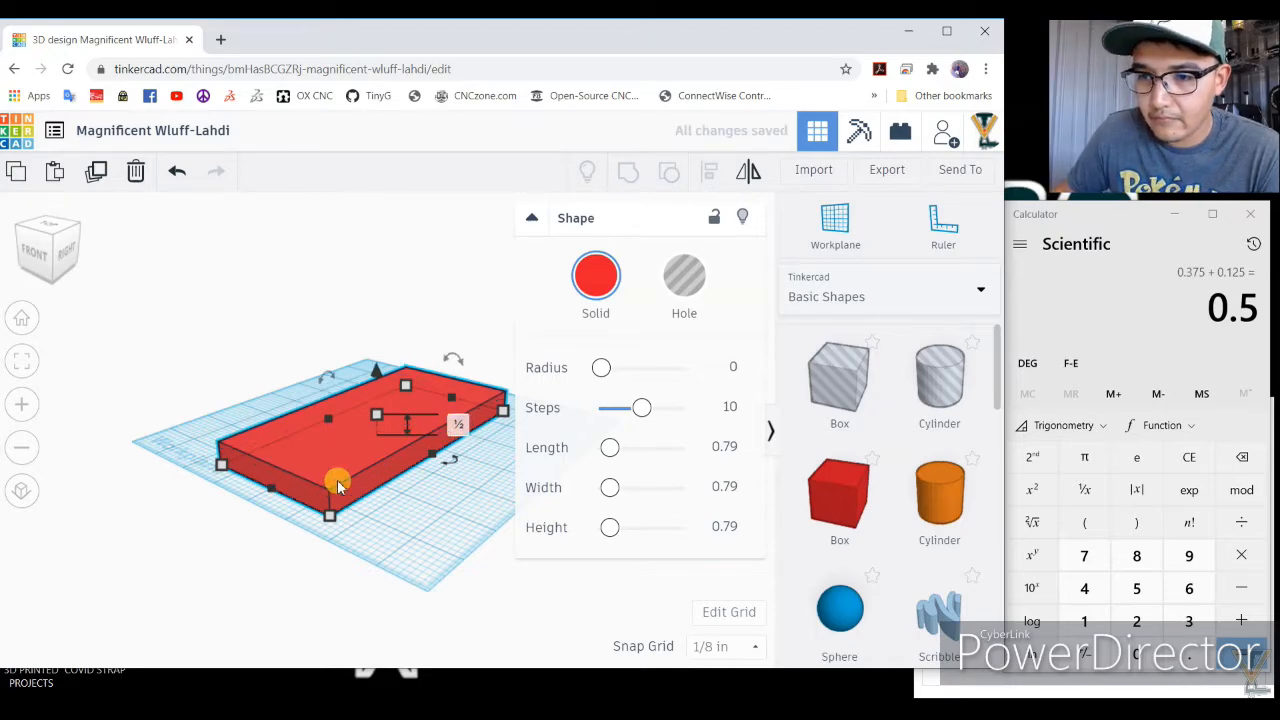
Round the box's corners and edges with a radius of 0.04, view them from the front and deselect the box.
right_drag(437, 289, 446, 336)
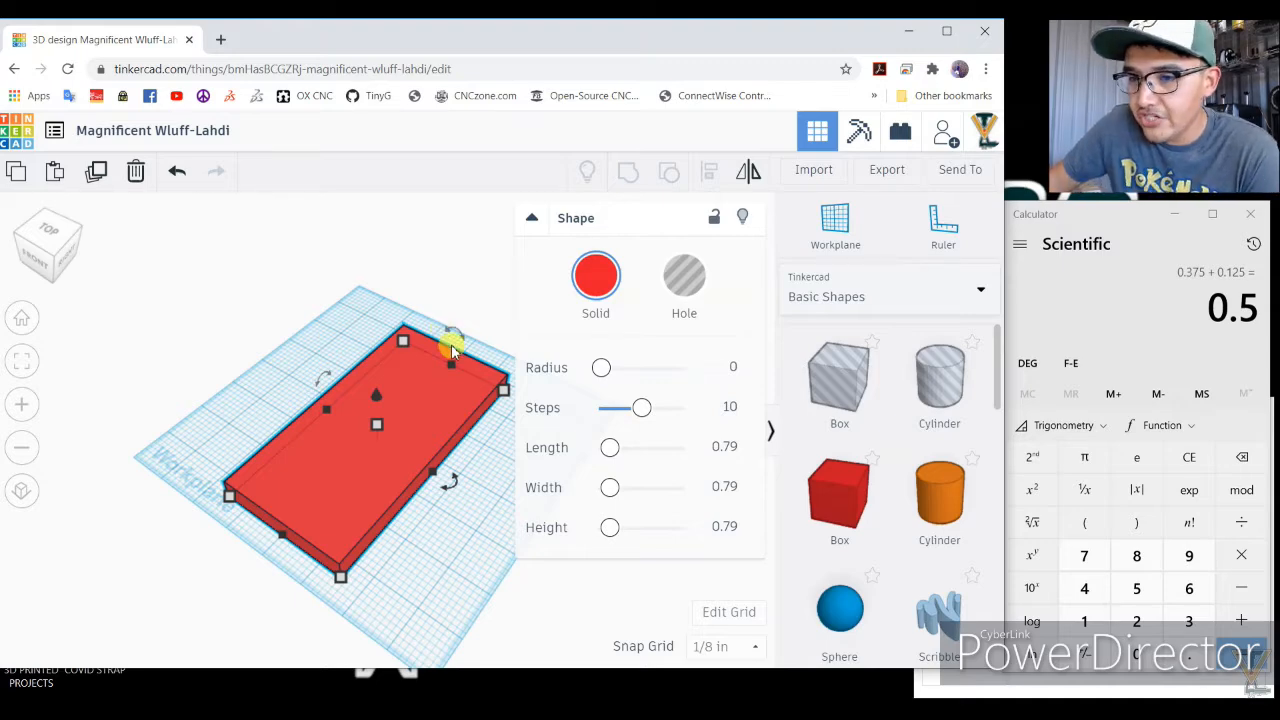
scroll(426, 414, up, 3)
scroll(400, 406, down, 2)
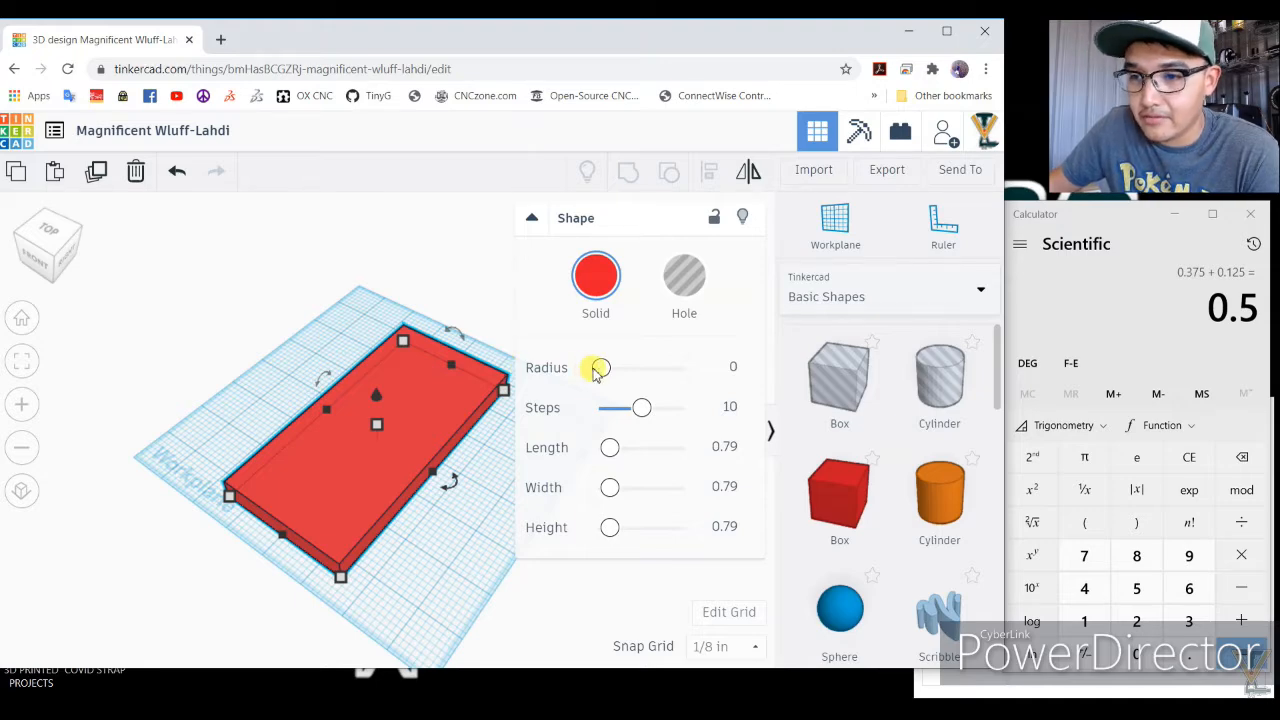
click(600, 374)
drag(600, 374, 605, 368)
scroll(424, 410, up, 2)
scroll(420, 393, up, 2)
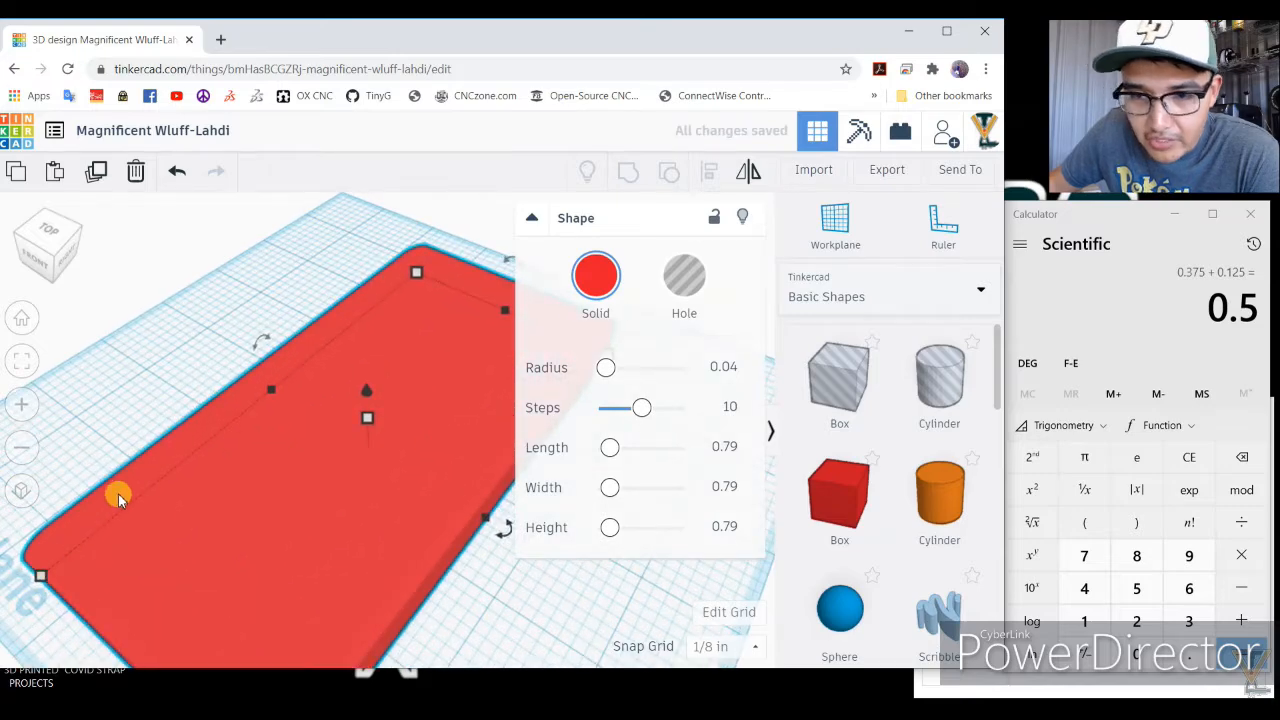
mouse_move(605, 367)
mouse_down()
mouse_move(627, 375)
mouse_move(583, 369)
mouse_move(605, 367)
mouse_up()
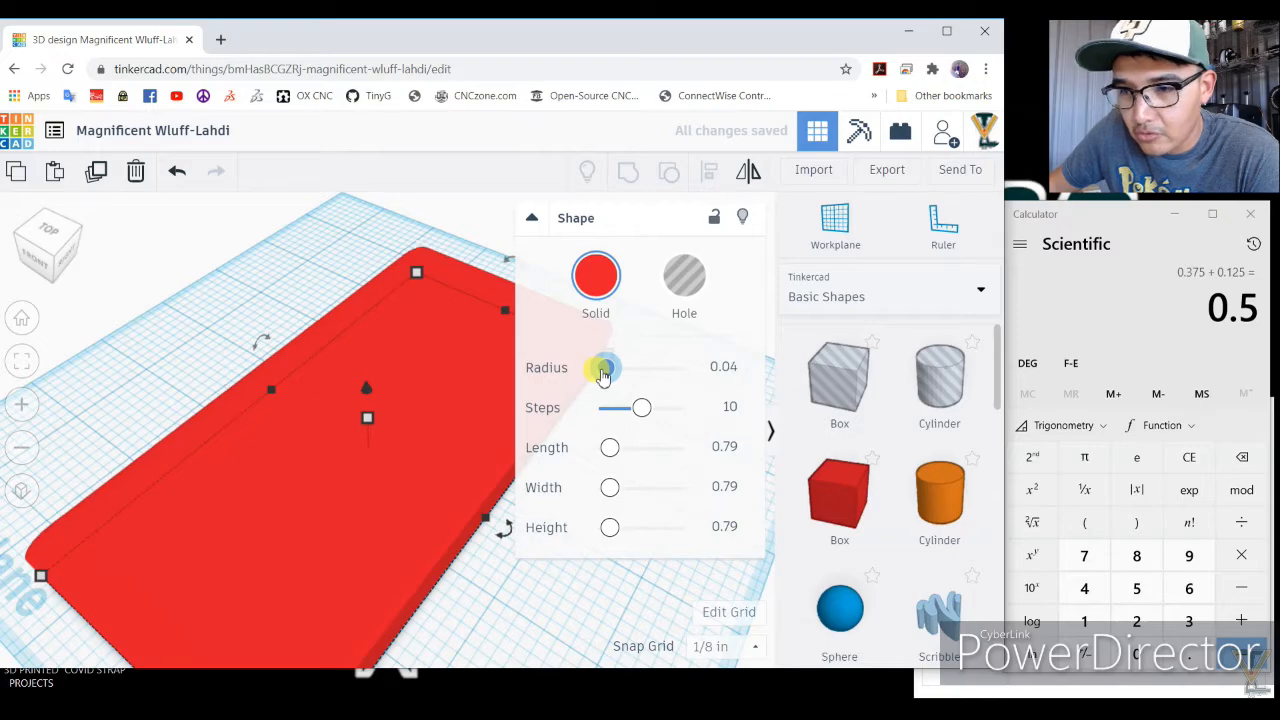
scroll(480, 317, down, 3)
right_drag(420, 268, 488, 247)
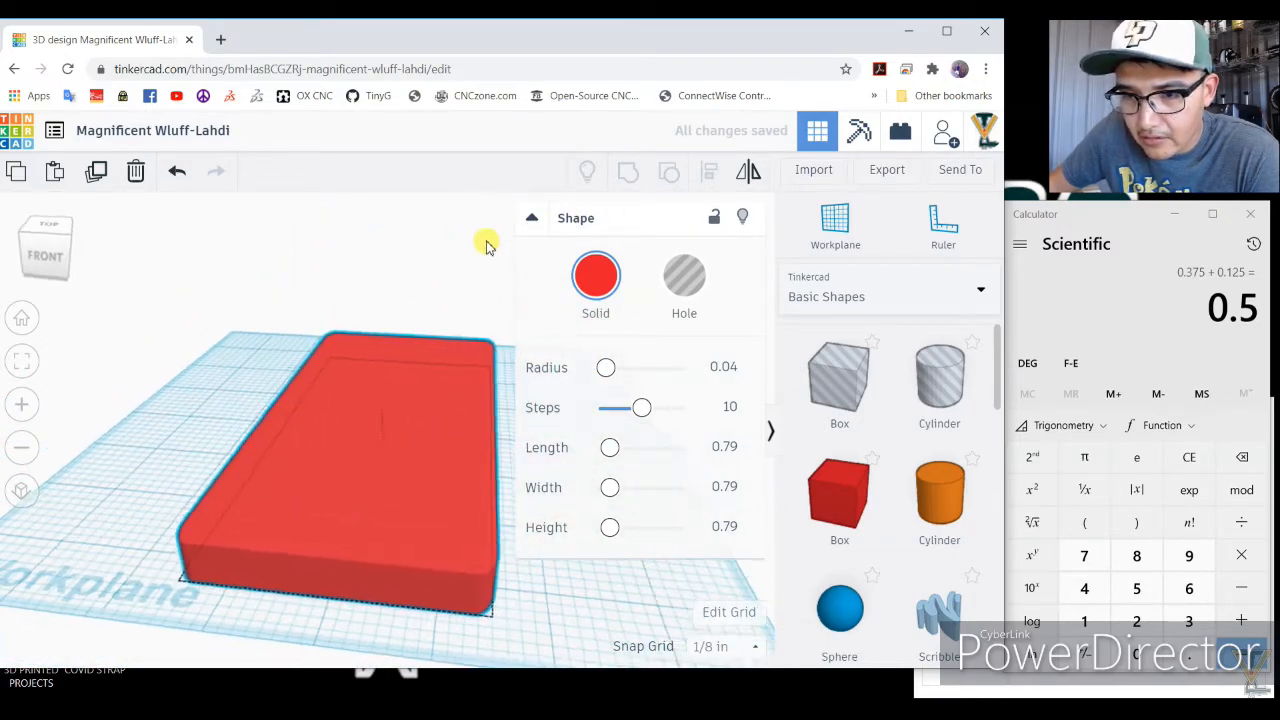
drag(611, 371, 605, 368)
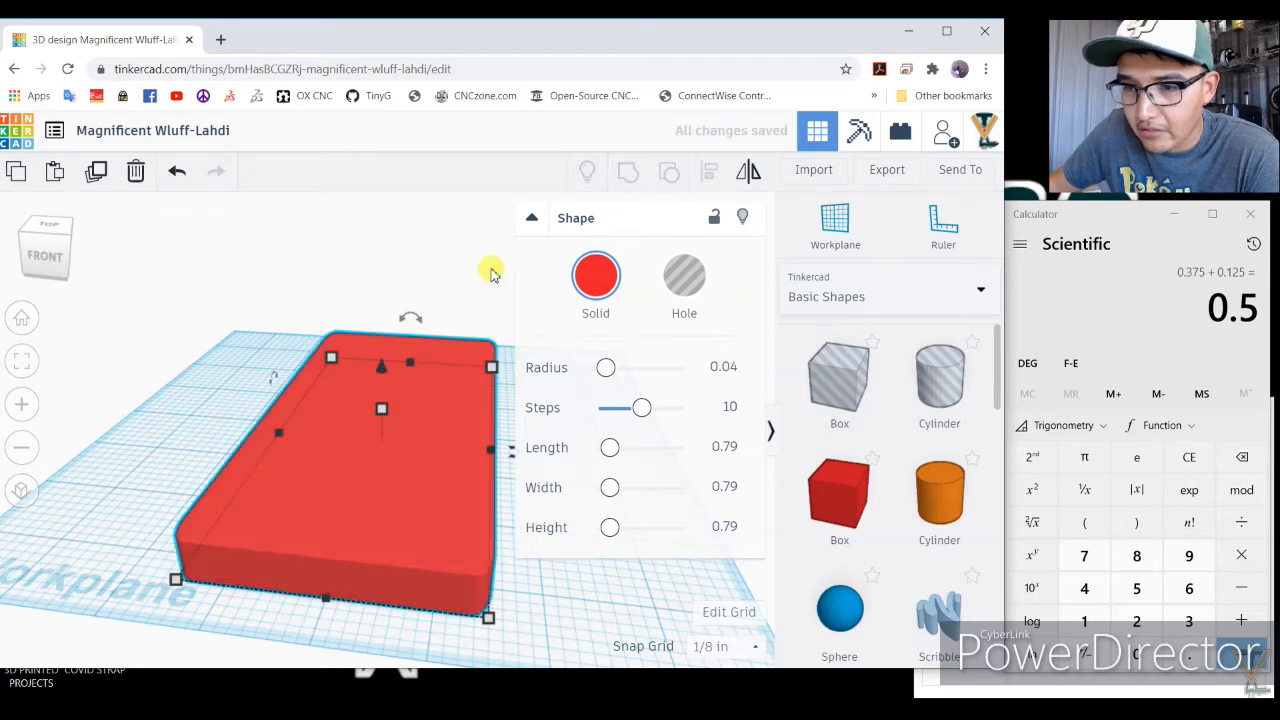
click(460, 272)
click(400, 388)
click(410, 251)
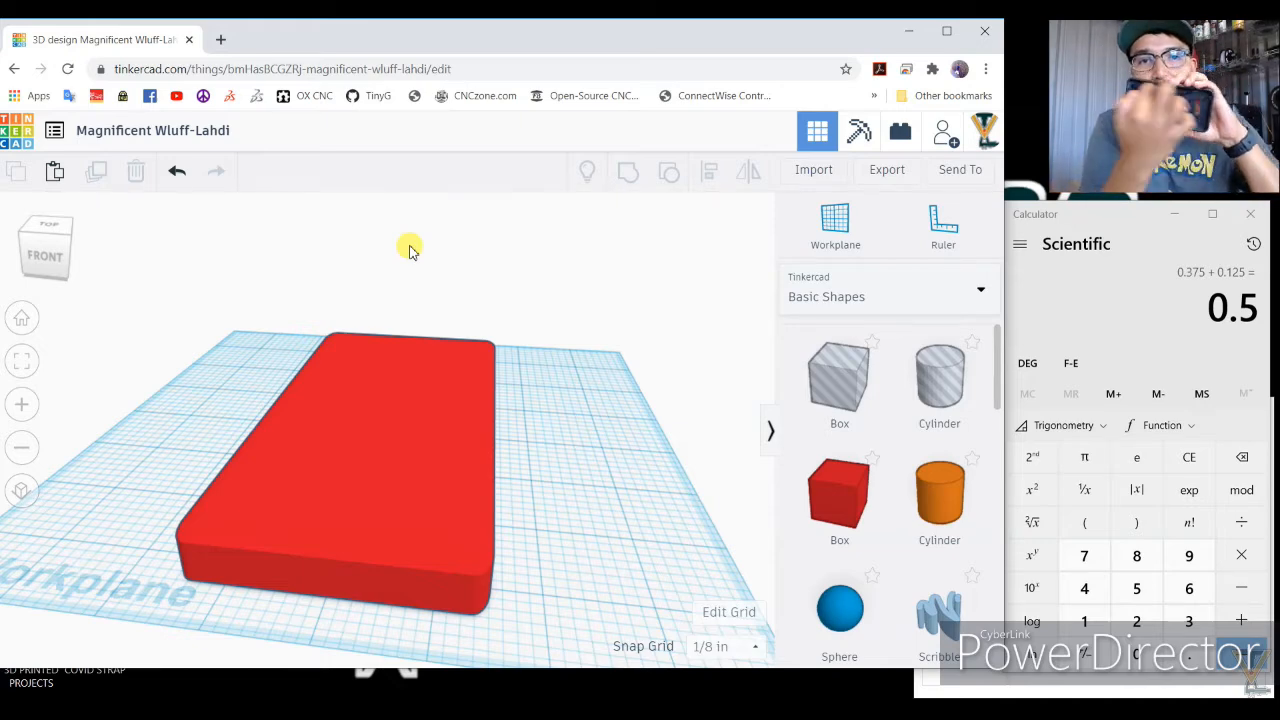
Move the rounded box -1.5 inches sideways along its width on the workplane and deselect it.
right_drag(234, 294, 357, 350)
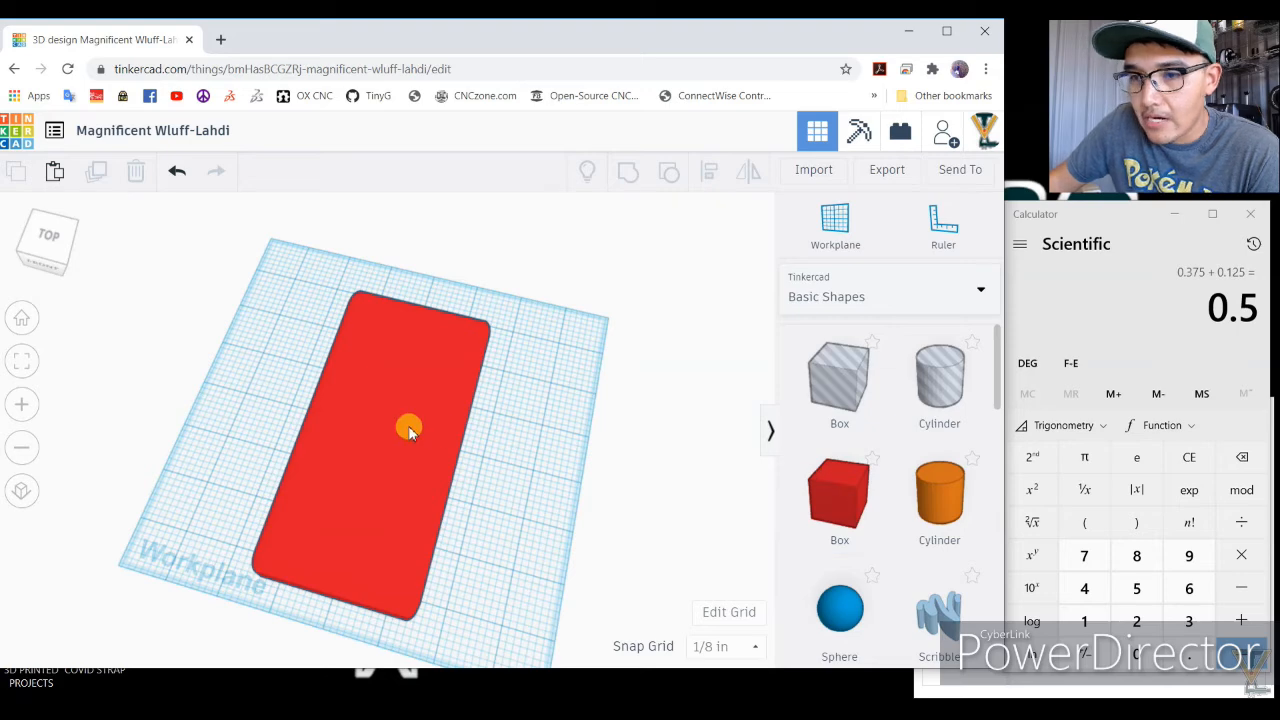
drag(420, 443, 342, 413)
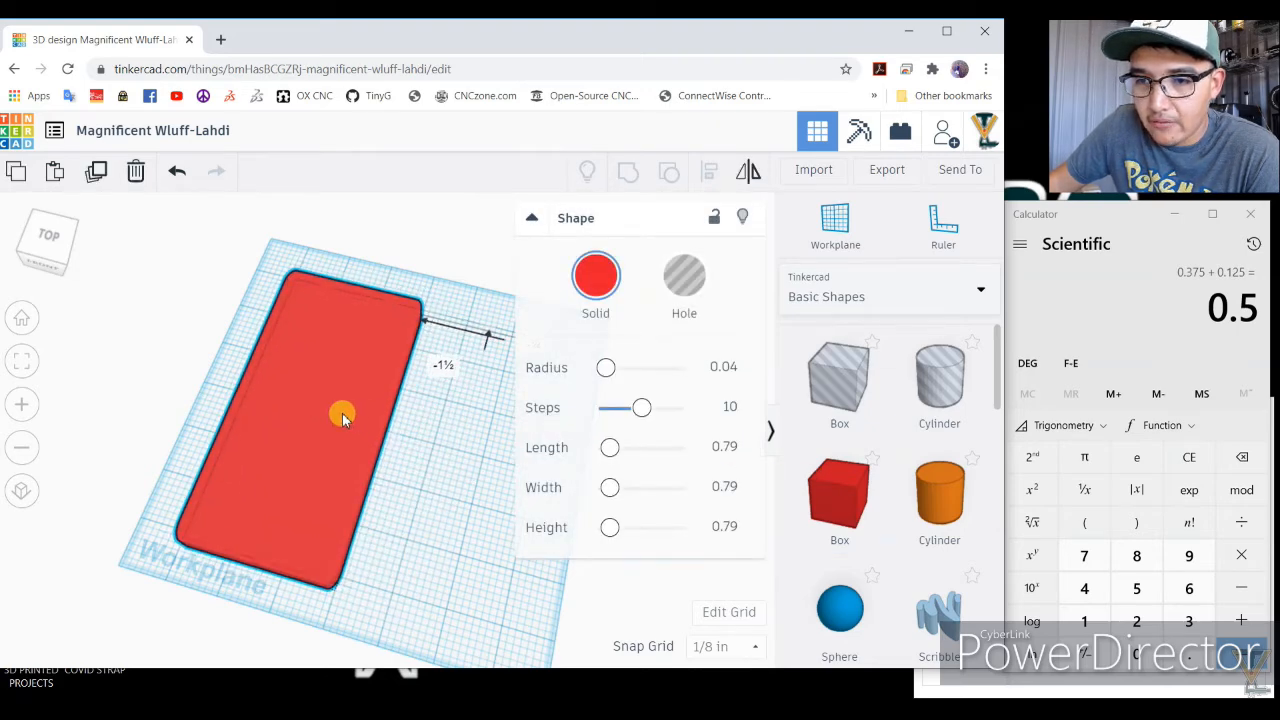
click(460, 503)
scroll(479, 405, down, 1)
scroll(479, 405, down, 1)
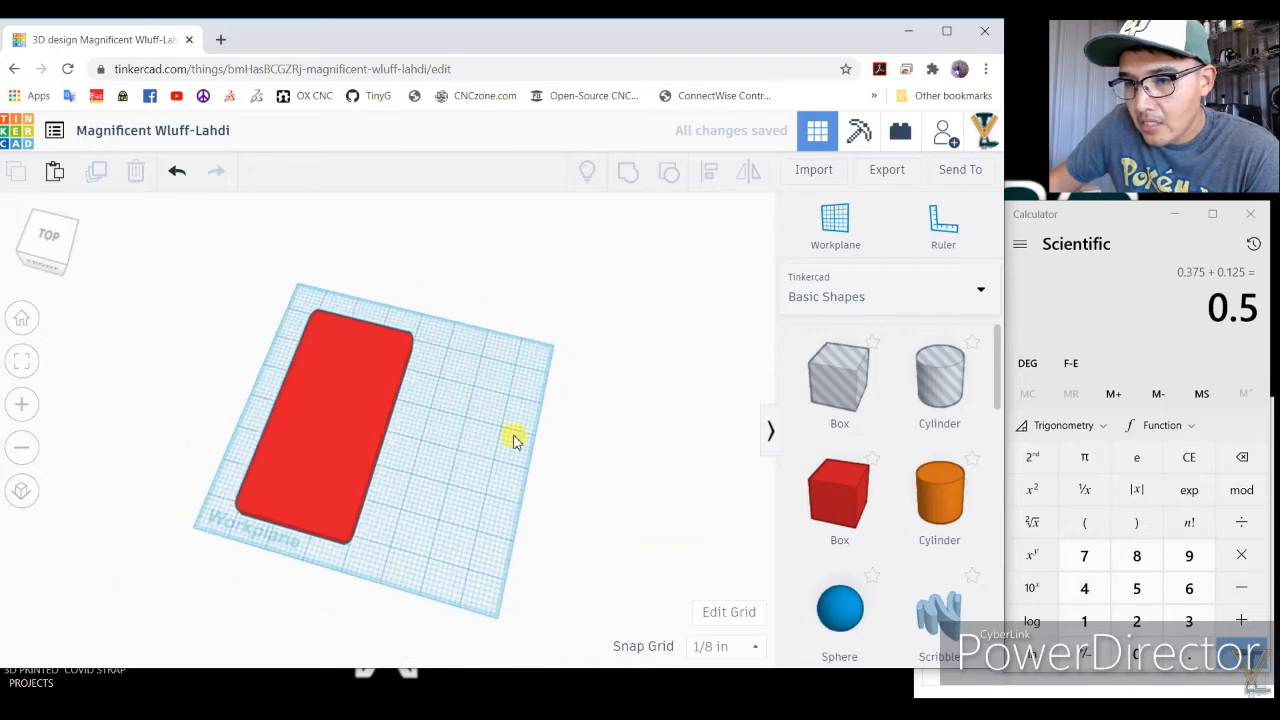
Open the workplane's grid properties and set the grid width to 10 inches.
click(722, 613)
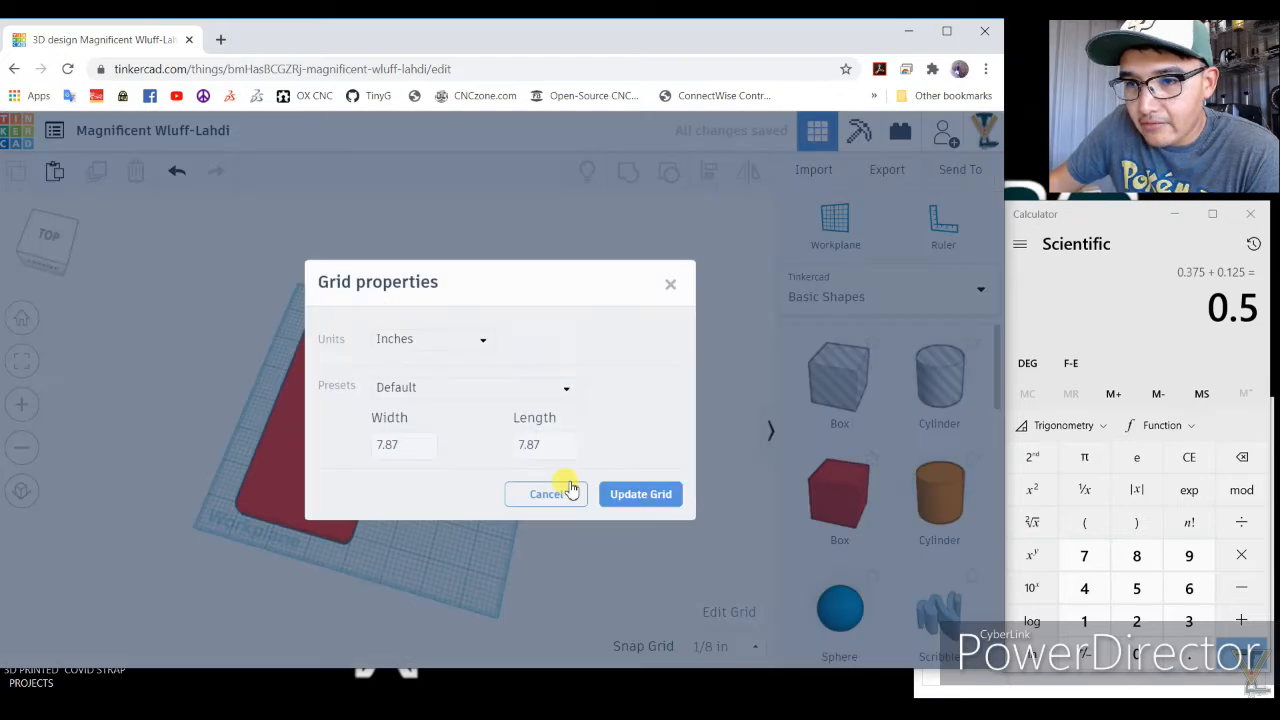
drag(428, 443, 356, 446)
click(355, 446)
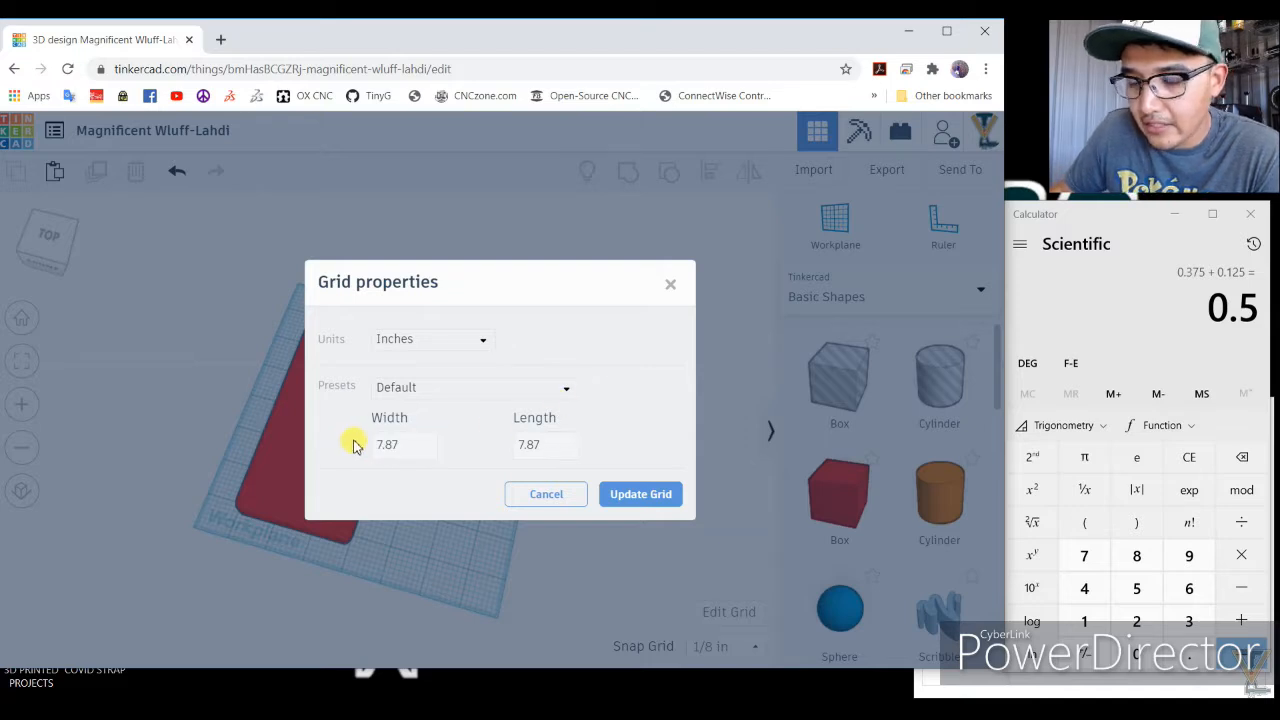
click(393, 449)
click(363, 430)
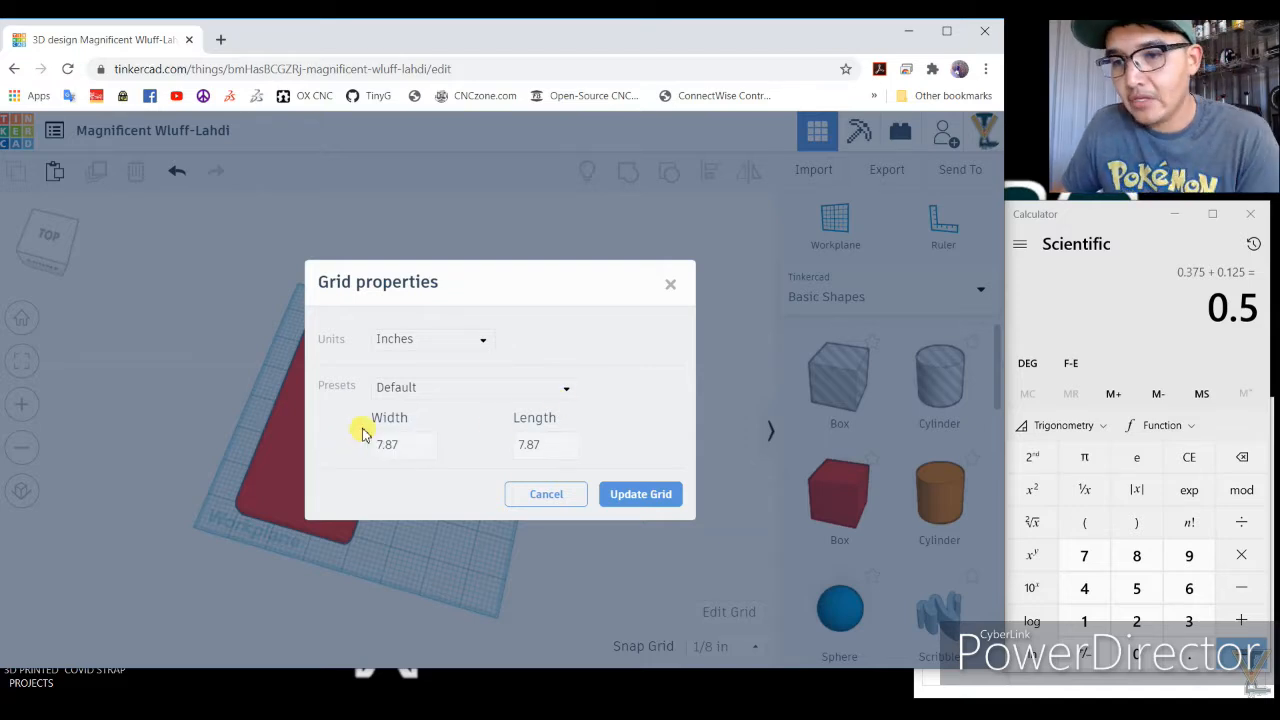
drag(406, 443, 364, 441)
click(351, 438)
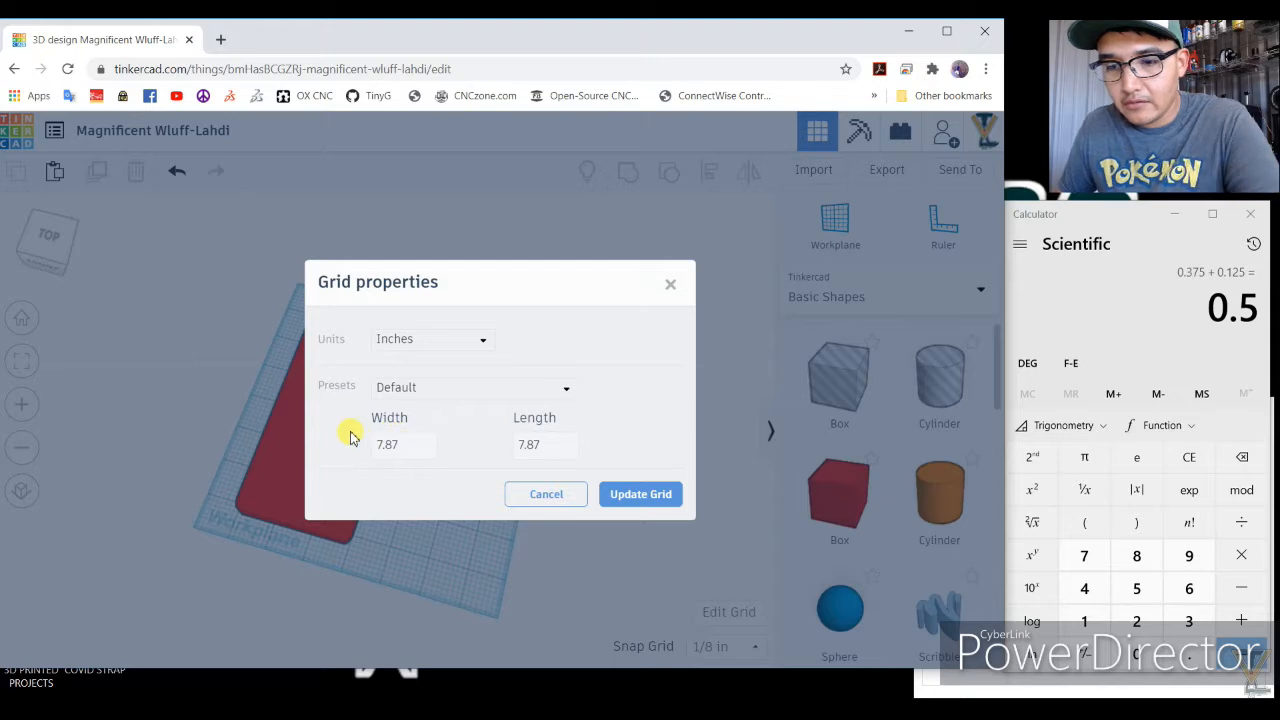
click(413, 445)
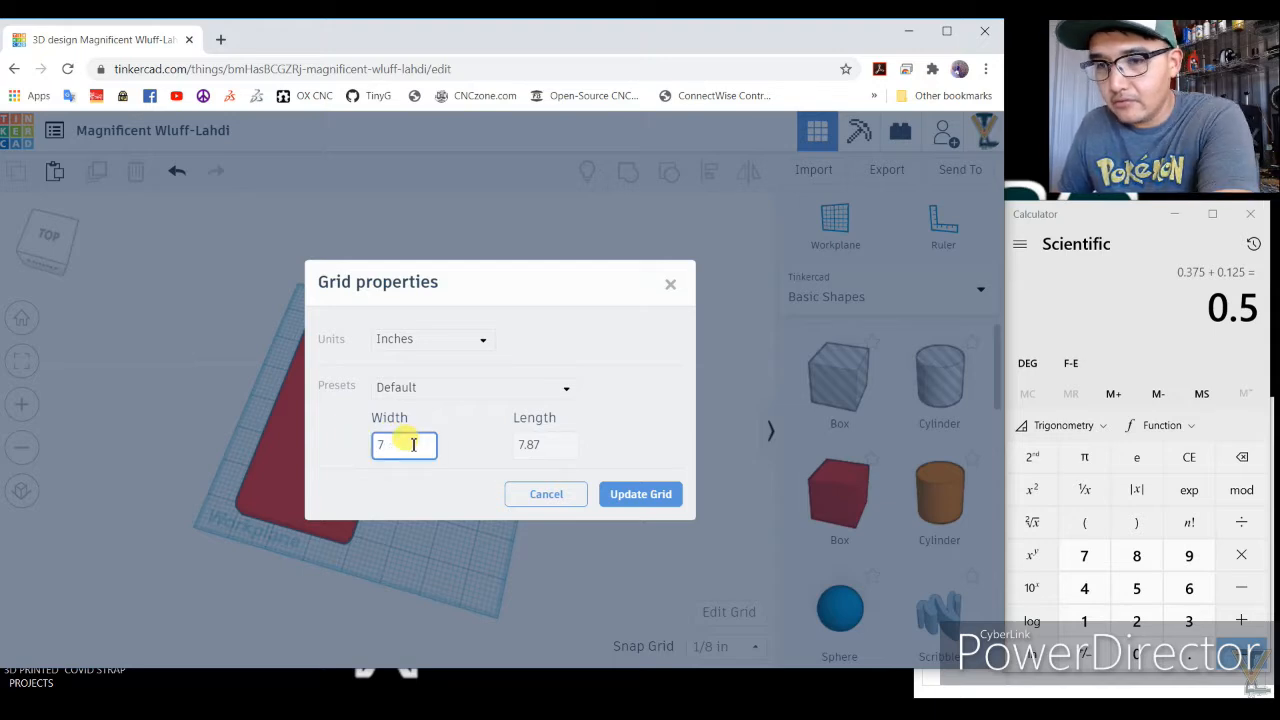
text(10)
Set the grid length to 10 inches and apply the new workplane size.
click(529, 443)
double_click(524, 443)
key(BackSpace)
text(10)
click(616, 492)
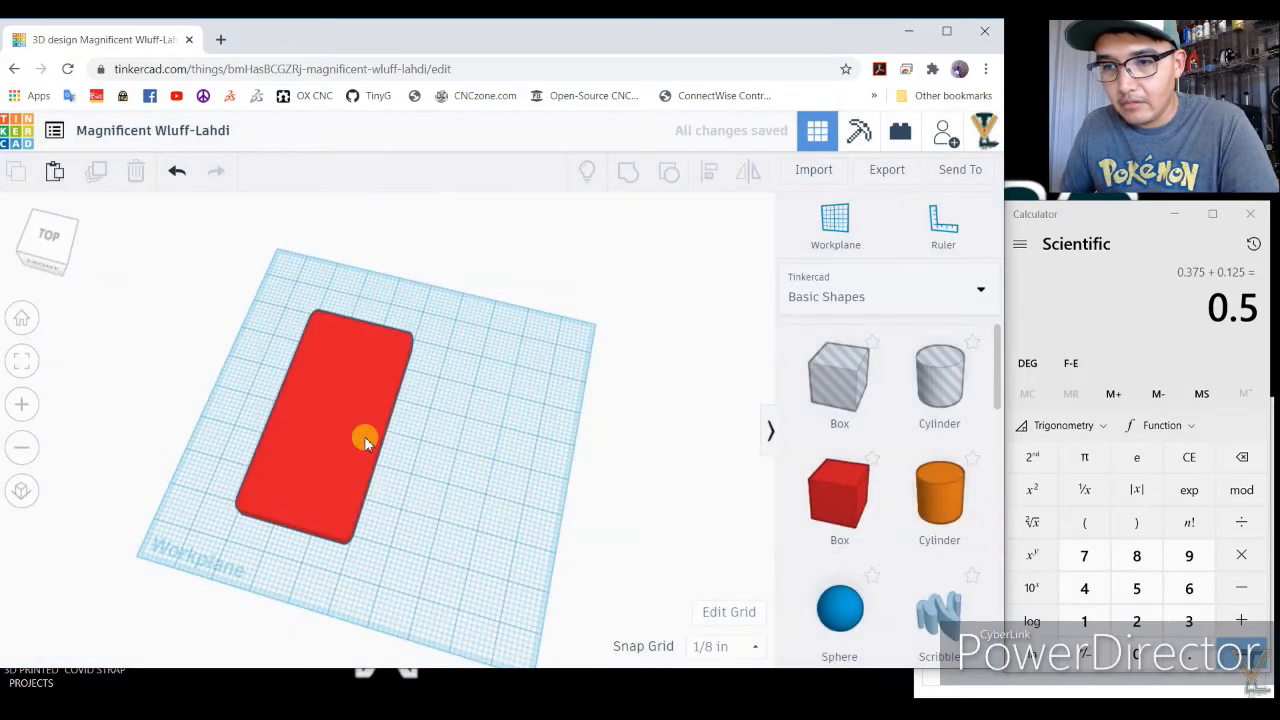
Move the red box closer to the left edge of the enlarged workplane and deselect it.
drag(360, 432, 303, 419)
click(443, 263)
click(322, 376)
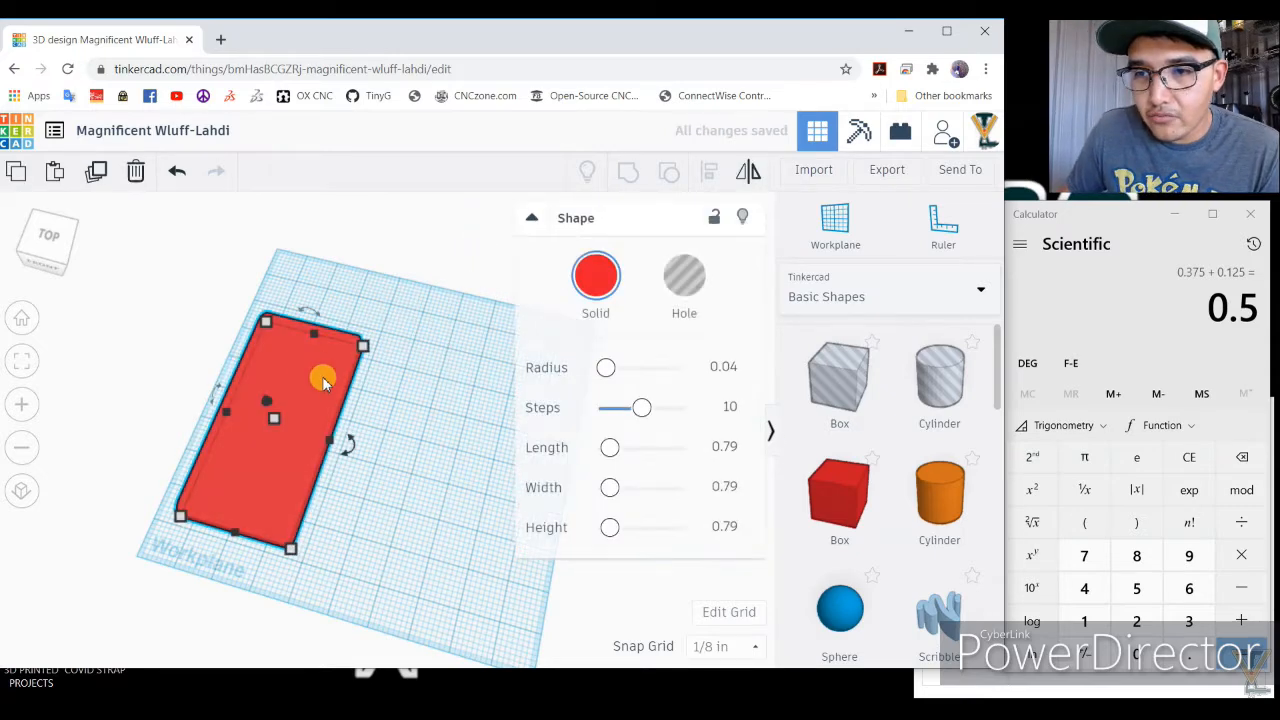
click(380, 217)
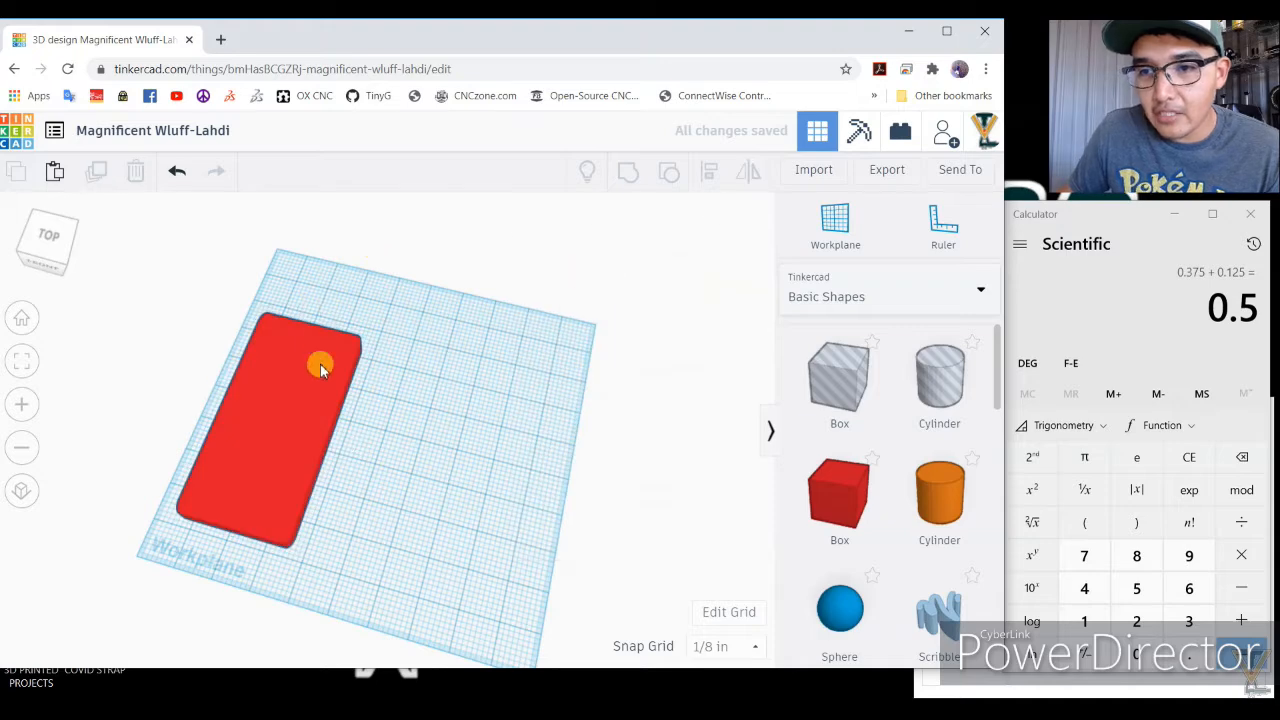
Copy and paste the red box, placing the duplicate beside the original with a sideways move of about 2.75 inches.
click(320, 368)
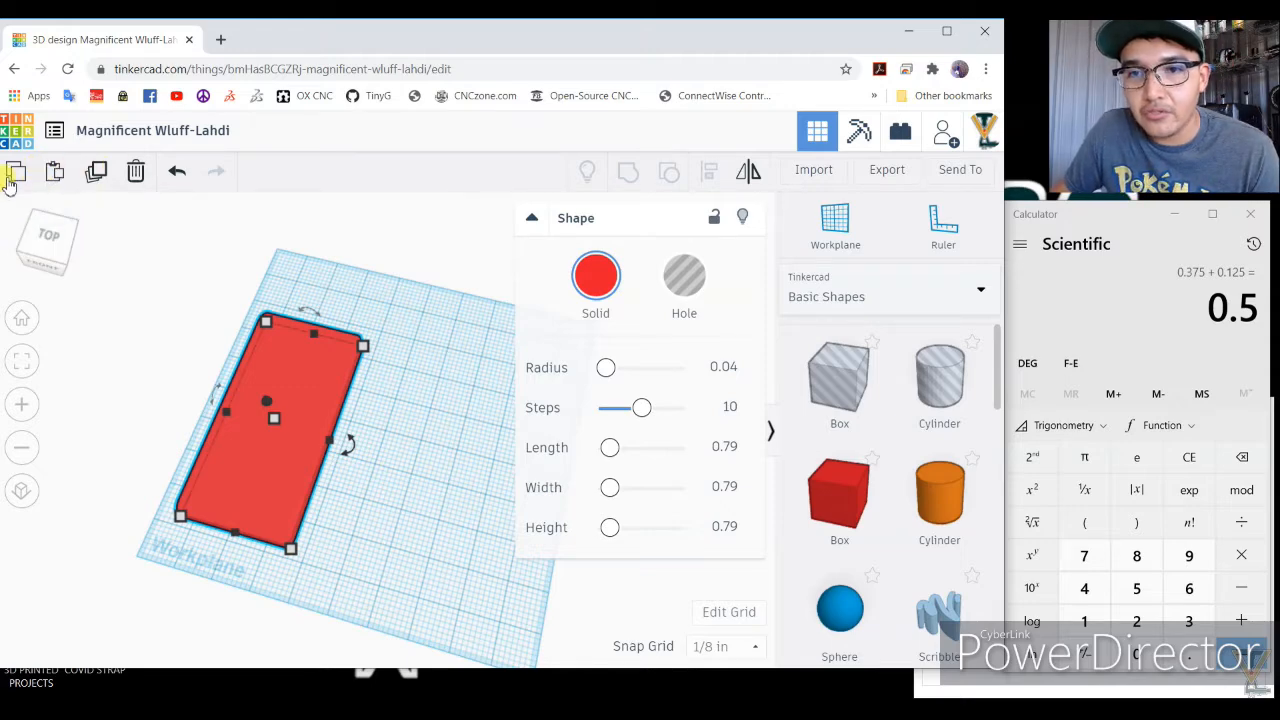
click(149, 230)
click(279, 369)
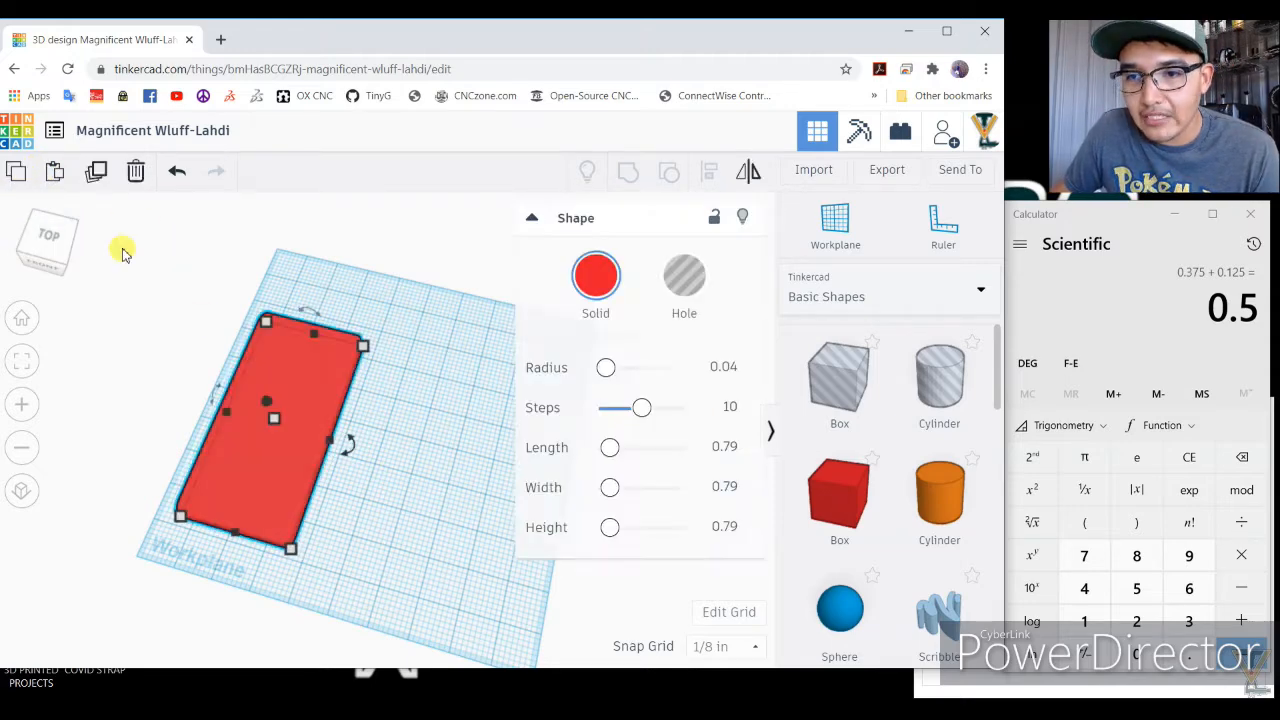
click(18, 174)
click(55, 172)
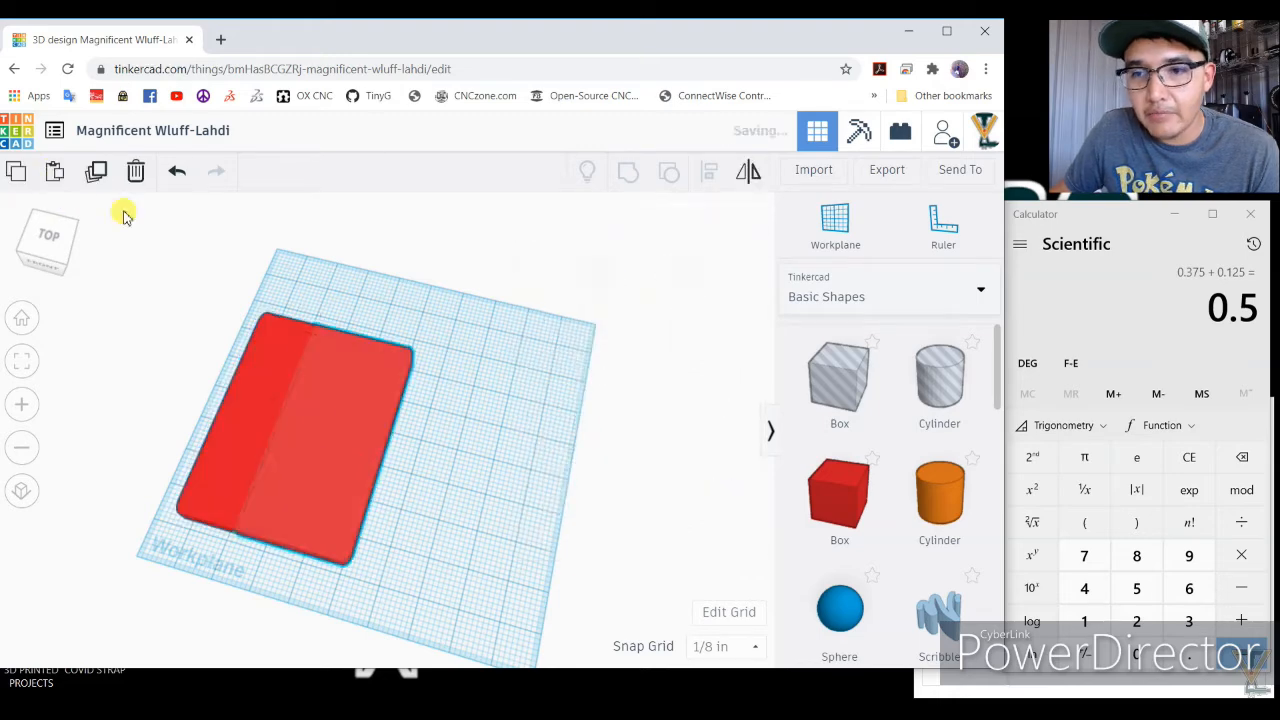
drag(337, 380, 432, 411)
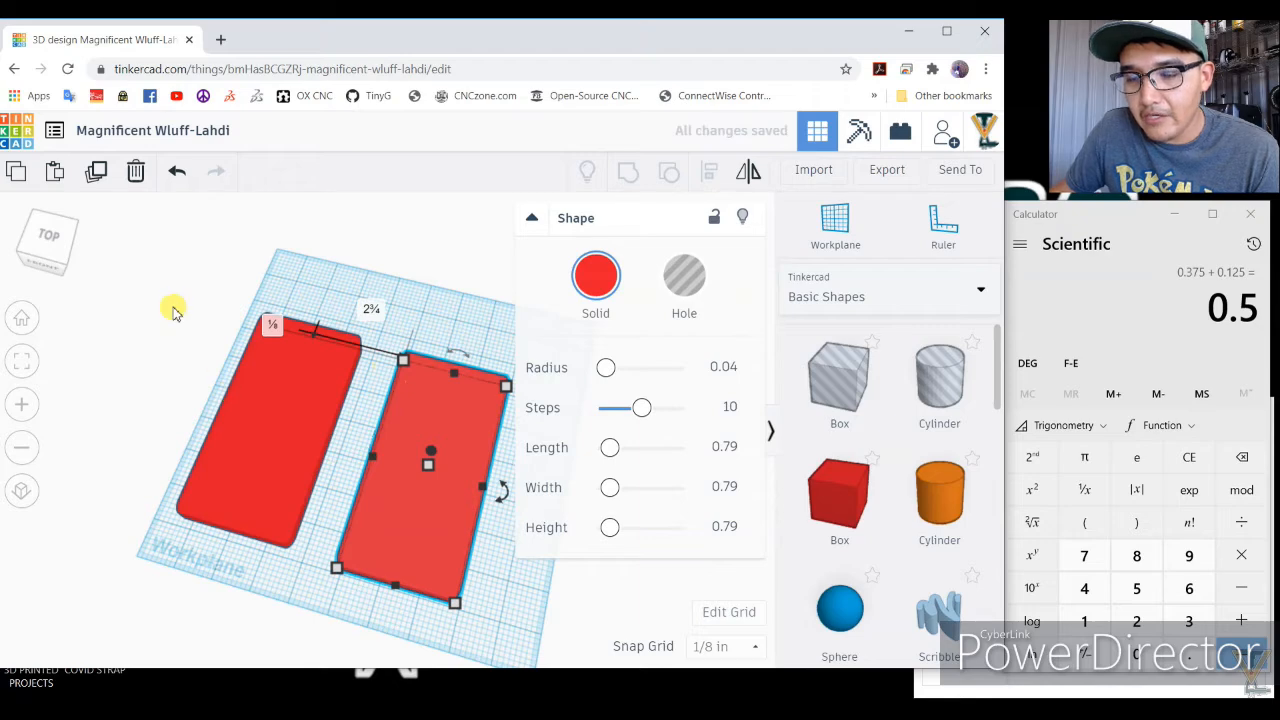
Change the duplicate box's solid color to green and deselect it.
click(171, 306)
click(430, 410)
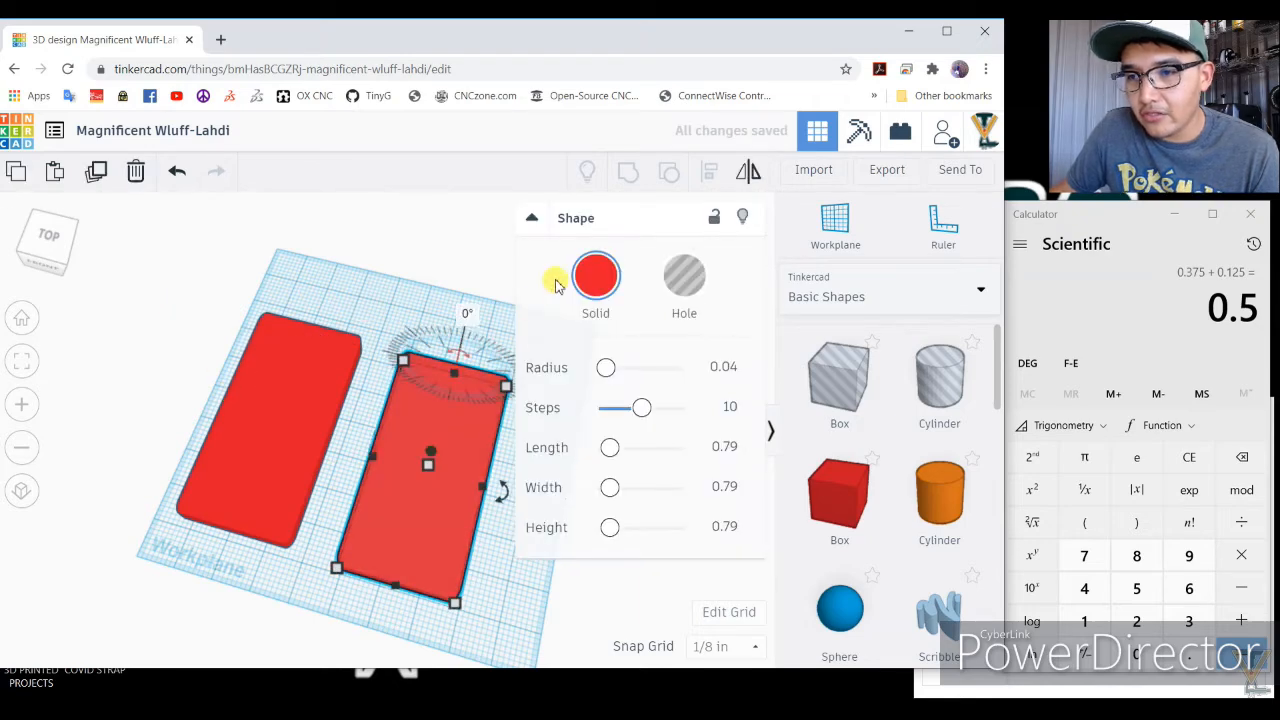
click(596, 280)
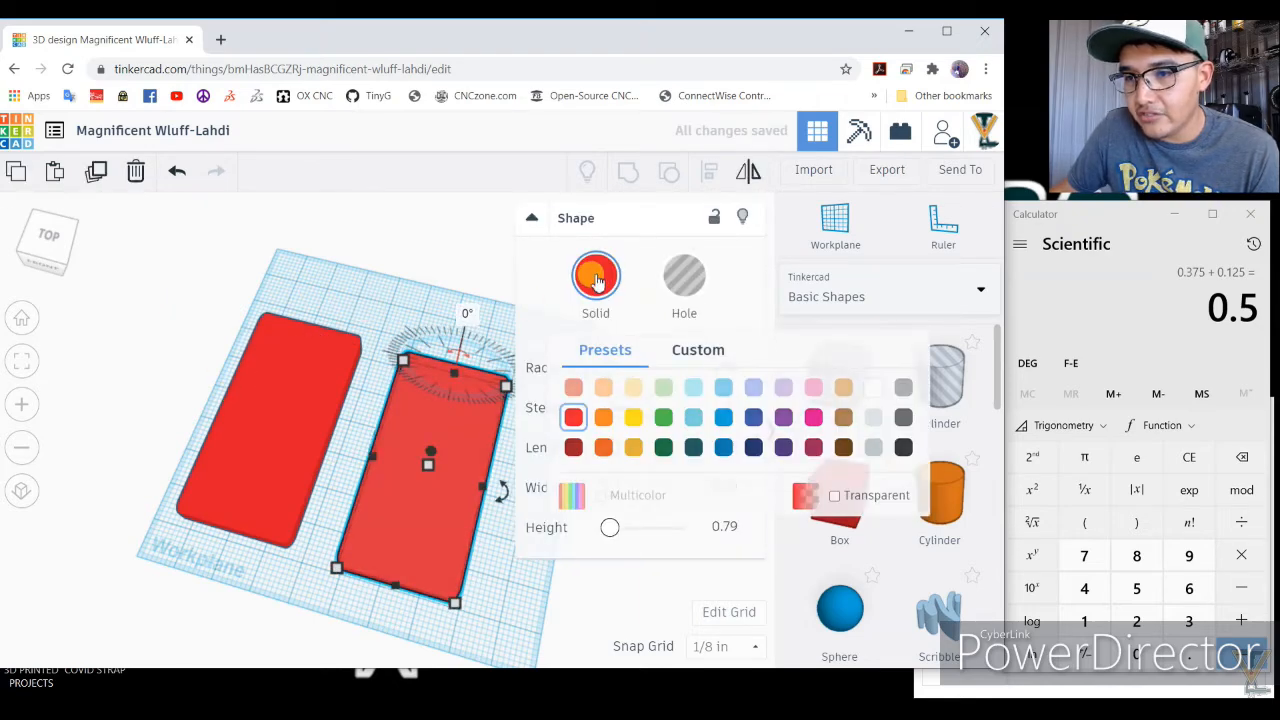
click(663, 417)
click(332, 257)
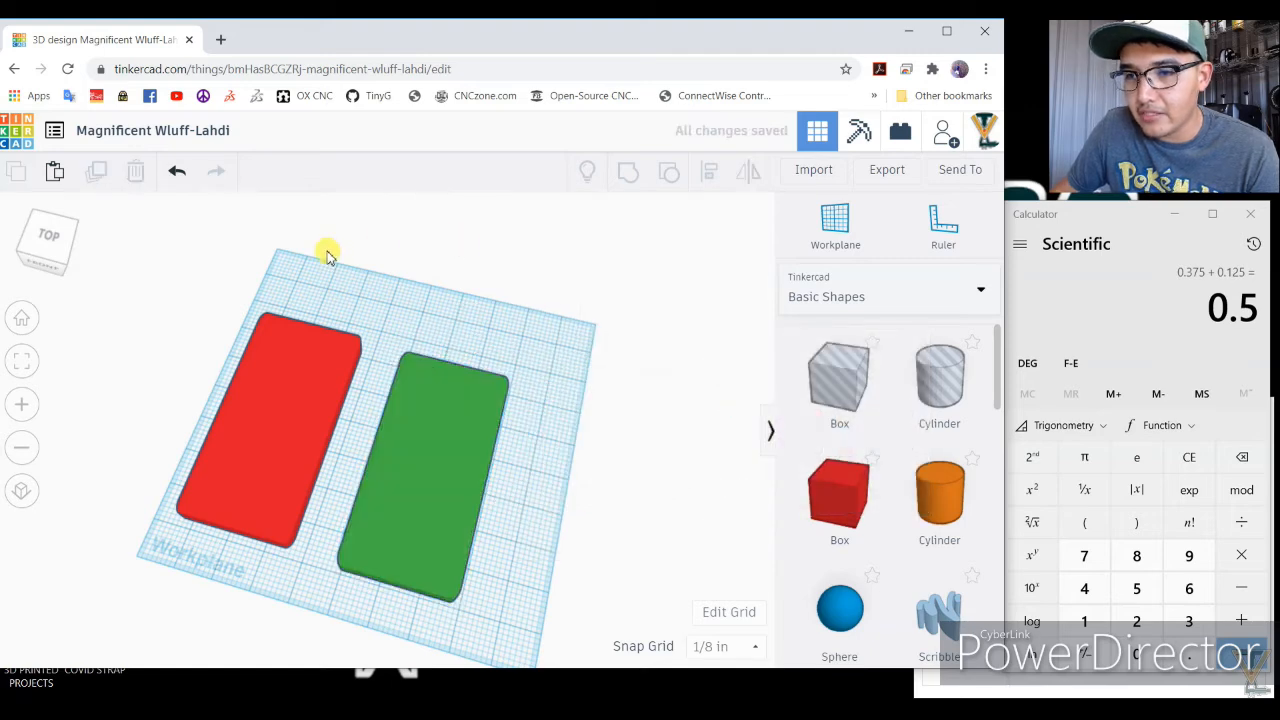
scroll(492, 472, down, 3)
scroll(486, 477, up, 2)
scroll(480, 469, up, 3)
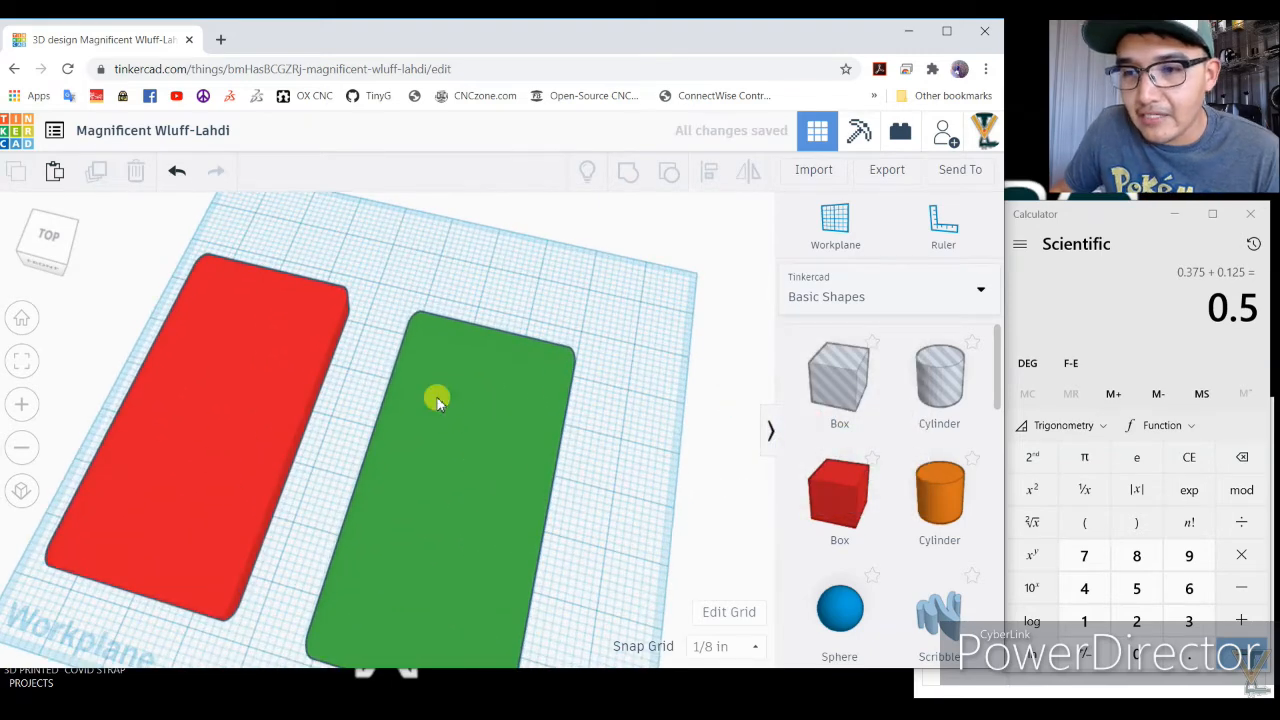
click(471, 435)
scroll(385, 340, down, 2)
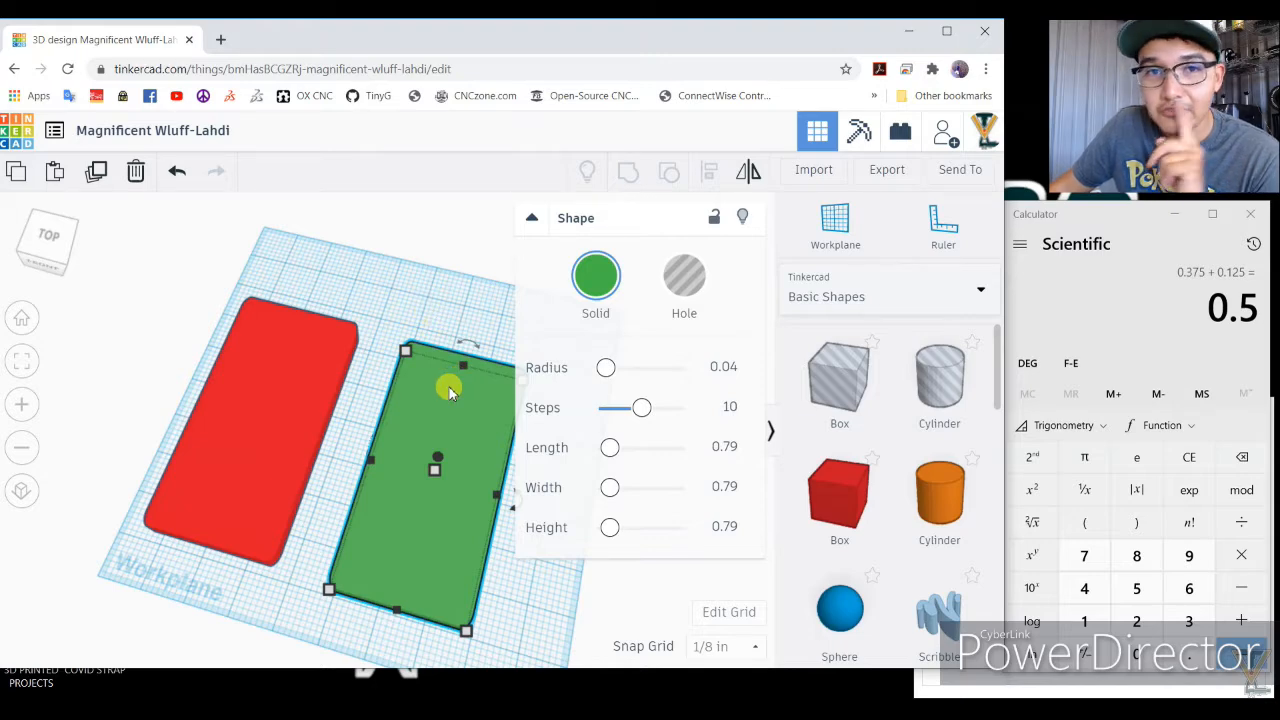
click(253, 406)
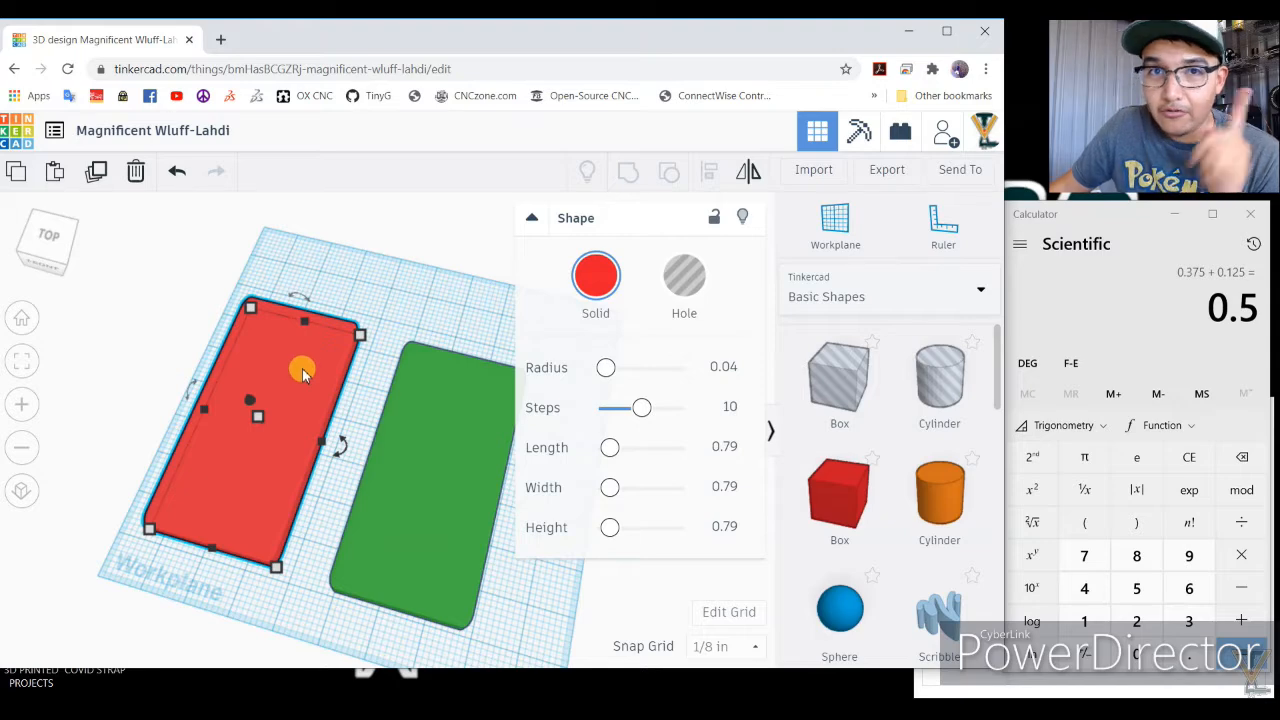
Set the length of the green box to 6 inches.
click(472, 415)
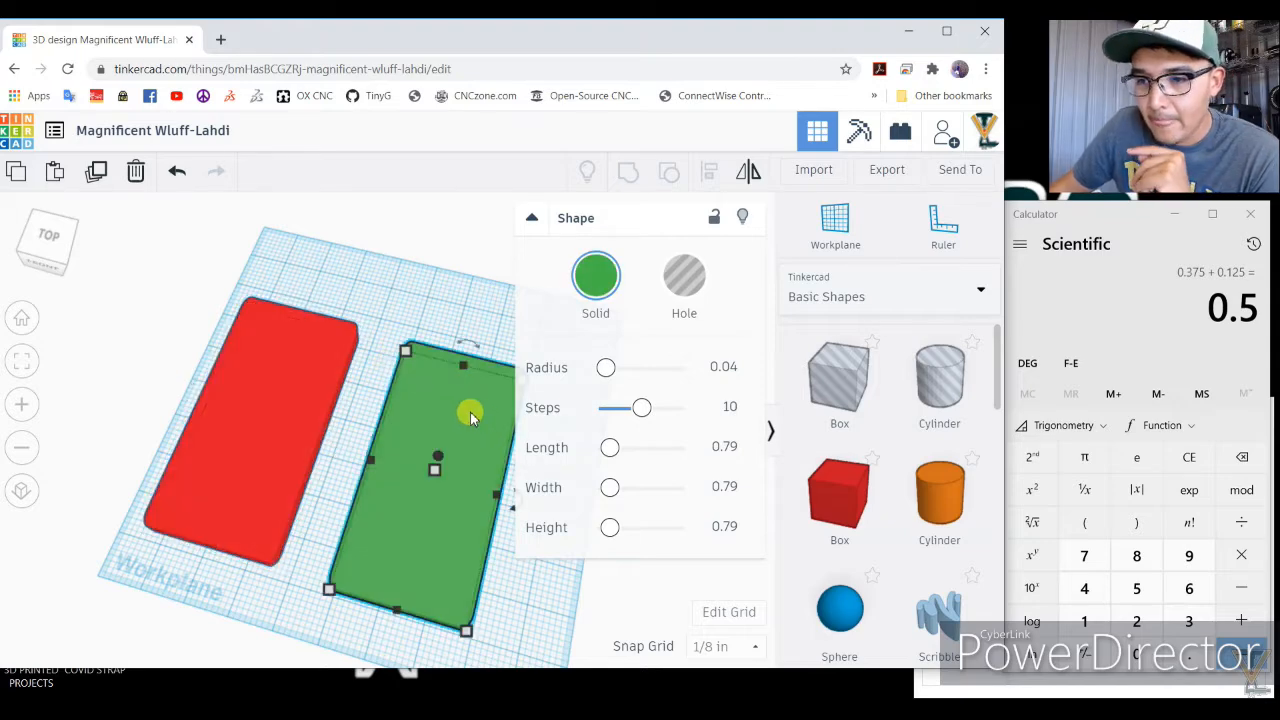
right_drag(438, 460, 450, 488)
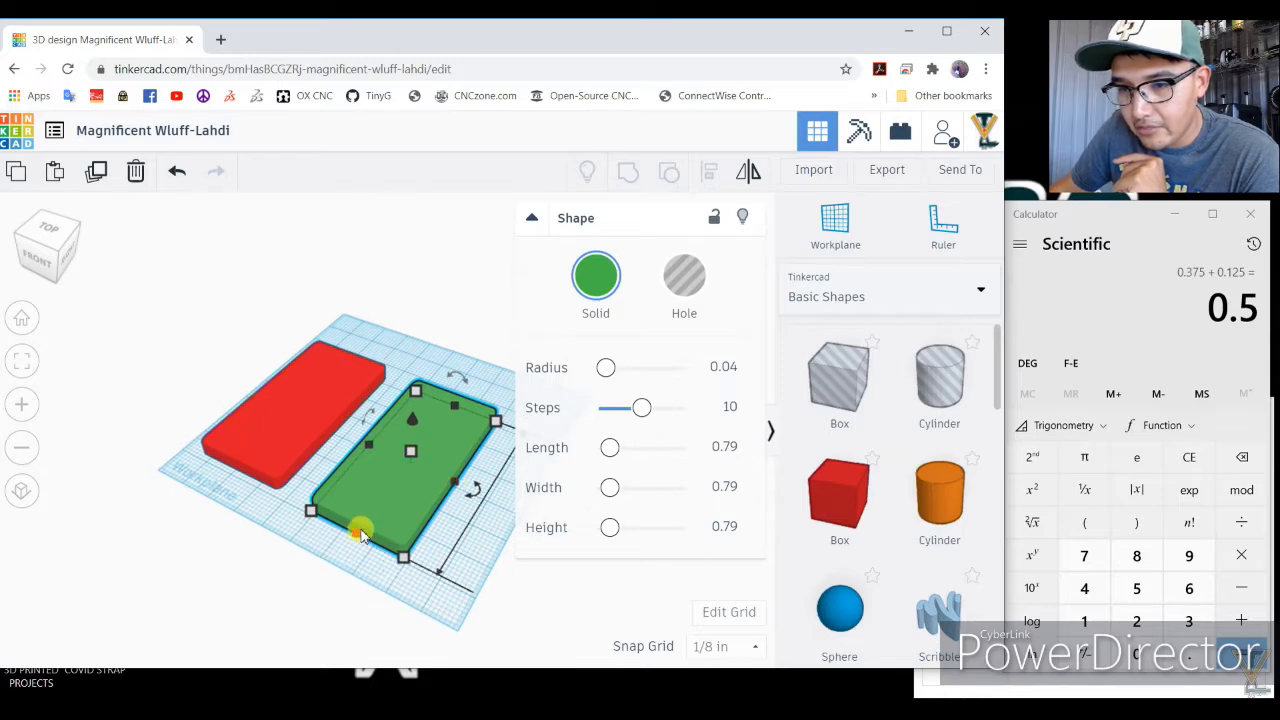
scroll(490, 487, down, 2)
click(508, 499)
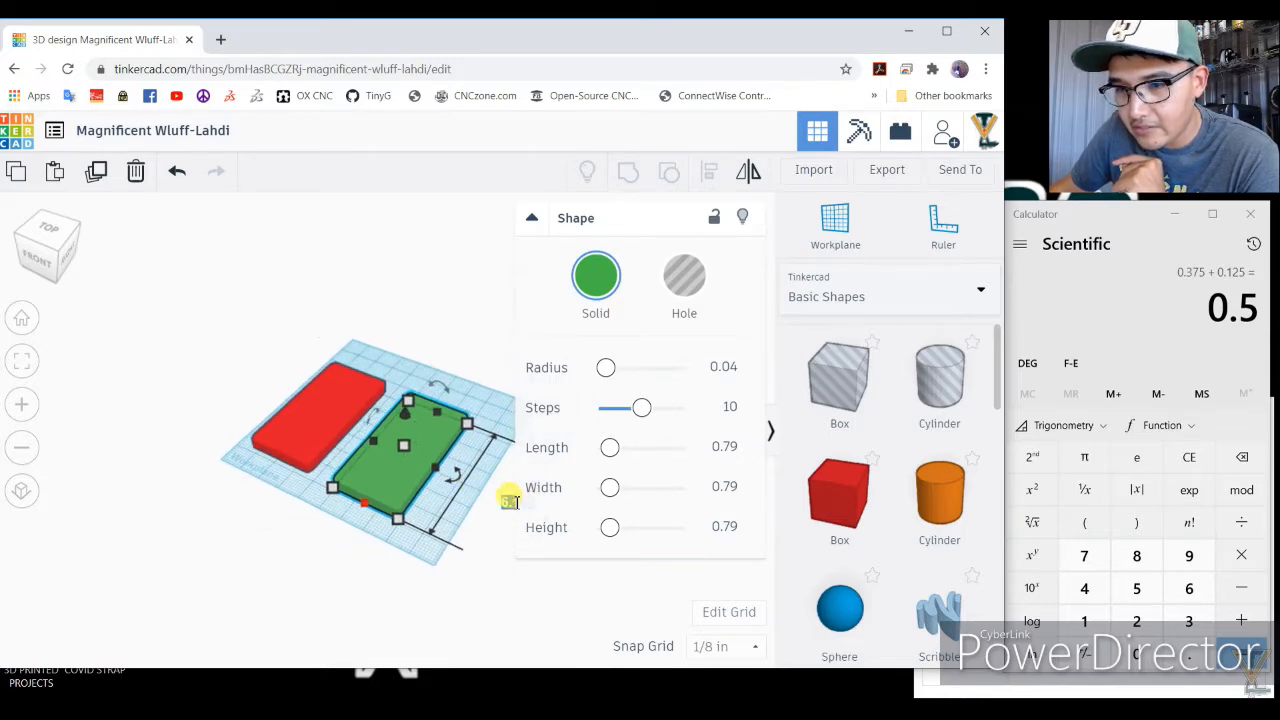
text(6)
key(Return)
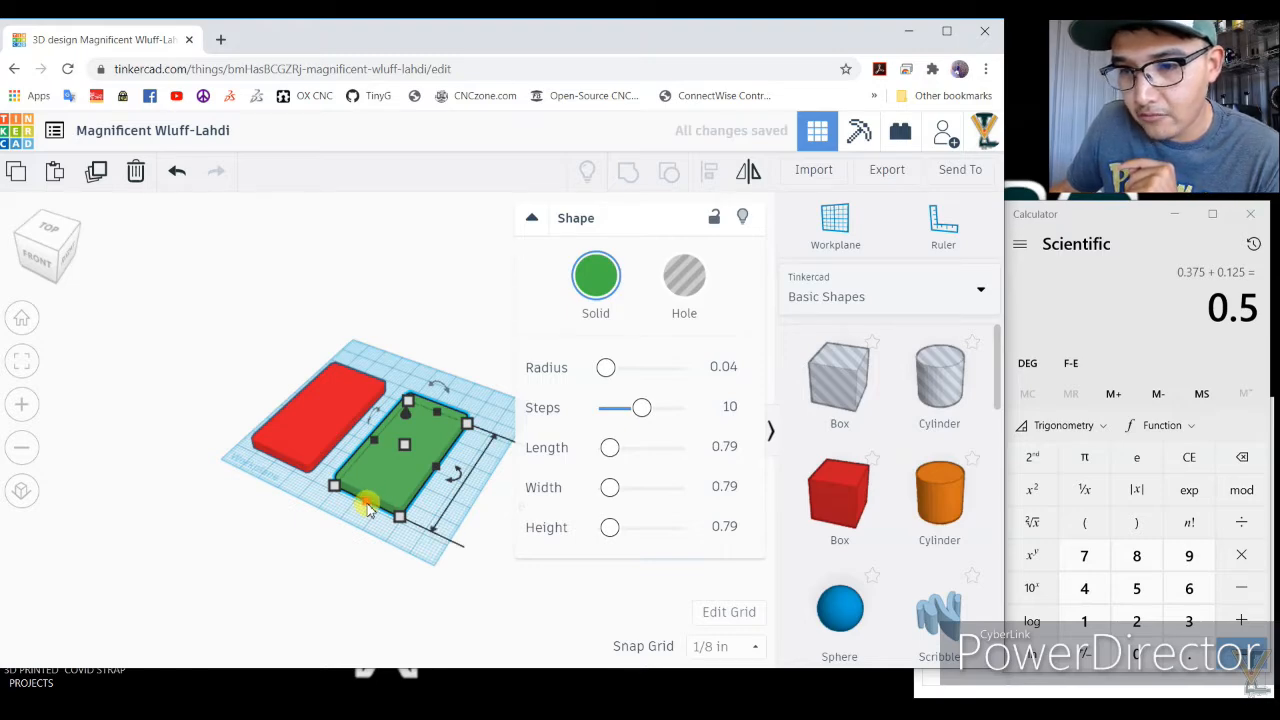
Set the width of the green box to 2.875 inches.
mouse_move(435, 473)
click(318, 558)
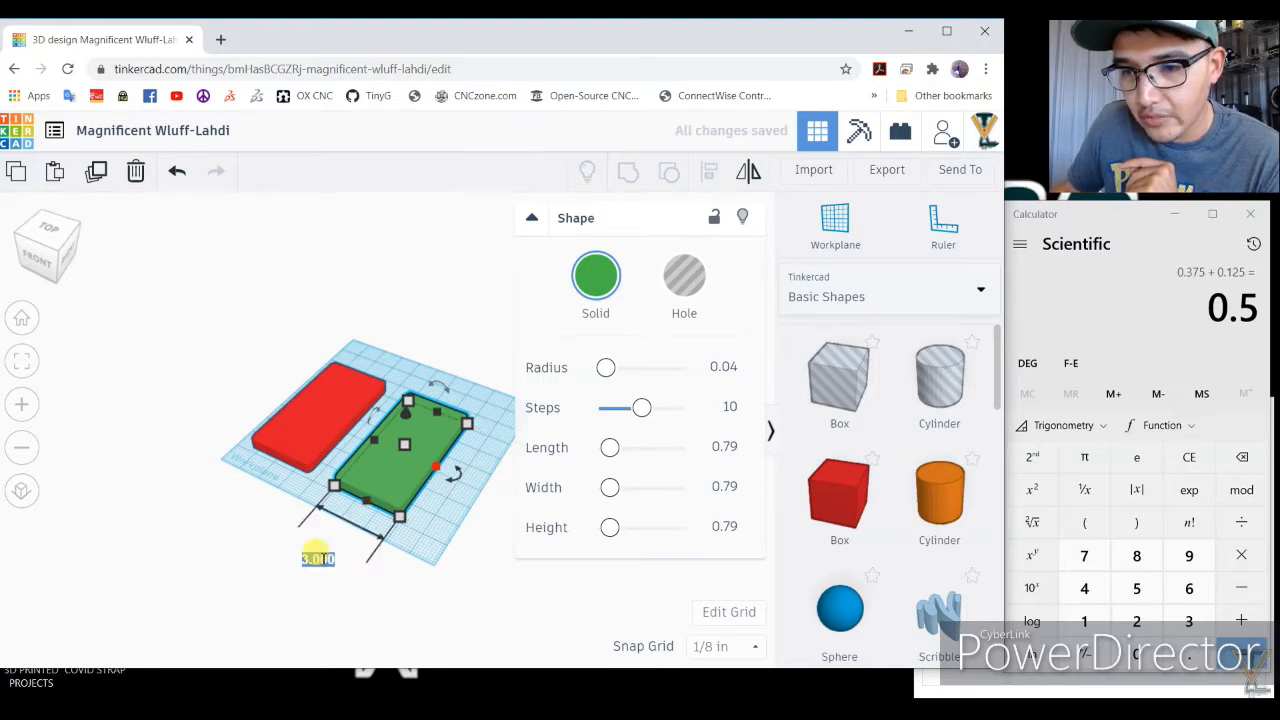
text(2.875)
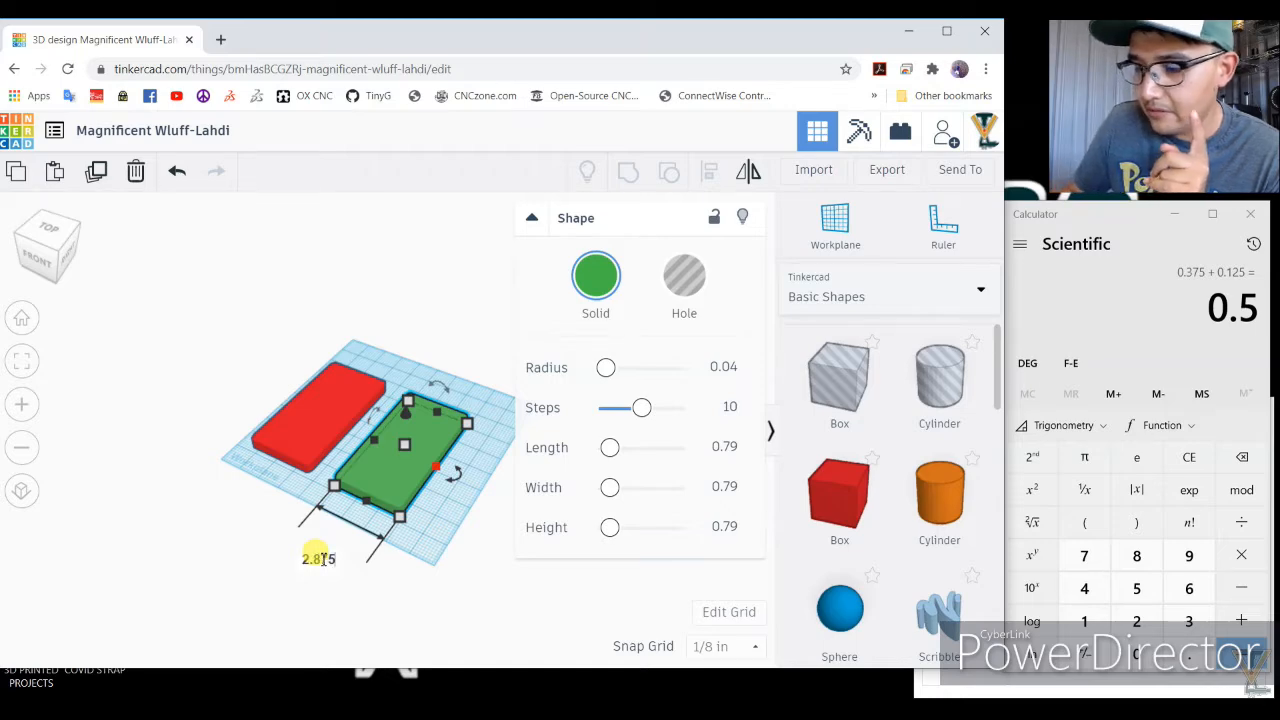
key(Return)
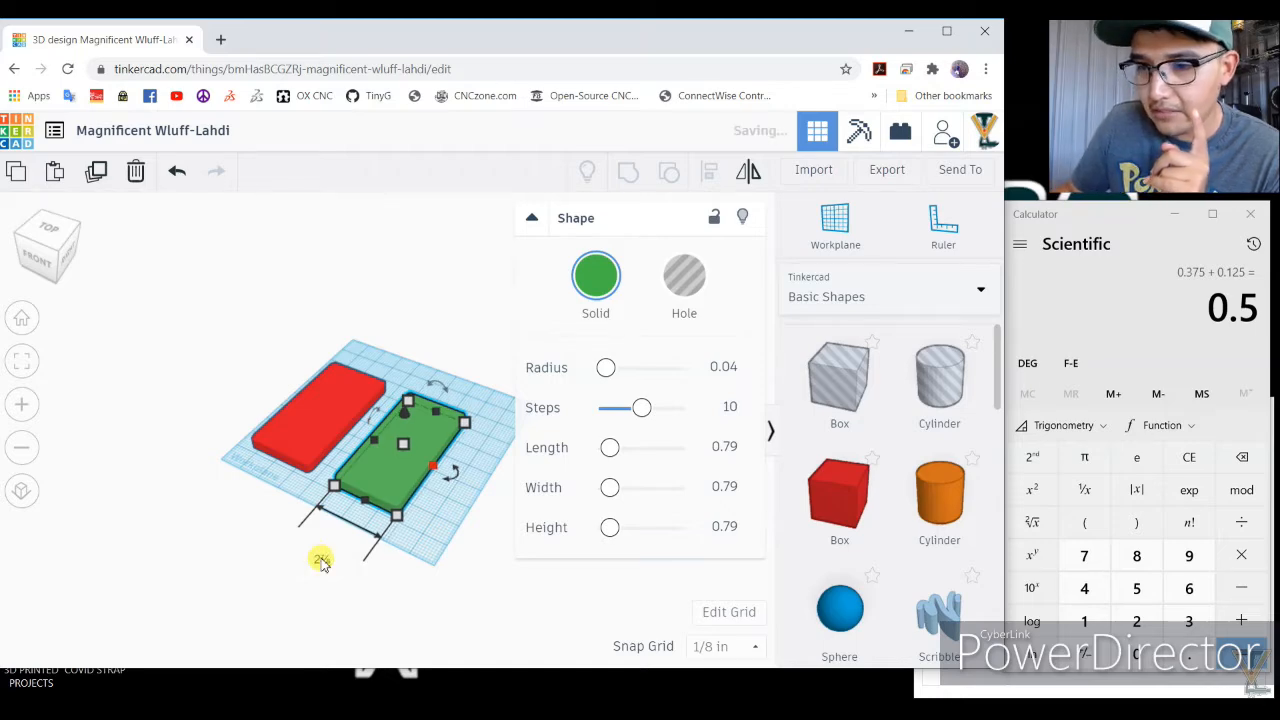
Set the height of the green box to 0.375 inches and deselect it.
mouse_move(413, 447)
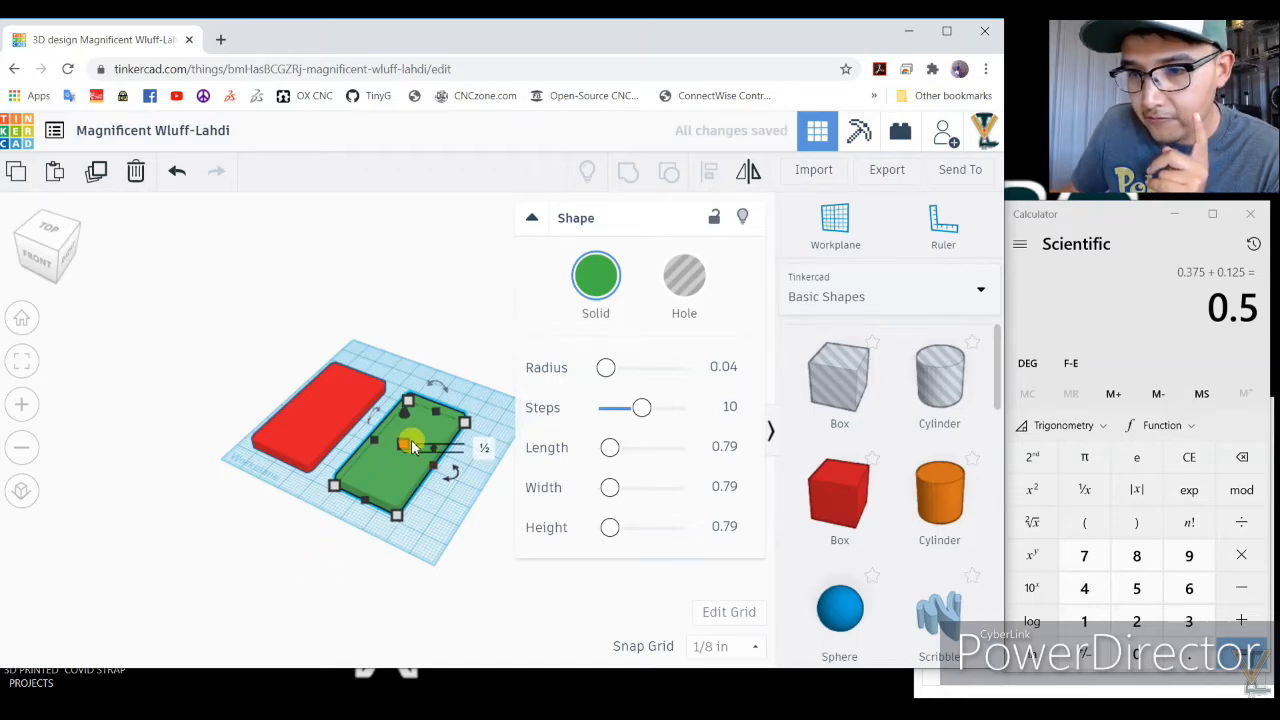
click(484, 447)
text(3/8)
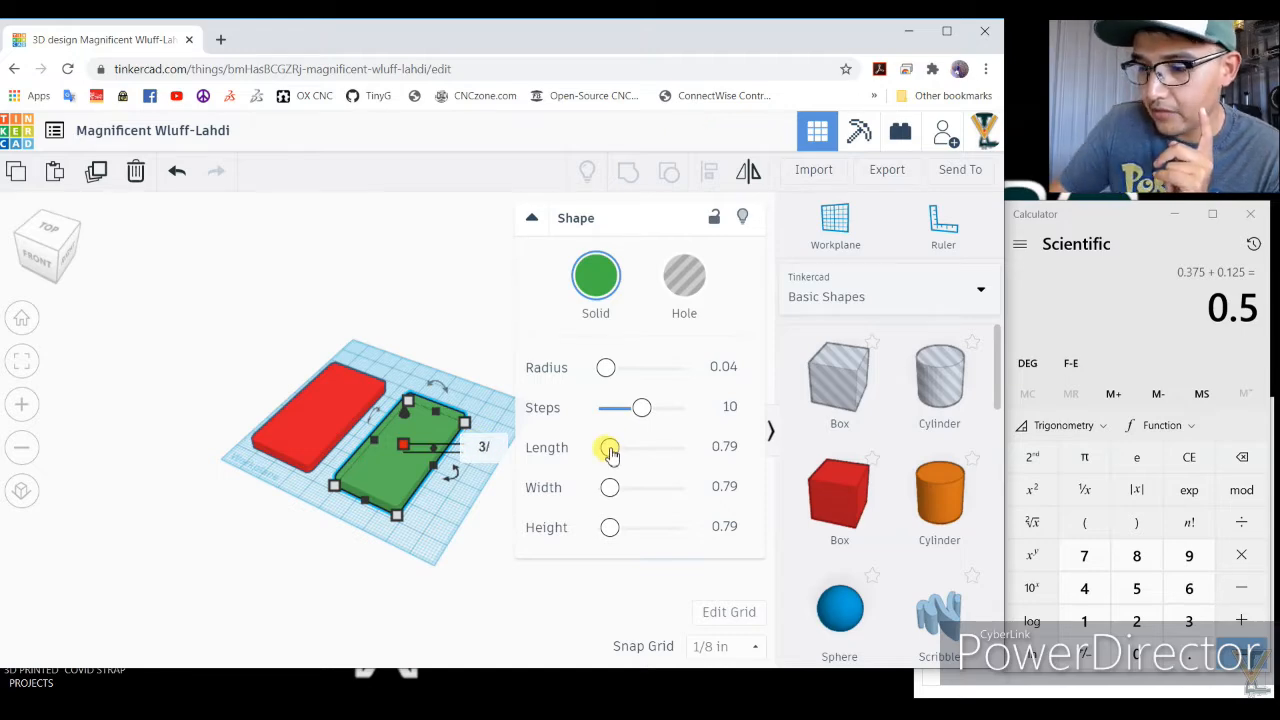
key(Return)
text(.375)
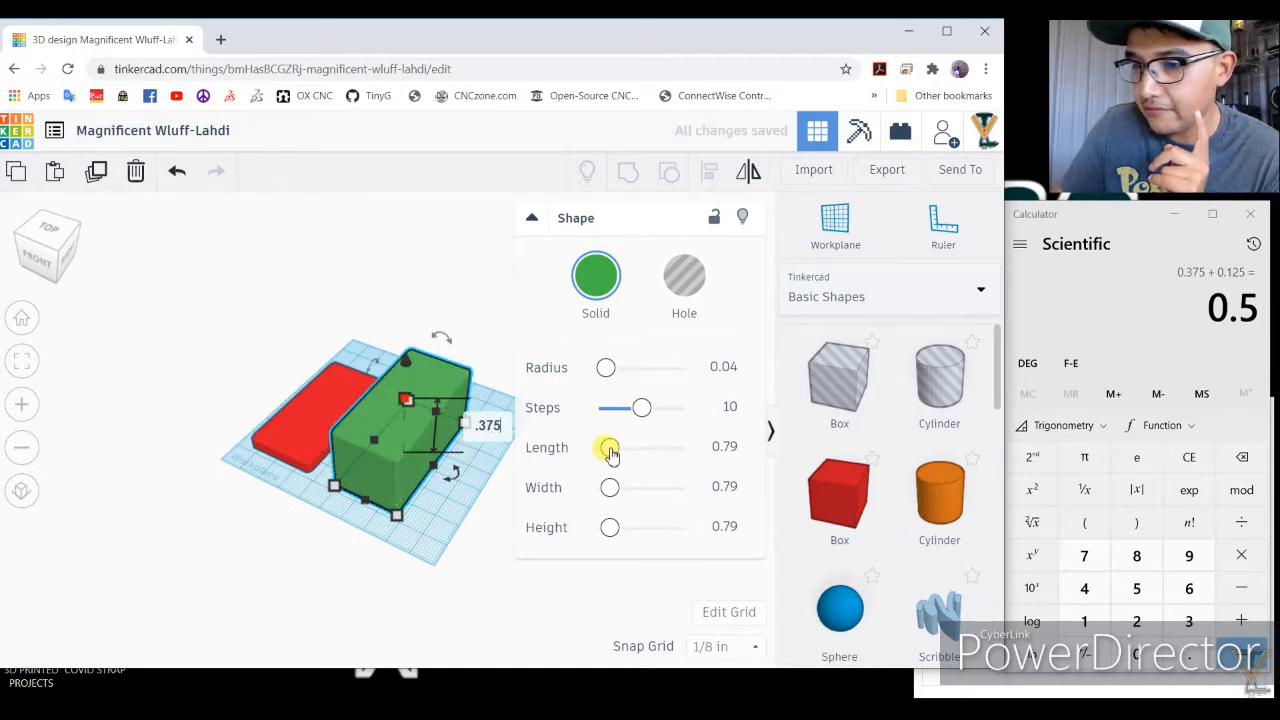
key(Return)
click(488, 330)
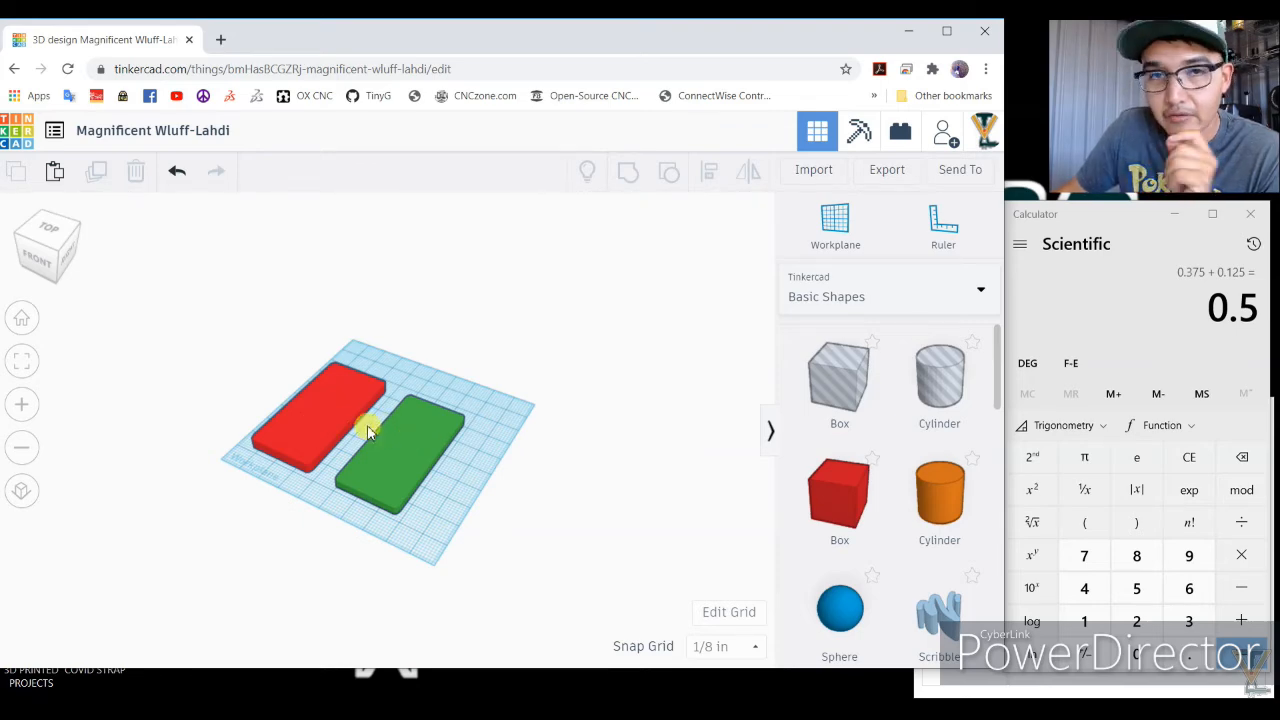
Move the green box off the right side of the workplane and the red box toward the middle of the grid.
click(396, 442)
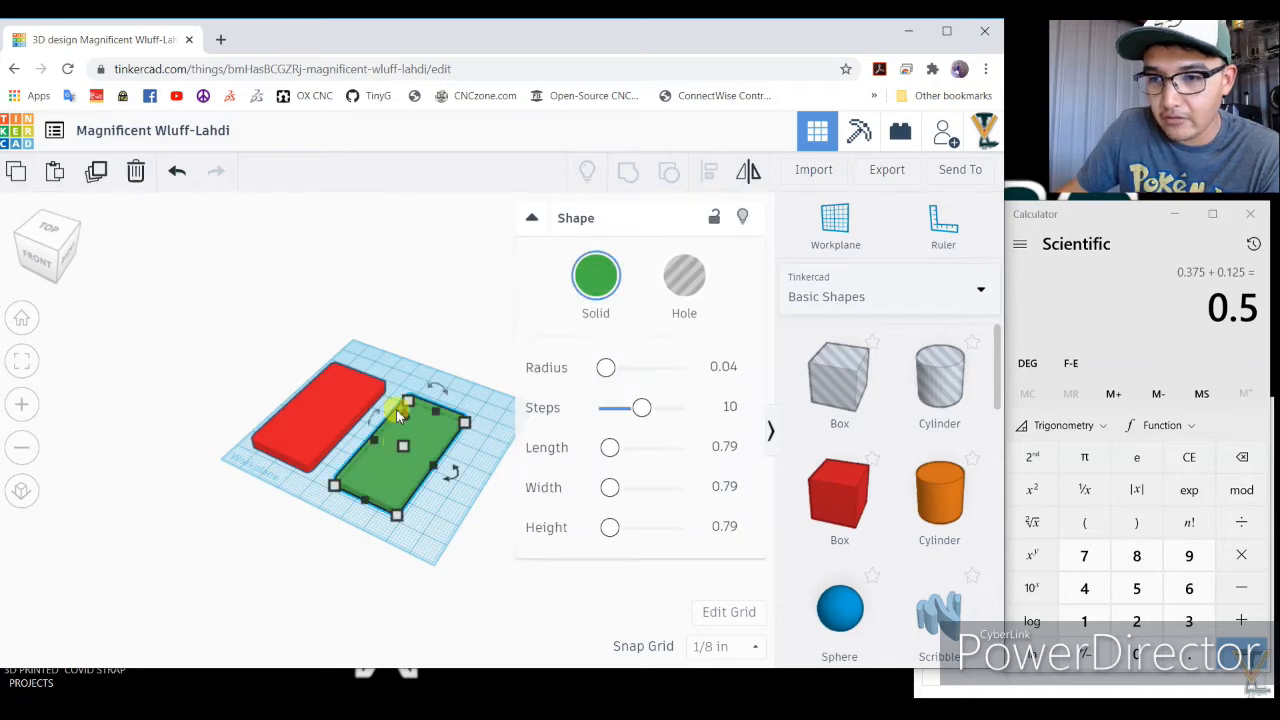
click(51, 229)
drag(443, 409, 568, 394)
click(396, 409)
drag(336, 419, 411, 409)
Select the red and green boxes together.
right_drag(350, 237, 173, 279)
scroll(153, 283, down, 5)
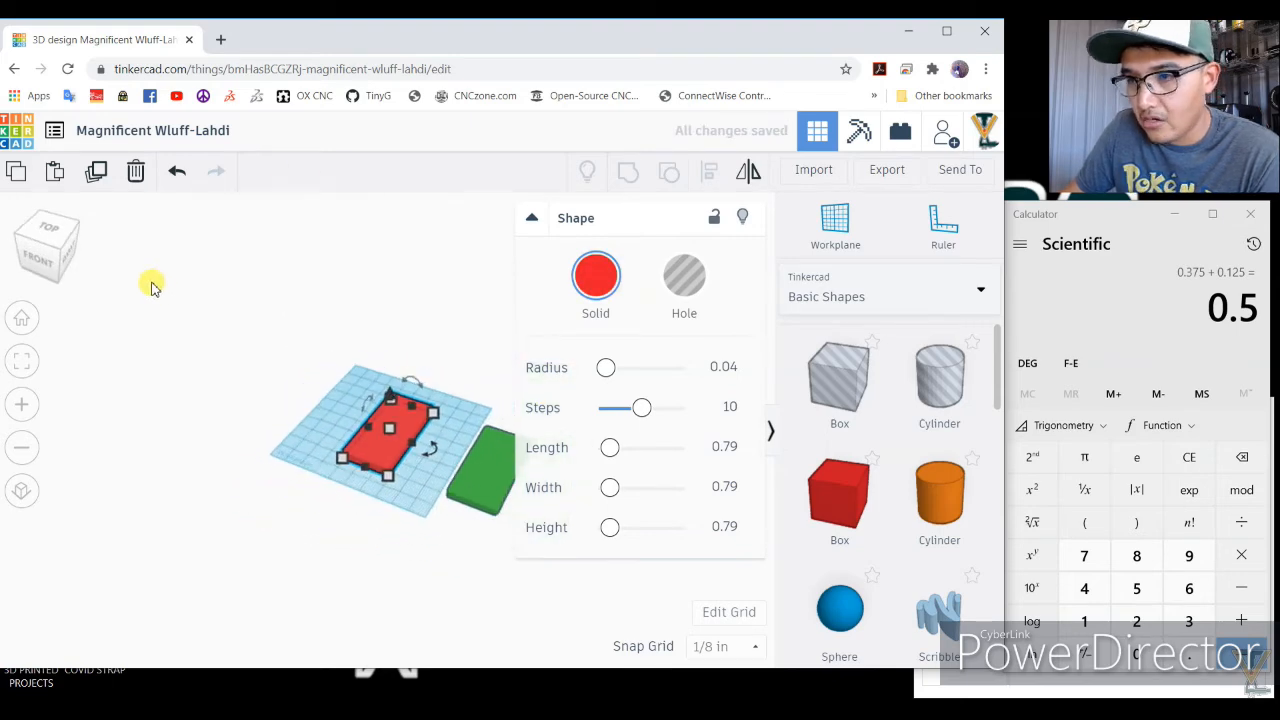
scroll(414, 421, up, 2)
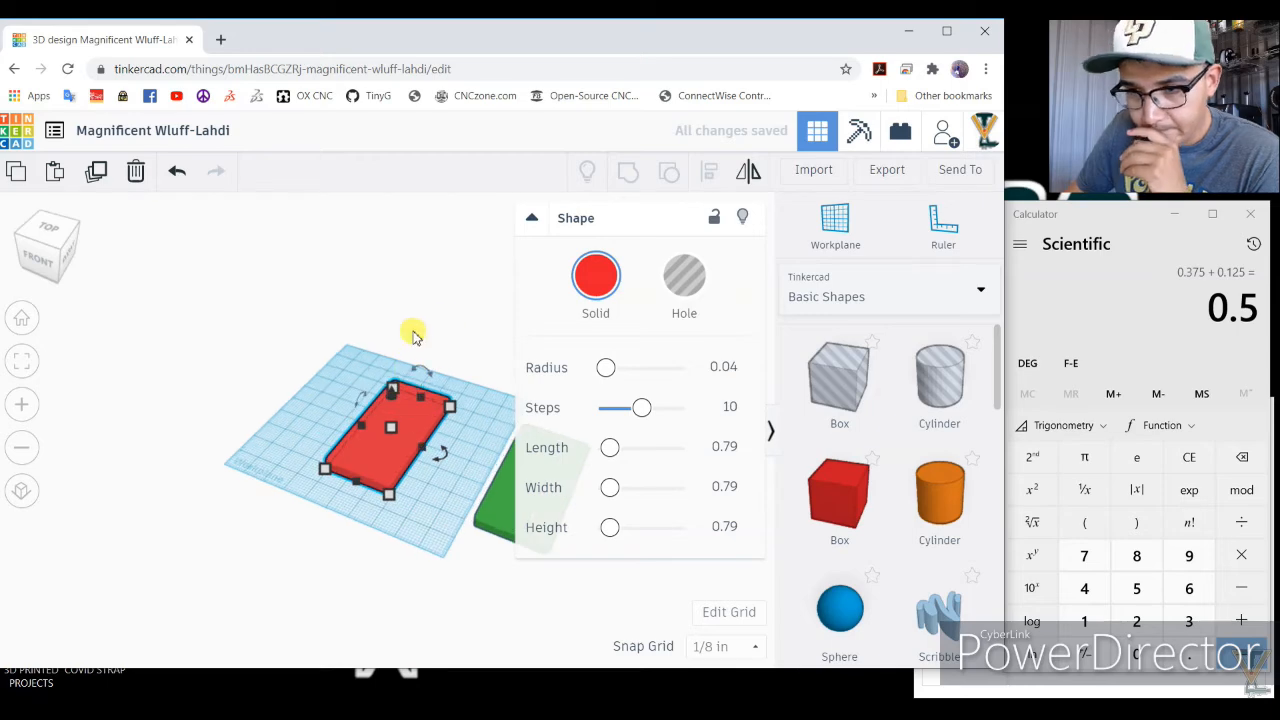
scroll(325, 315, up, 2)
scroll(281, 421, up, 6)
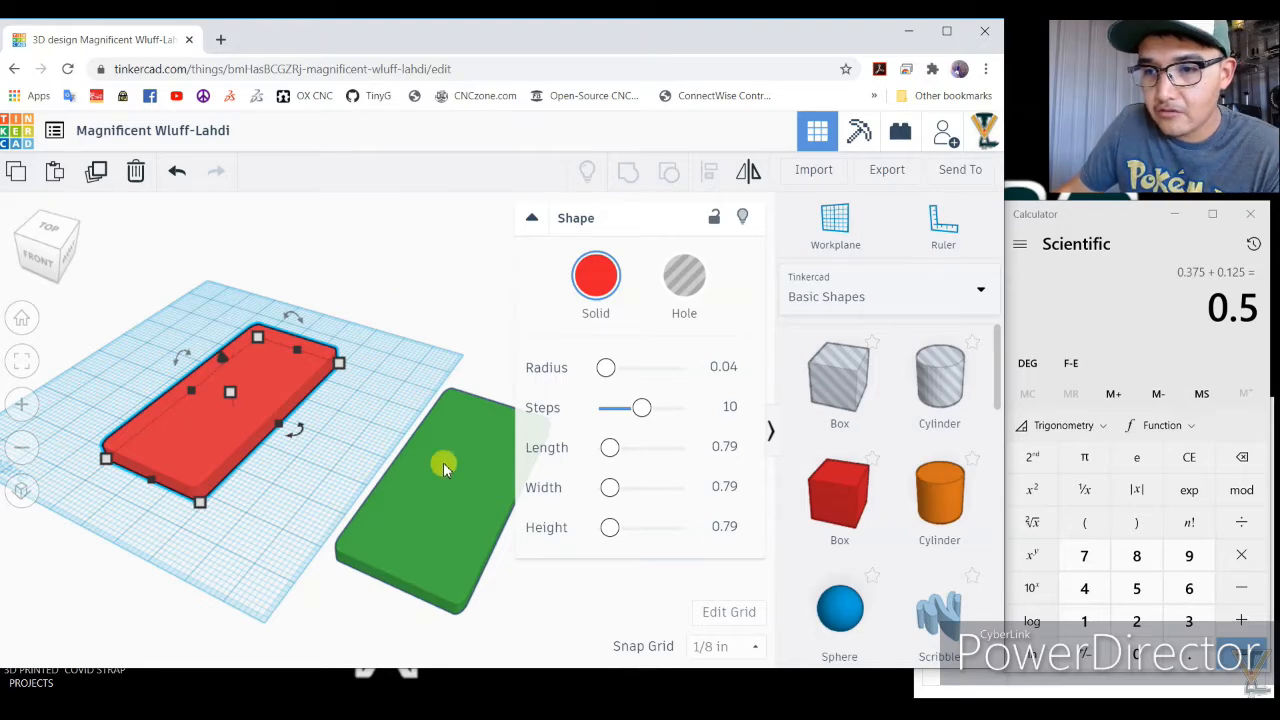
click(414, 286)
click(286, 379)
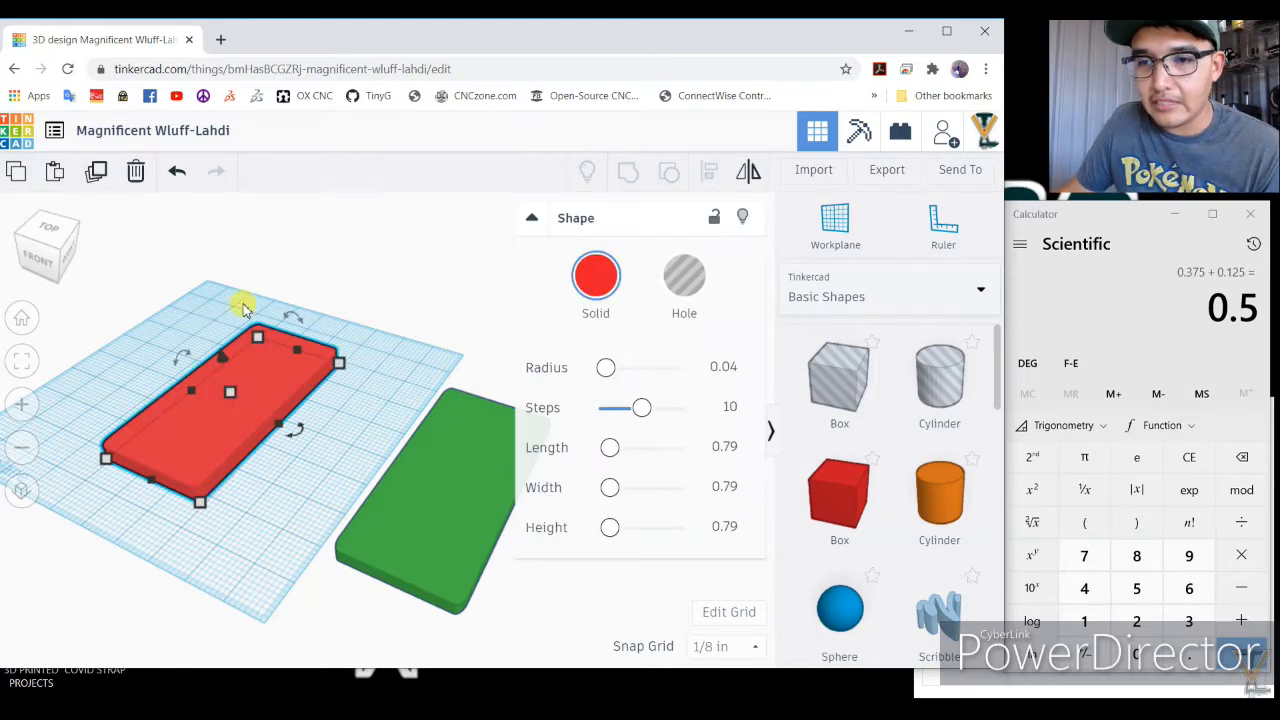
scroll(211, 291, down, 3)
click(172, 265)
drag(168, 262, 528, 588)
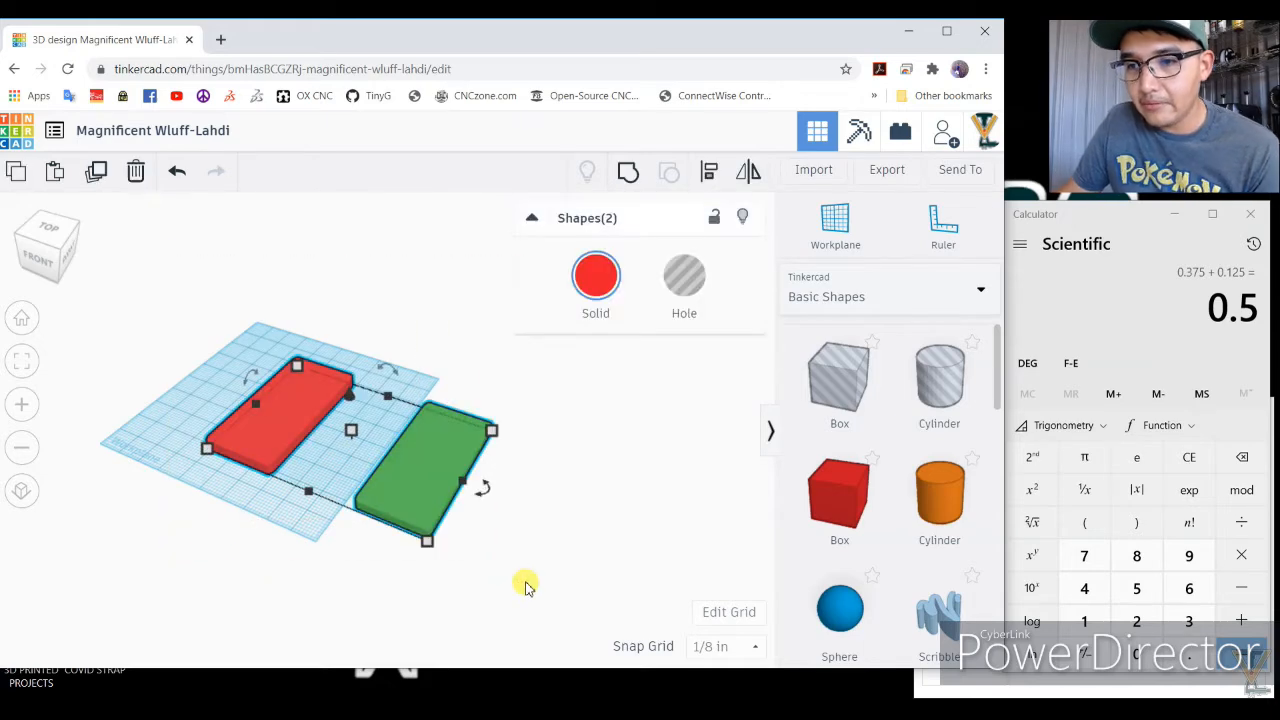
Align the red and green boxes so they are centred on each other across their width.
click(708, 172)
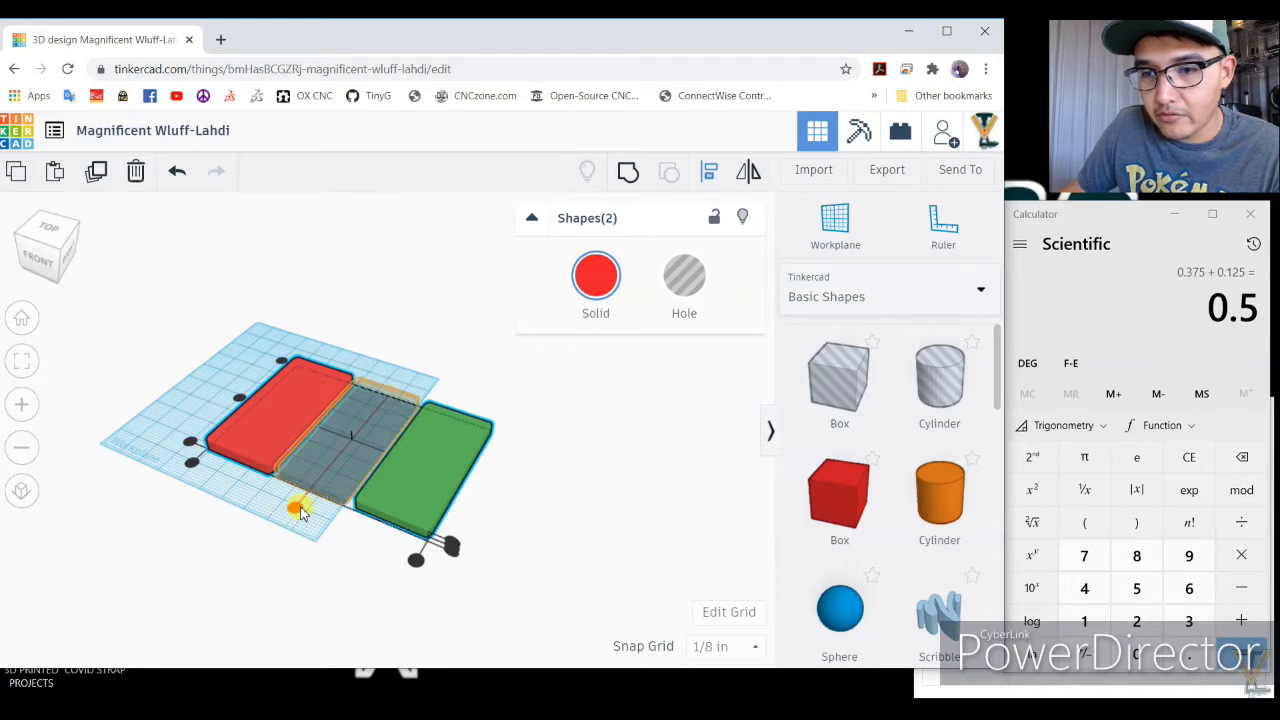
click(301, 511)
scroll(328, 470, down, 3)
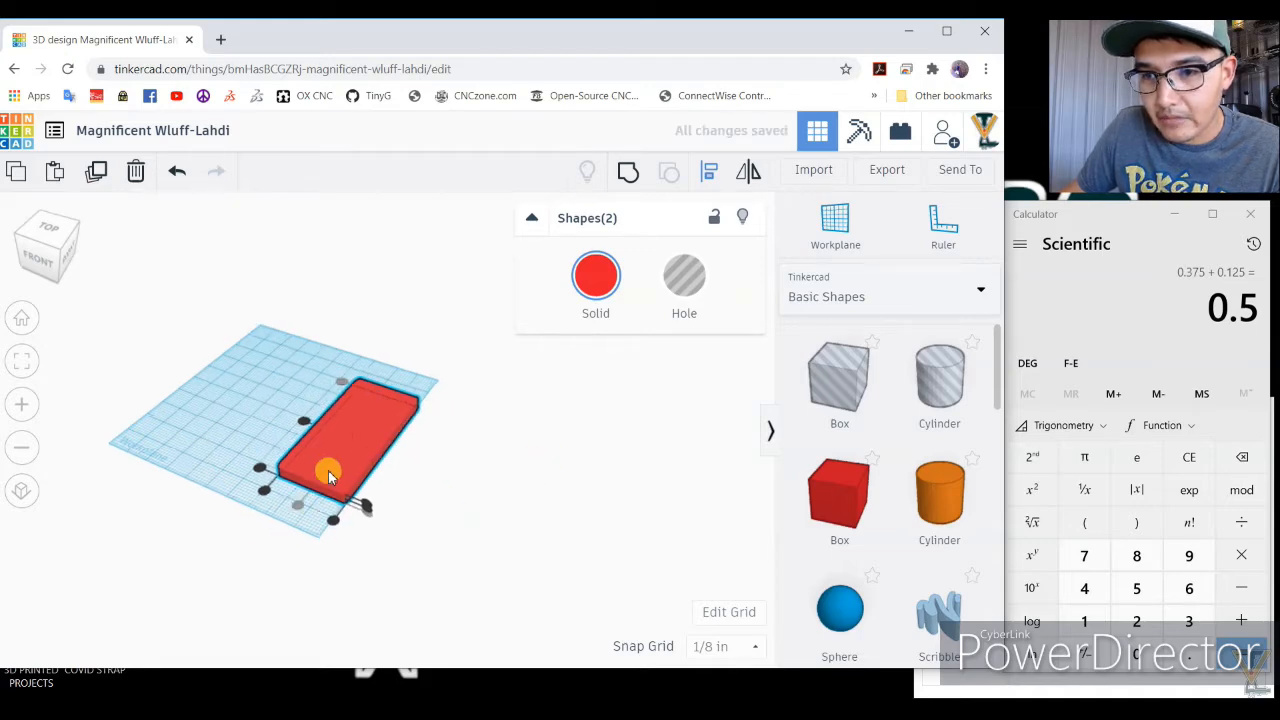
scroll(332, 465, up, 5)
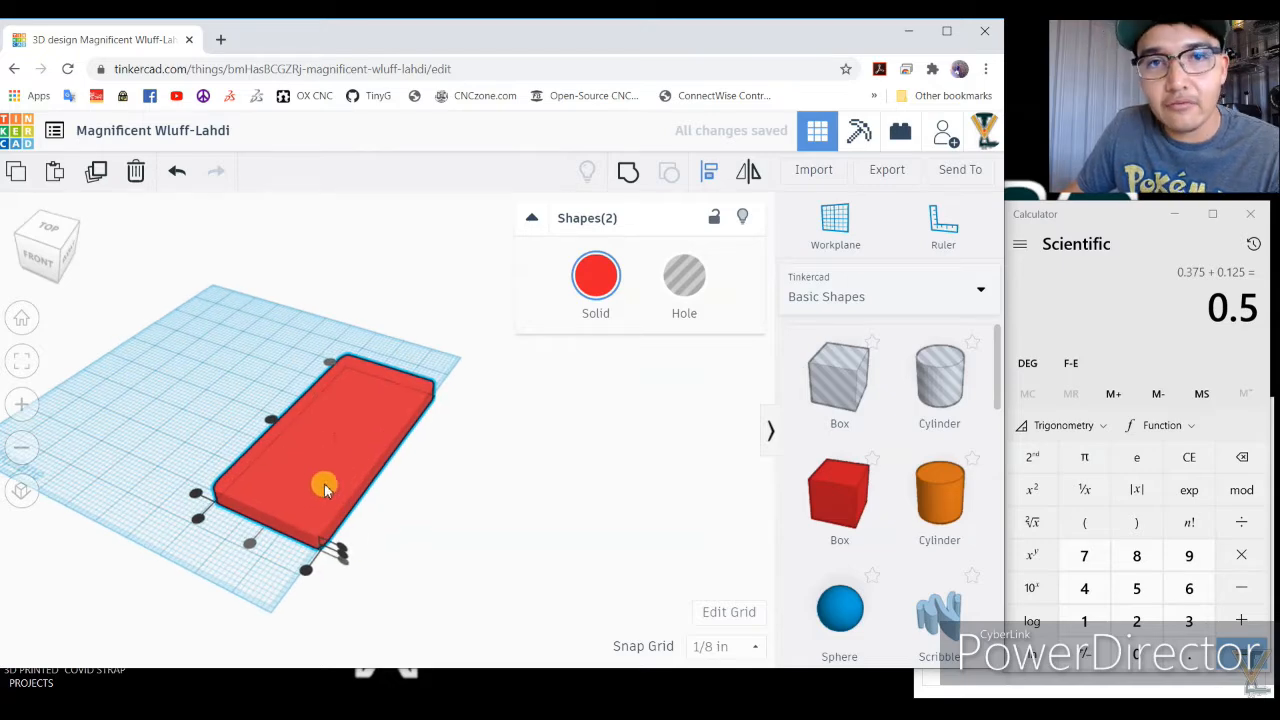
Align the tops of the red and green boxes flush and deselect them.
middle_drag(364, 528, 310, 456)
scroll(310, 456, up, 4)
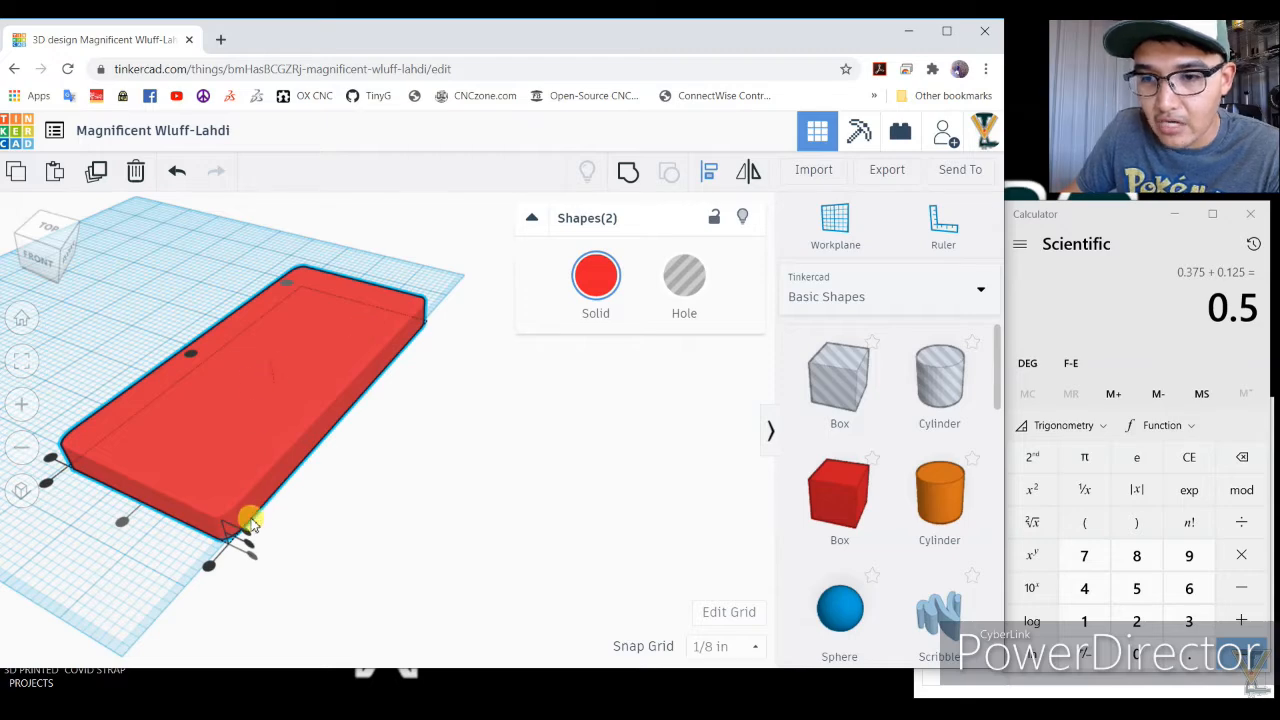
right_drag(247, 537, 294, 371)
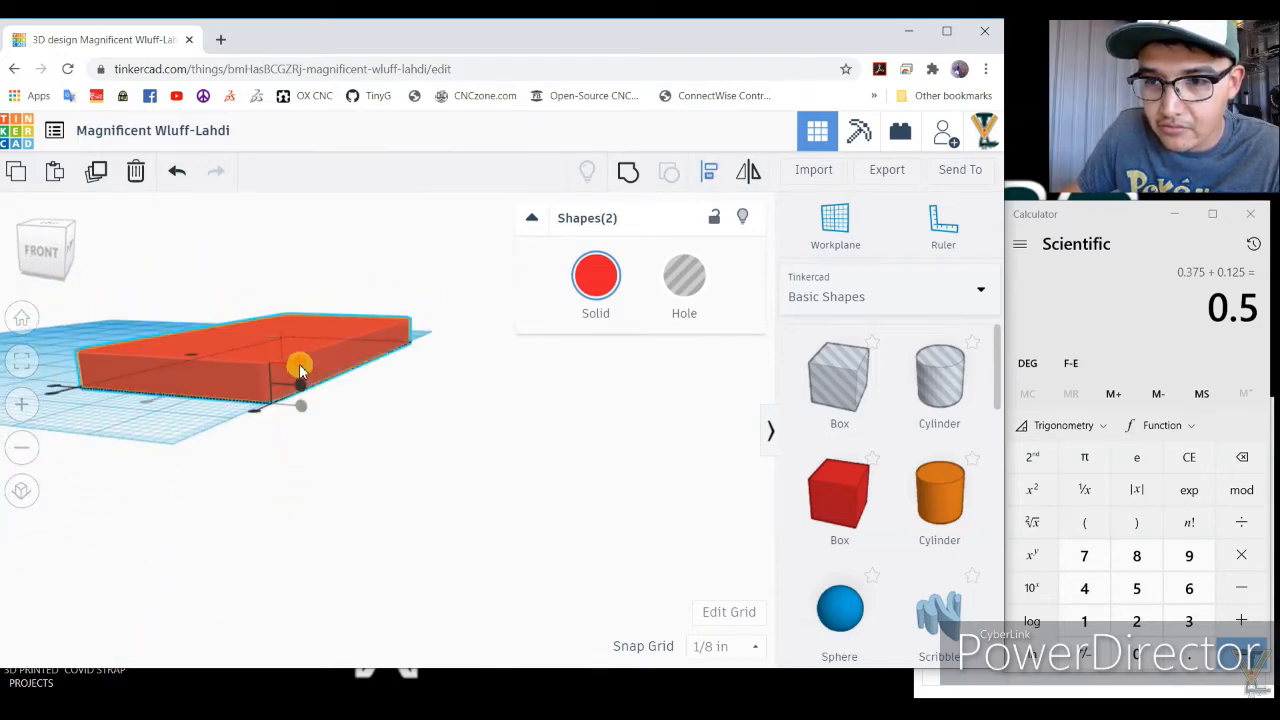
click(314, 260)
right_drag(314, 263, 327, 358)
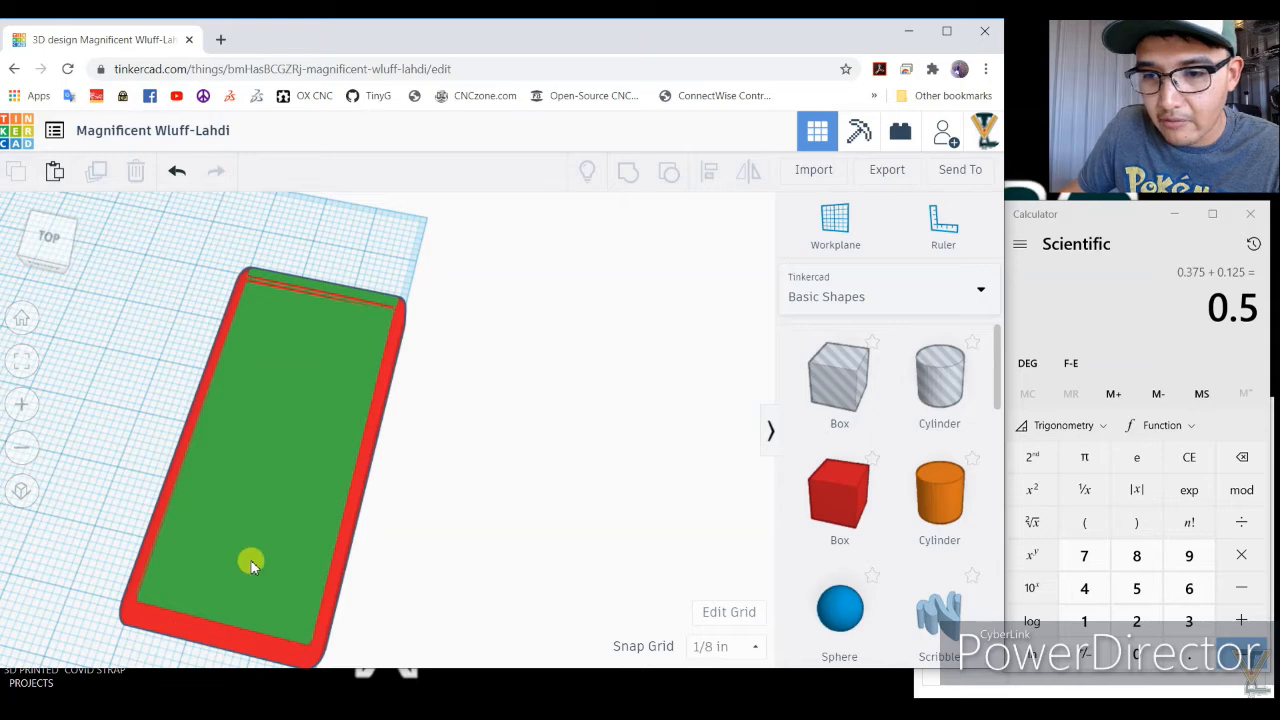
Select both boxes again, align them centred along their length, and deselect them.
click(274, 456)
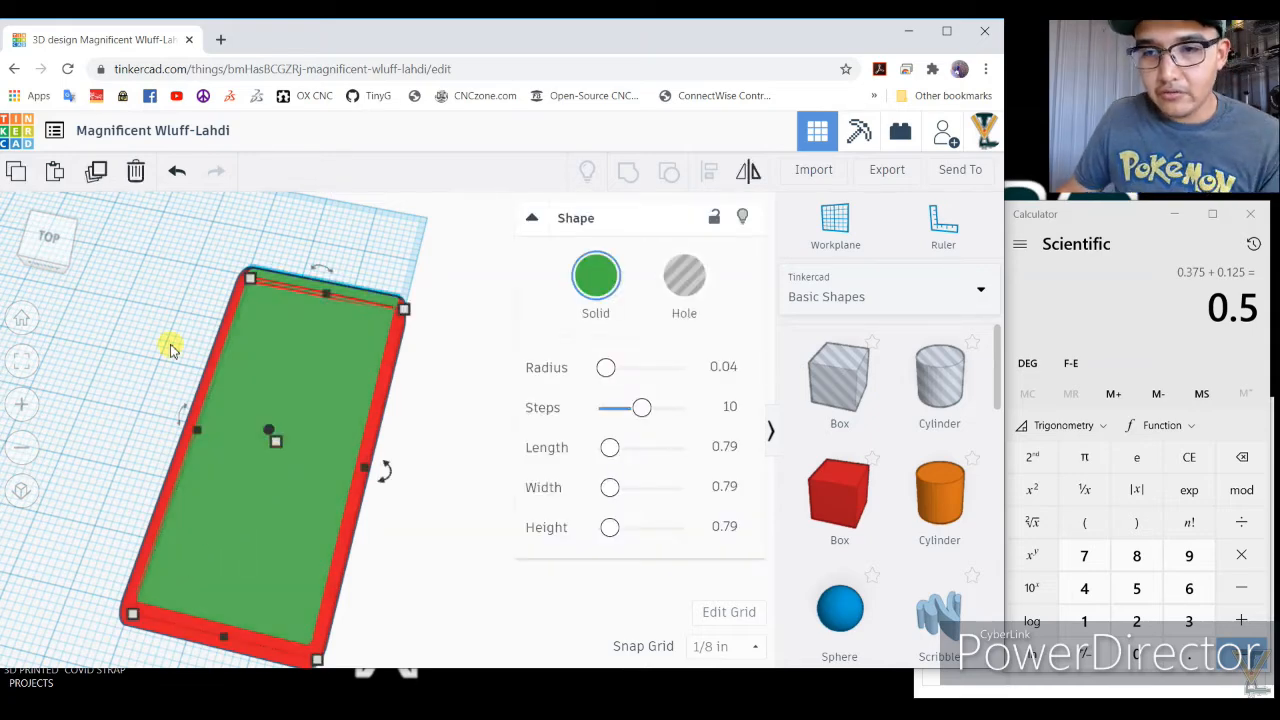
right_drag(170, 348, 163, 289)
drag(160, 262, 452, 650)
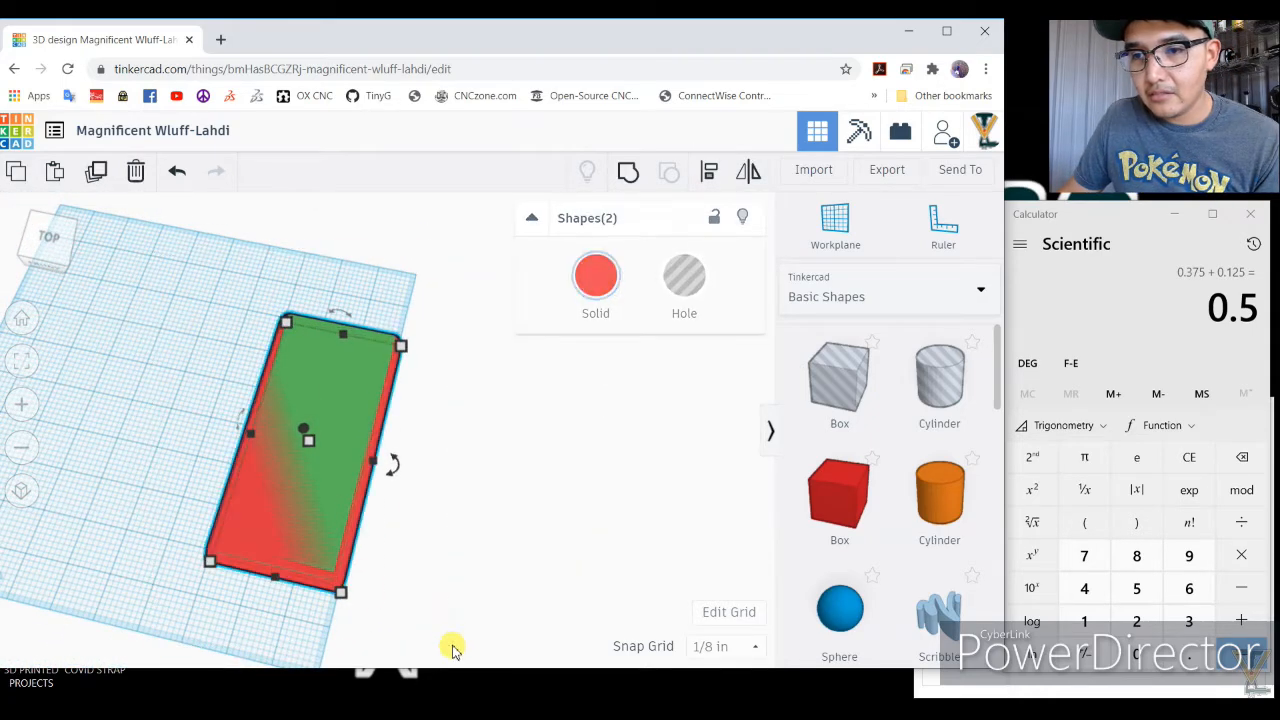
click(709, 171)
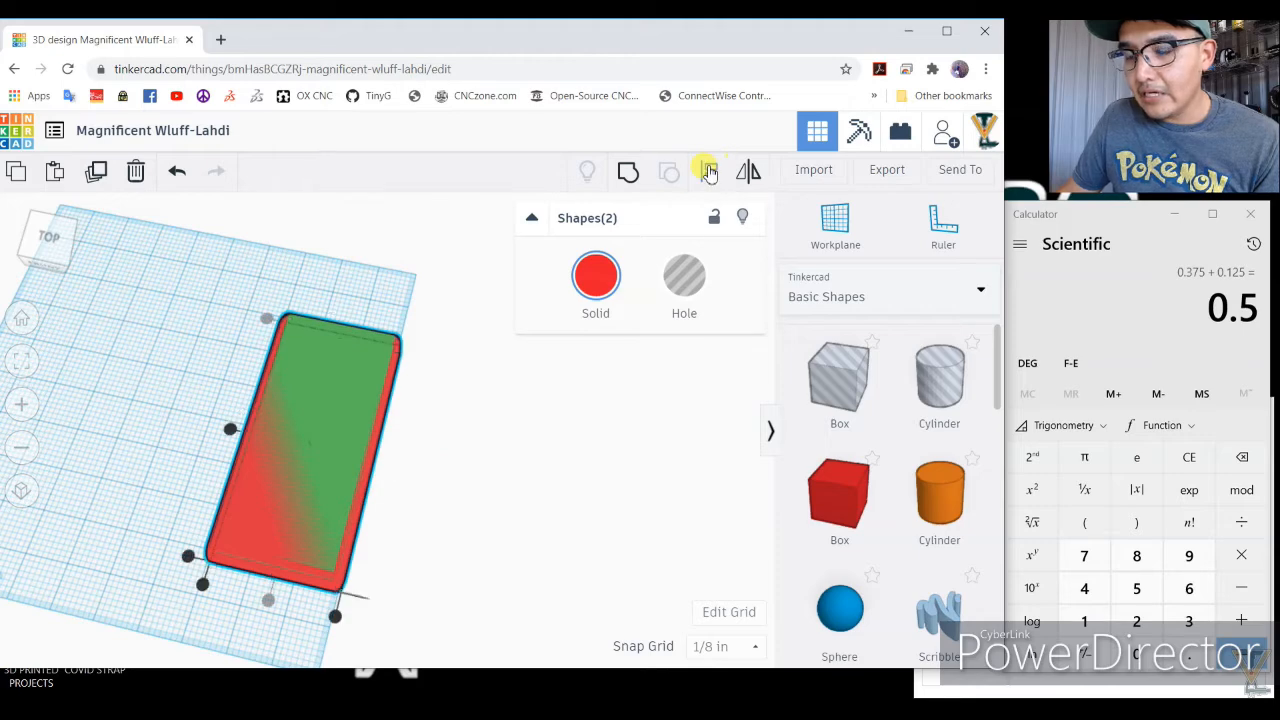
click(230, 431)
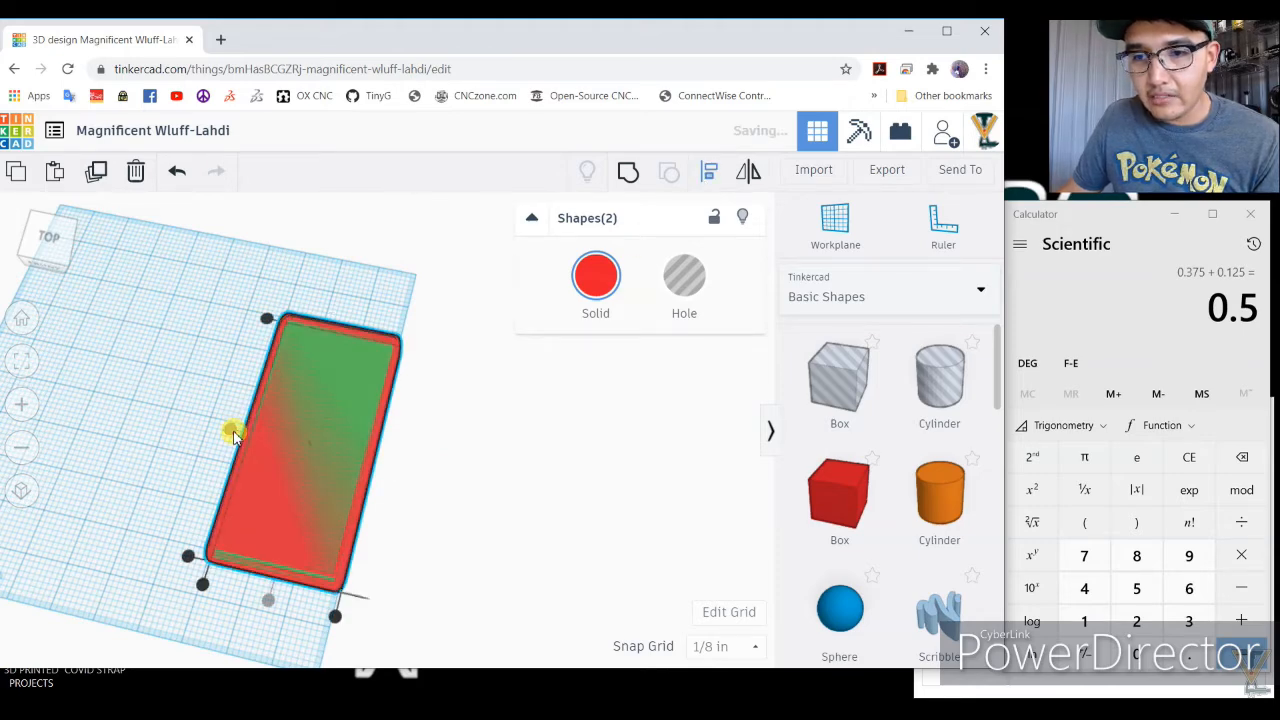
click(450, 400)
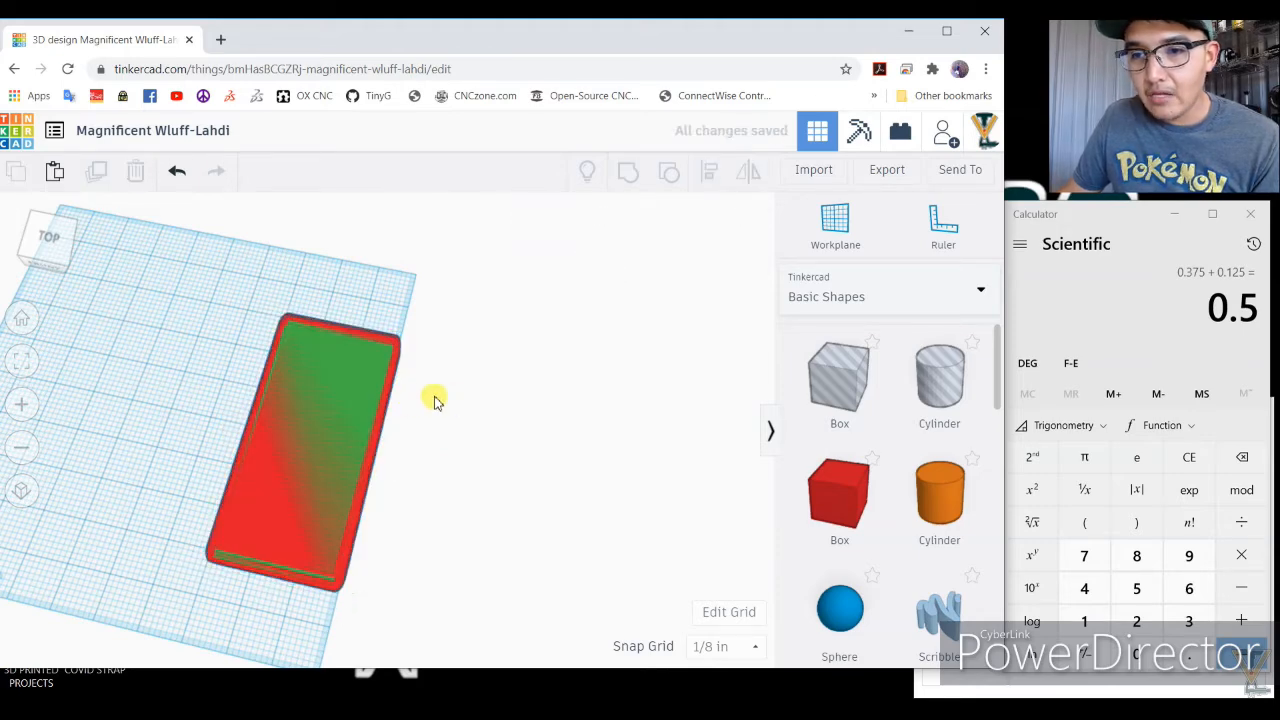
Turn the green inner box into a hole and deselect it.
click(348, 396)
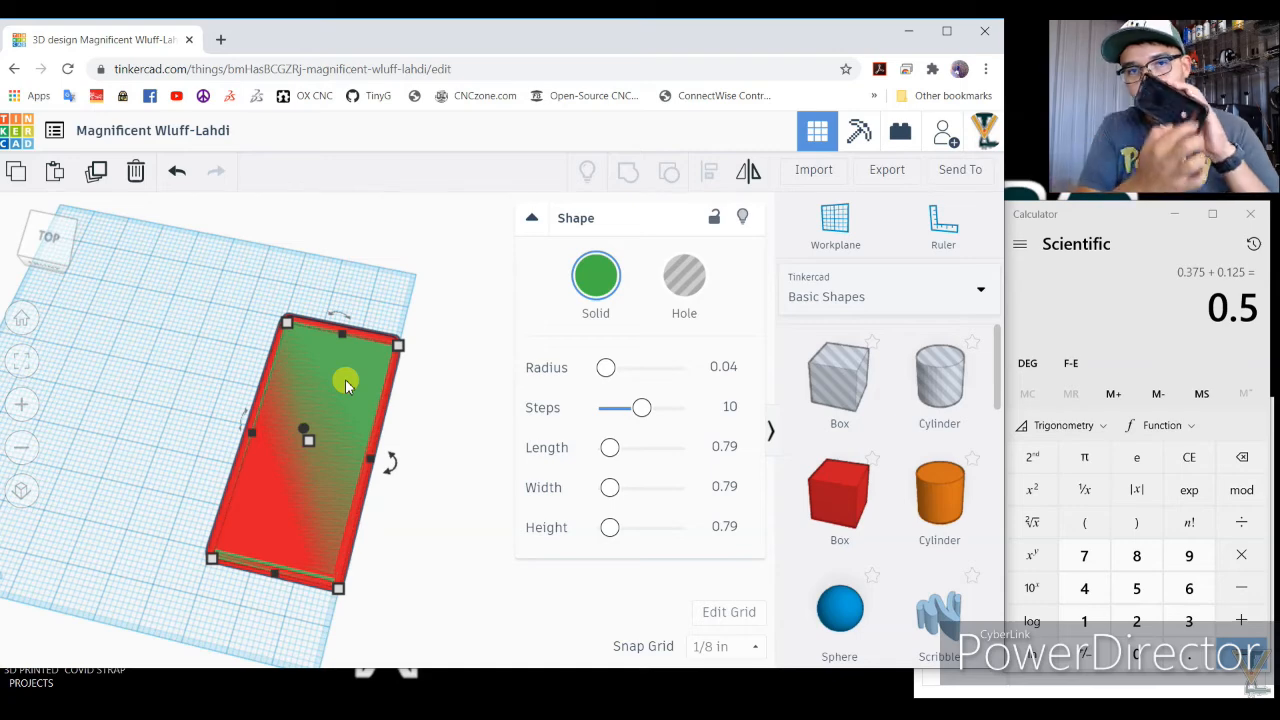
click(683, 278)
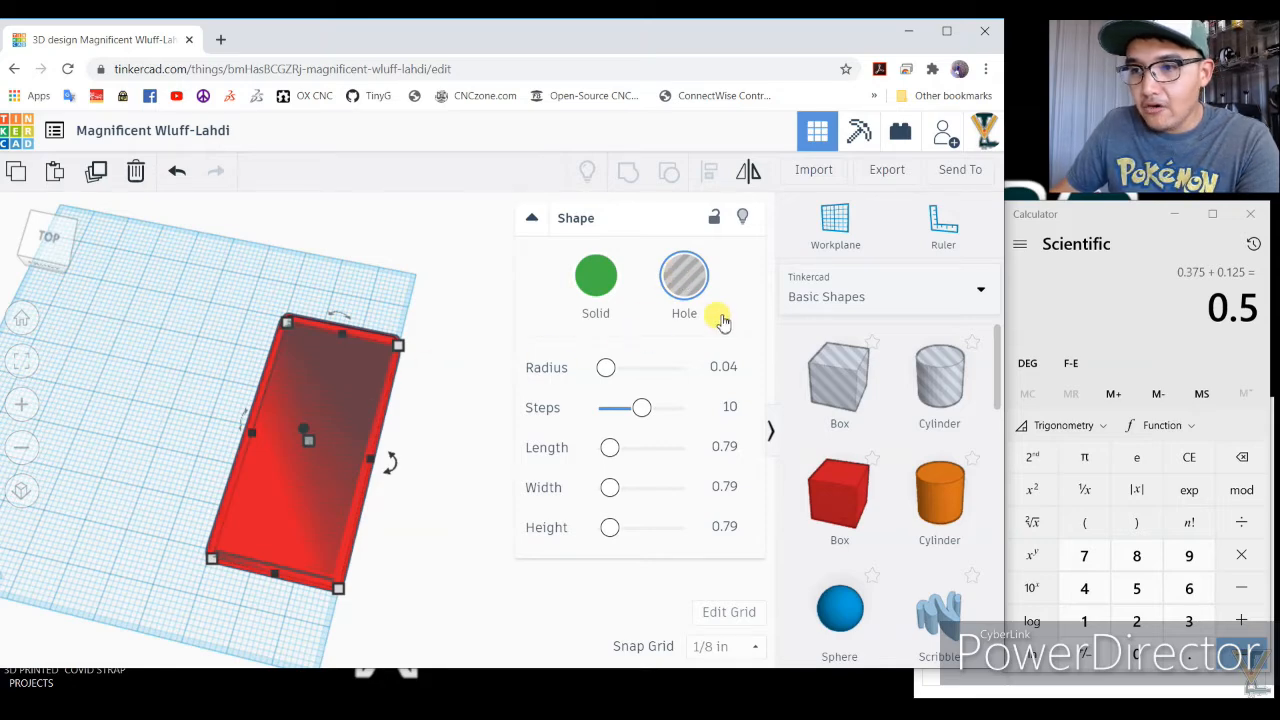
click(461, 309)
Switch the inner box to solid and back to a hole, and deselect it.
click(314, 370)
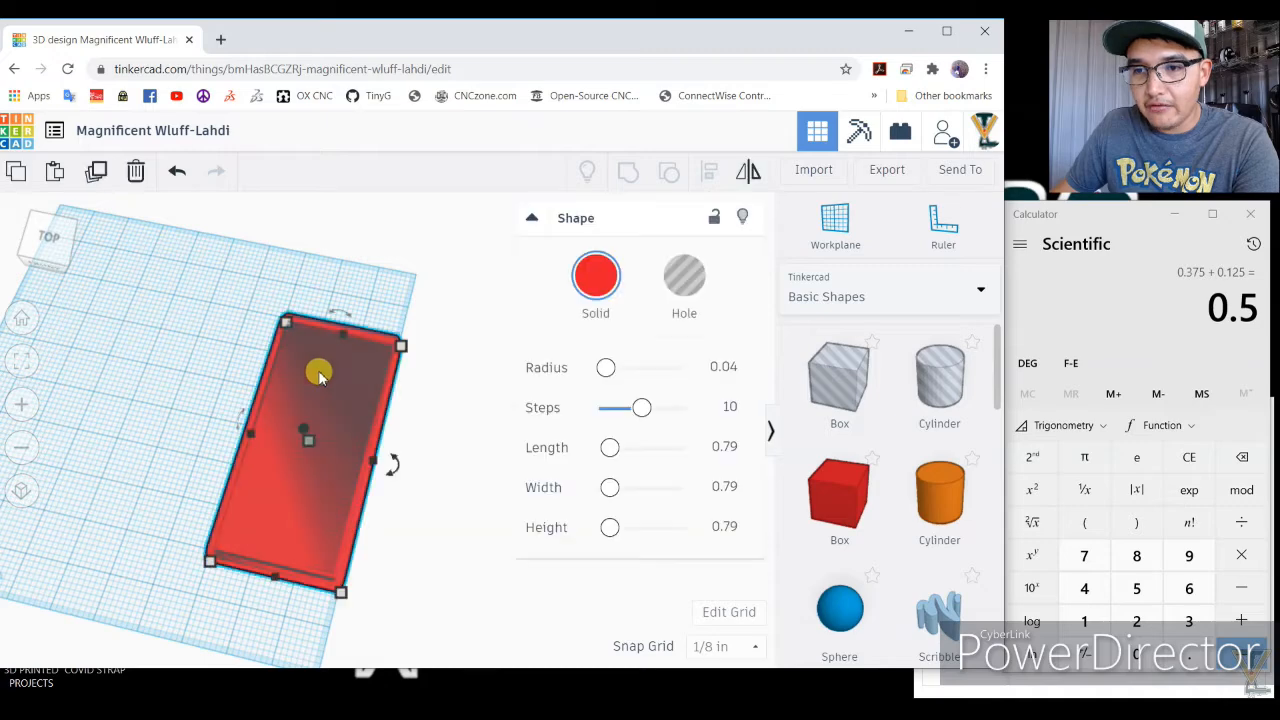
click(450, 342)
click(371, 378)
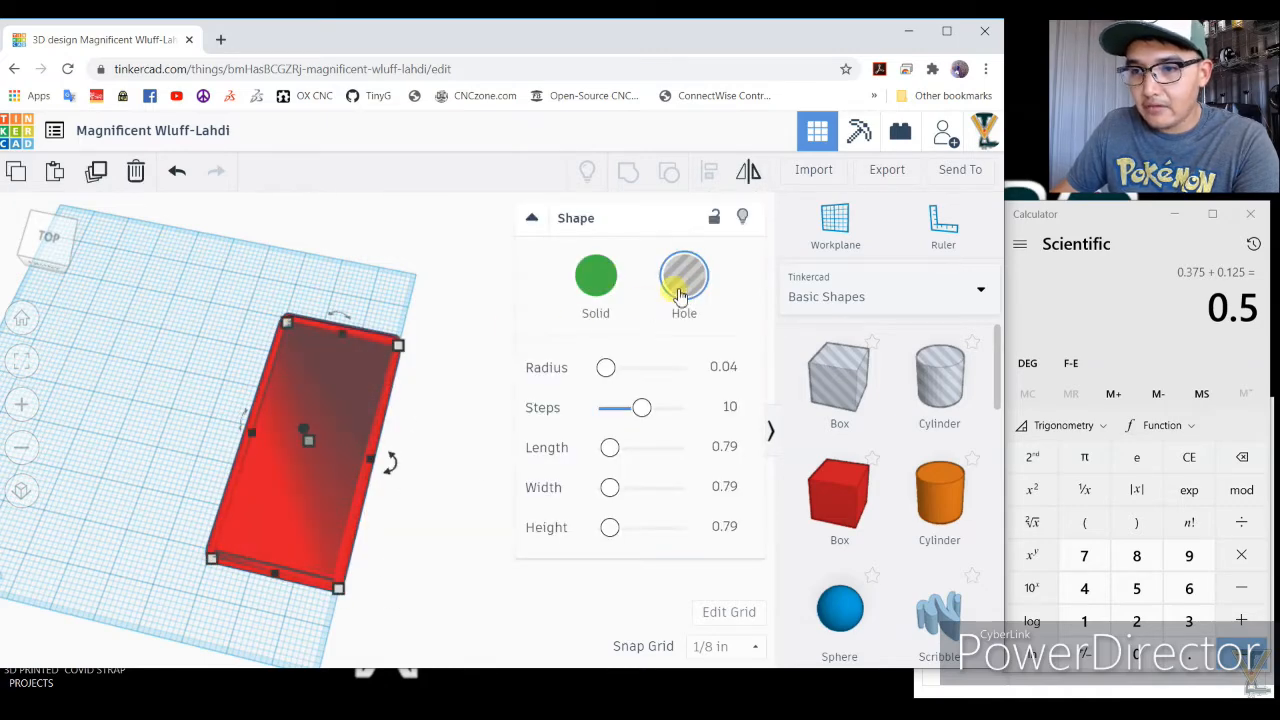
click(600, 286)
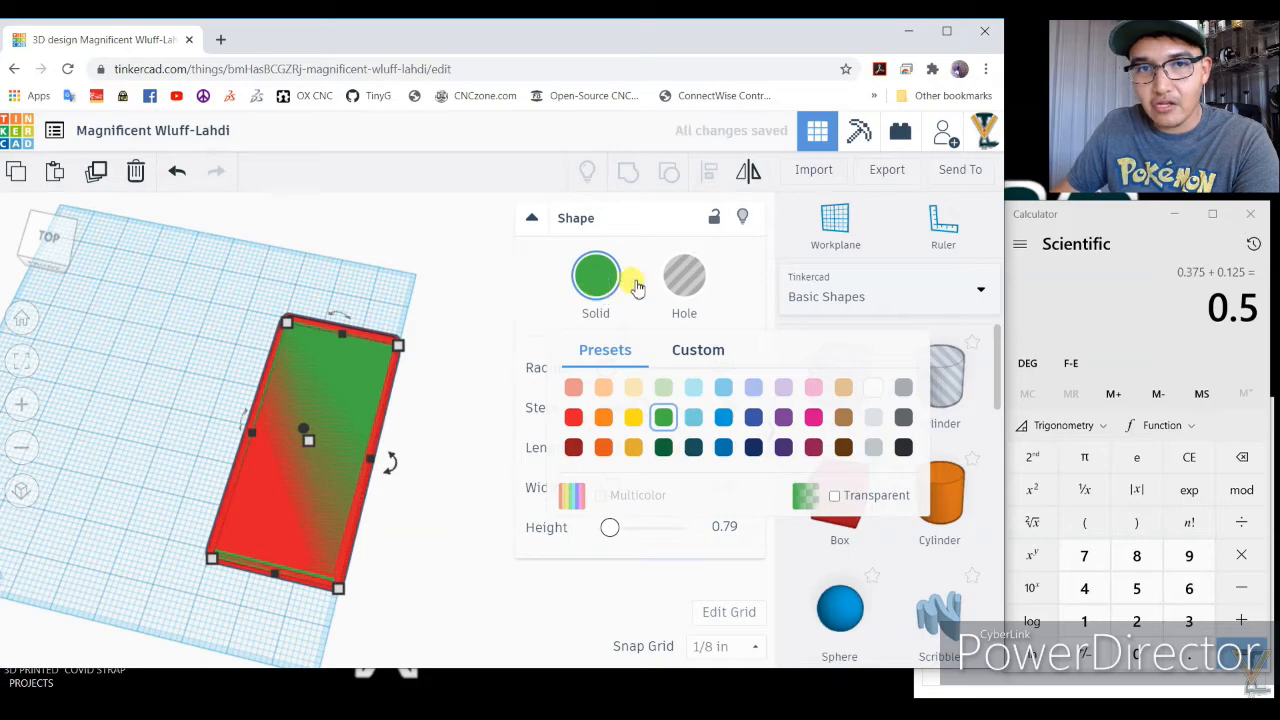
click(430, 290)
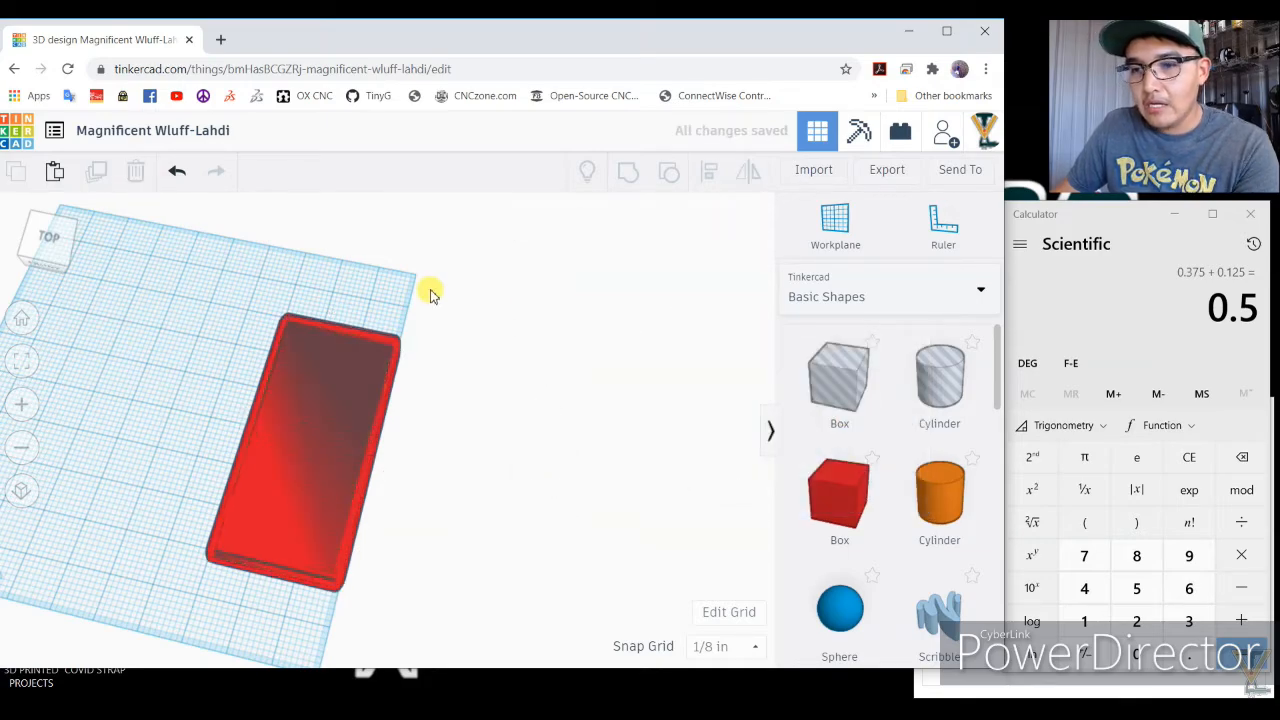
Group the red box with the inner hole to cut the recess, and move the part toward the middle of the workplane.
scroll(430, 292, down, 3)
drag(272, 277, 466, 580)
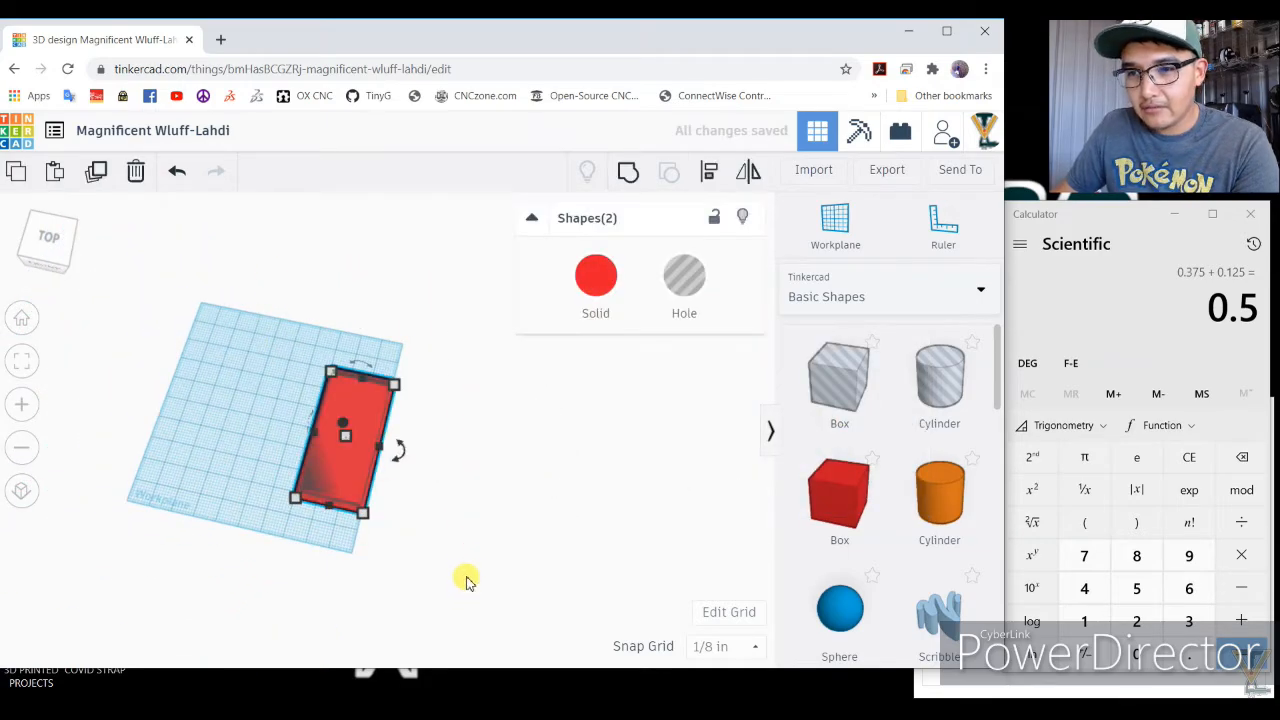
click(630, 175)
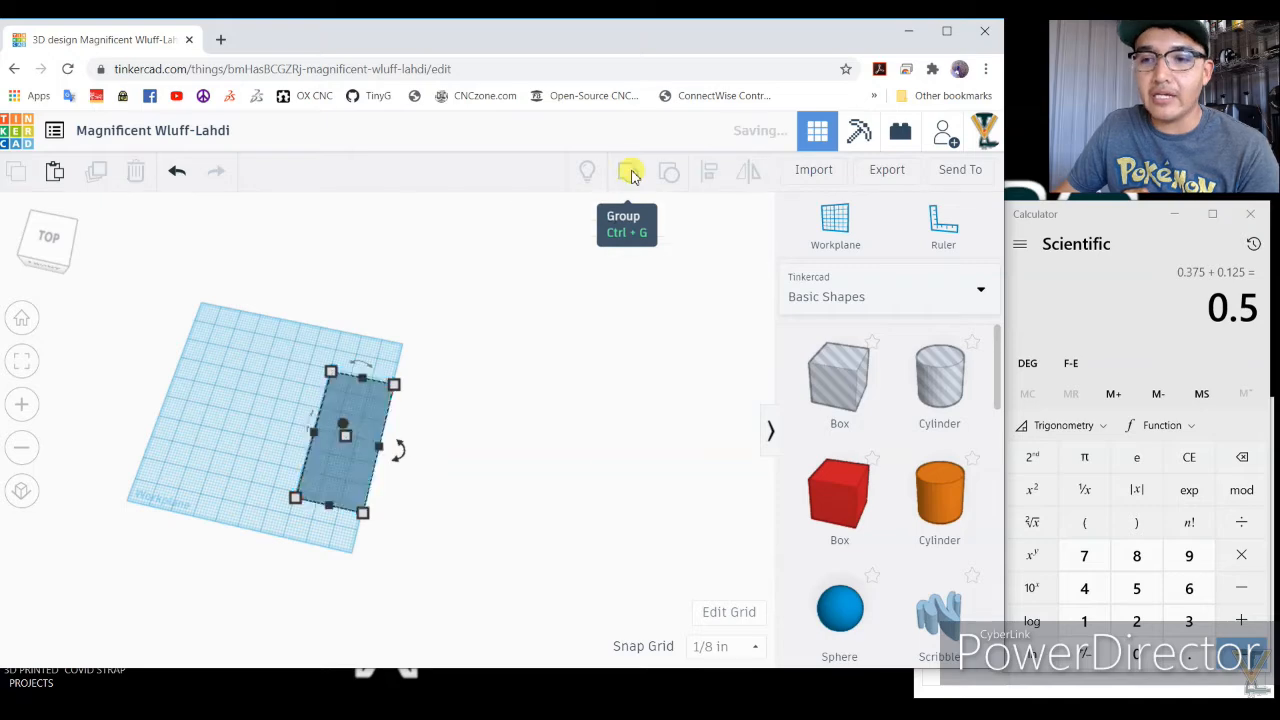
drag(375, 424, 286, 410)
click(38, 232)
scroll(131, 440, up, 5)
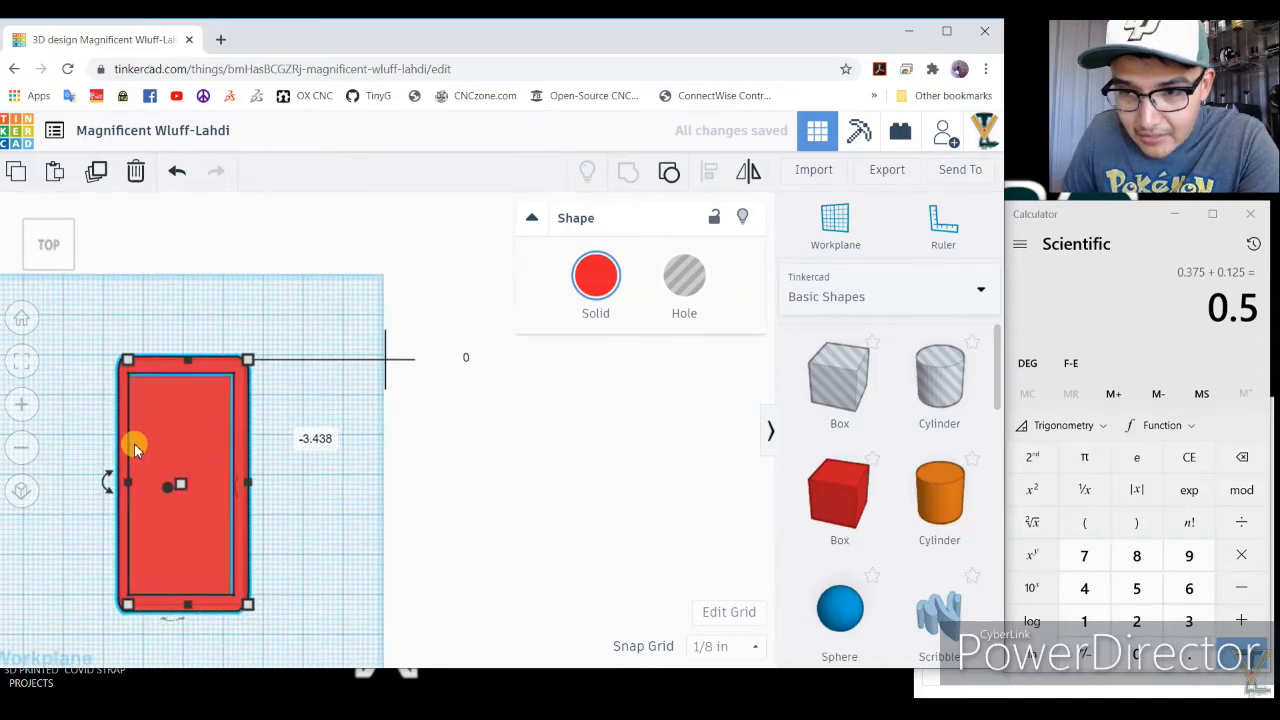
right_drag(149, 414, 266, 335)
scroll(253, 346, down, 8)
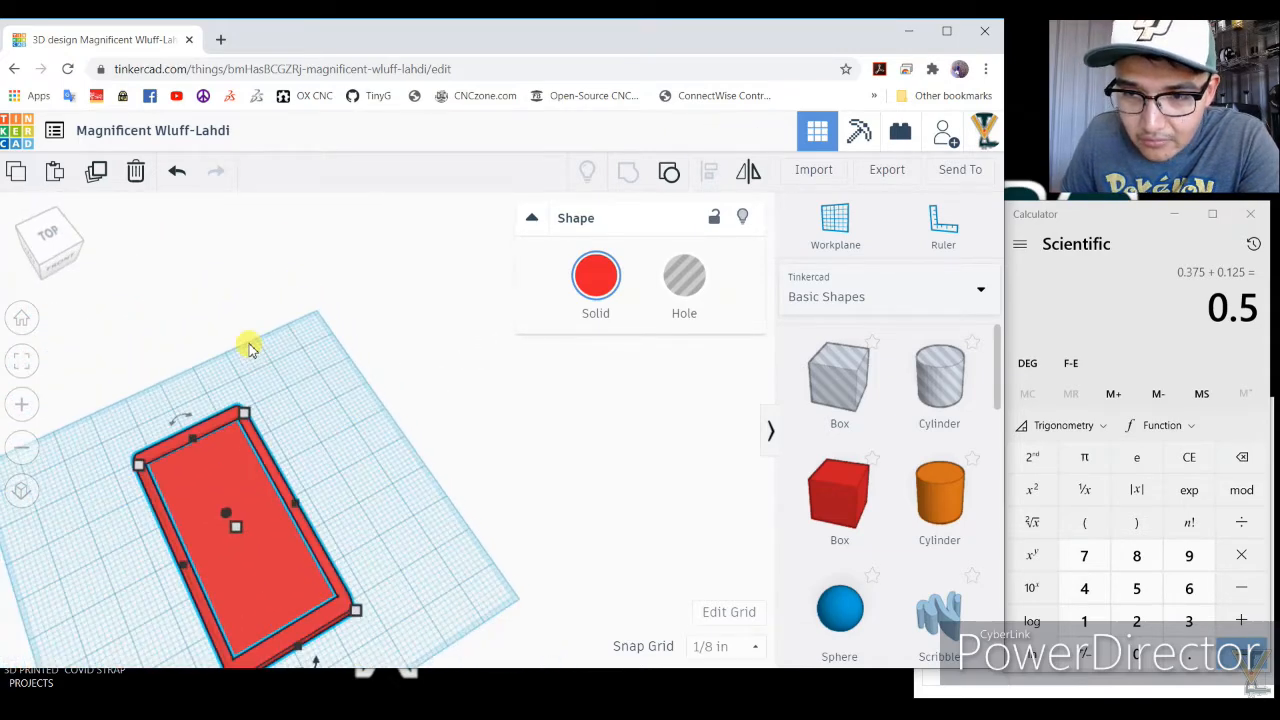
right_drag(197, 443, 16, 430)
right_drag(290, 375, 194, 266)
drag(194, 266, 209, 289)
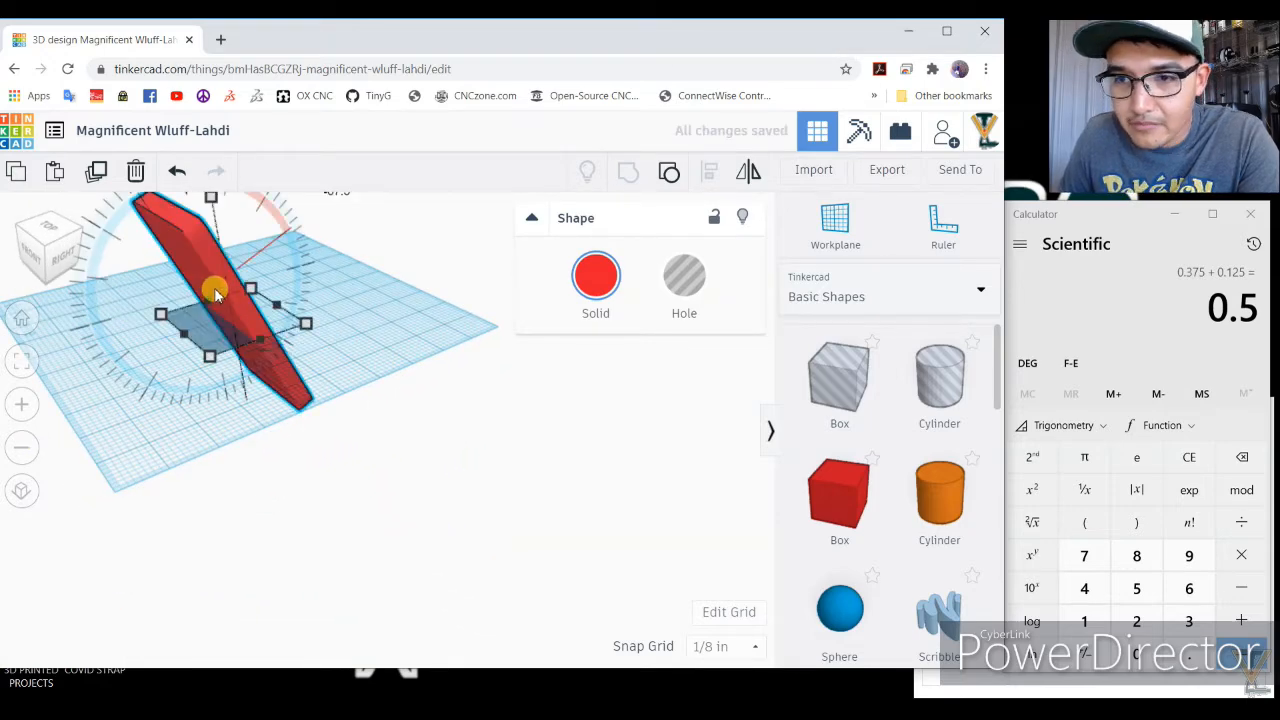
key(ctrl+z)
Place a hole box from the basic shapes at the front left of the tray's recess.
right_drag(229, 277, 456, 238)
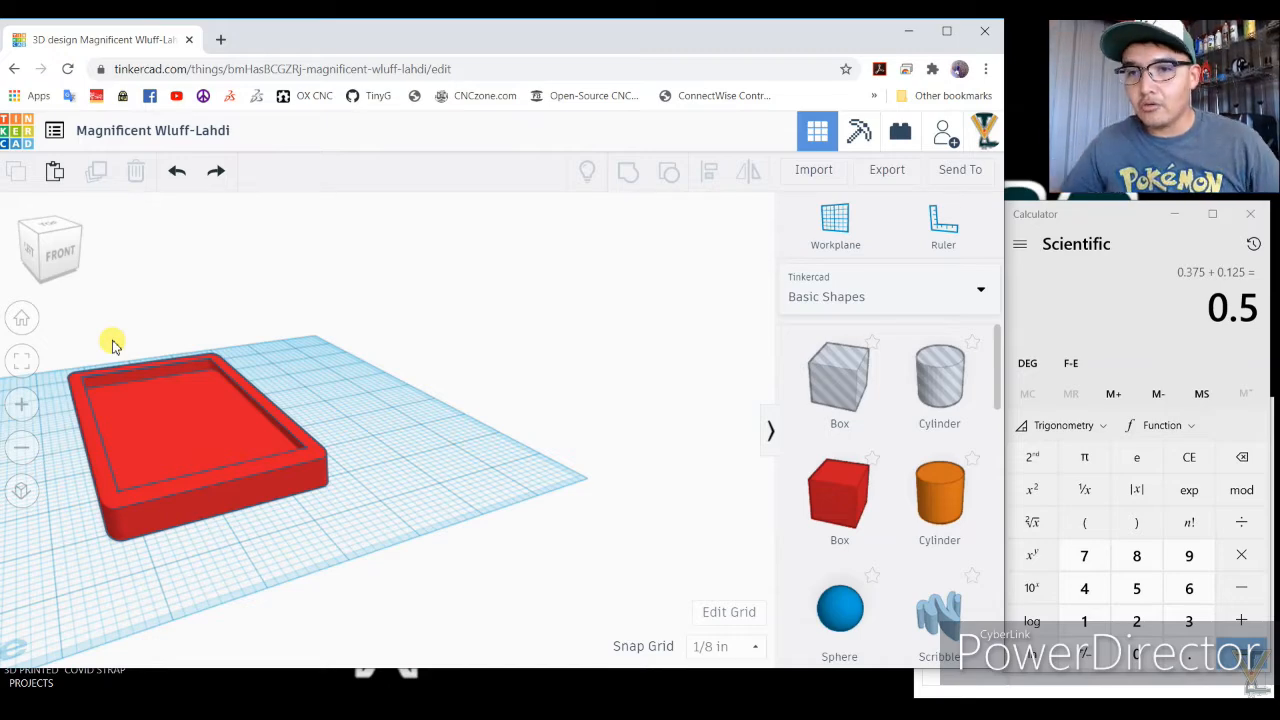
click(21, 318)
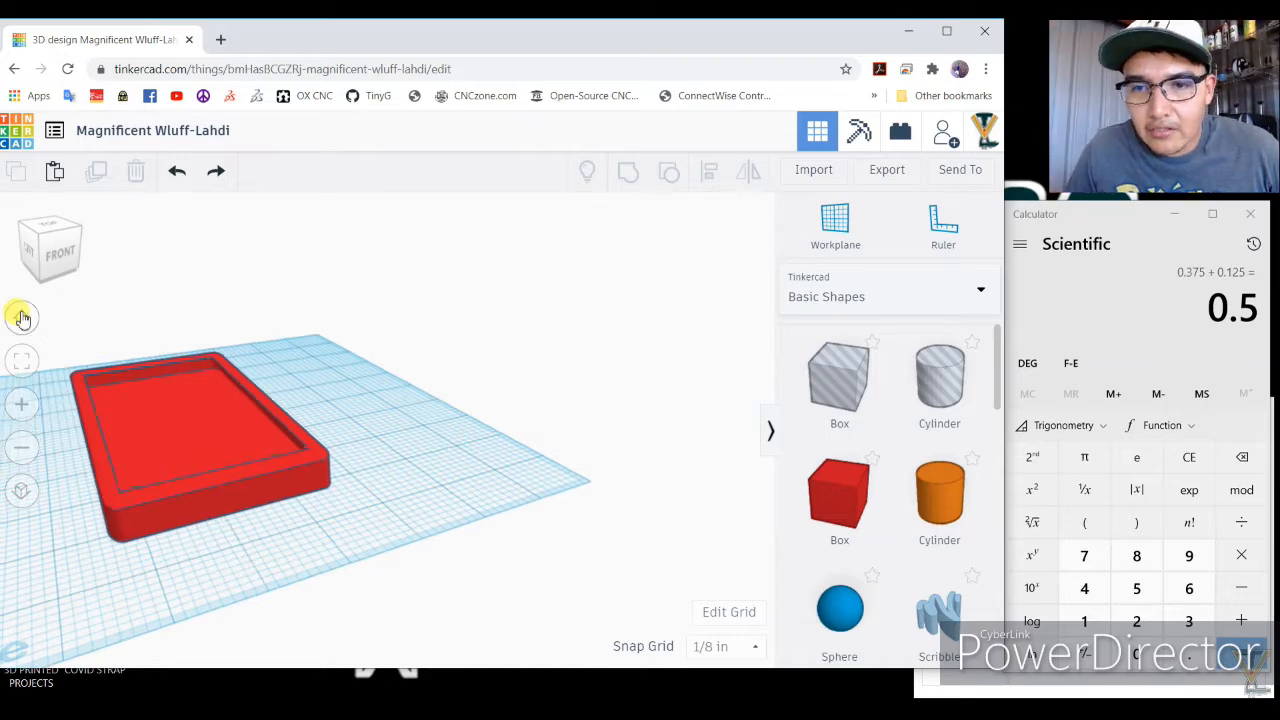
scroll(314, 306, down, 3)
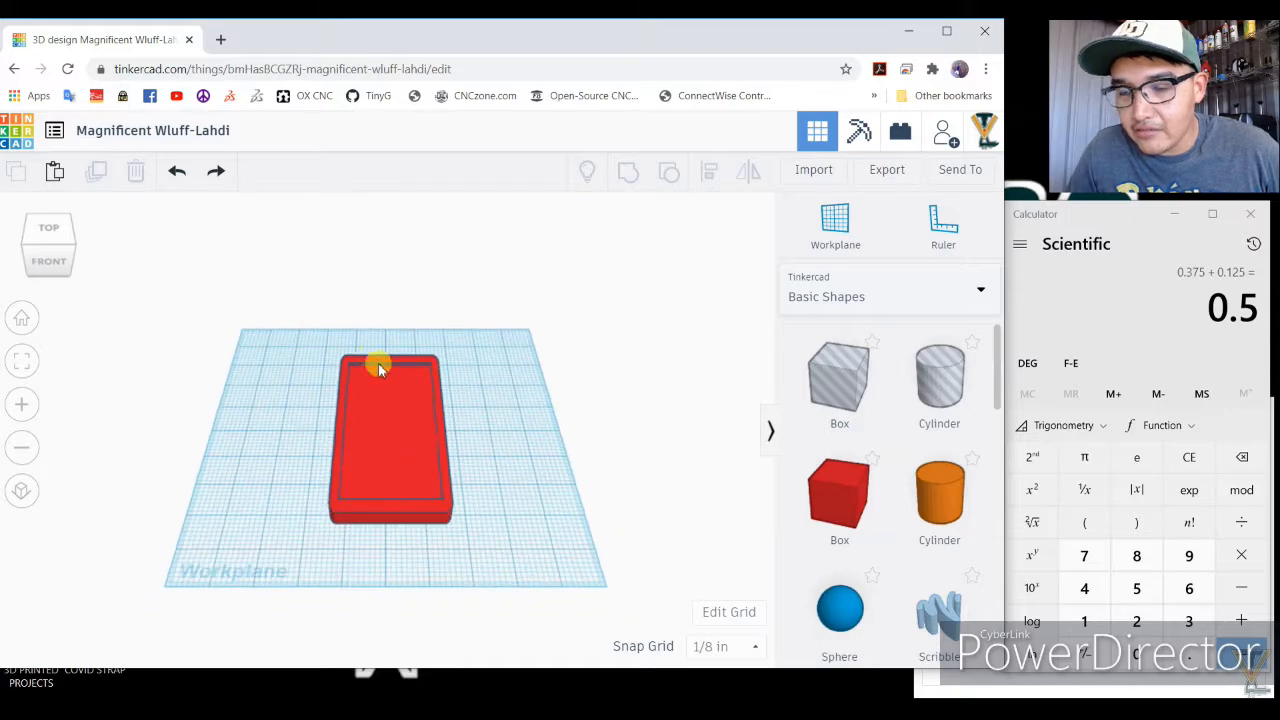
right_drag(386, 446, 340, 508)
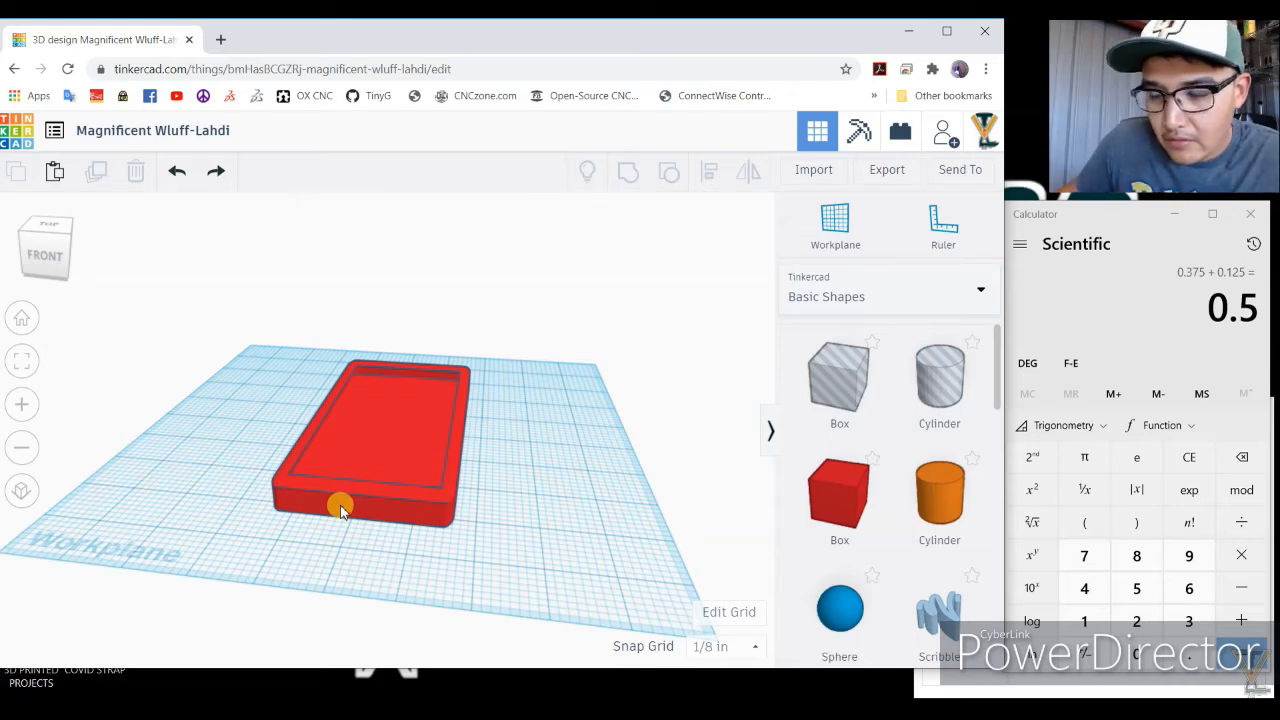
drag(835, 380, 357, 468)
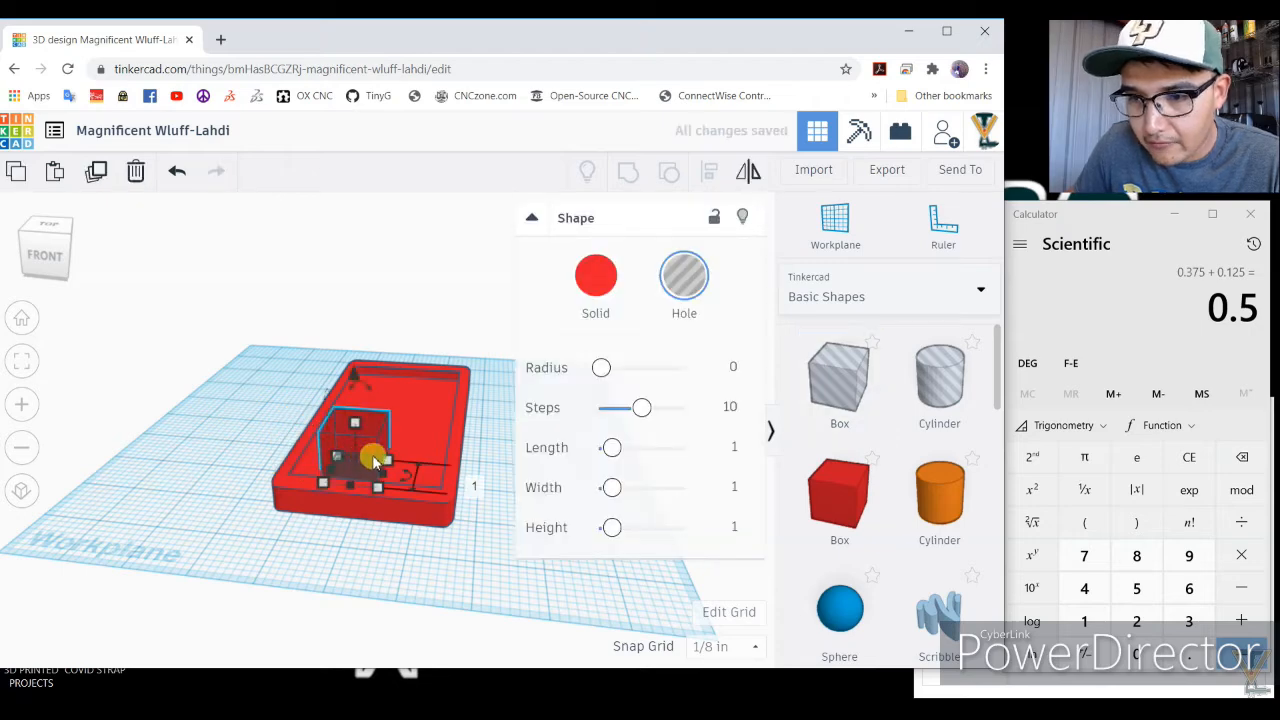
Make the new box solid and colour it blue.
click(597, 278)
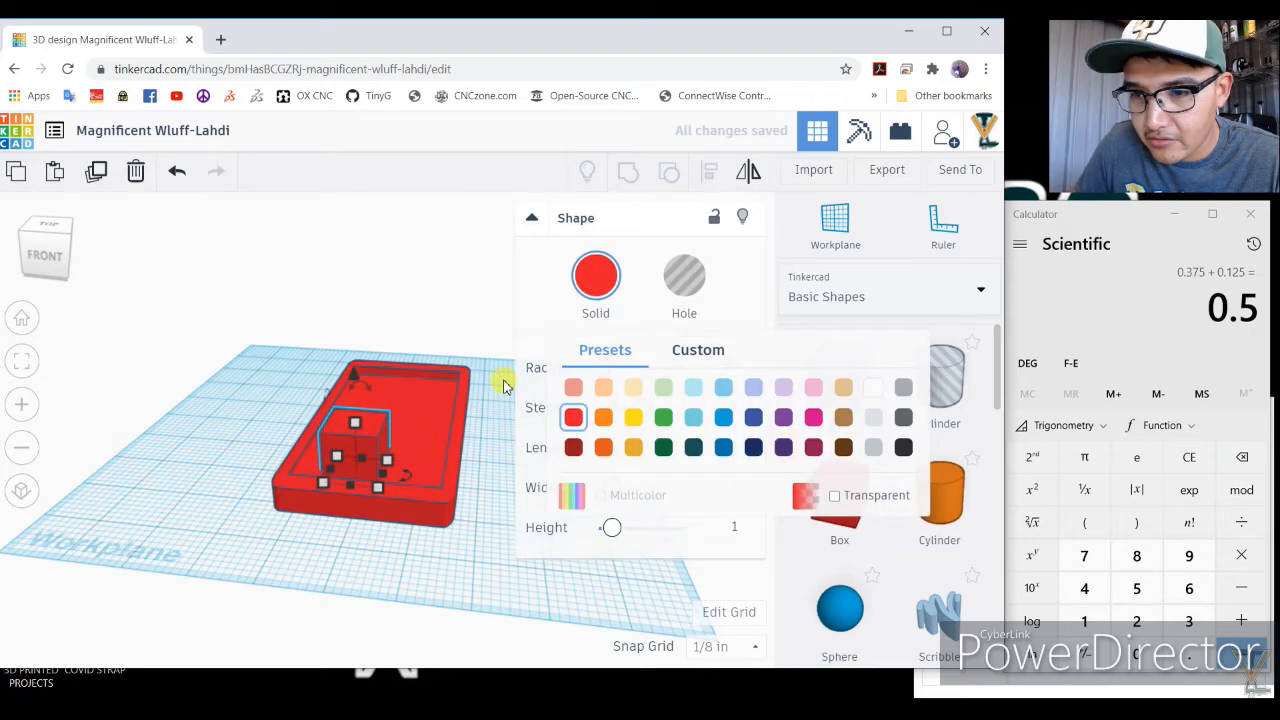
click(663, 419)
click(590, 300)
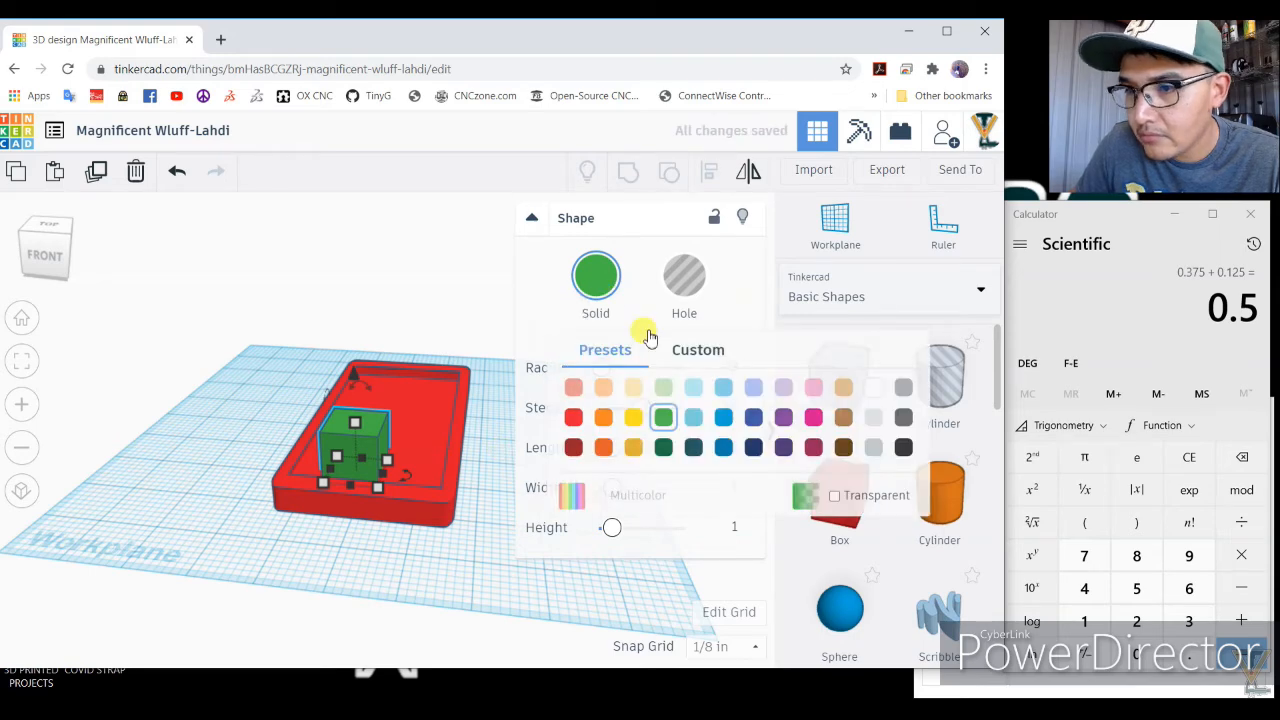
click(721, 421)
click(502, 430)
click(374, 441)
Stretch the blue box out through the tray's right side wall and reduce its height below the rim.
mouse_move(385, 461)
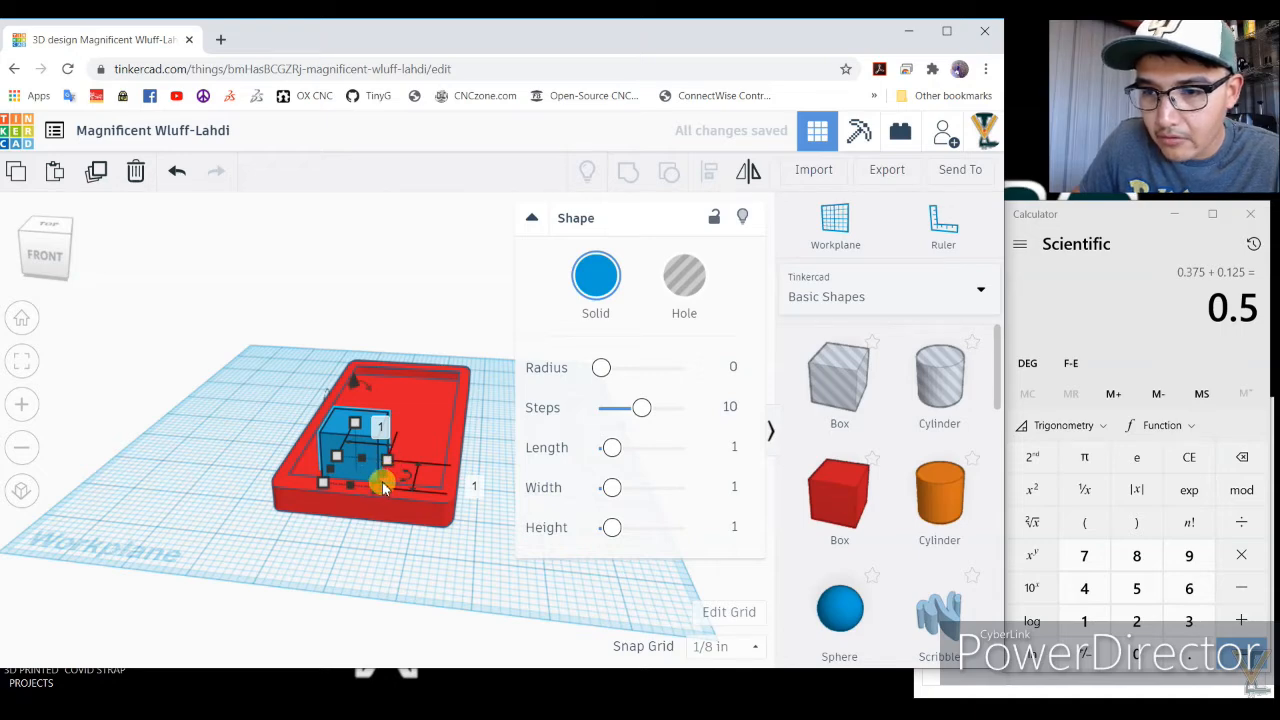
drag(390, 459, 499, 467)
right_drag(420, 434, 368, 410)
scroll(327, 421, up, 4)
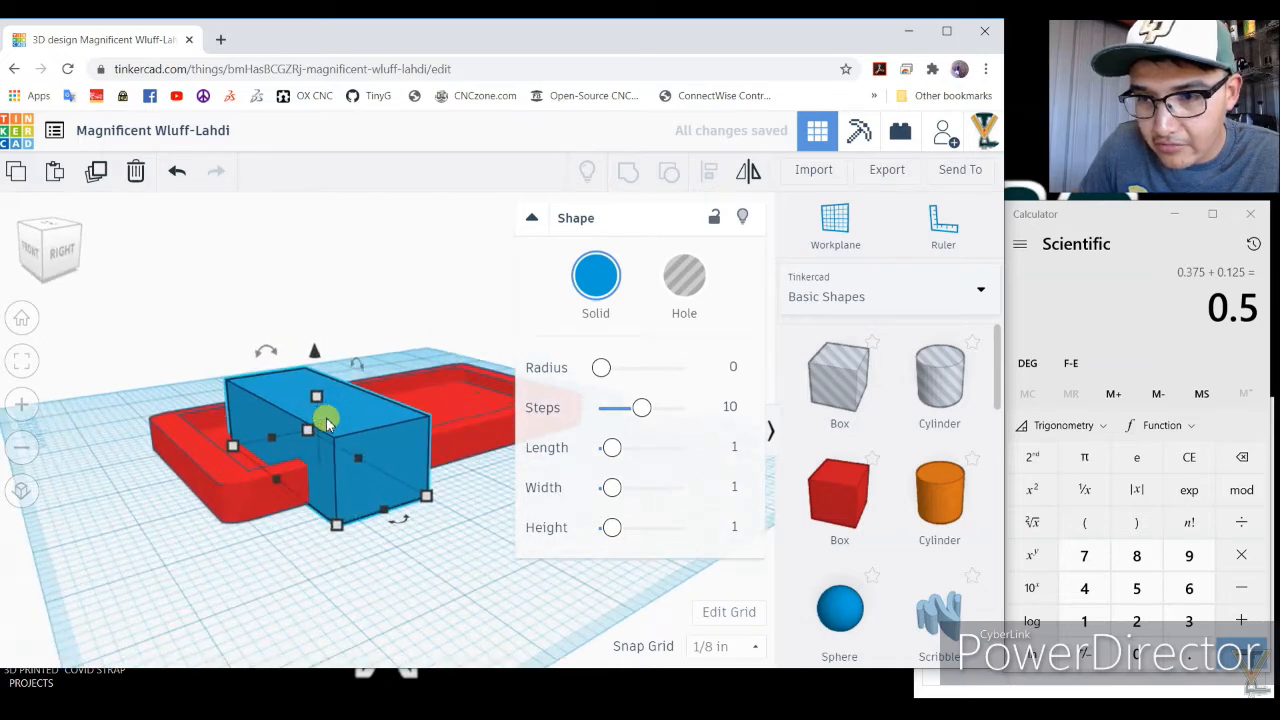
drag(302, 393, 319, 464)
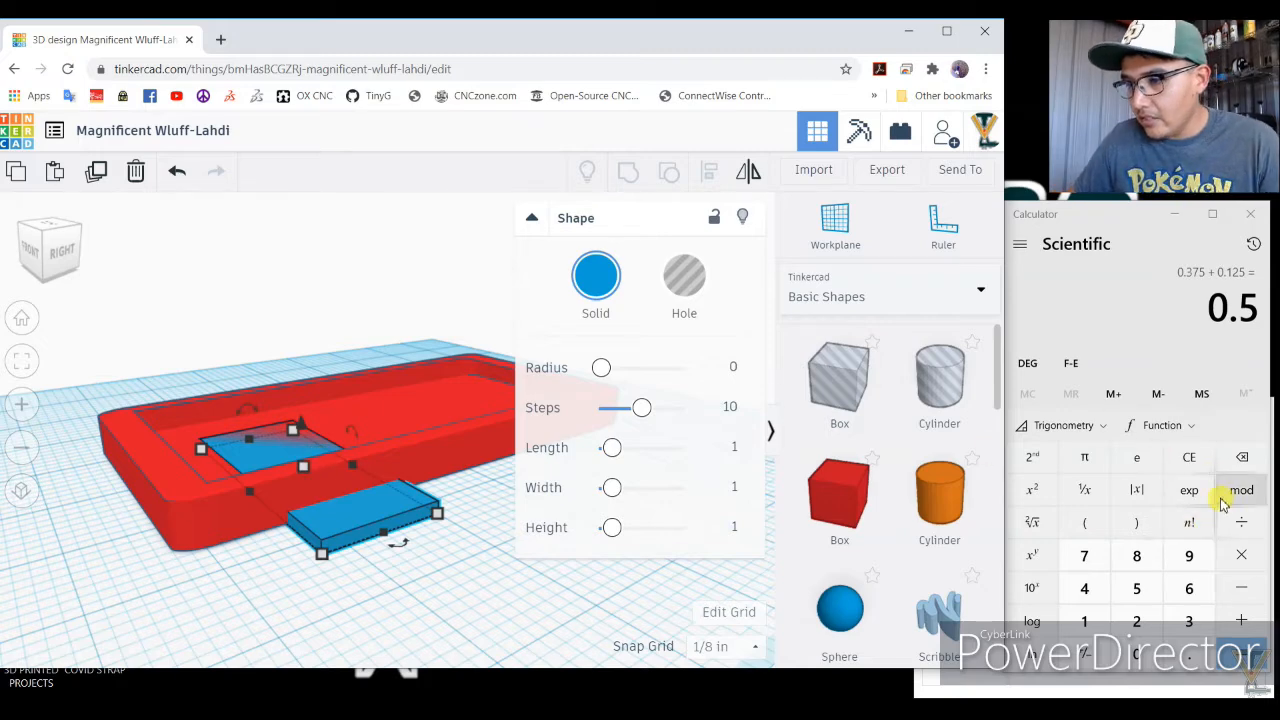
Switch to Calculator and divide 3 by 16.
click(1197, 467)
click(1197, 467)
click(1189, 621)
click(1241, 522)
click(1084, 621)
click(1189, 588)
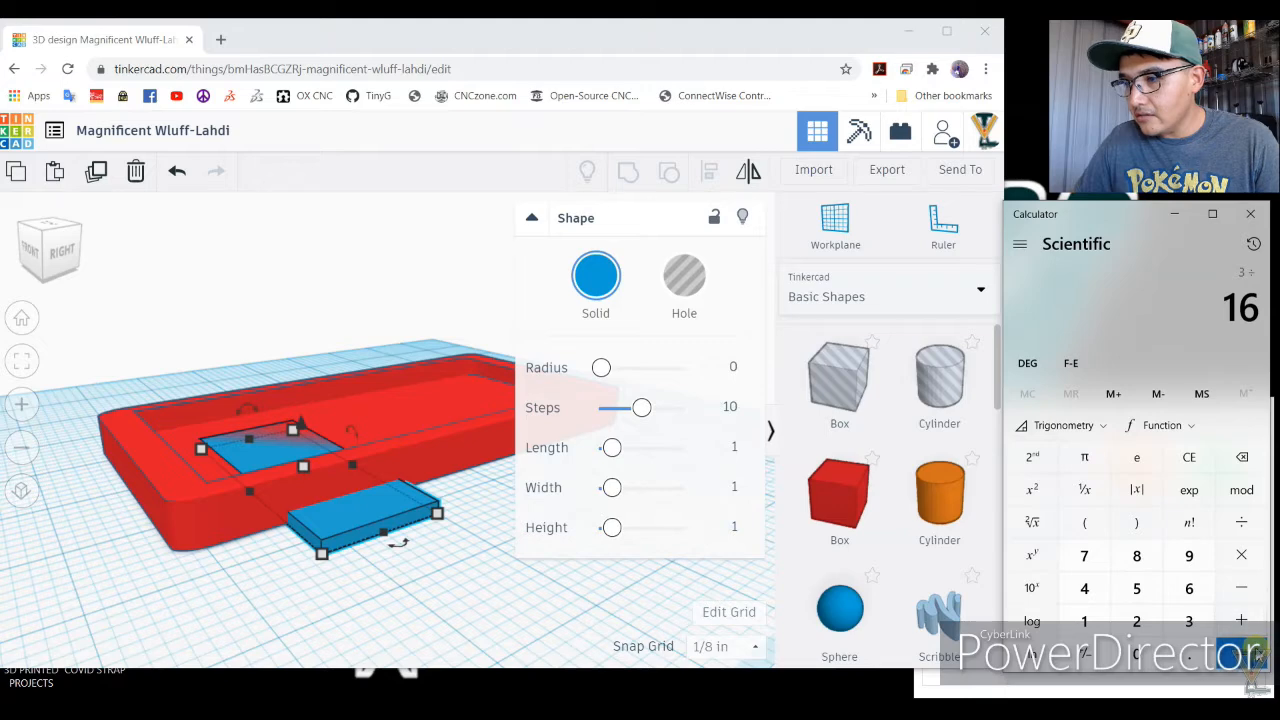
click(1241, 654)
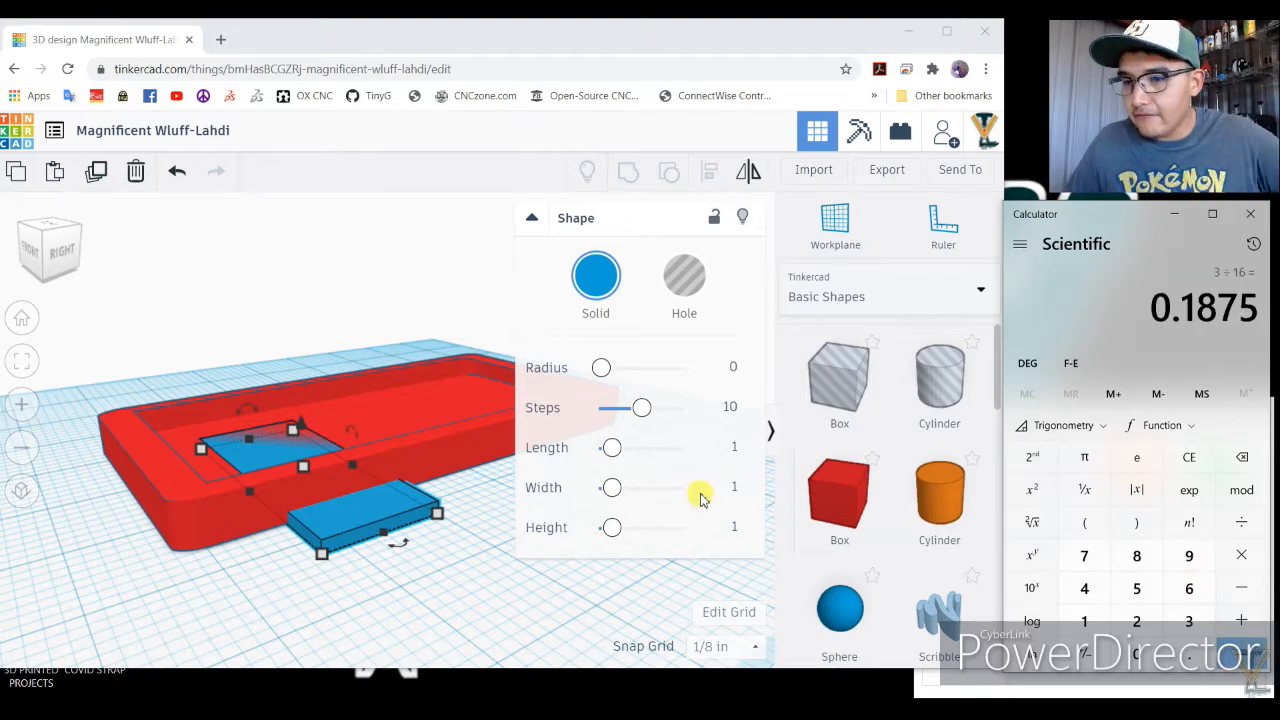
Set the blue box's height to 0.1875 inch.
click(390, 470)
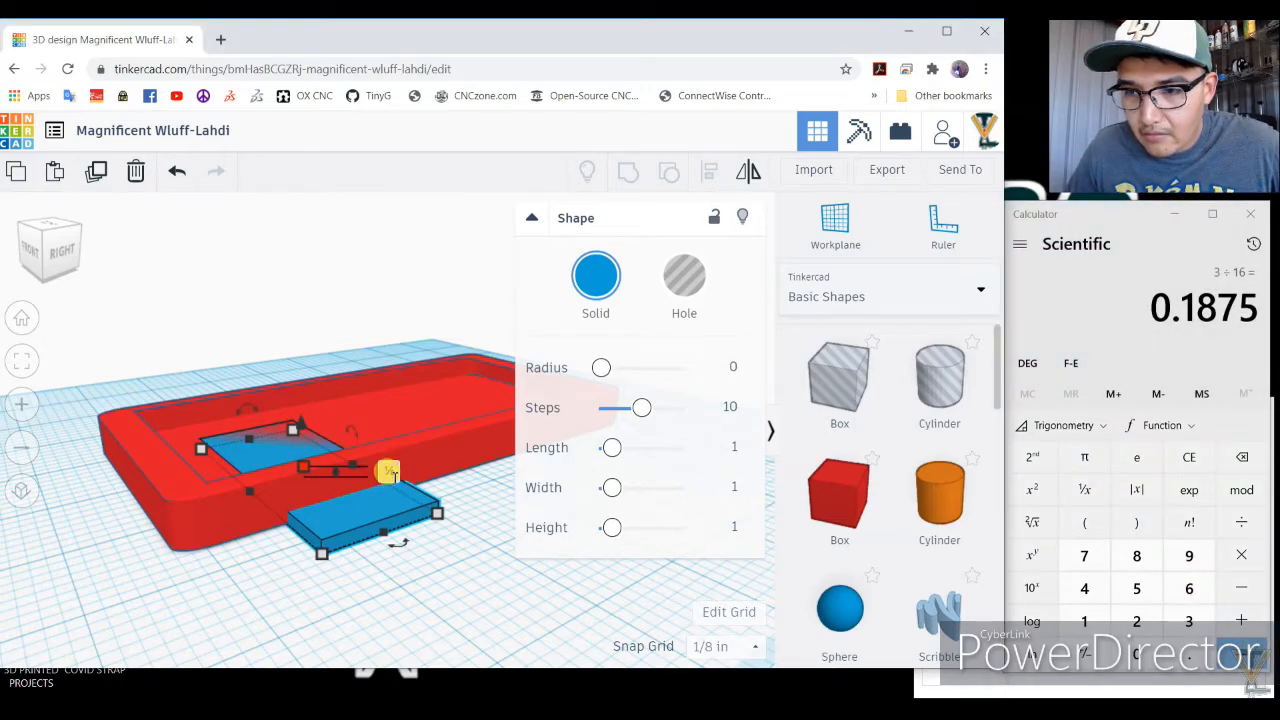
key(BackSpace)
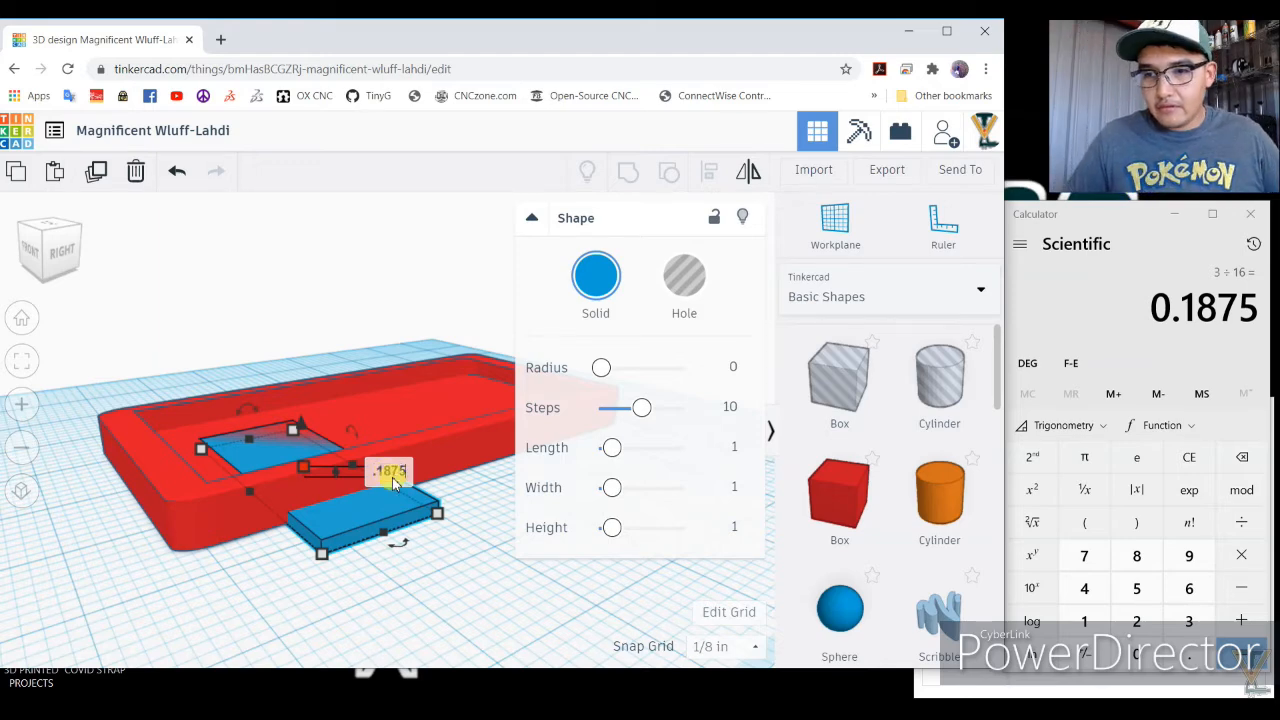
key(Return)
Move the blue box from the tray's side wall so that it passes through the front end wall.
right_drag(343, 420, 404, 516)
drag(404, 516, 336, 480)
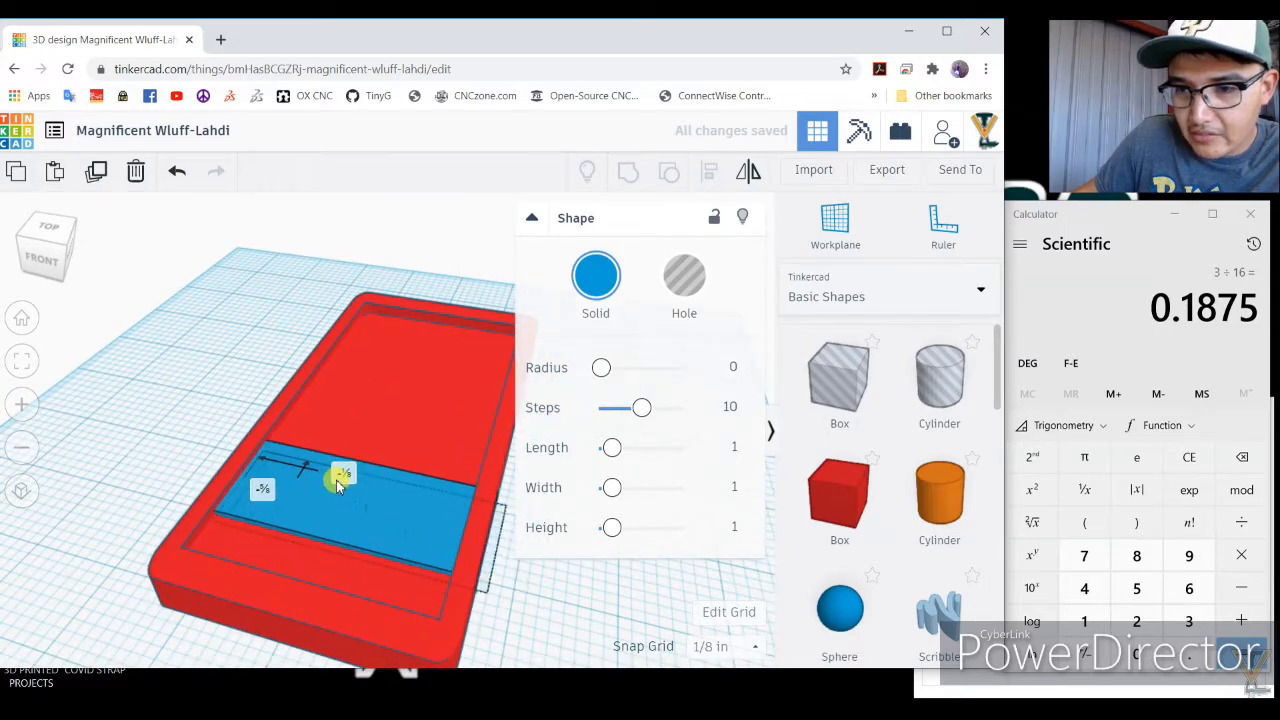
drag(488, 551, 305, 571)
scroll(218, 497, down, 3)
right_drag(218, 497, 283, 520)
scroll(288, 464, up, 4)
scroll(286, 464, down, 3)
right_drag(282, 464, 240, 500)
scroll(240, 503, up, 3)
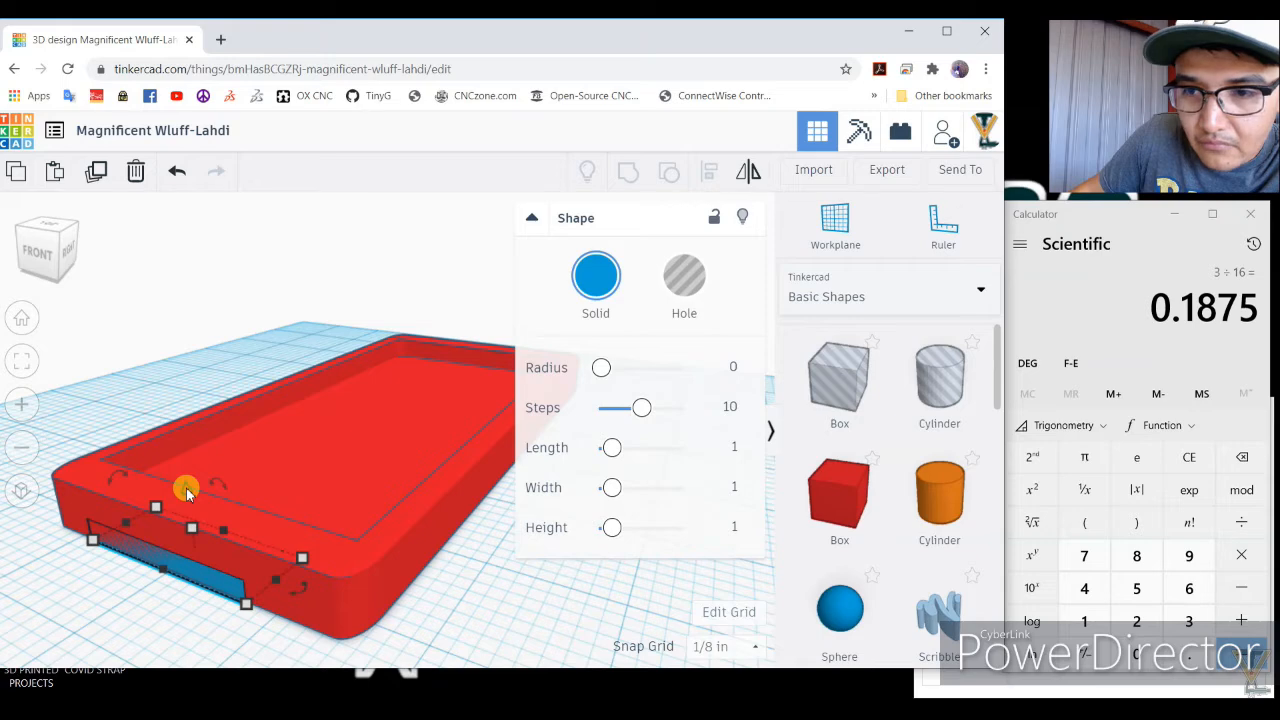
Raise the blue box 1/8 inch within the tray's front end wall.
drag(186, 488, 186, 474)
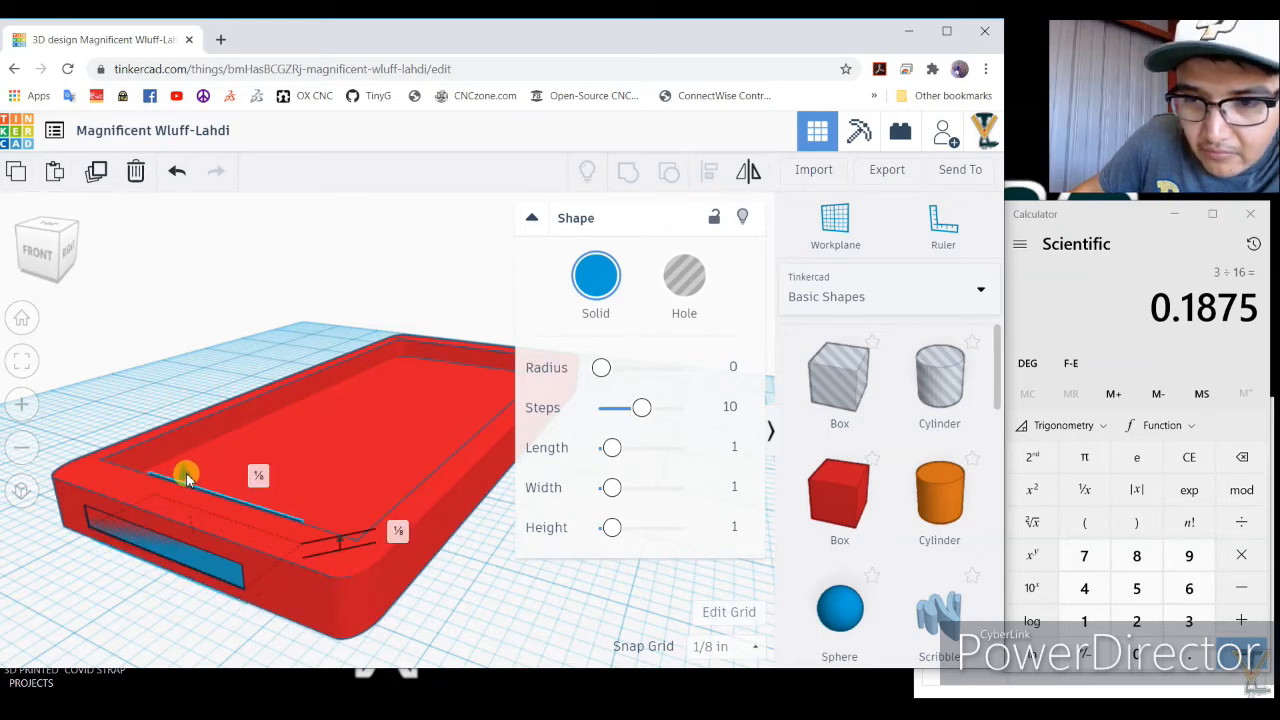
right_drag(114, 524, 221, 516)
click(184, 482)
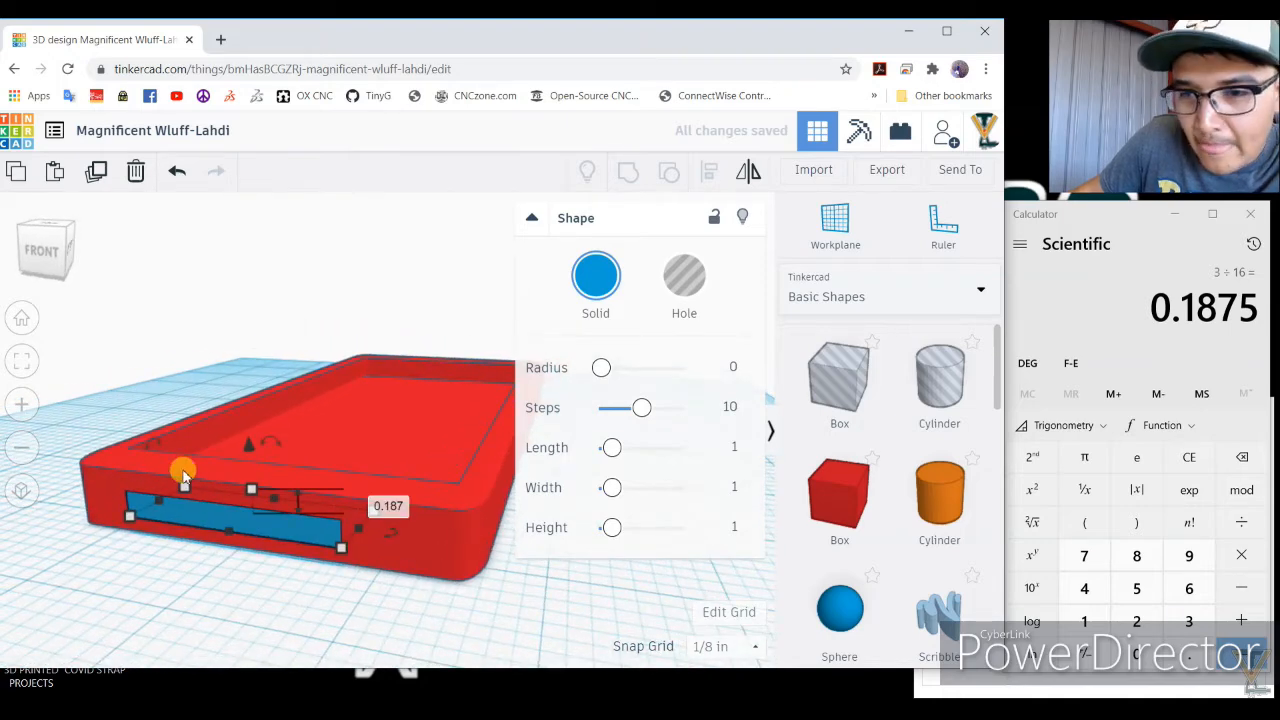
In the front view, shift the tray 1/8 inch sideways to centre it better on the blue box.
click(41, 253)
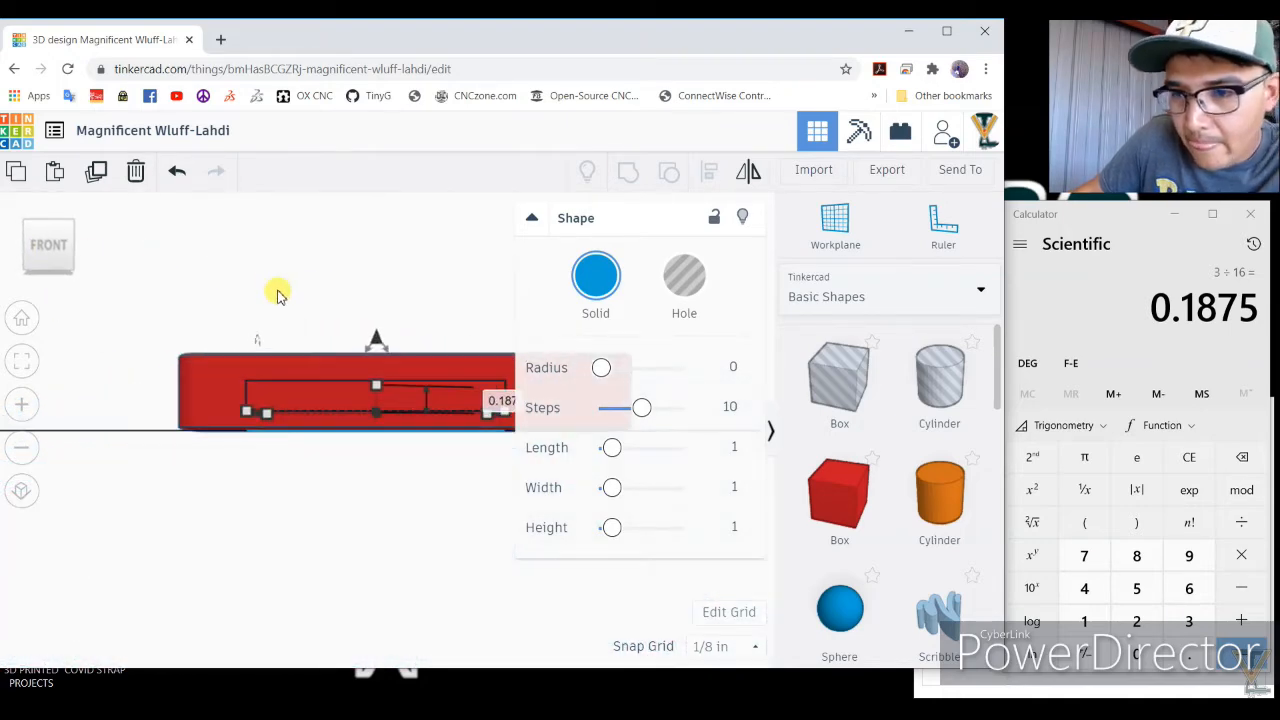
click(490, 226)
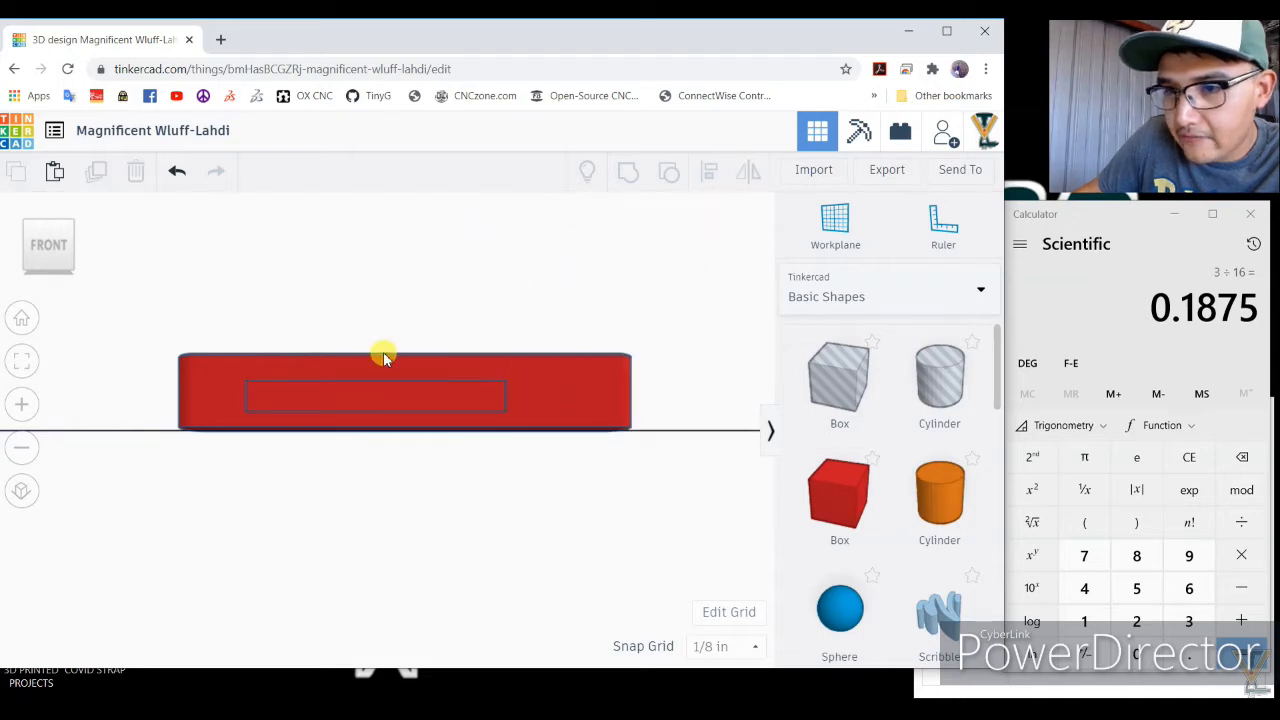
drag(361, 397, 317, 392)
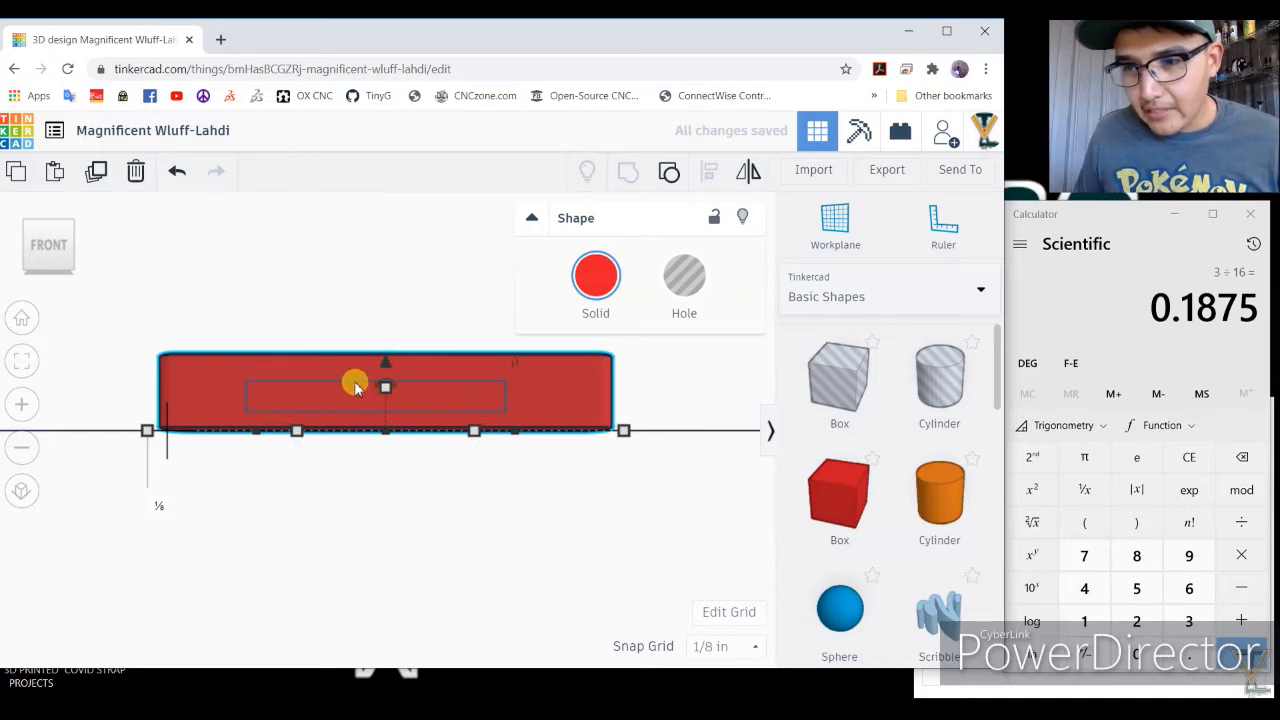
Inspect the blue box's position through the front end wall from several angles, along with its shape settings.
right_drag(346, 314, 190, 441)
scroll(193, 443, down, 2)
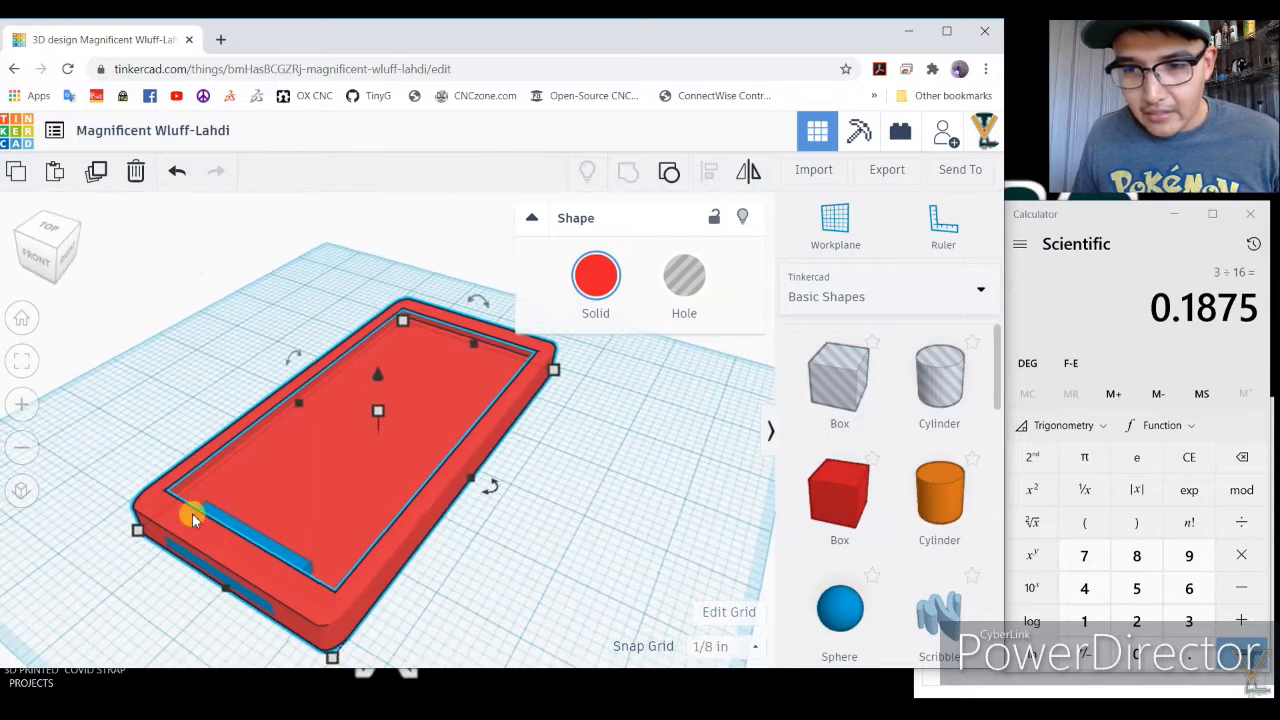
scroll(217, 553, up, 4)
scroll(220, 536, down, 4)
mouse_move(221, 526)
right_down()
mouse_move(247, 492)
mouse_move(126, 537)
mouse_move(223, 507)
right_up()
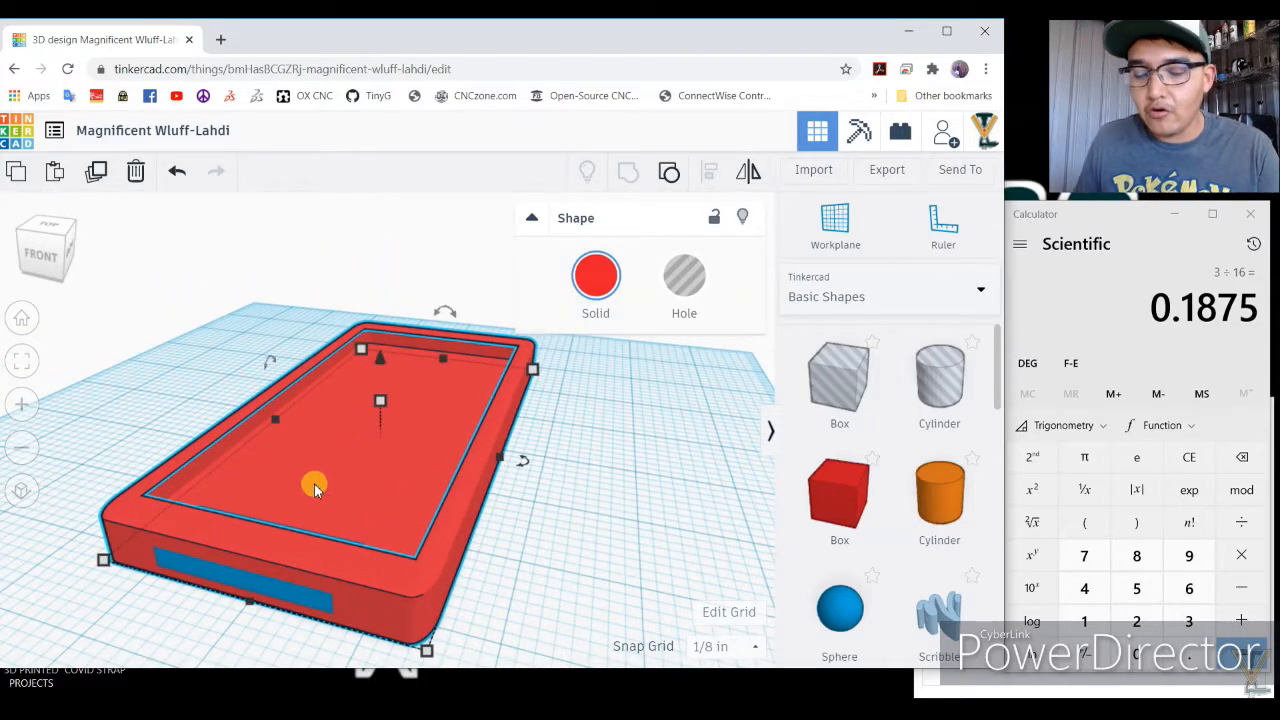
scroll(389, 426, down, 3)
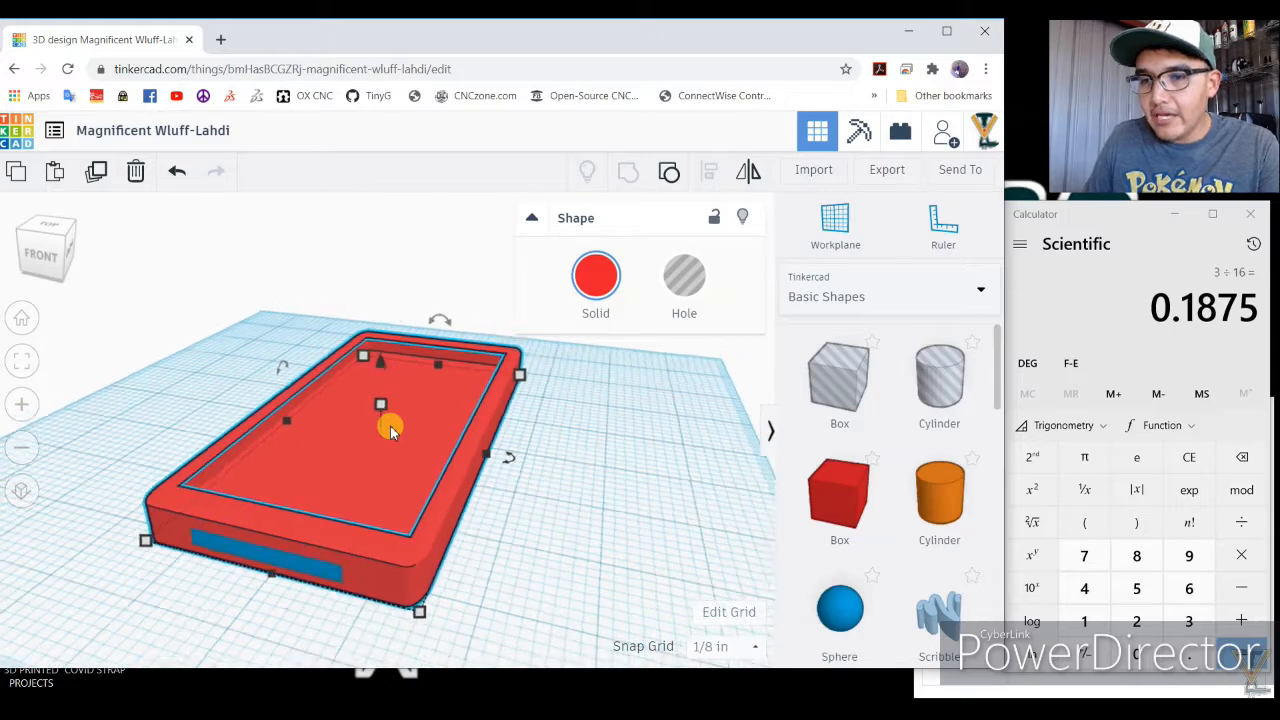
click(344, 276)
scroll(275, 513, up, 3)
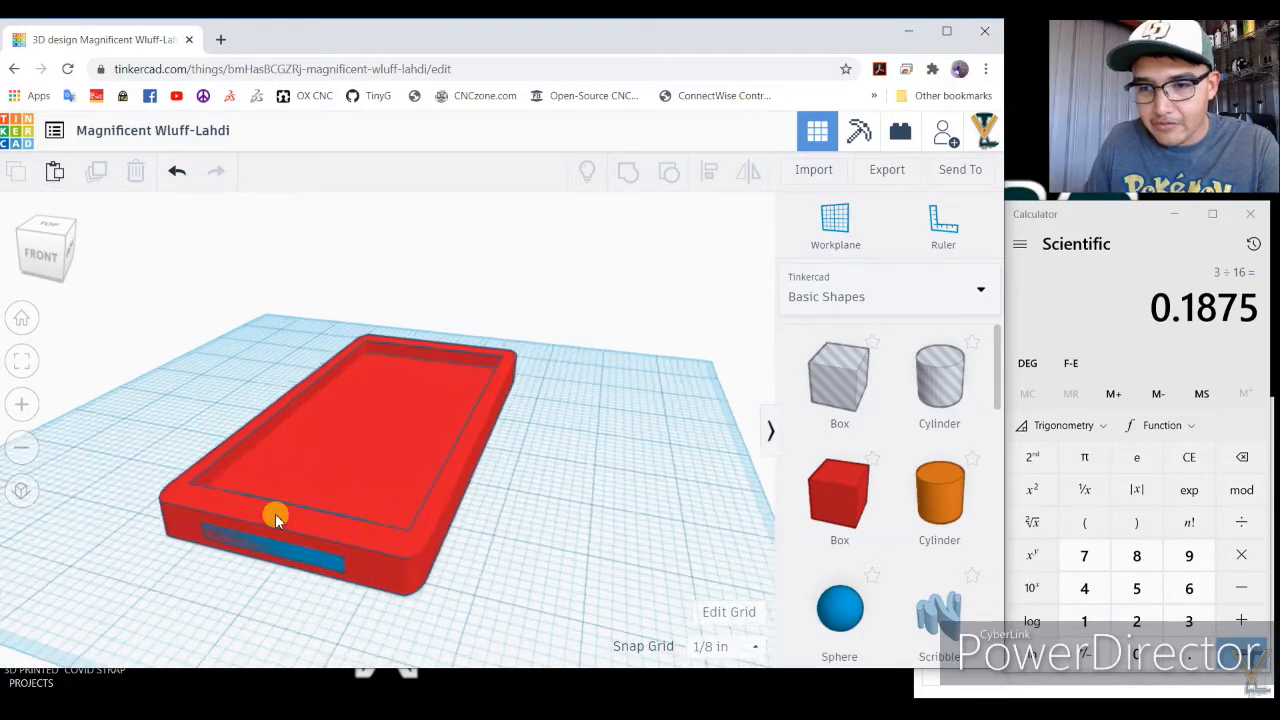
click(223, 571)
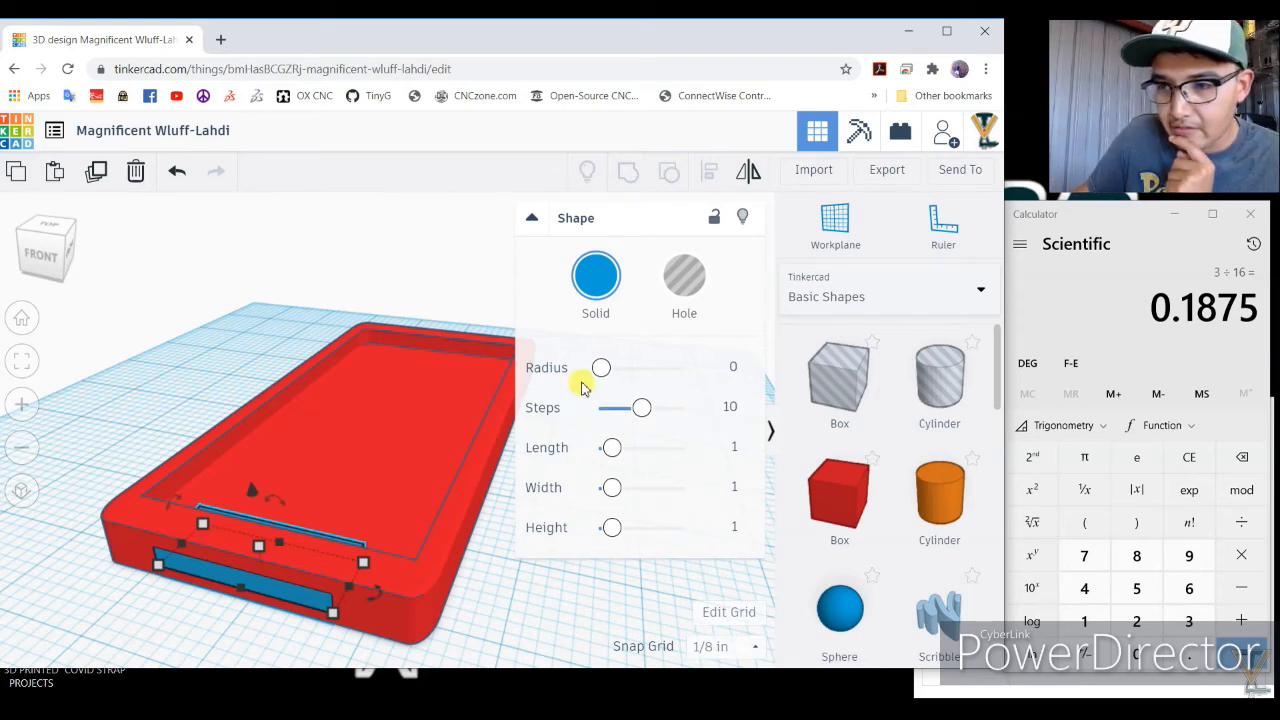
drag(597, 367, 590, 367)
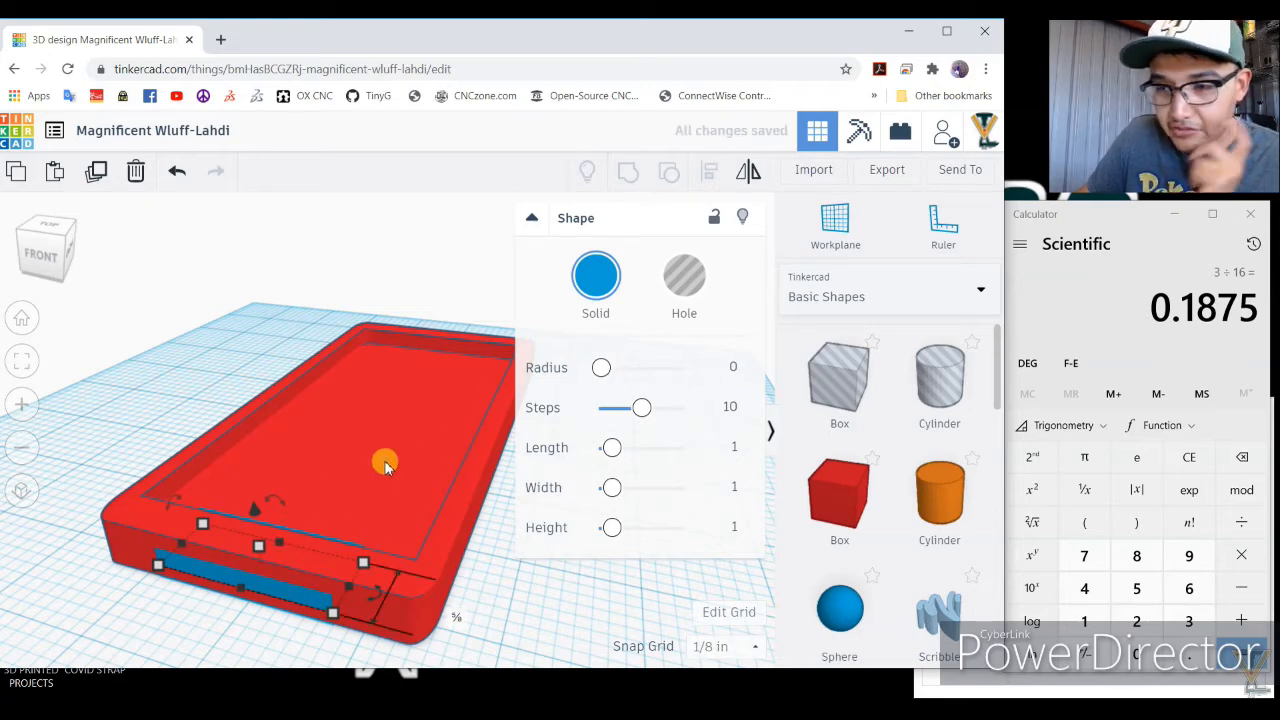
click(218, 410)
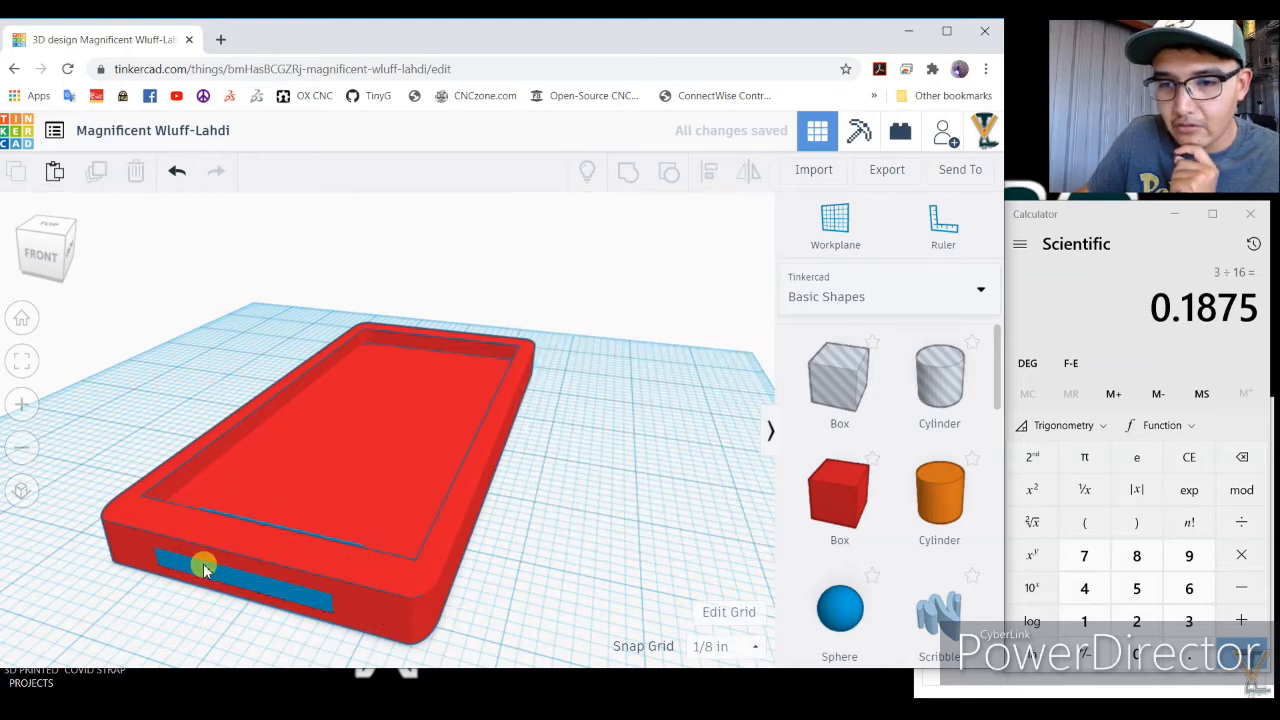
Turn the blue box into a hole and group it with the tray to cut the end-wall slot.
click(203, 563)
click(684, 279)
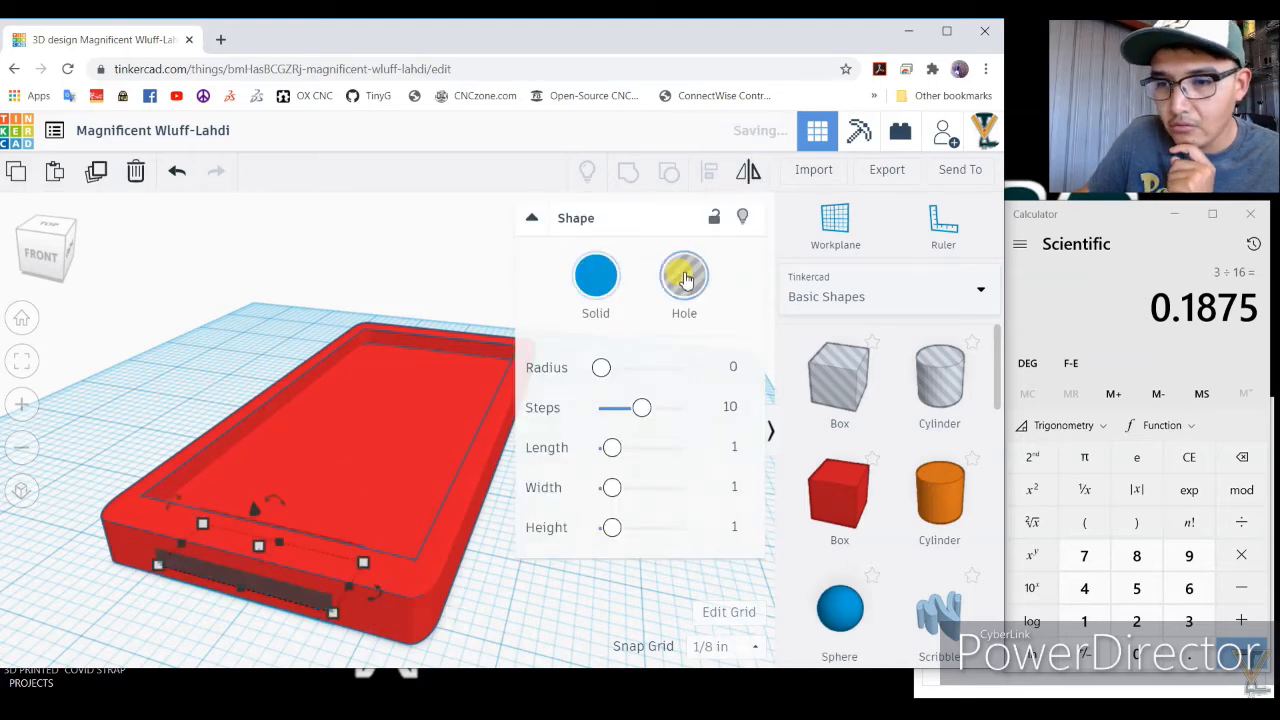
scroll(410, 263, down, 5)
drag(188, 268, 503, 606)
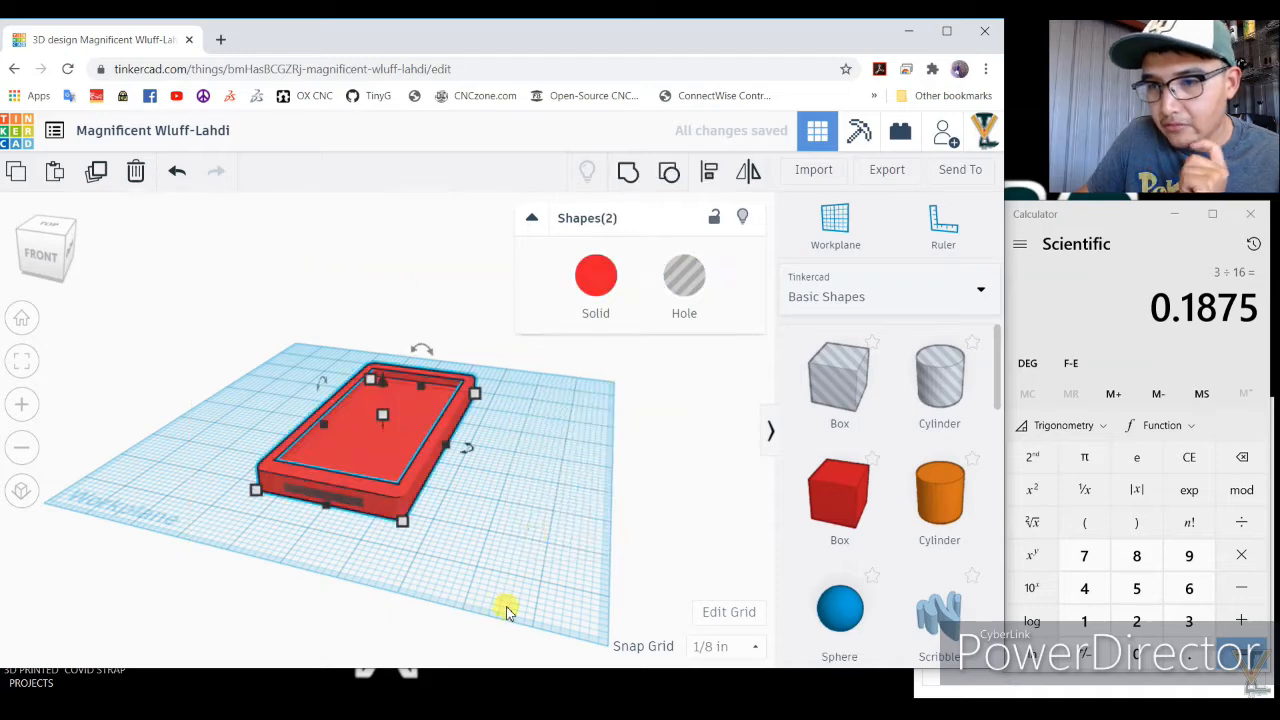
click(627, 178)
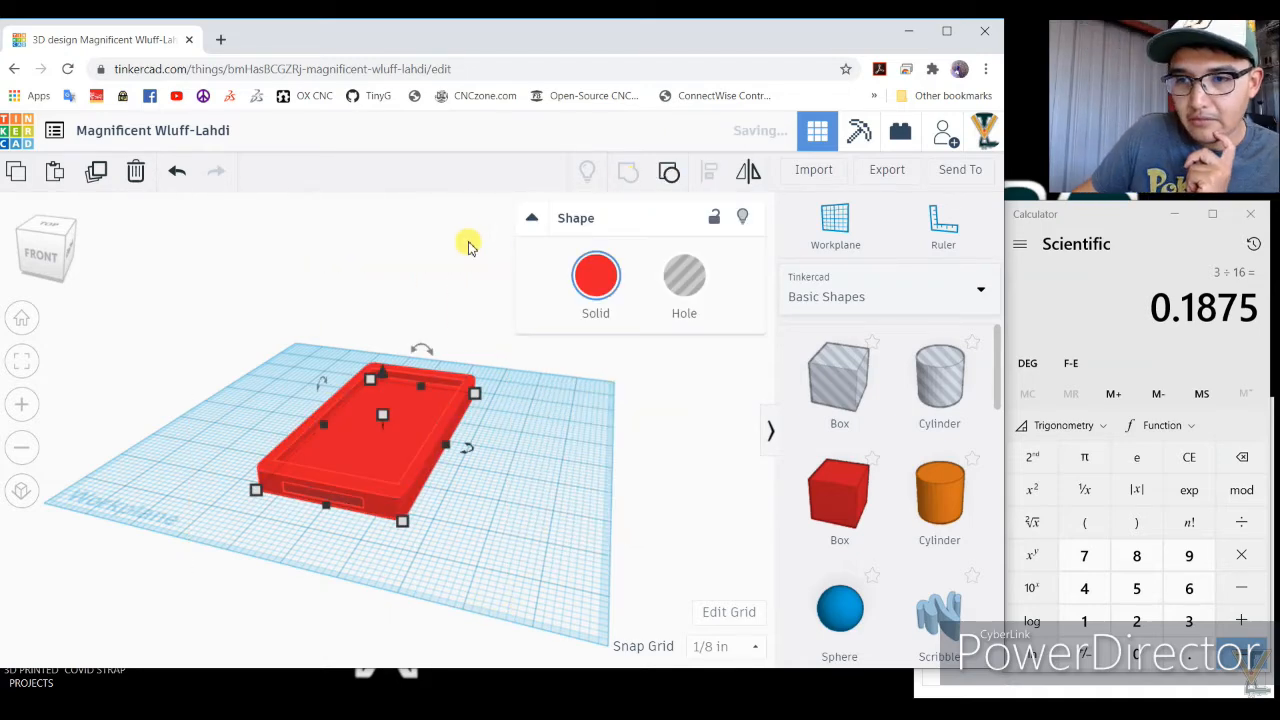
click(466, 243)
Add a solid red box from the basic shapes and place it in front of the tray's right side.
right_drag(326, 477, 335, 452)
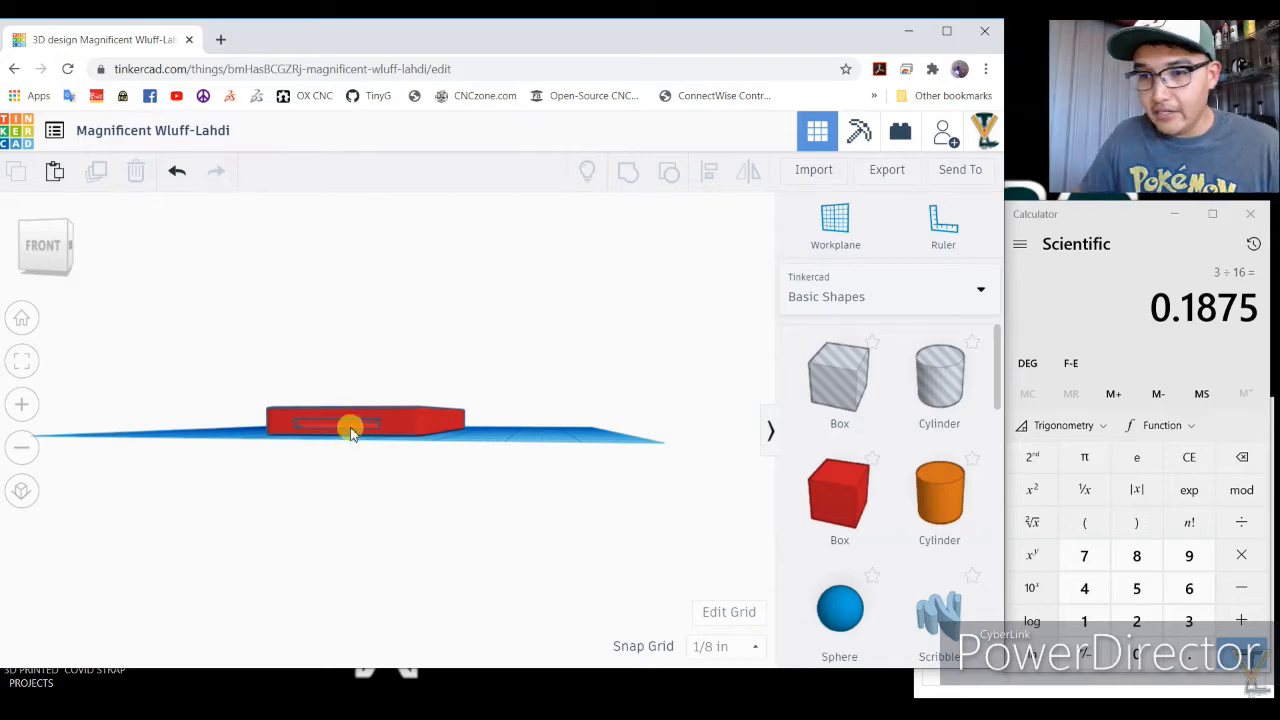
right_drag(403, 391, 445, 383)
scroll(443, 376, up, 5)
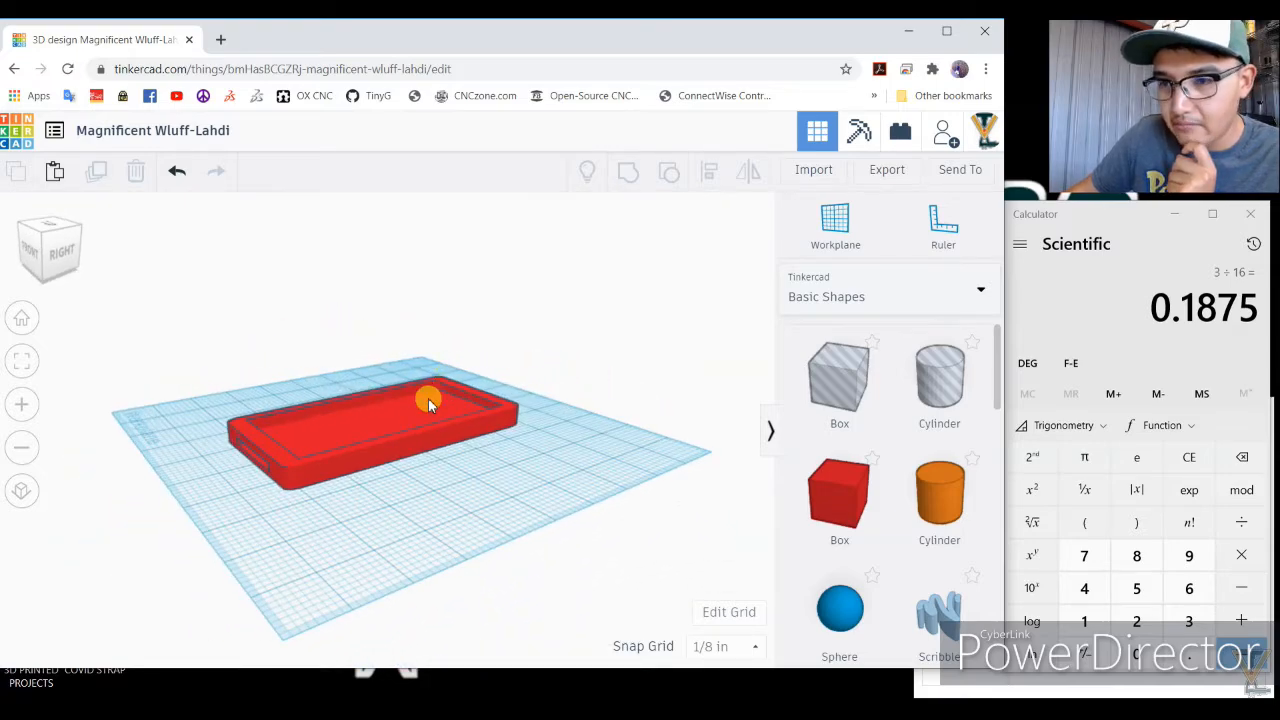
drag(829, 487, 560, 487)
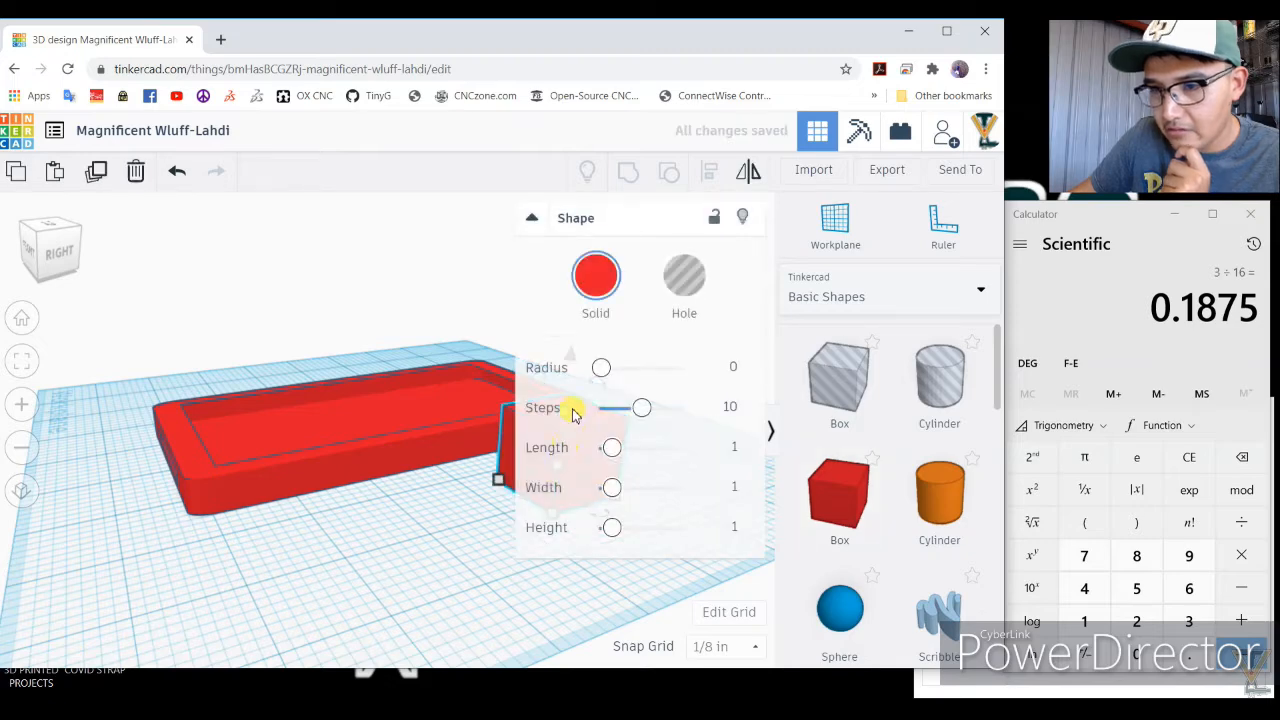
click(486, 320)
drag(553, 405, 284, 498)
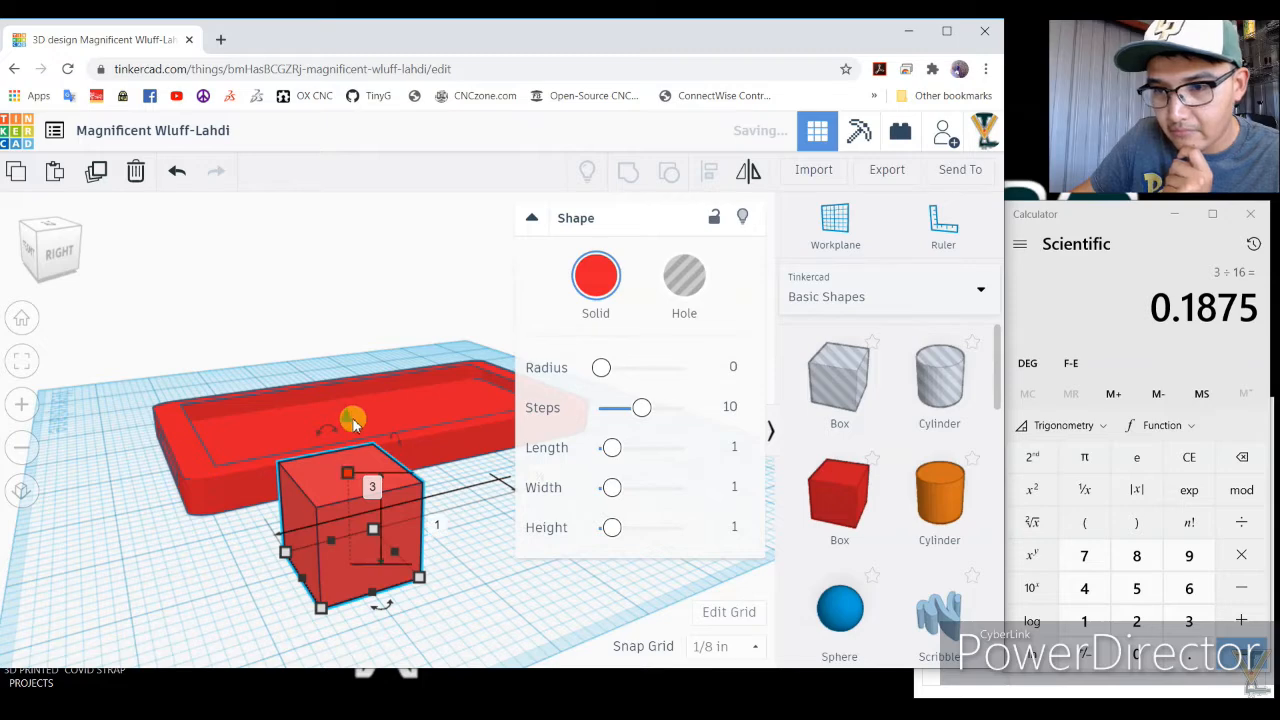
Raise the new box slightly above the workplane and set its height to 0.1875 inch.
mouse_move(348, 415)
mouse_down()
mouse_move(354, 480)
mouse_move(358, 398)
mouse_up()
drag(351, 448, 357, 537)
click(435, 536)
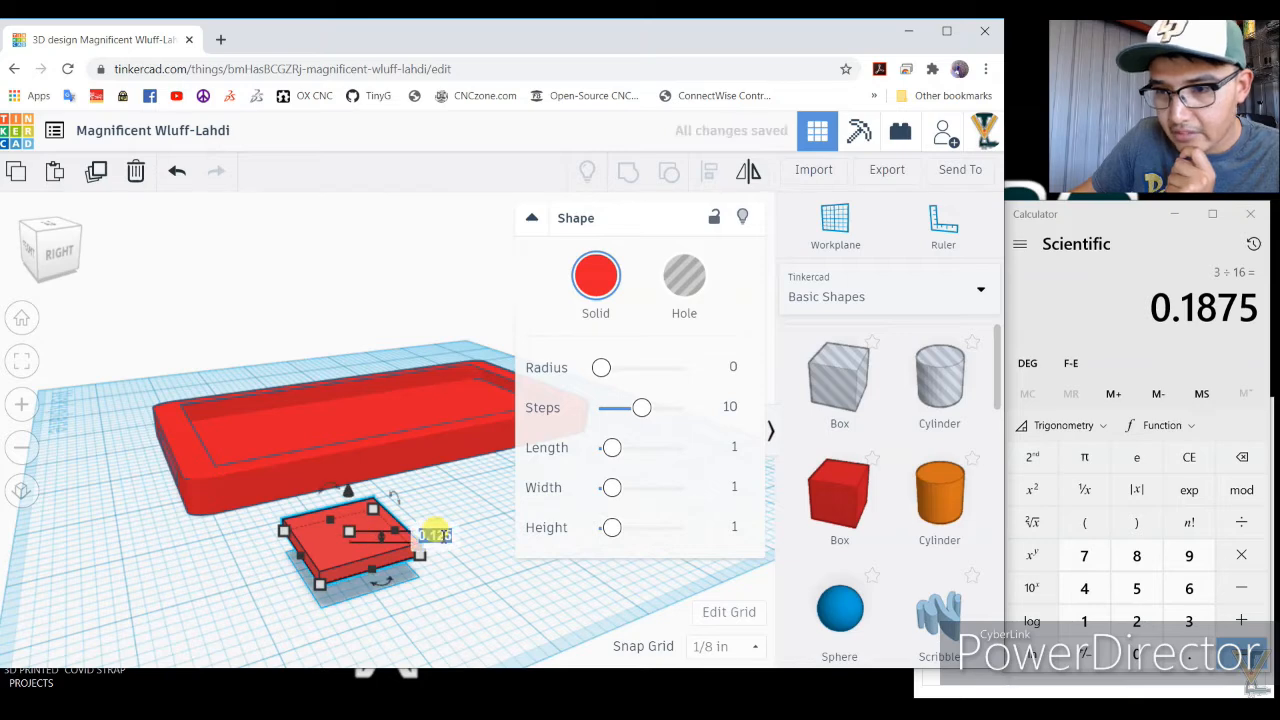
text(.187)
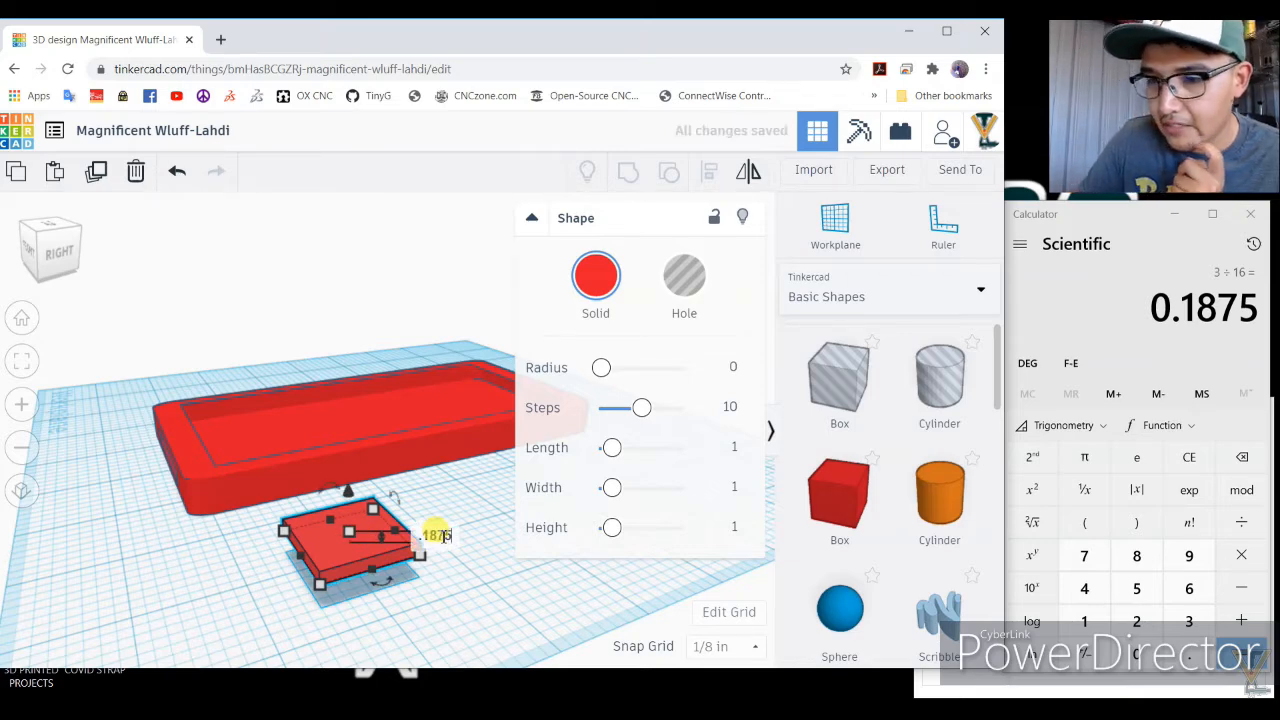
key(Return)
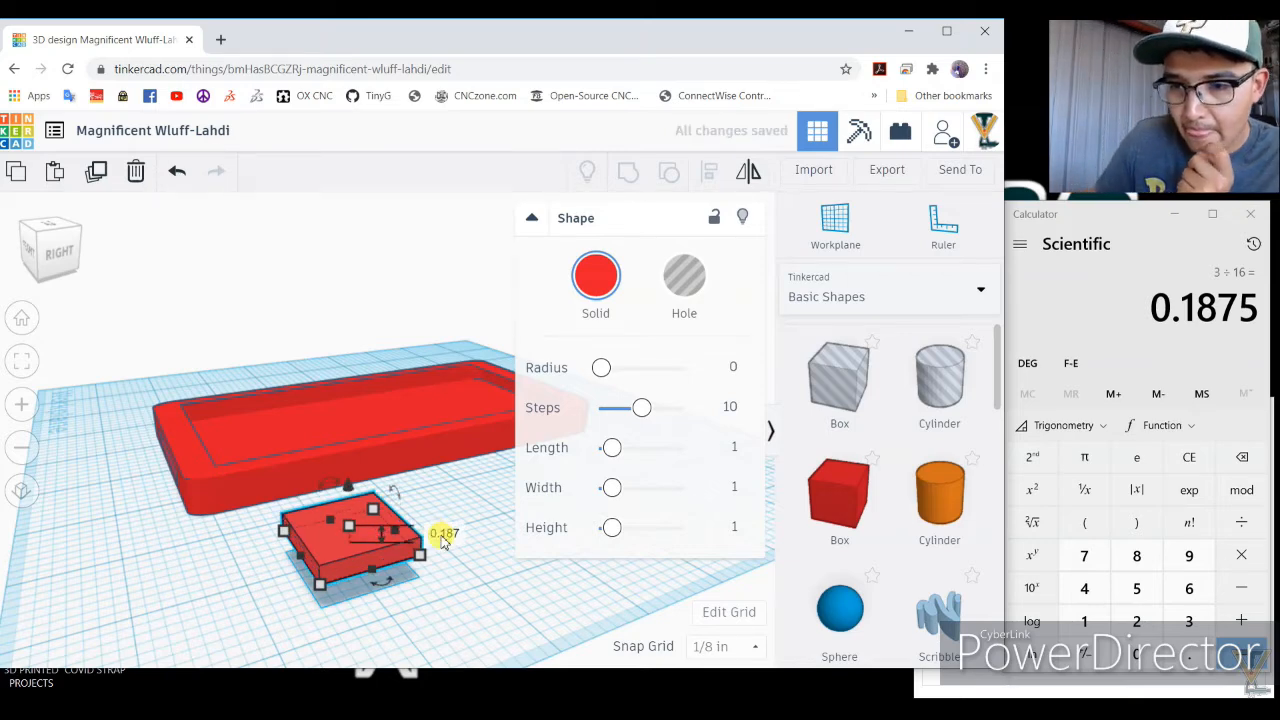
Move the thin box into the tray's right side wall and shift the tray 3/8 inch along its length.
drag(335, 537, 456, 431)
scroll(455, 431, up, 2)
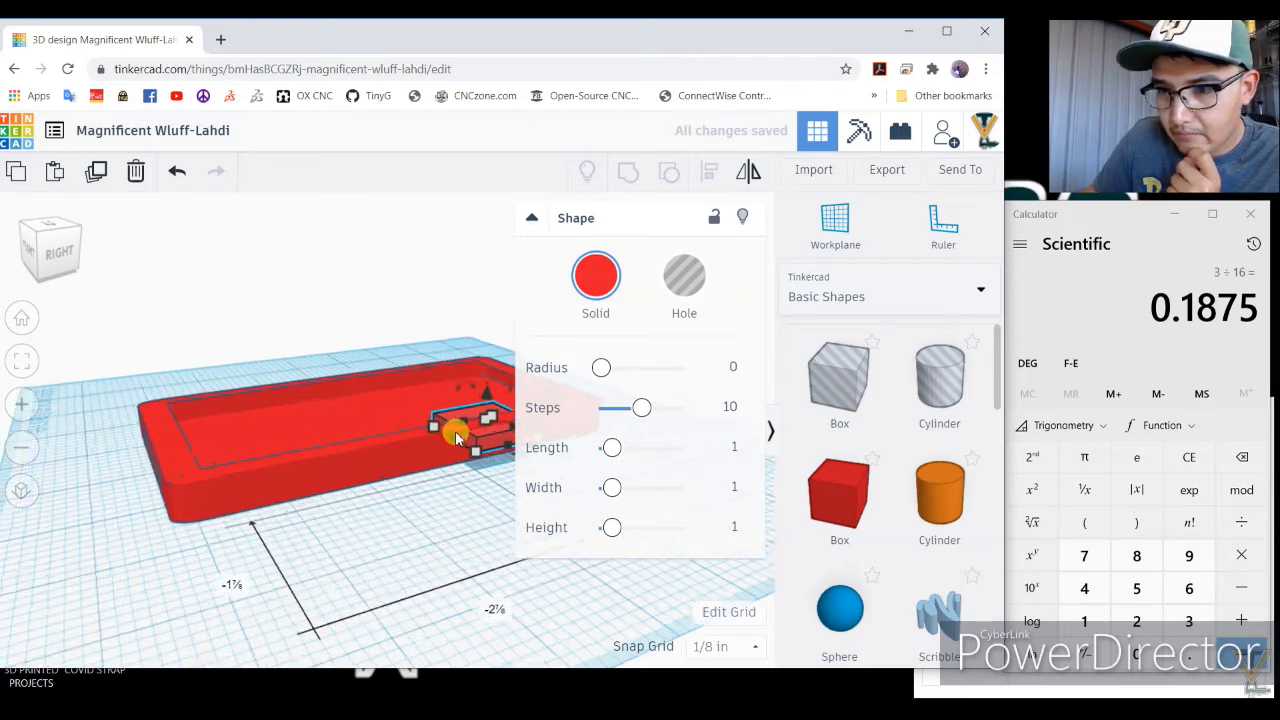
click(57, 253)
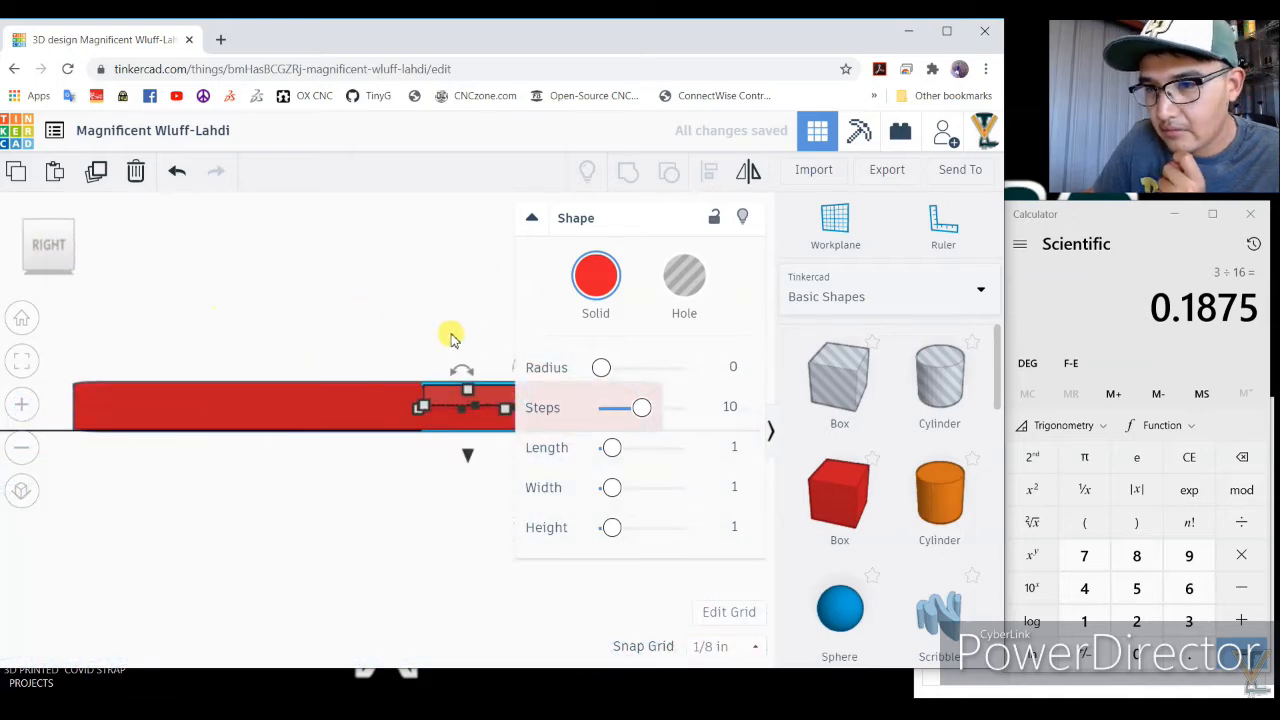
drag(362, 417, 325, 416)
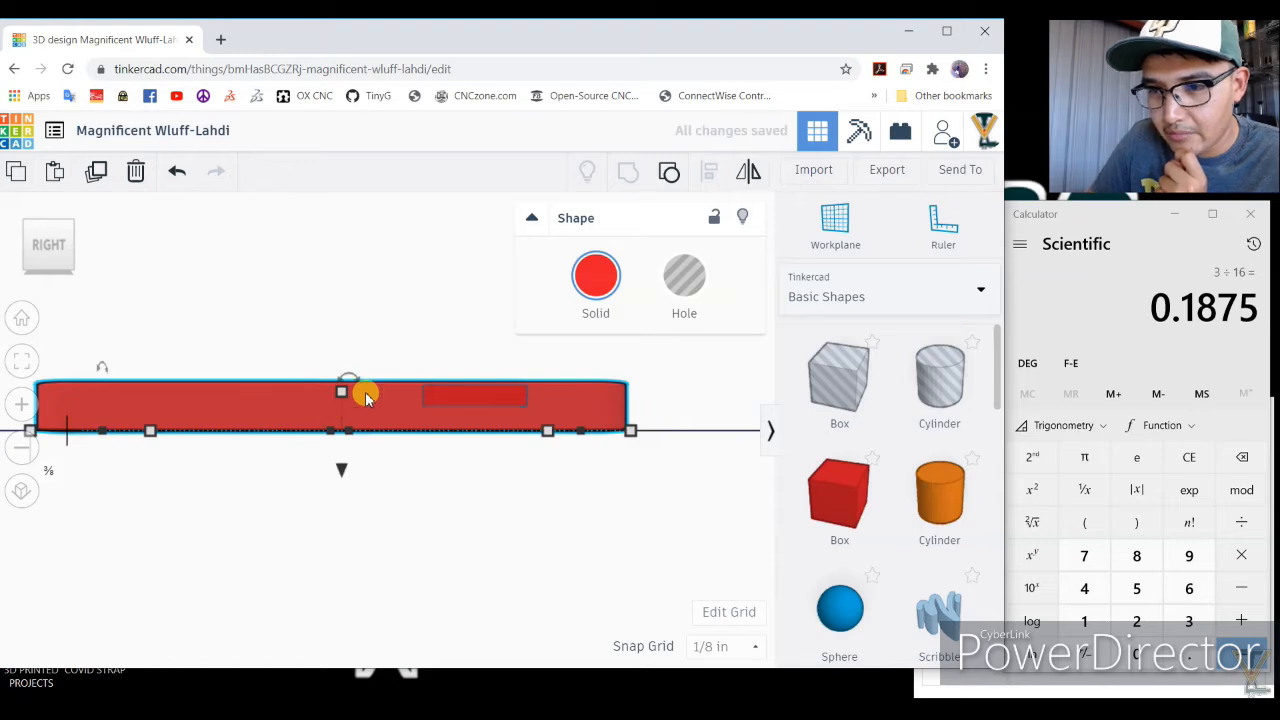
Slide the thin box along the right side wall and lower it to about the middle of the wall's height.
click(500, 402)
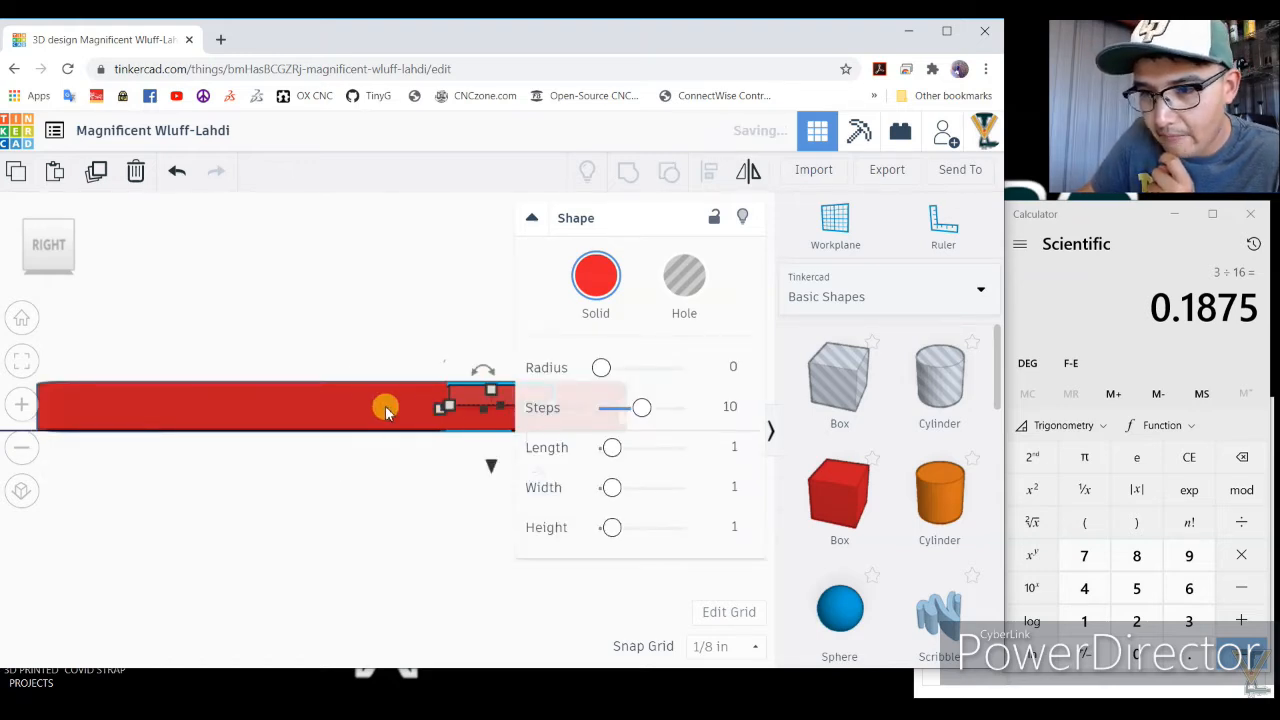
drag(389, 408, 323, 415)
drag(463, 398, 348, 406)
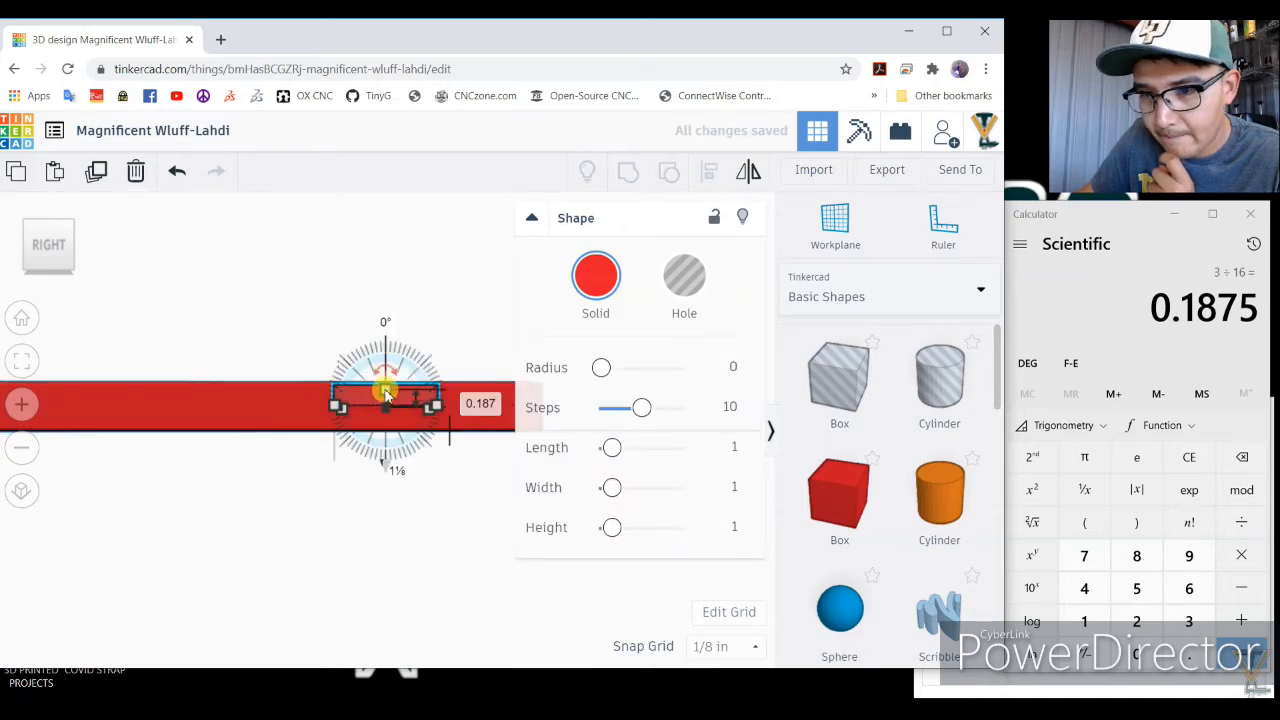
drag(399, 403, 426, 402)
scroll(396, 410, up, 3)
drag(323, 396, 386, 468)
click(358, 472)
scroll(357, 470, down, 5)
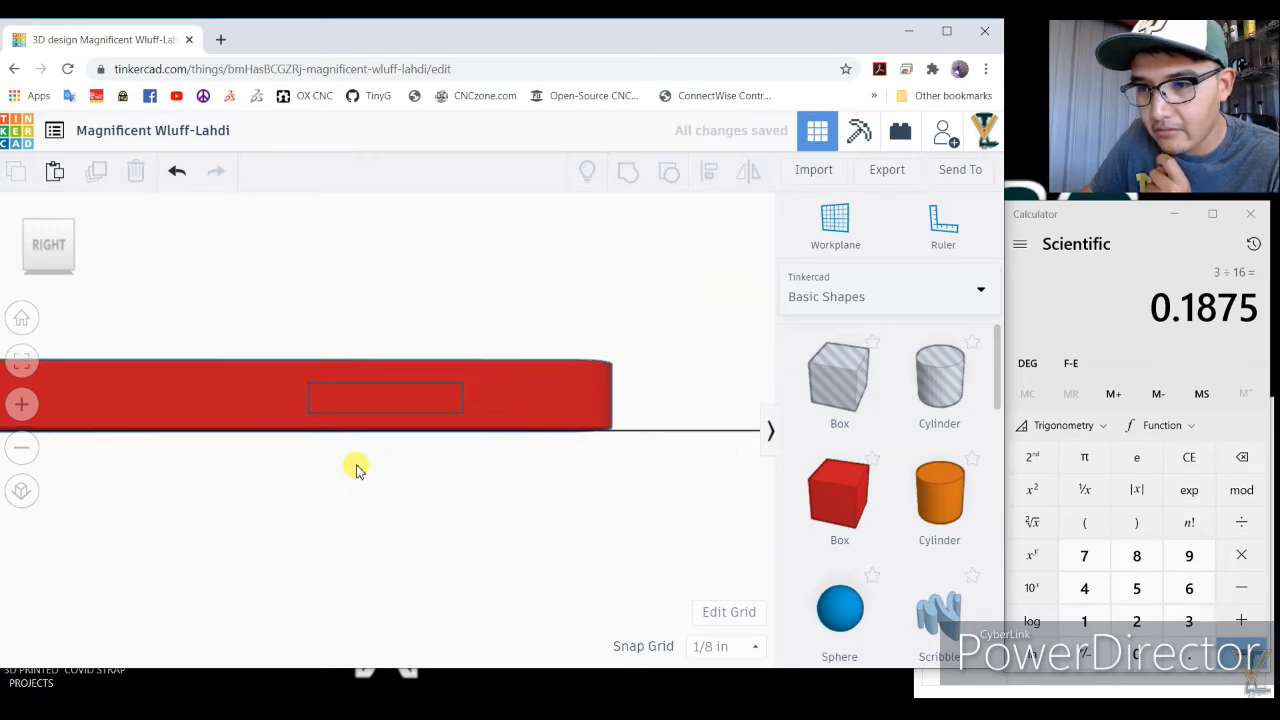
Stretch the thin box's length along the tray's right side wall.
right_drag(409, 369, 429, 443)
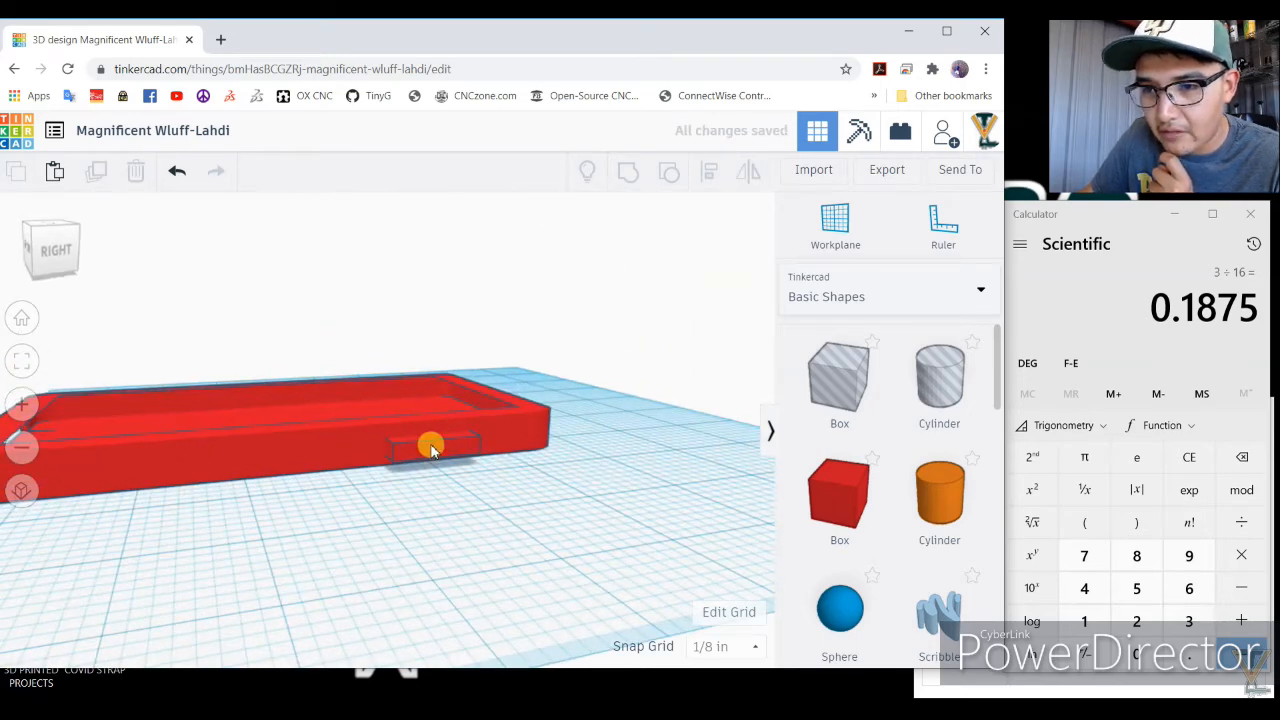
click(432, 452)
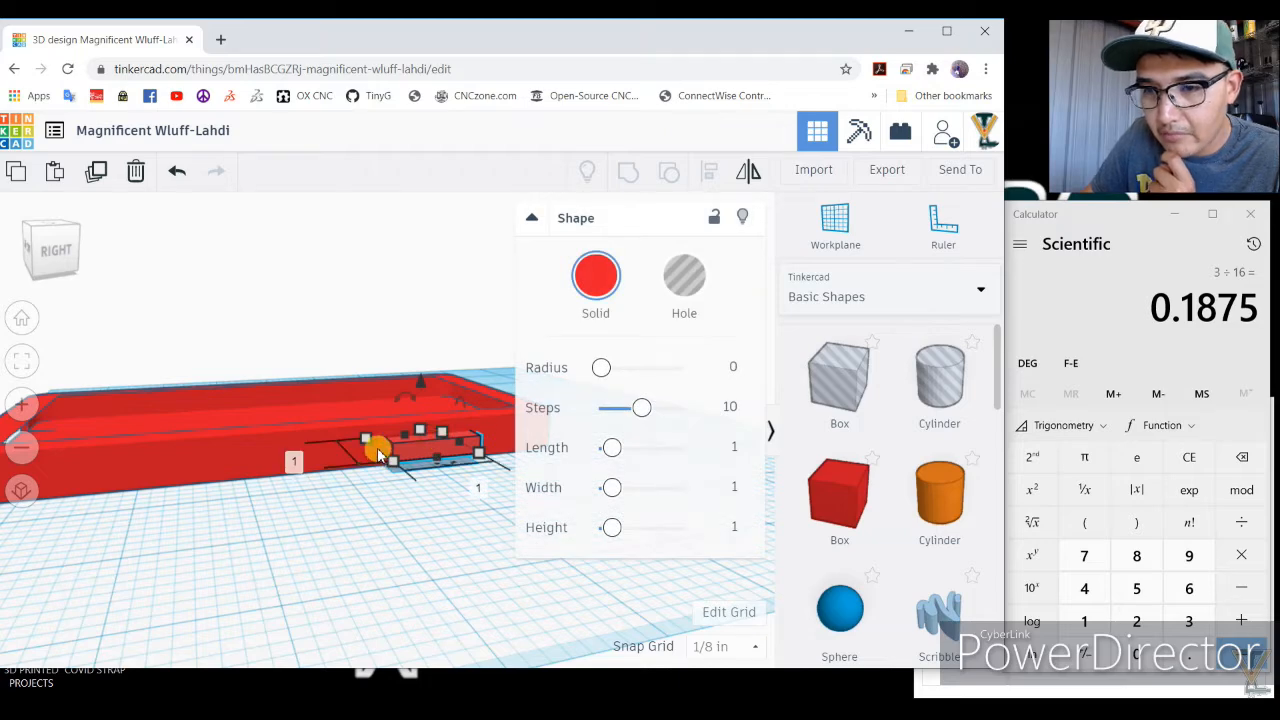
drag(363, 455, 321, 441)
right_drag(336, 350, 358, 393)
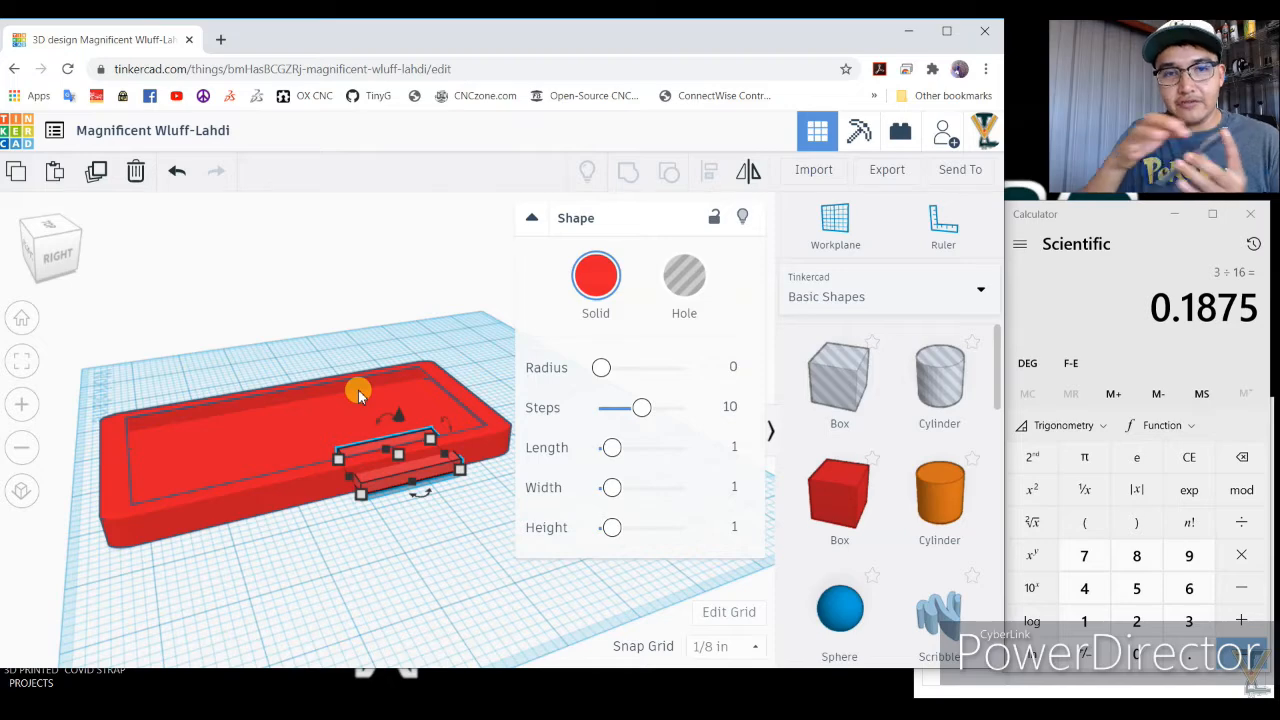
Turn the thin box into a hole and group it with the tray to cut the slot through the right side wall.
click(684, 276)
scroll(289, 317, down, 5)
drag(170, 290, 545, 623)
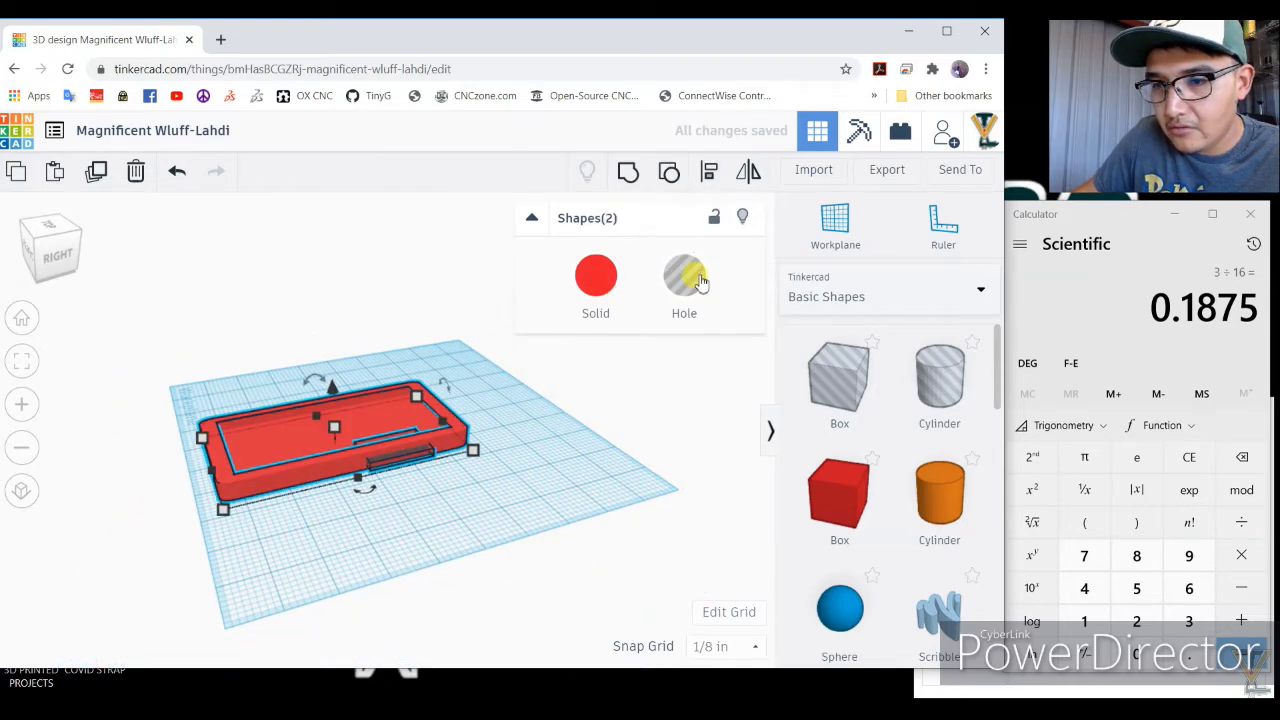
click(627, 171)
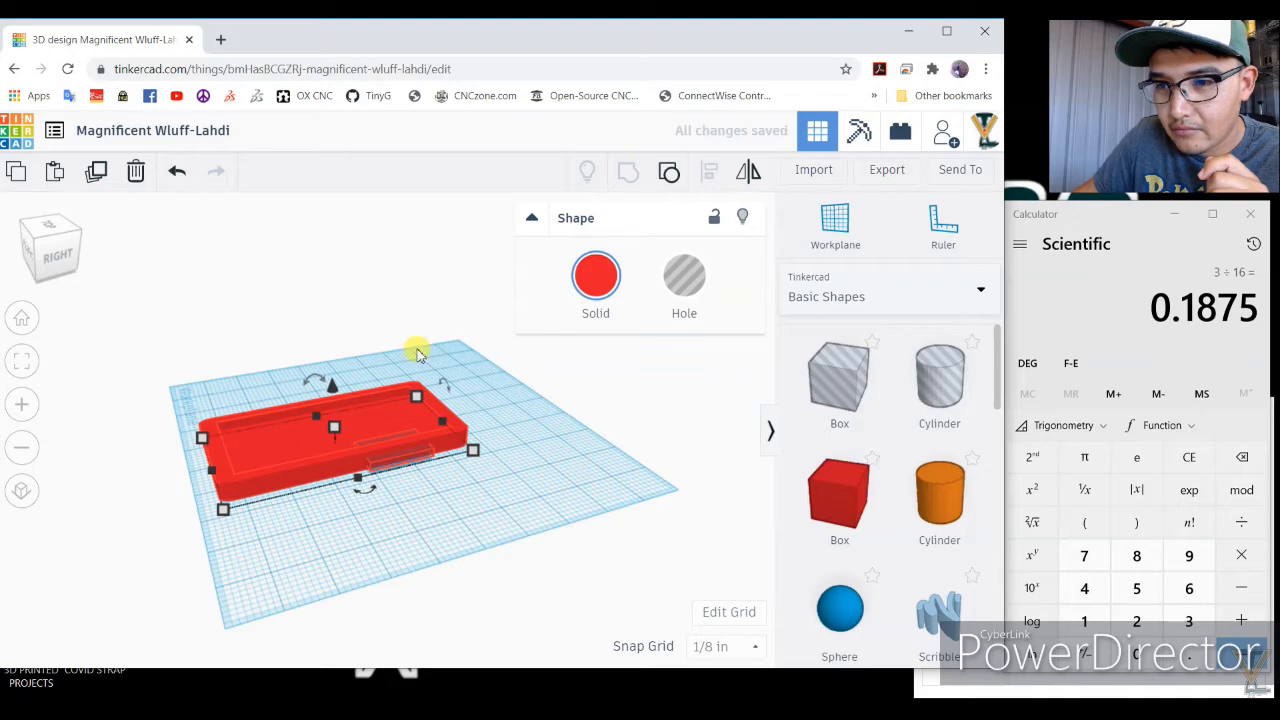
click(352, 310)
Add a solid cylinder on the workplane beside the tray's long side and collapse its shape settings.
right_drag(371, 449, 392, 503)
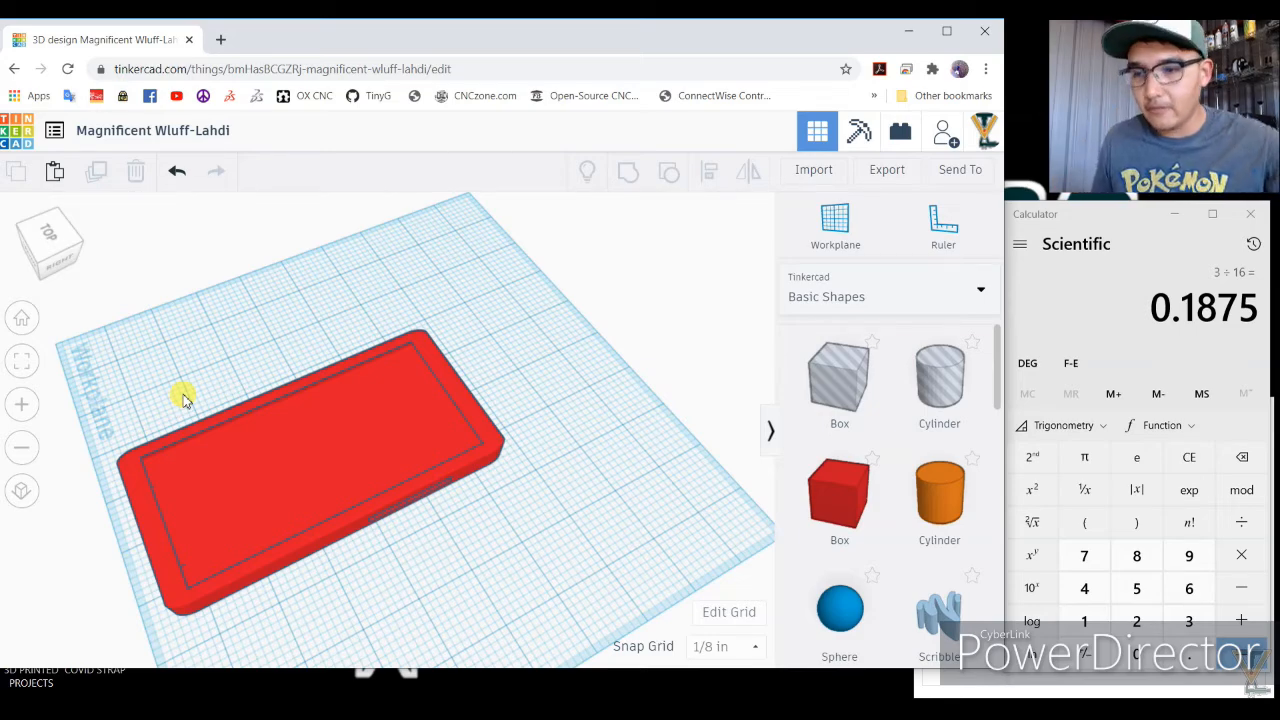
right_drag(334, 411, 364, 427)
click(364, 427)
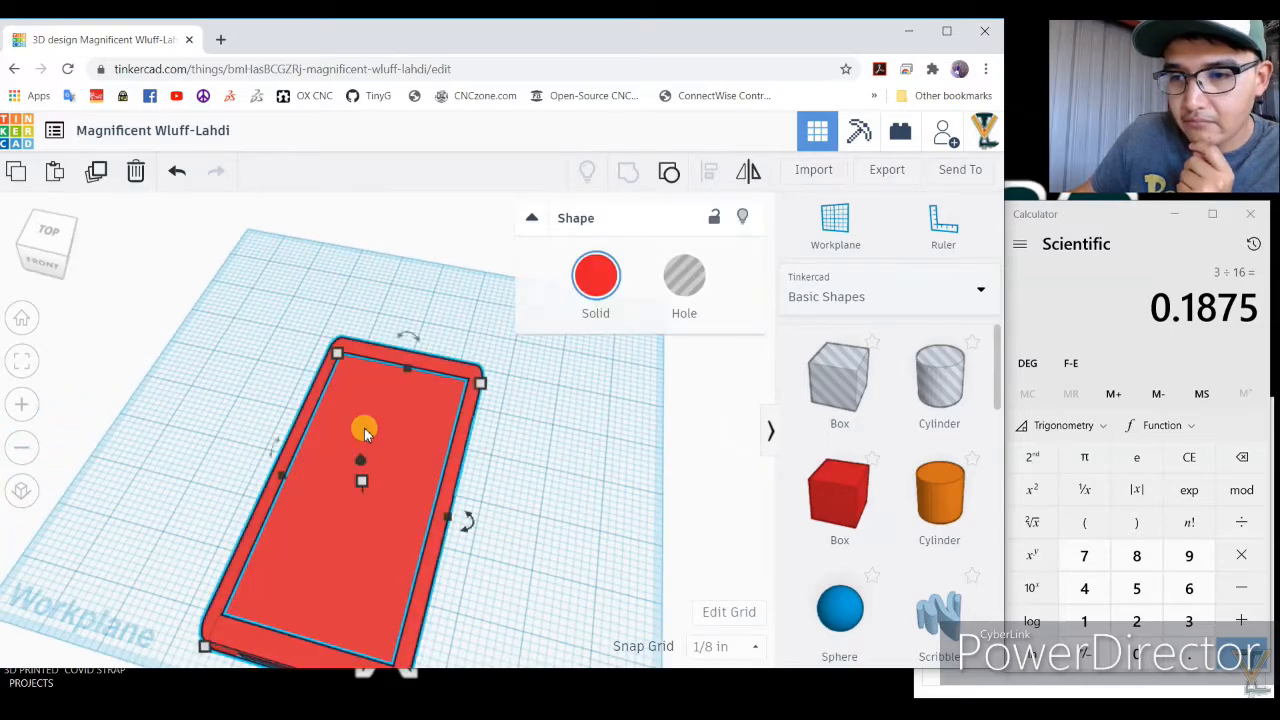
click(236, 370)
click(50, 236)
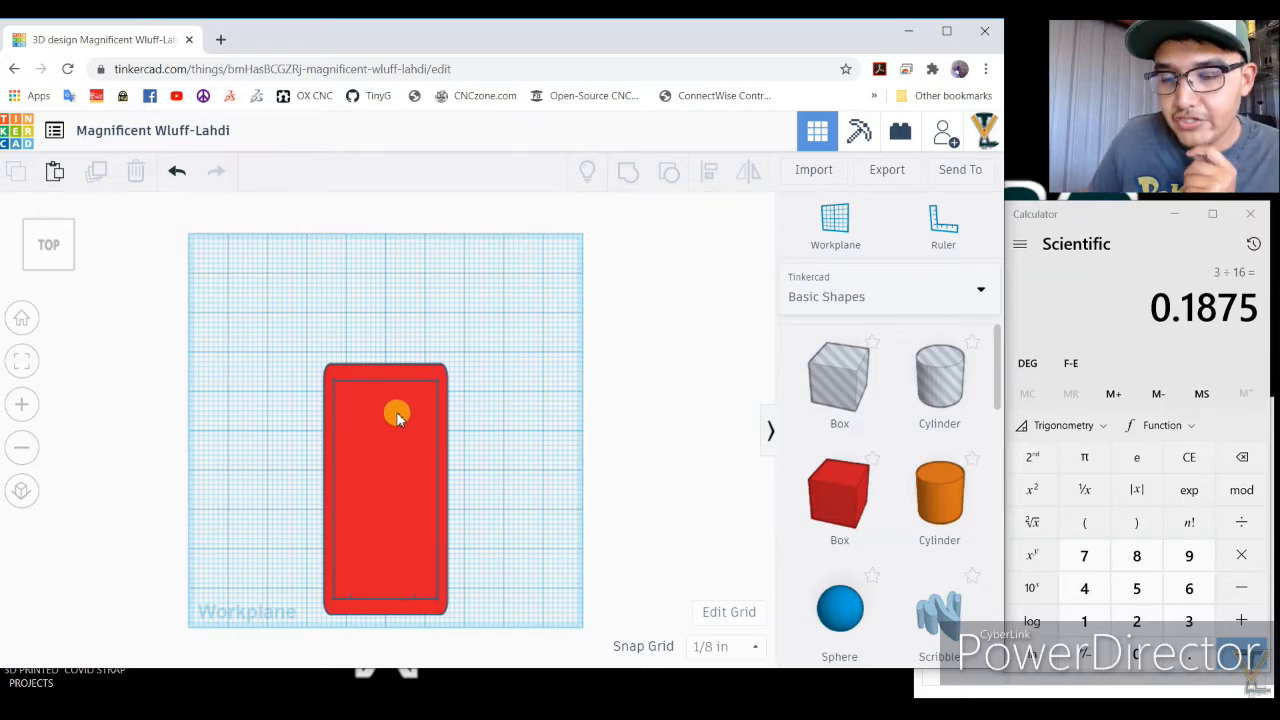
scroll(390, 412, up, 3)
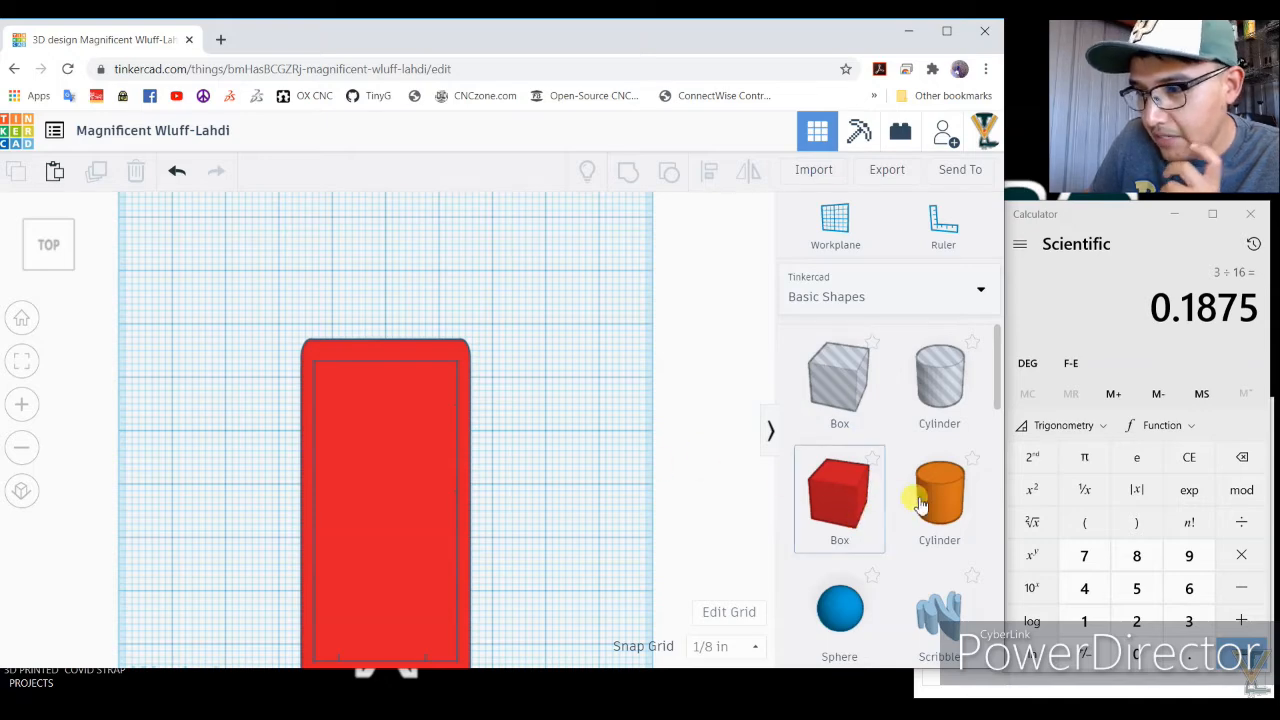
scroll(935, 497, down, 3)
scroll(932, 495, down, 8)
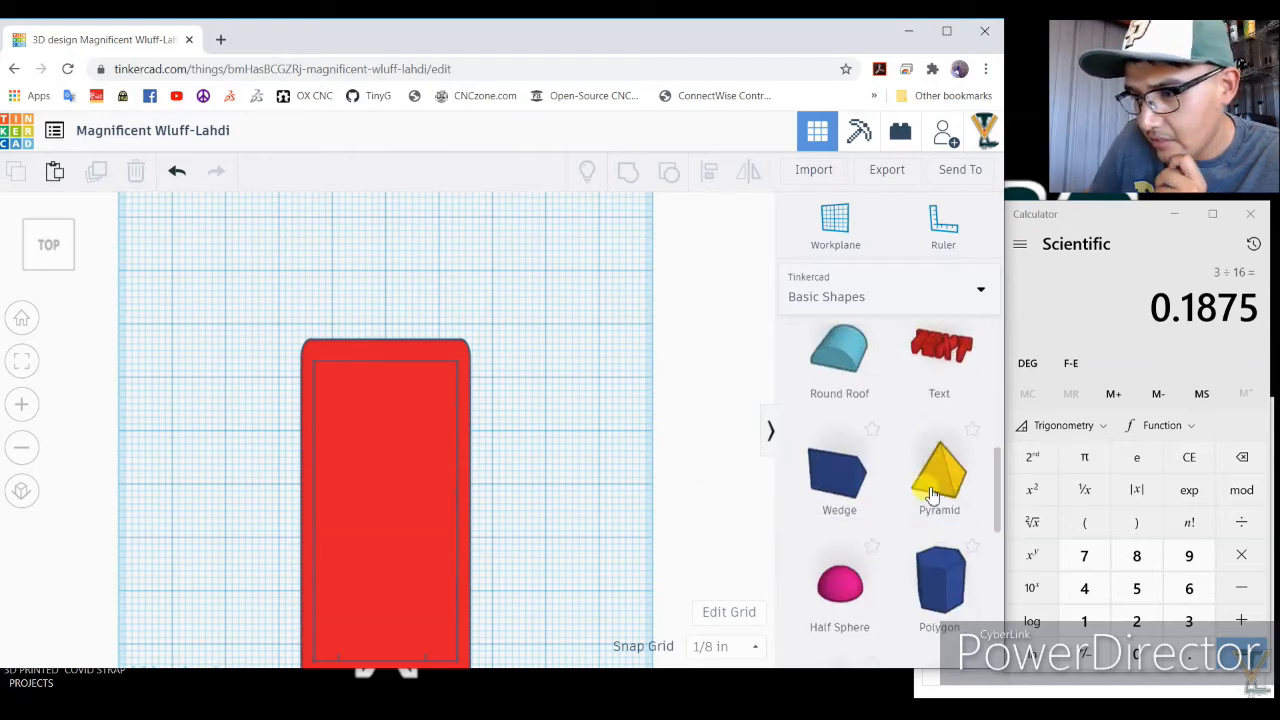
scroll(932, 492, up, 12)
drag(932, 488, 540, 449)
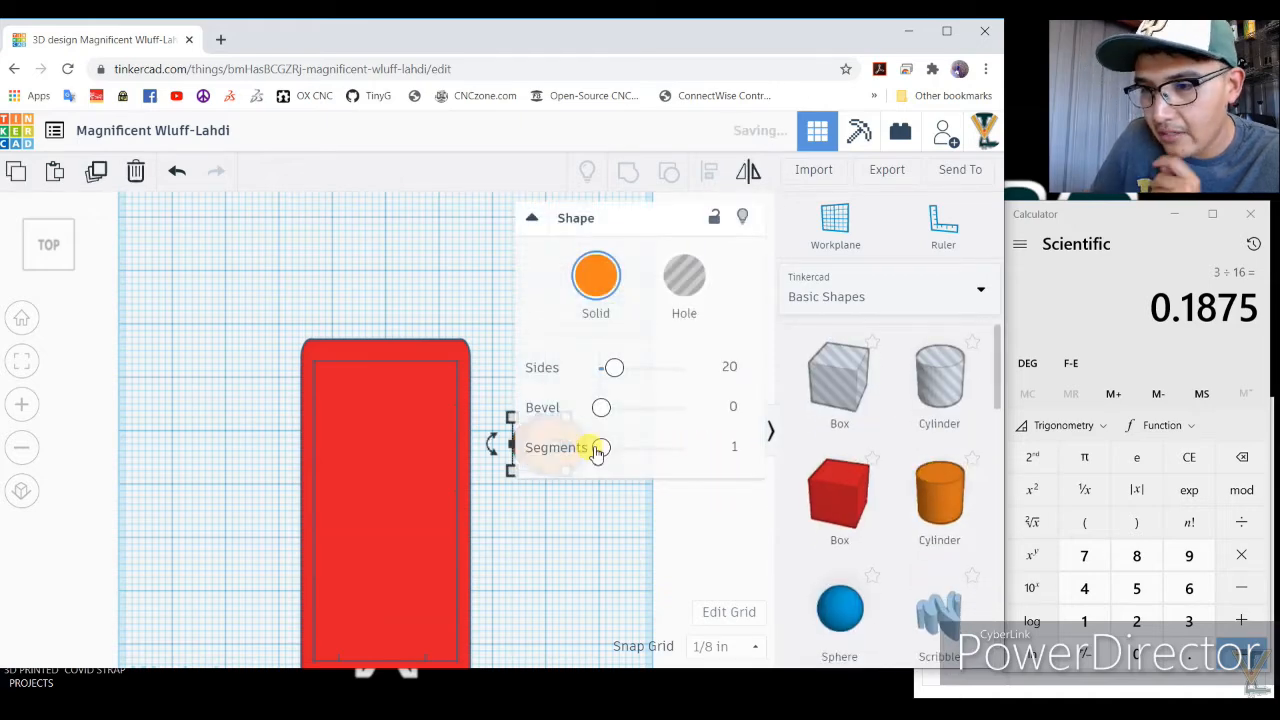
click(533, 218)
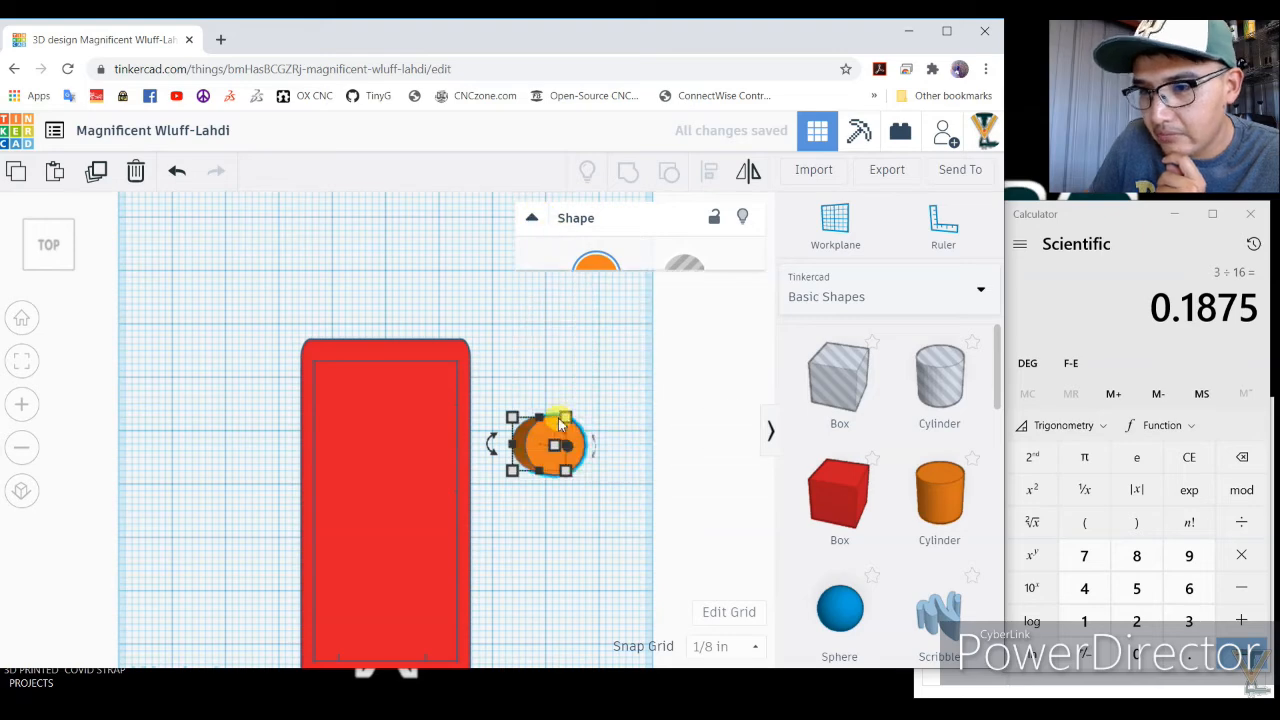
Move the tray aside and reshape the cylinder into a lower oval, 3 inches long and 5/8 inch wide.
drag(394, 431, 280, 447)
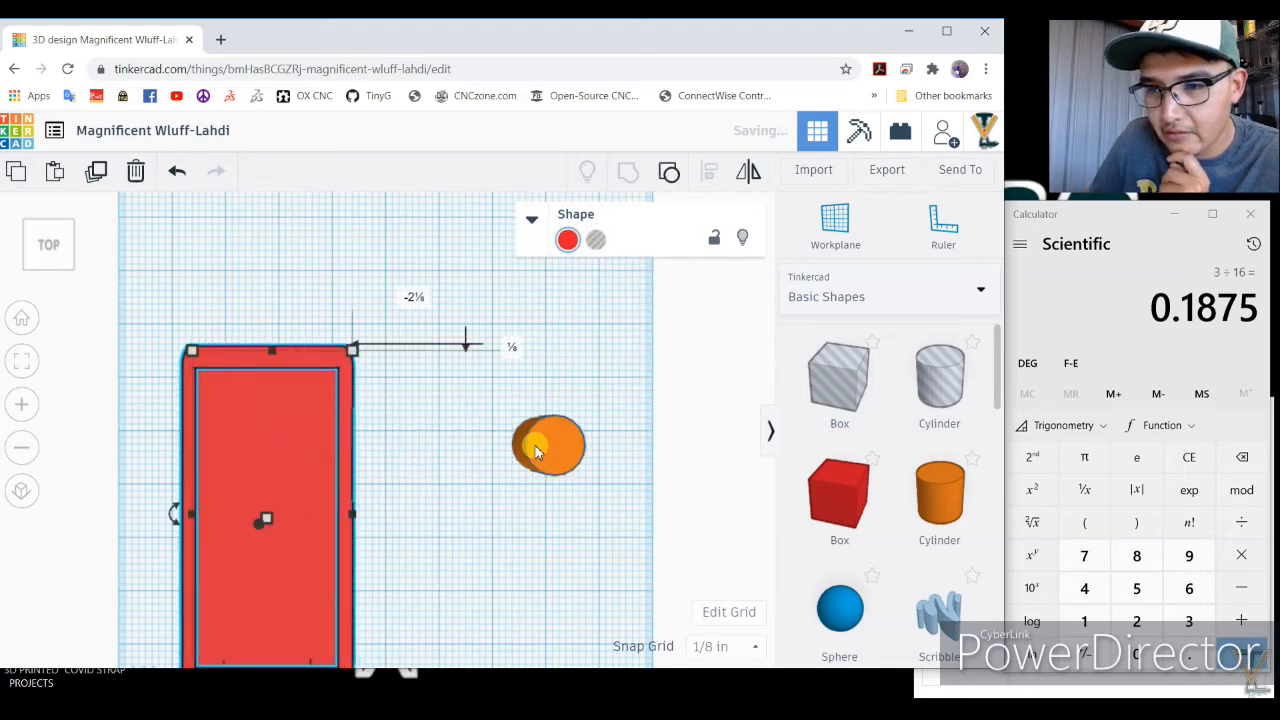
drag(506, 449, 583, 476)
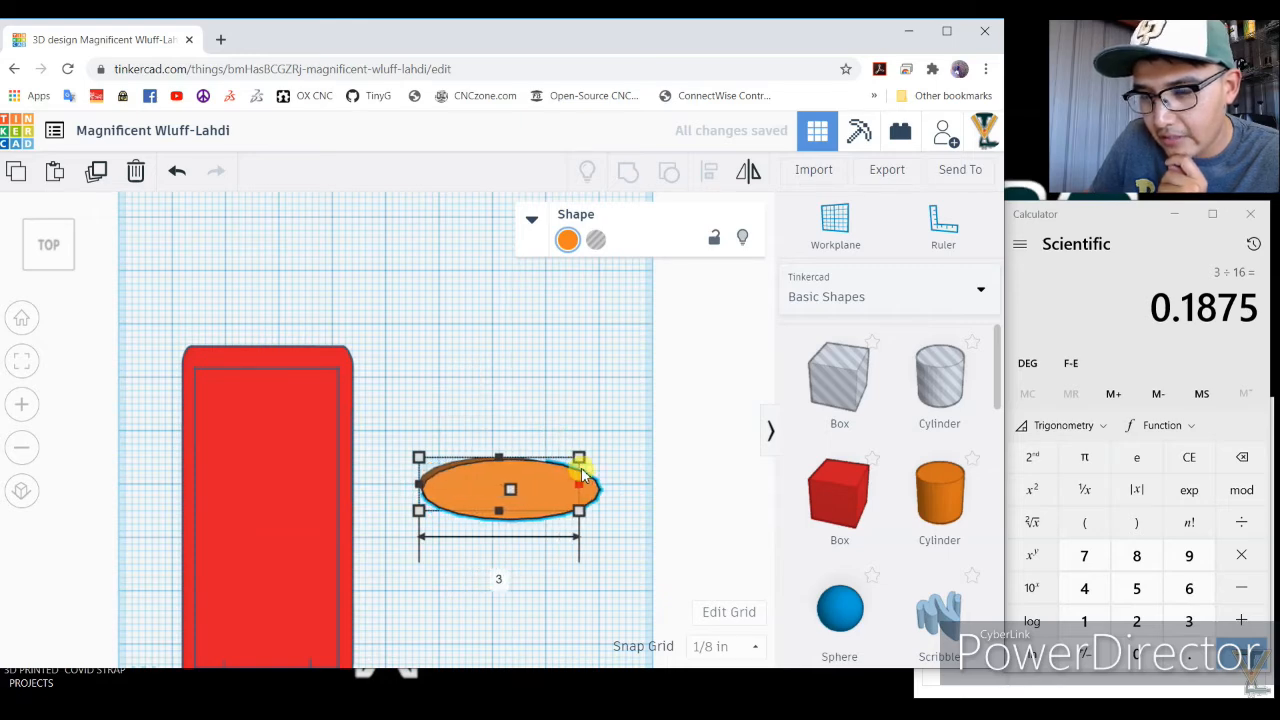
drag(503, 460, 505, 481)
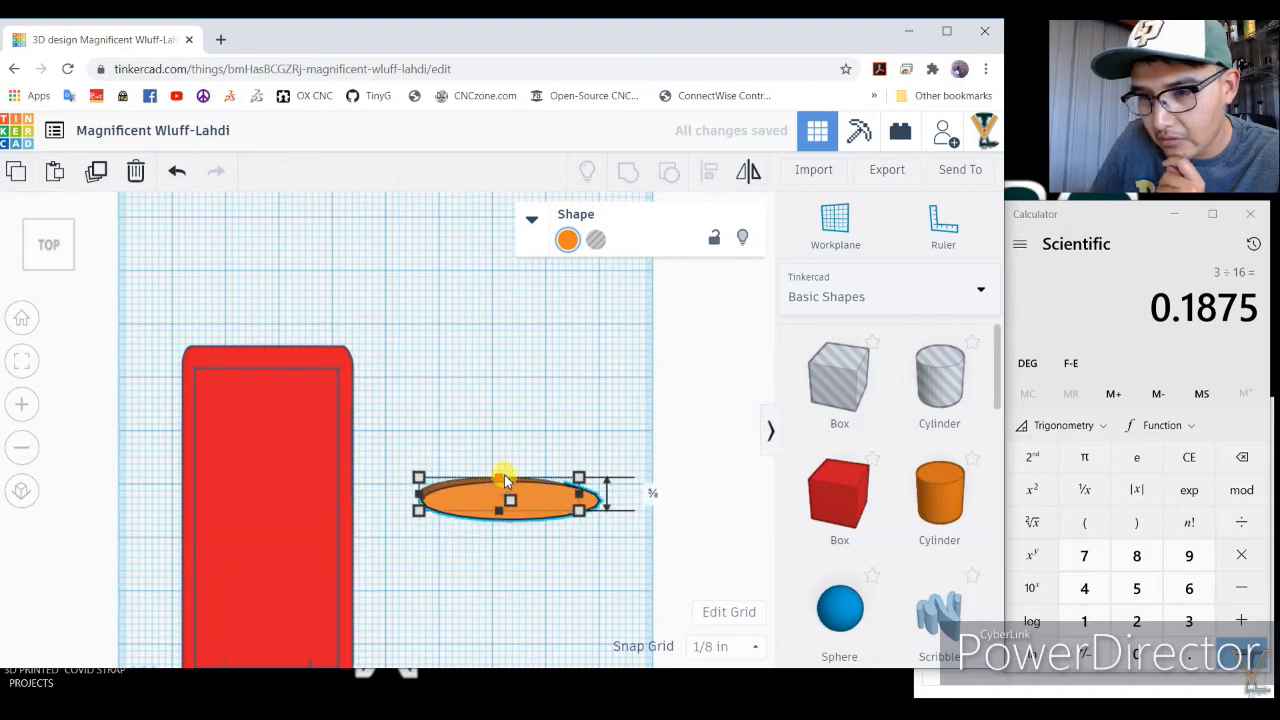
right_drag(549, 551, 497, 402)
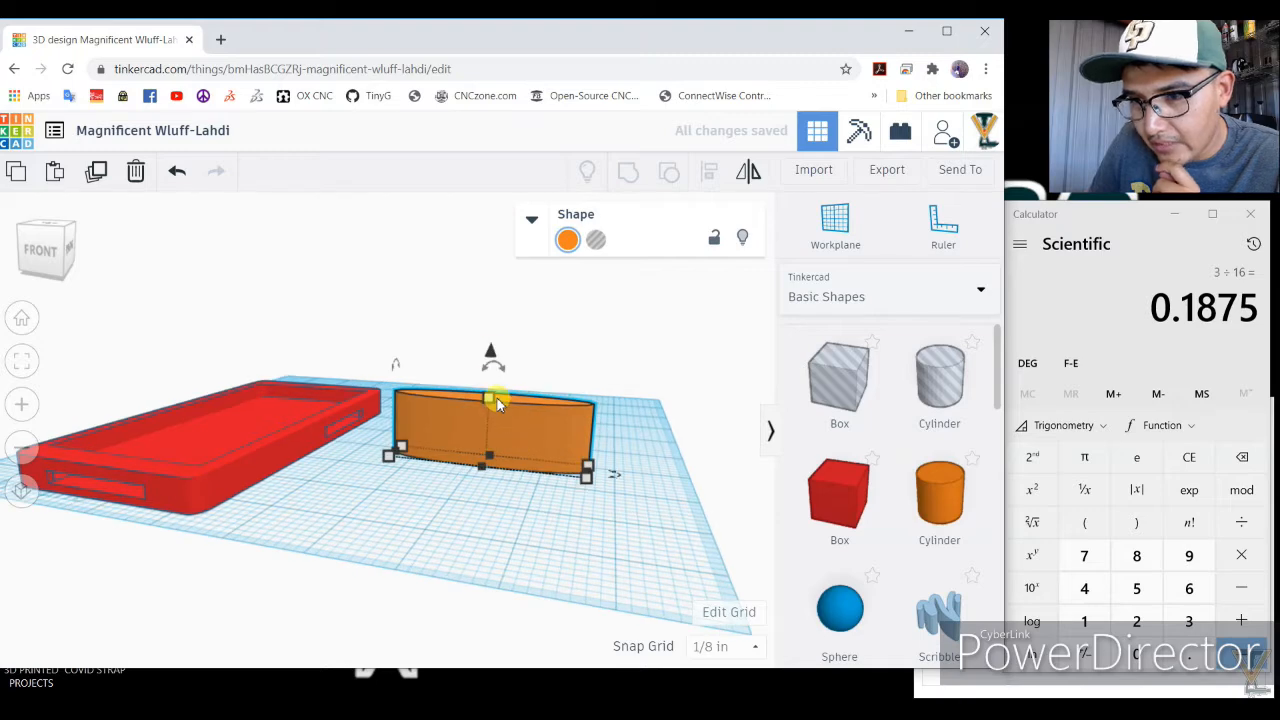
drag(492, 367, 488, 428)
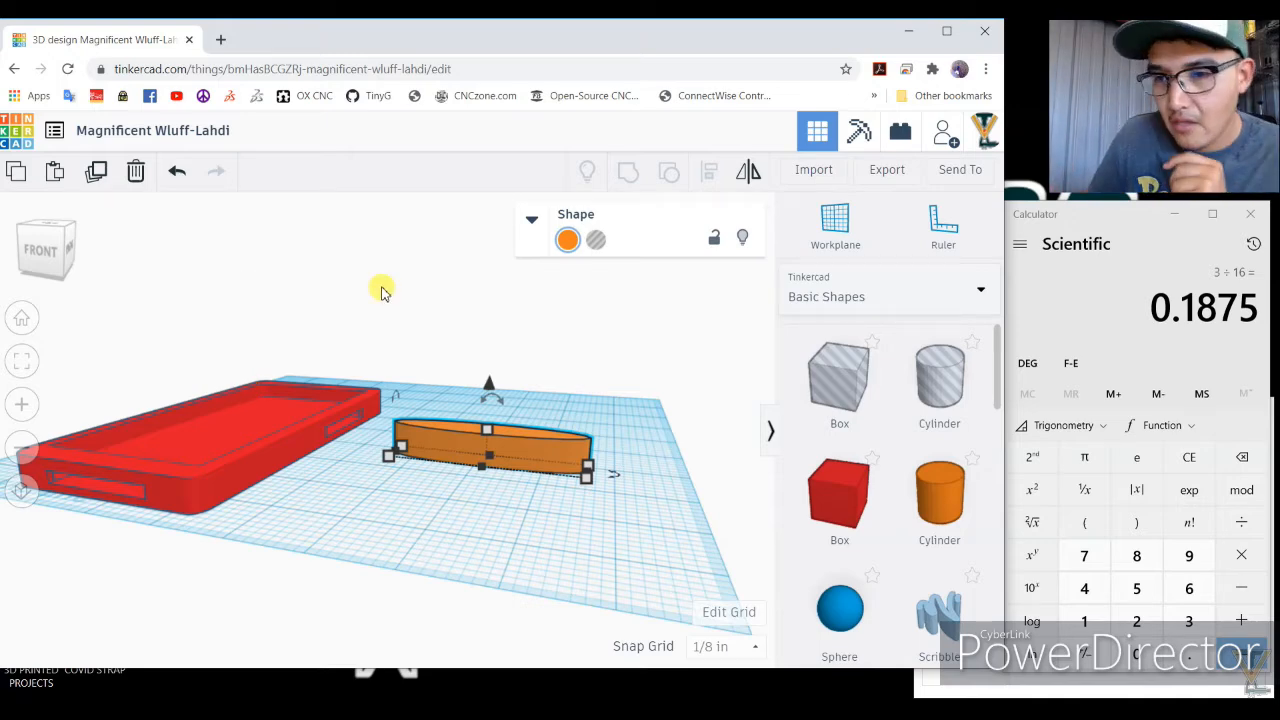
Move the oval cylinder onto the tray near its far end and shorten it to fit between the side walls.
right_drag(381, 290, 471, 486)
drag(471, 484, 229, 420)
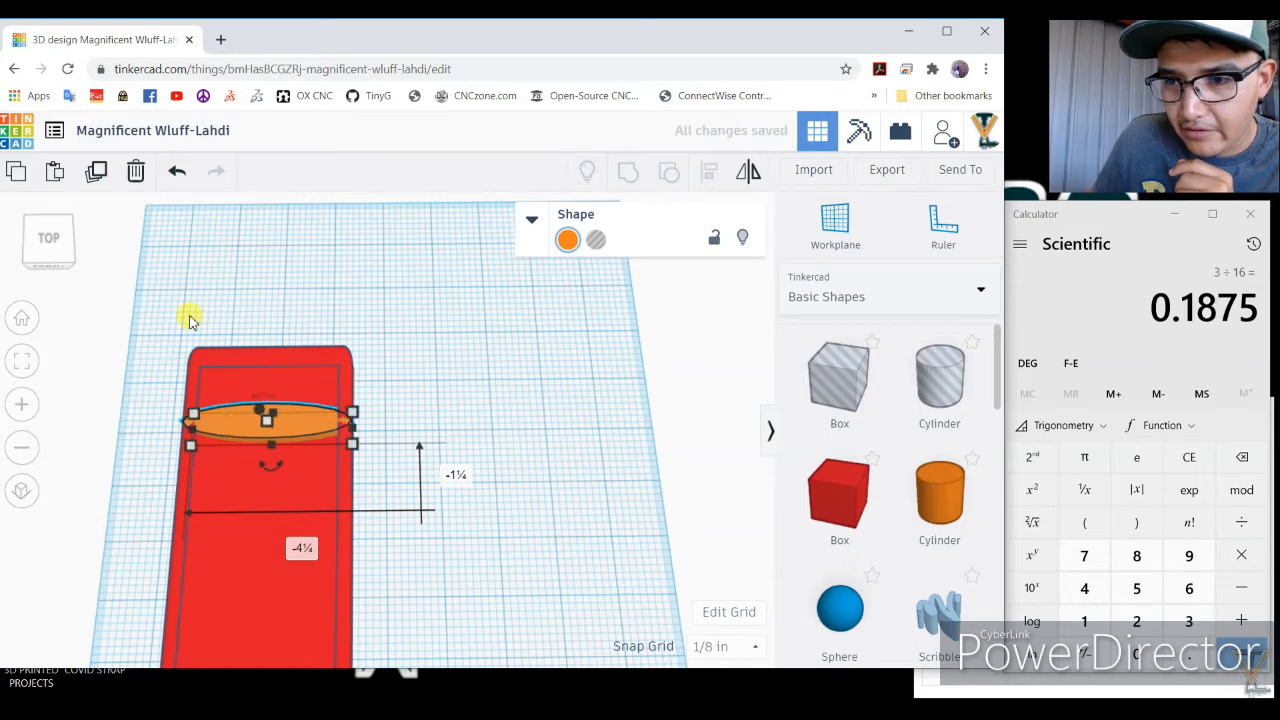
click(46, 240)
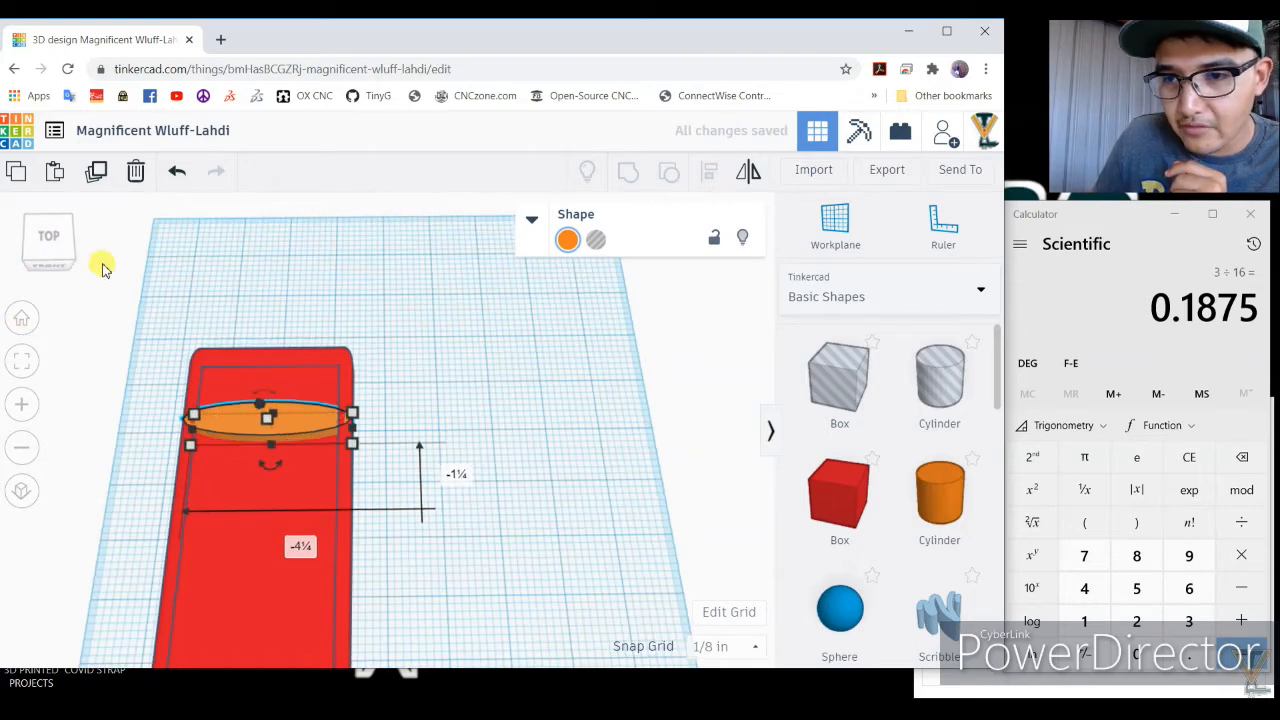
click(49, 241)
scroll(288, 440, down, 3)
scroll(290, 444, up, 3)
drag(175, 431, 284, 422)
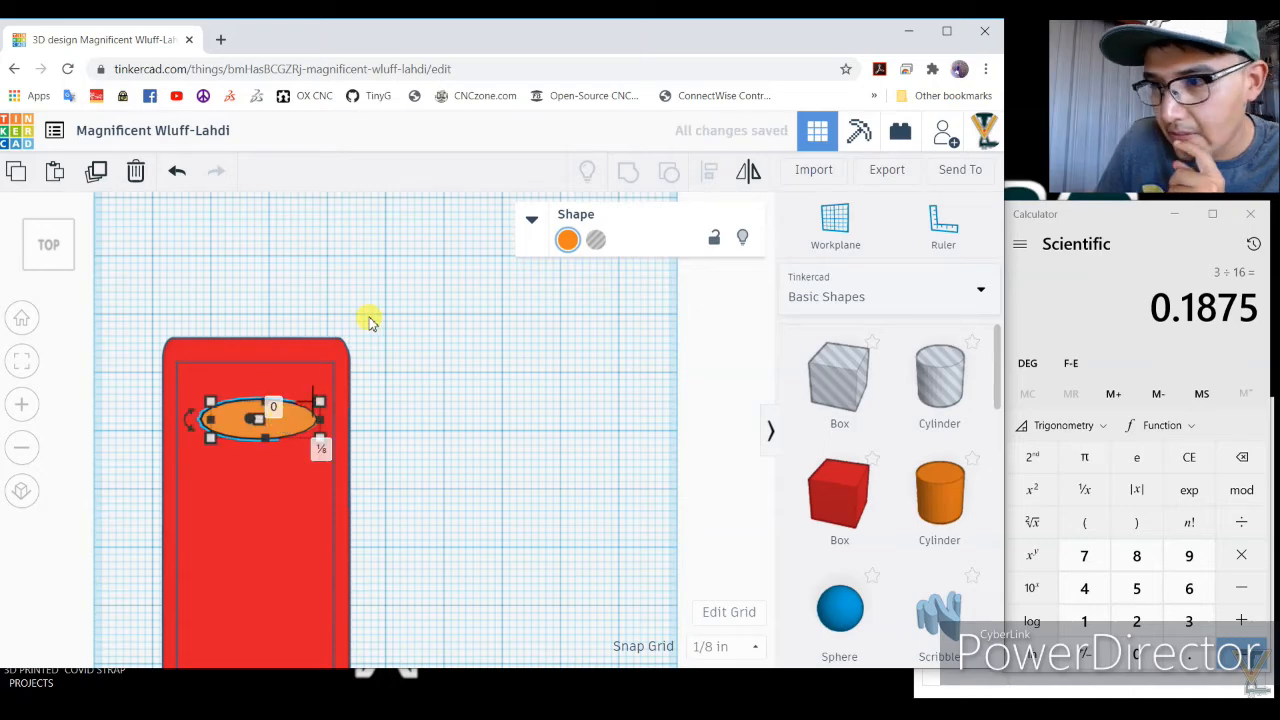
Shift the tray toward the middle of the workplane and place the oval cylinder midway between its side walls near the far end.
scroll(309, 291, down, 3)
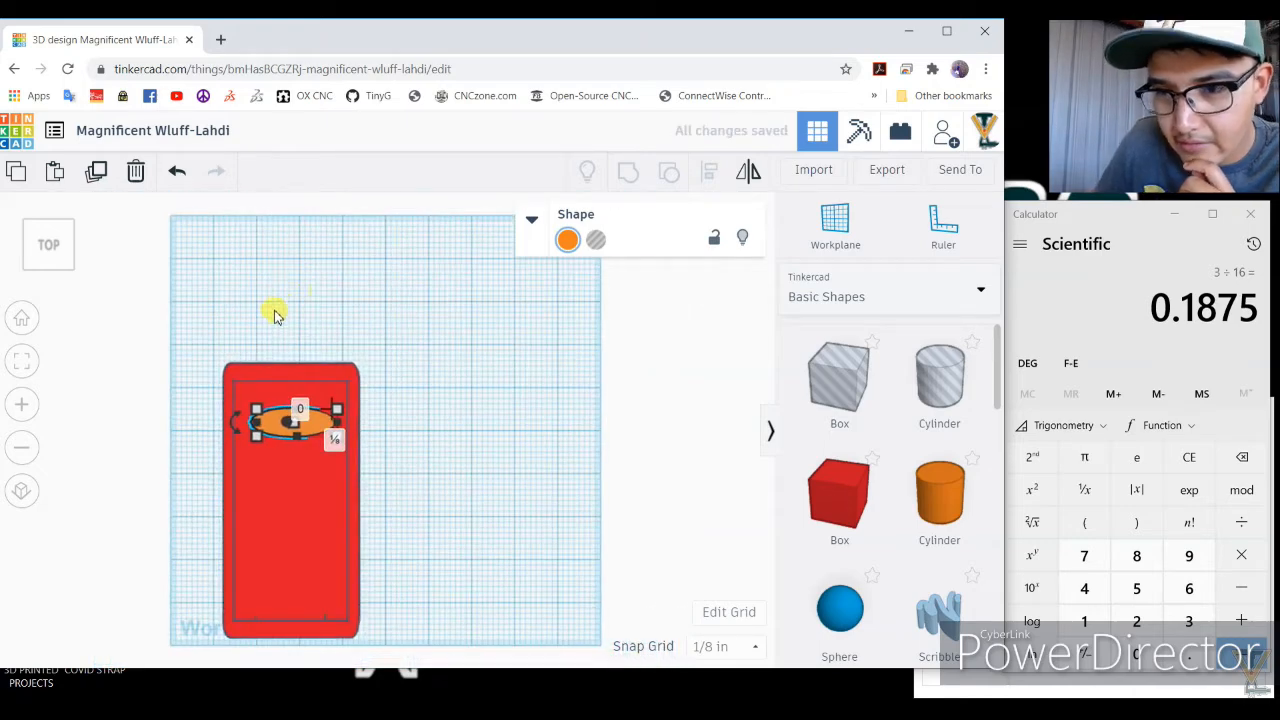
scroll(288, 420, up, 2)
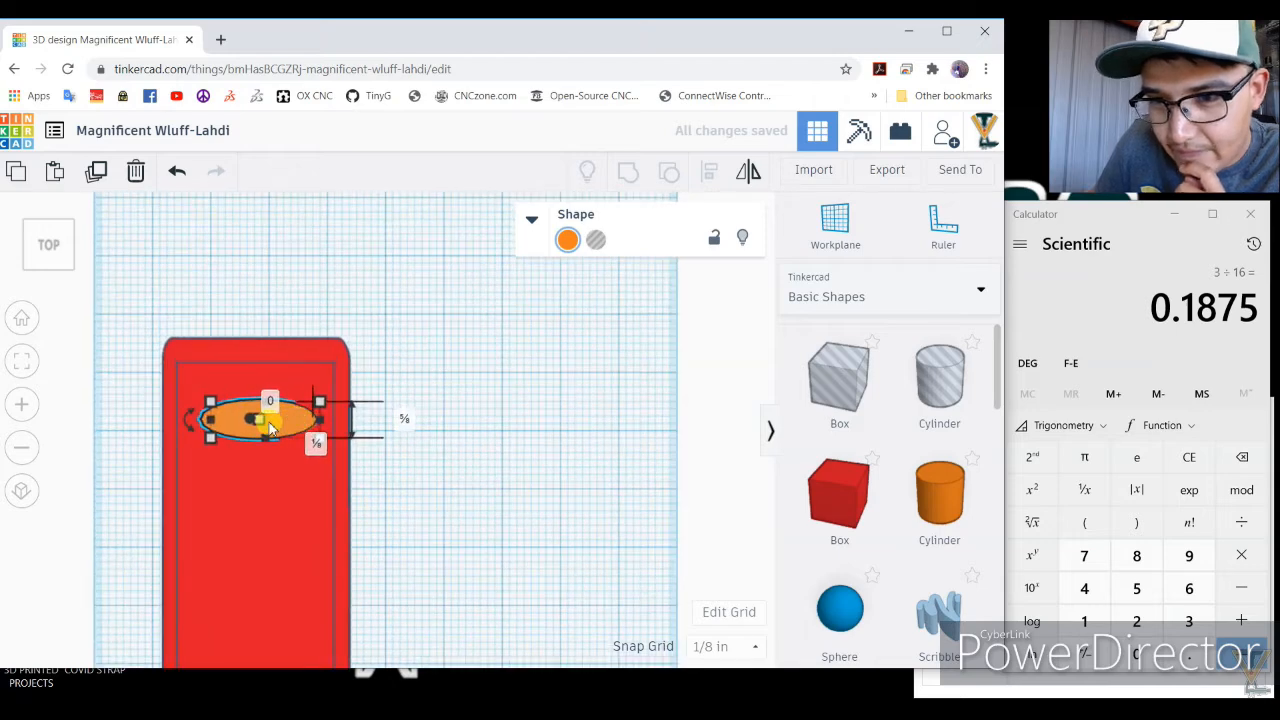
drag(252, 367, 368, 349)
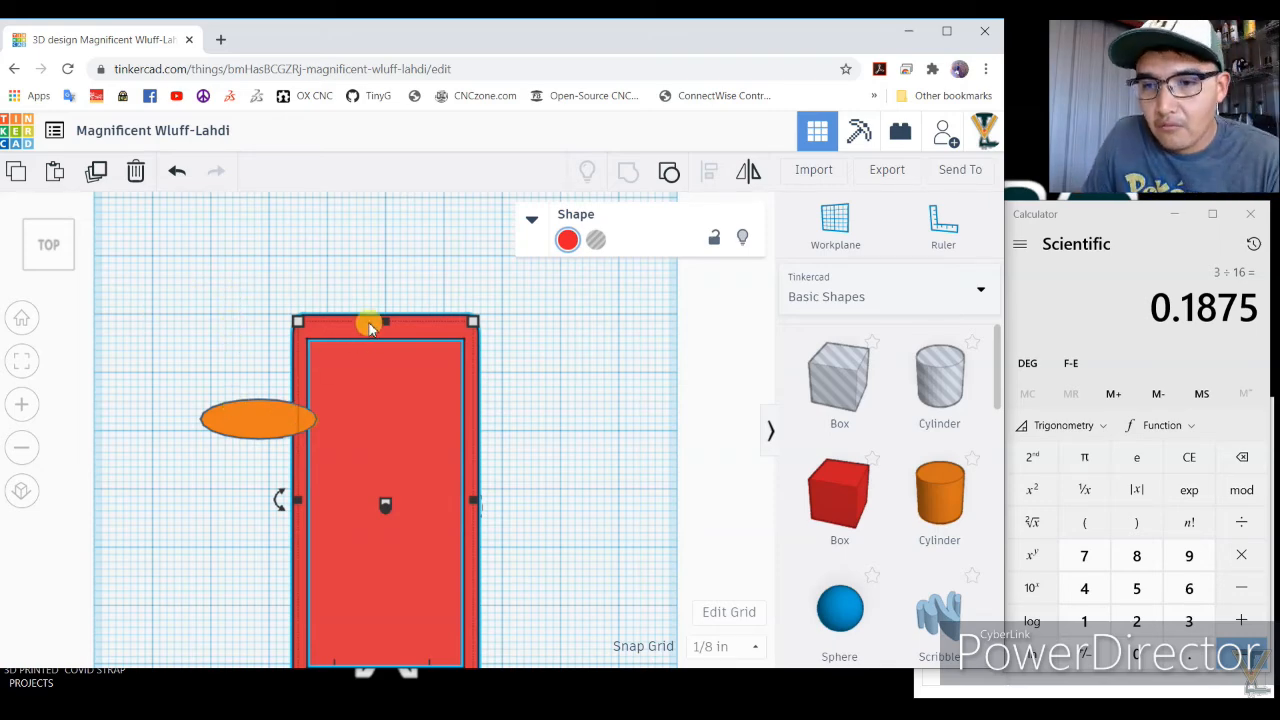
drag(349, 336, 343, 359)
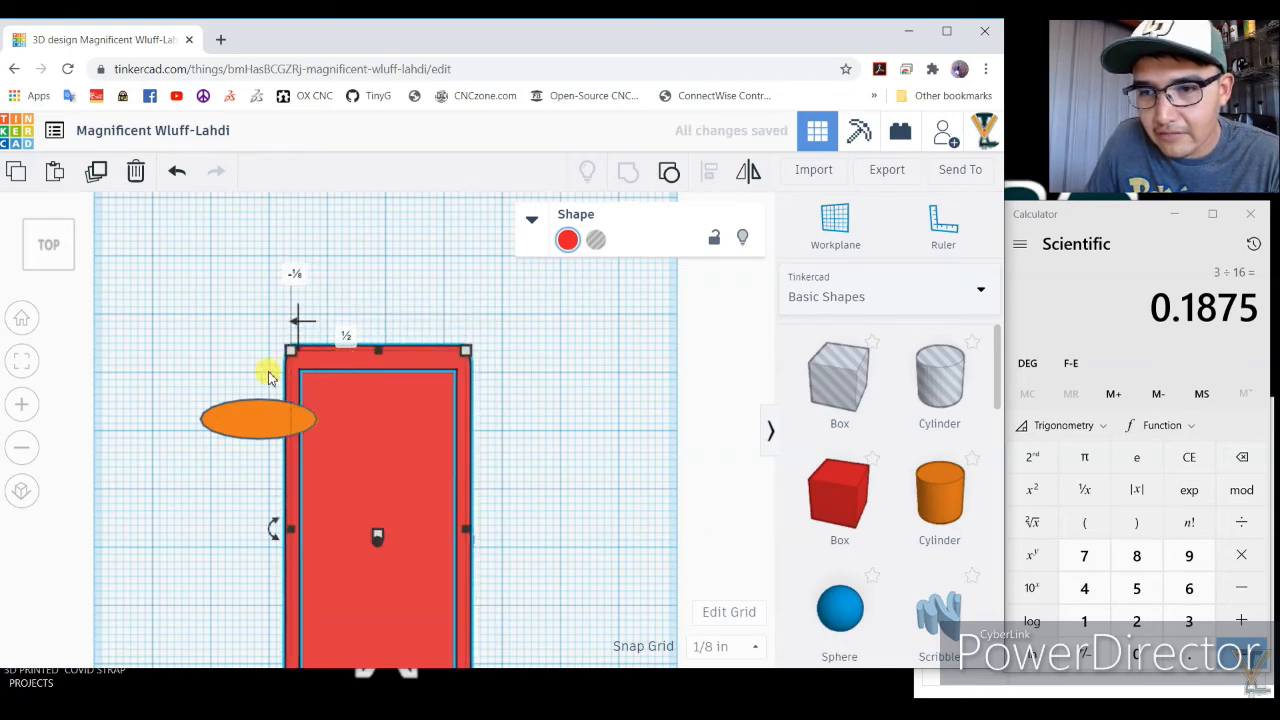
drag(231, 418, 175, 517)
click(533, 383)
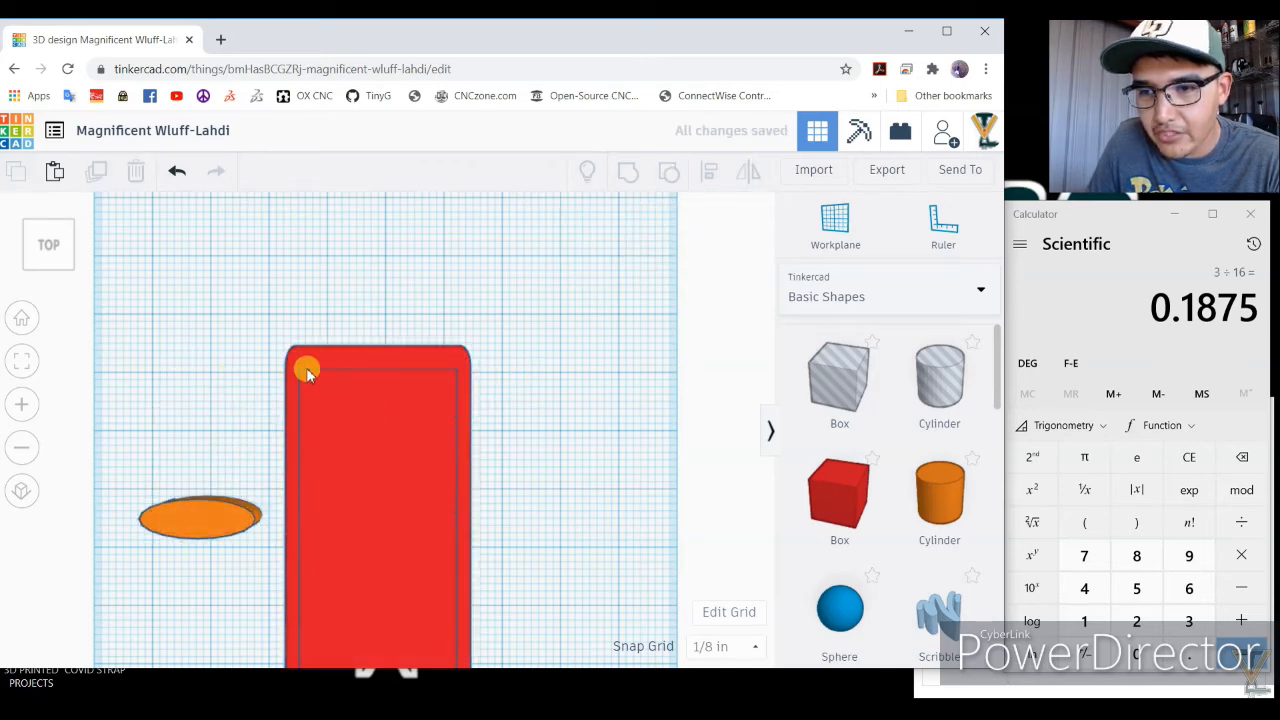
drag(248, 500, 395, 426)
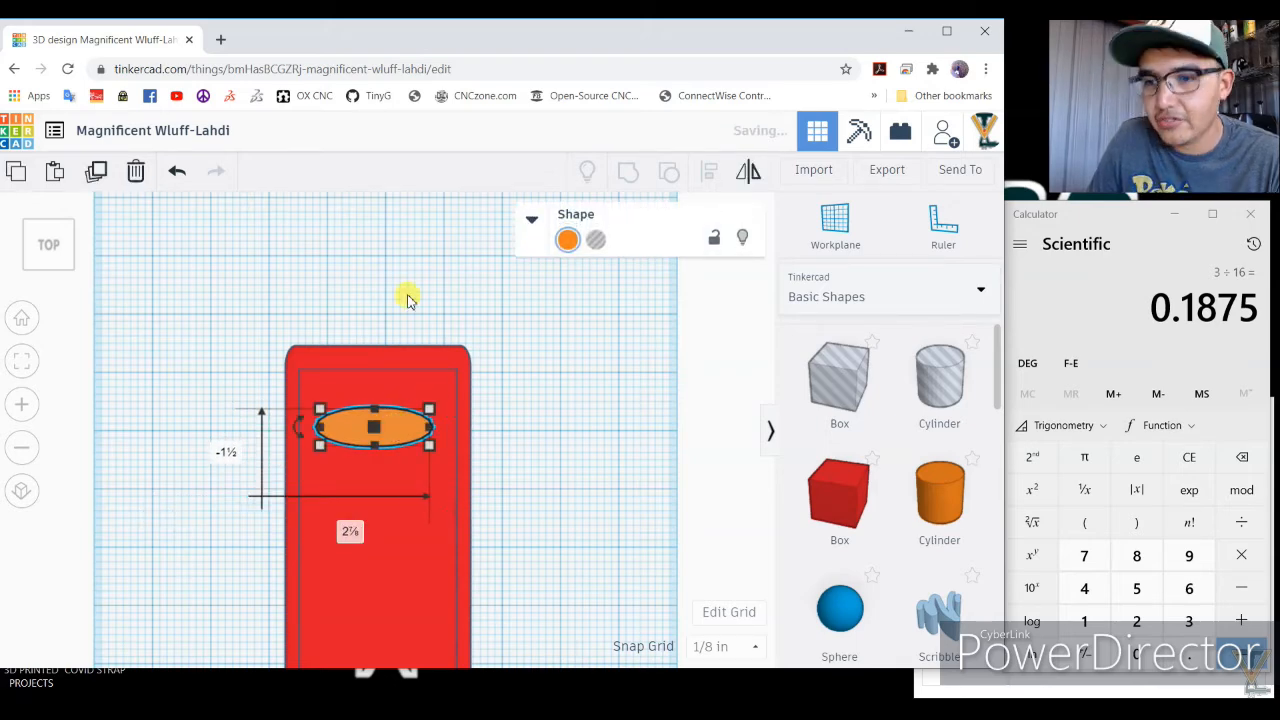
Lower the oval cylinder so that it passes through the tray's floor.
click(409, 294)
right_drag(343, 420, 382, 400)
right_drag(404, 445, 410, 418)
click(410, 418)
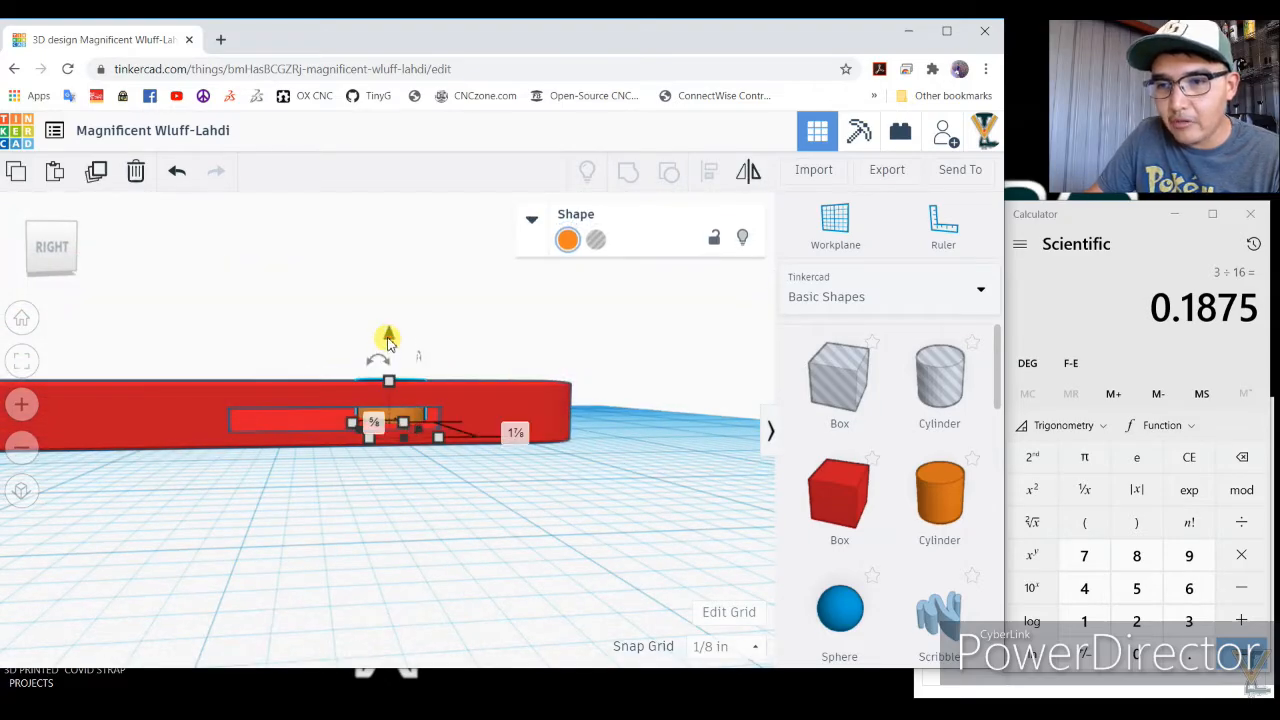
drag(389, 340, 393, 360)
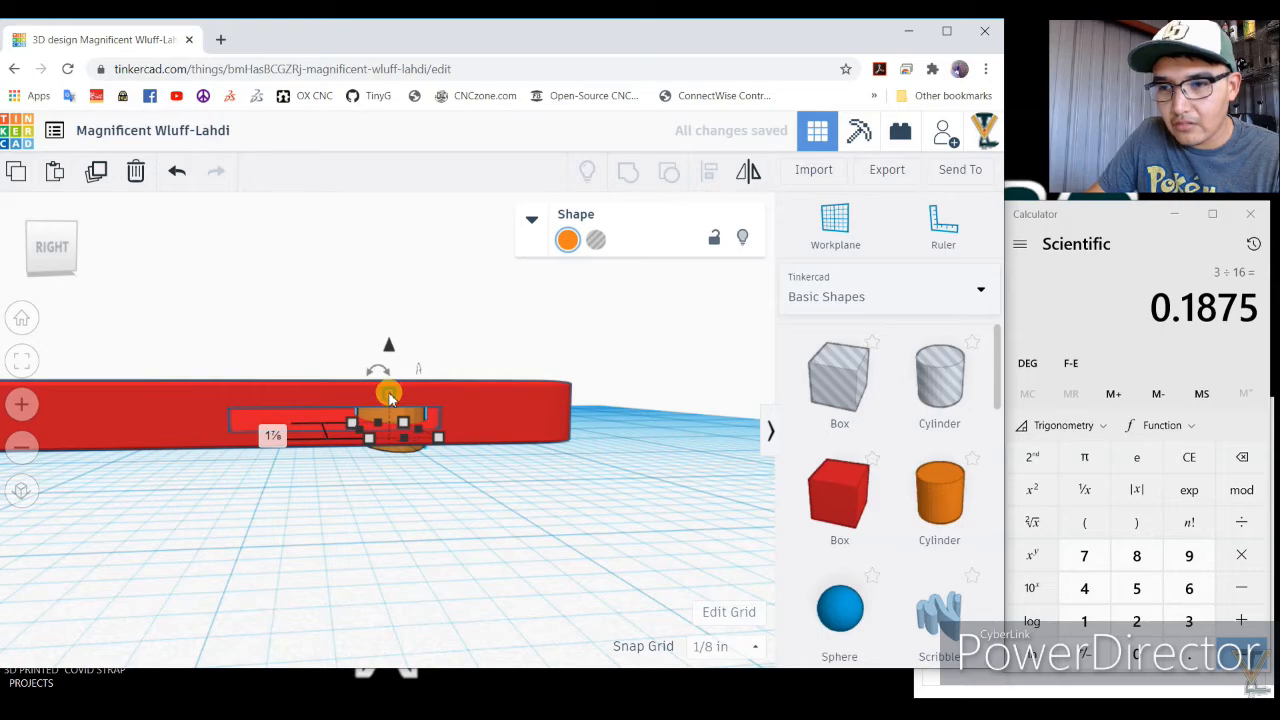
Turn the oval cylinder into a hole and group it with the tray to cut an oval opening through the floor.
right_drag(400, 457, 414, 334)
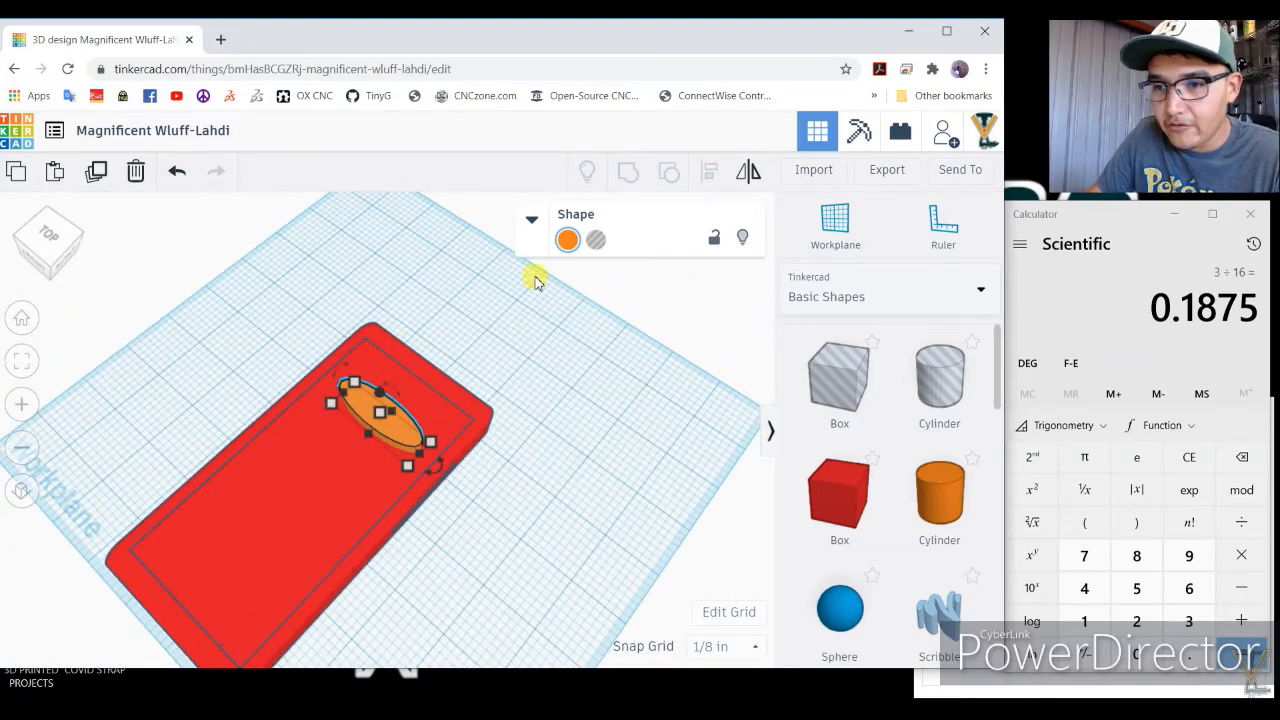
click(527, 342)
scroll(470, 320, down, 5)
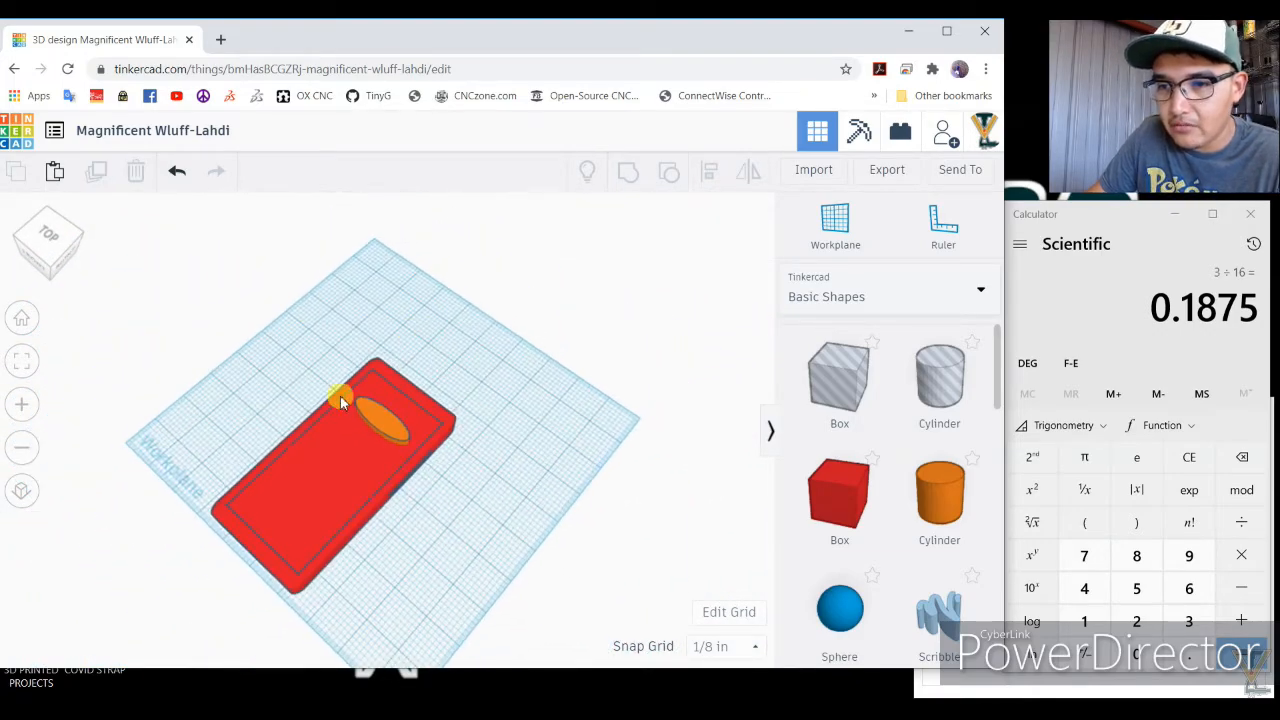
click(378, 424)
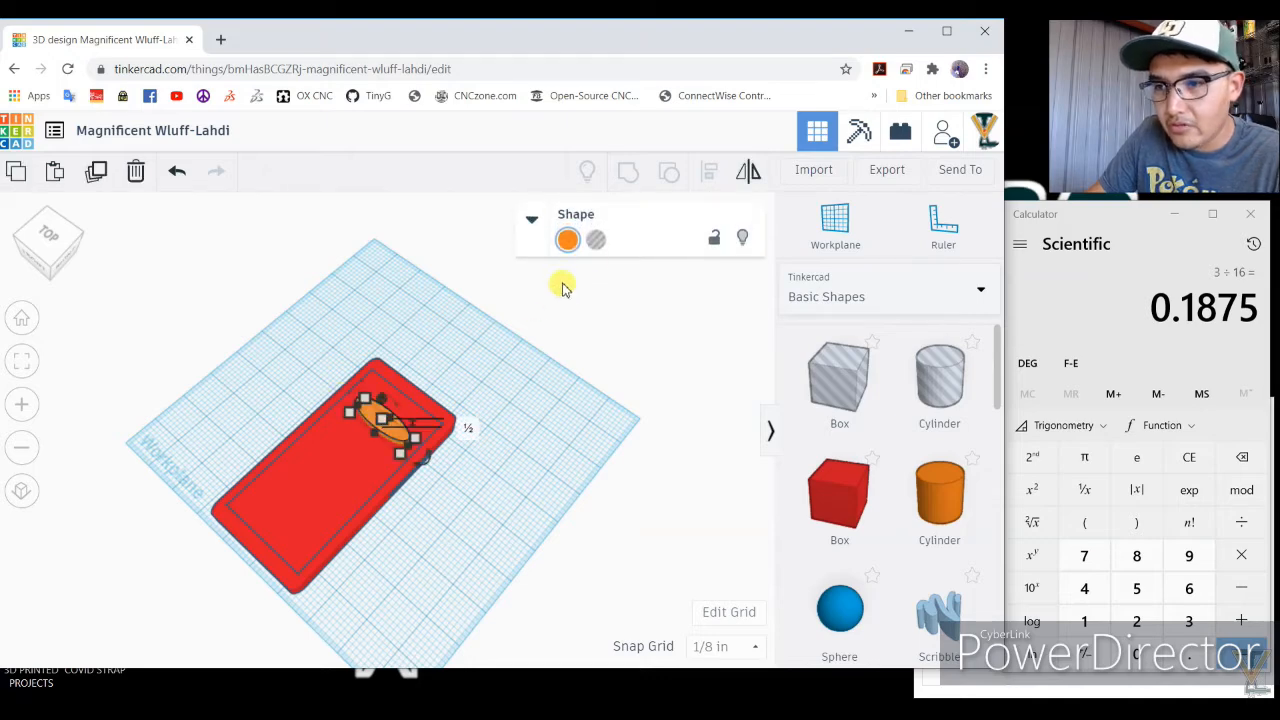
click(597, 242)
drag(209, 425, 575, 648)
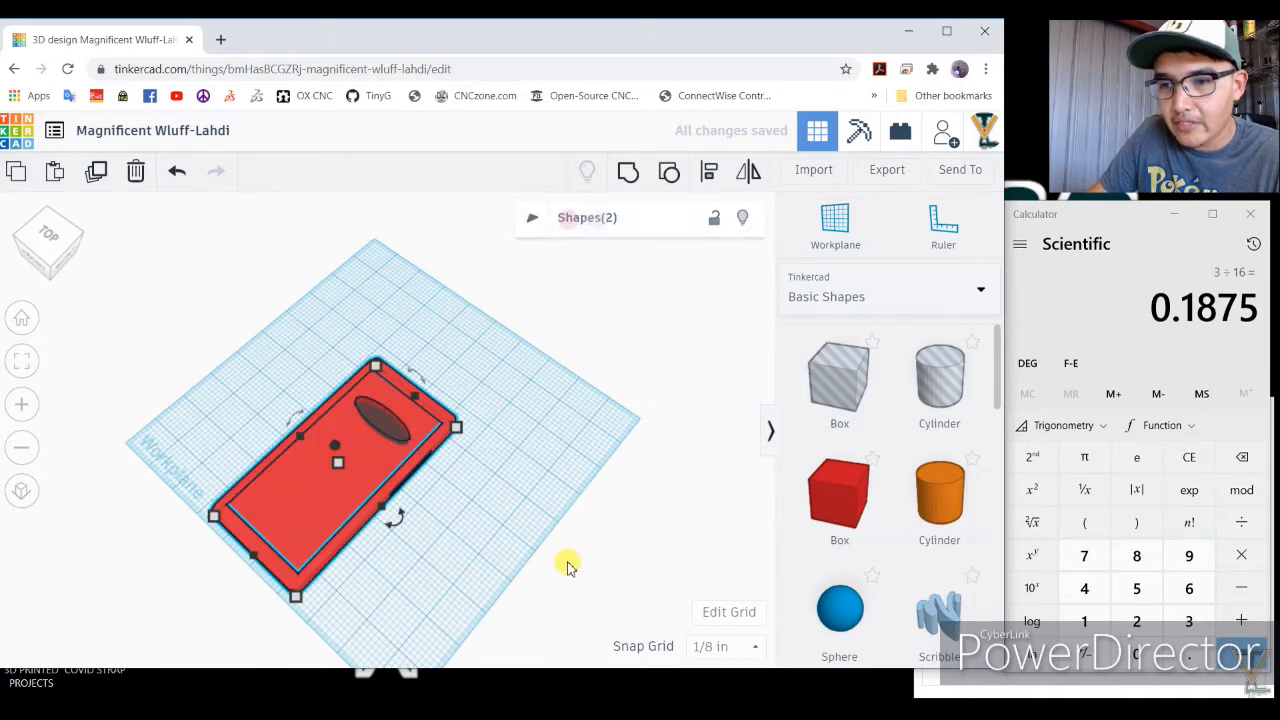
click(623, 178)
click(426, 356)
right_drag(420, 428, 474, 405)
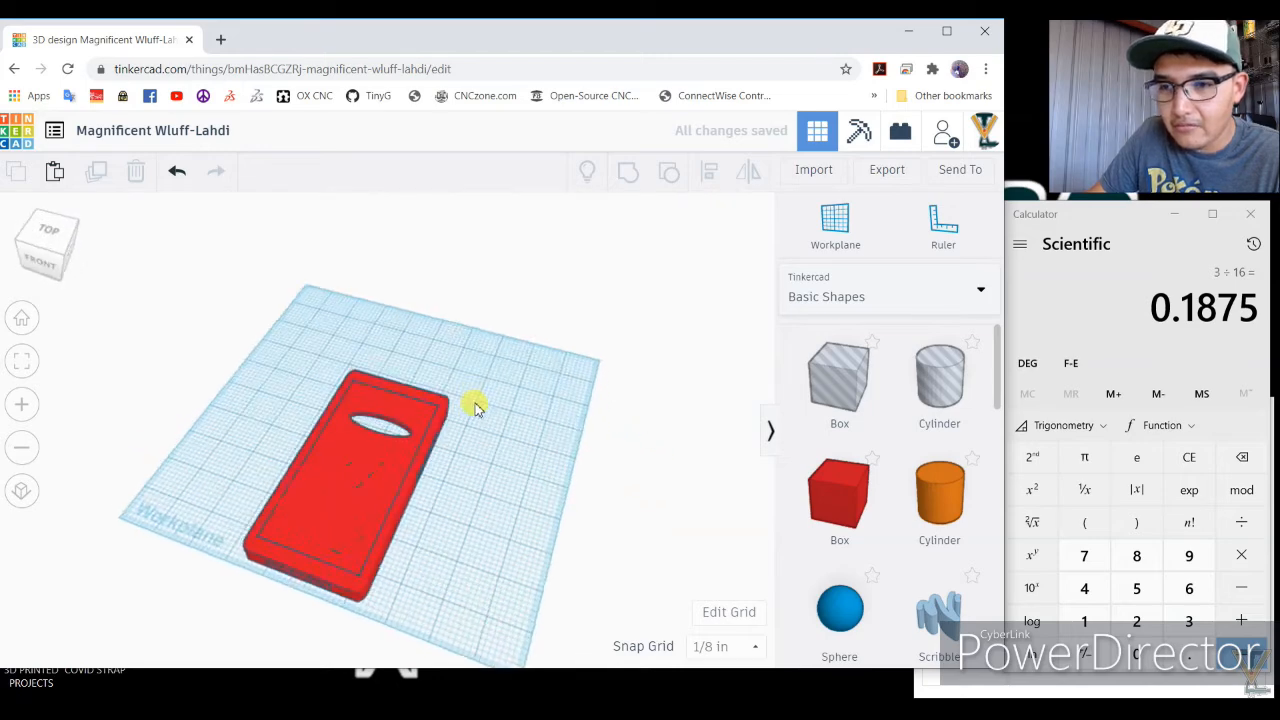
Move the tray away from the workplane's front edge and check its openings from underneath and above.
click(24, 320)
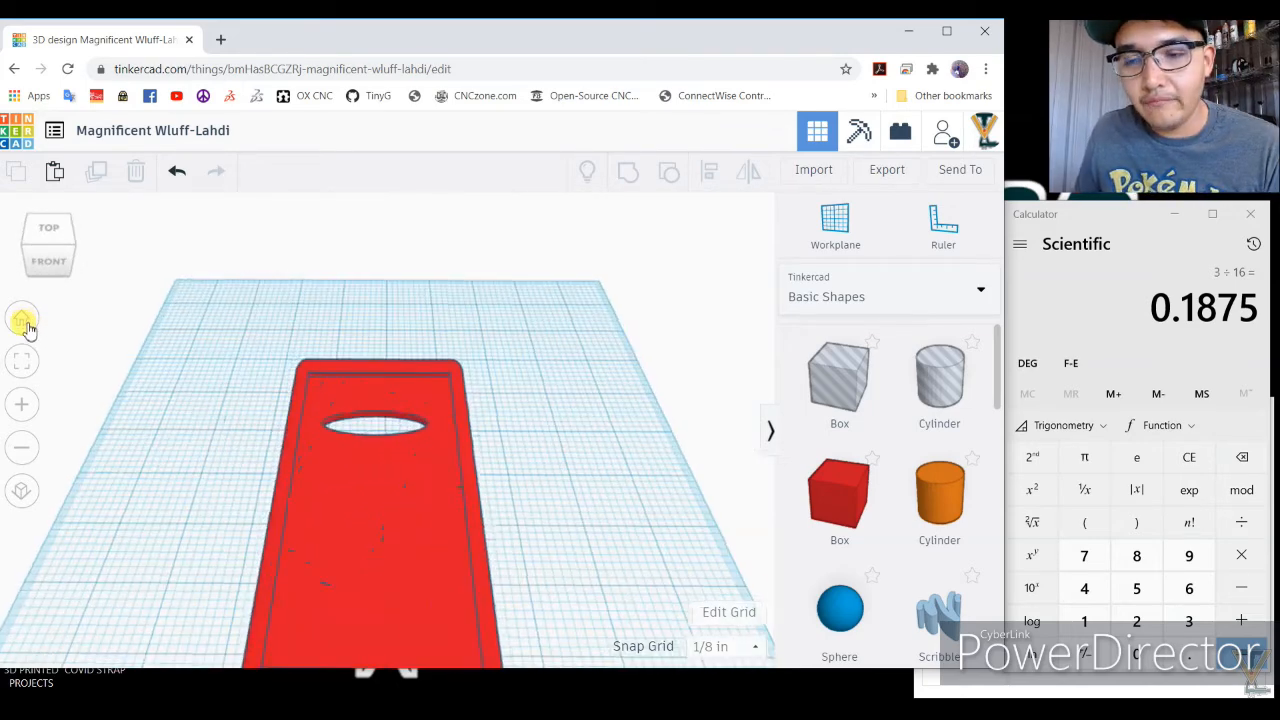
click(44, 230)
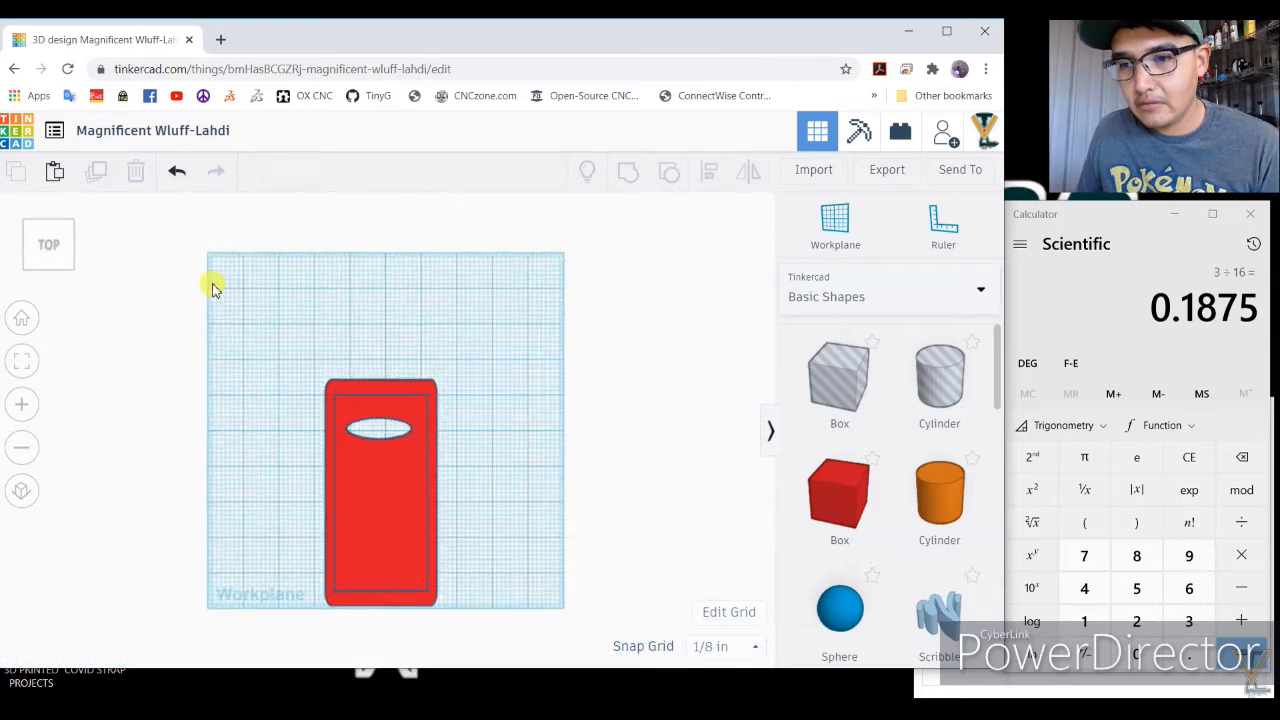
drag(365, 487, 372, 453)
click(597, 431)
right_drag(434, 440, 263, 343)
scroll(383, 428, up, 5)
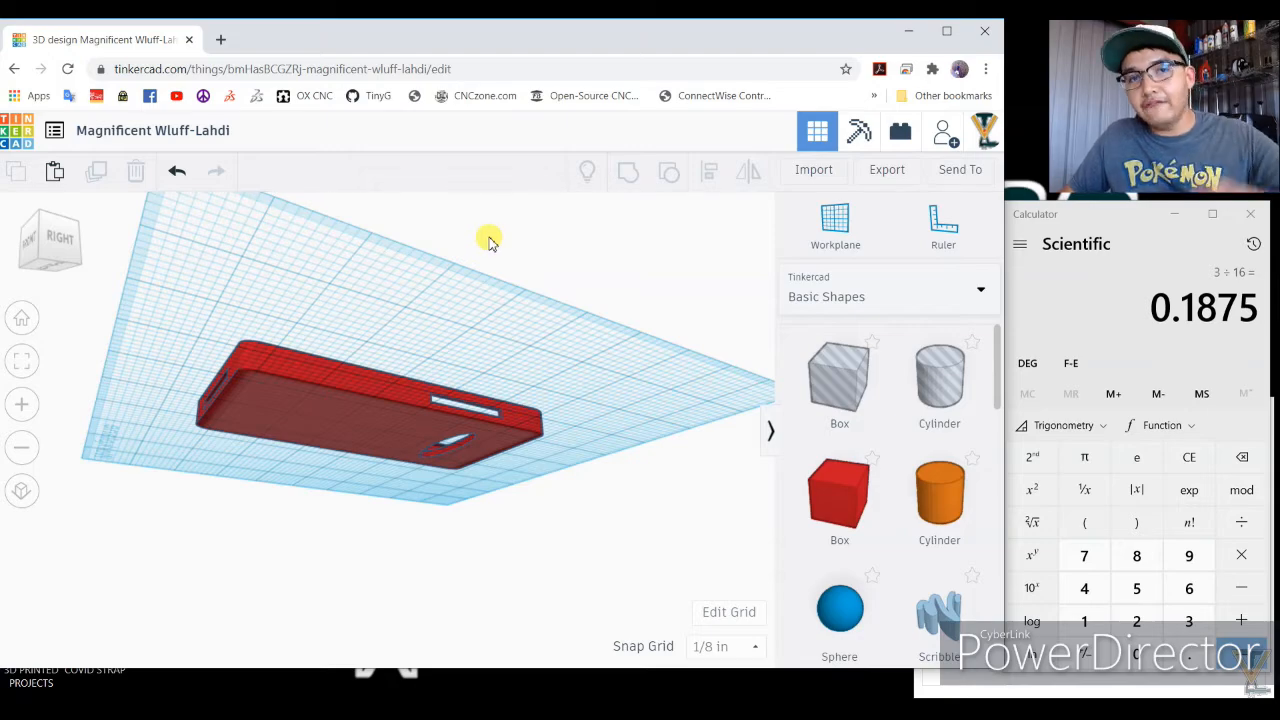
right_drag(492, 245, 286, 380)
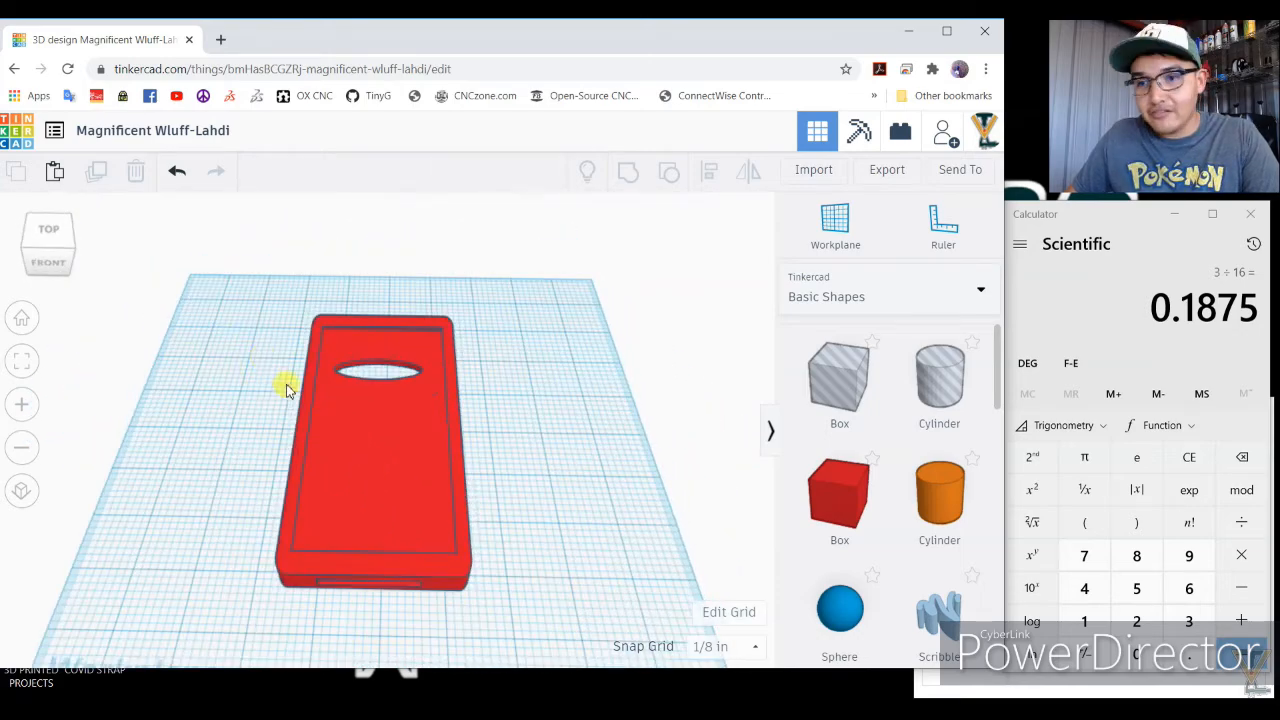
scroll(364, 277, down, 2)
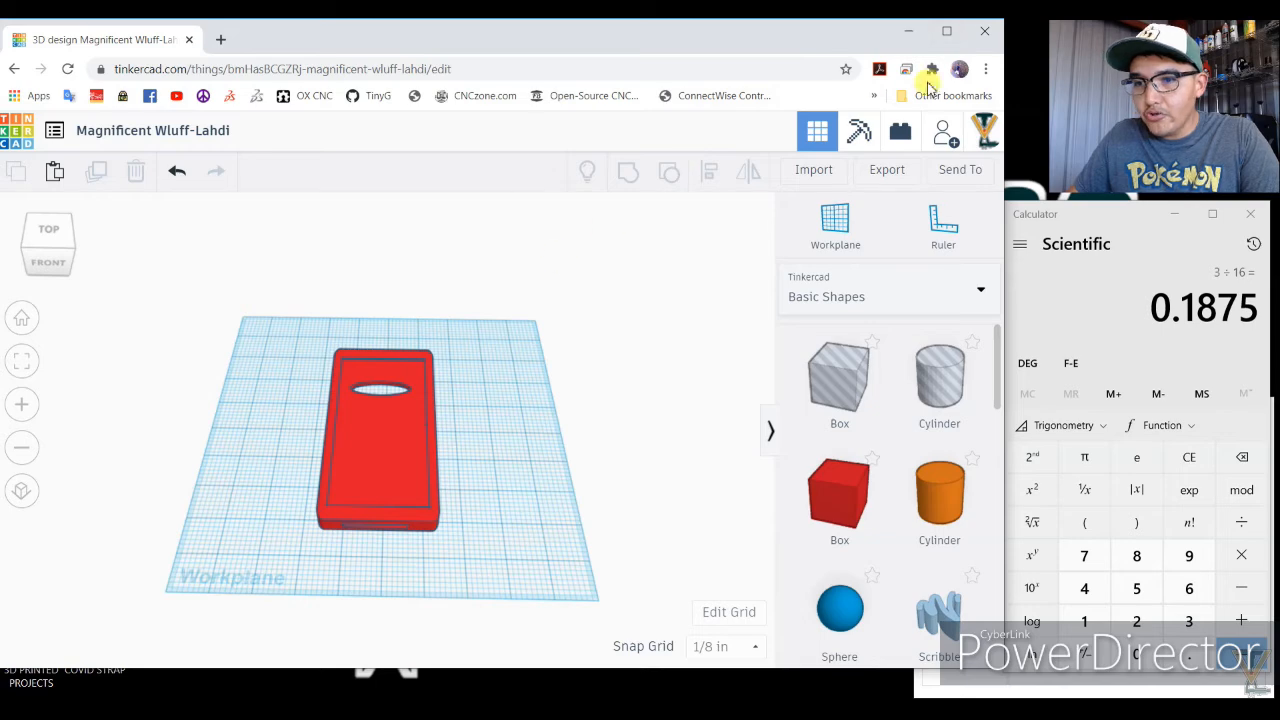
Rename the design as CELLPHONE CASE 2020.
click(137, 136)
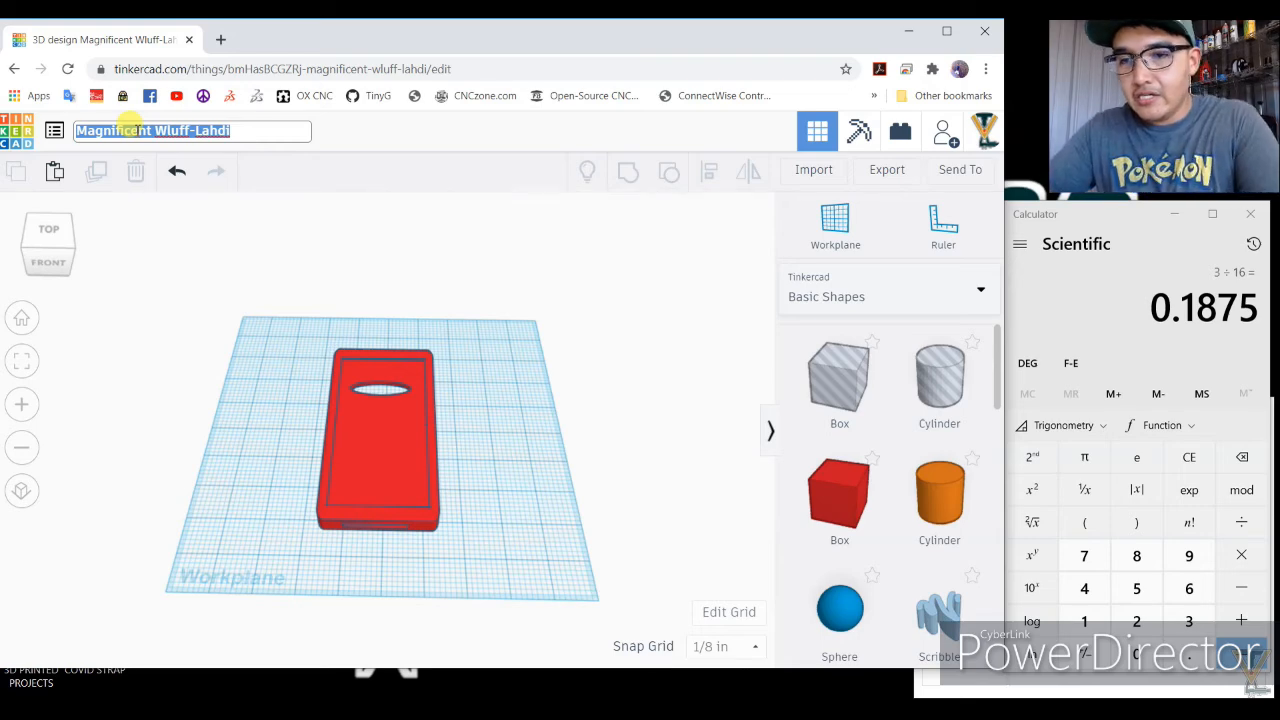
text(CELLP )
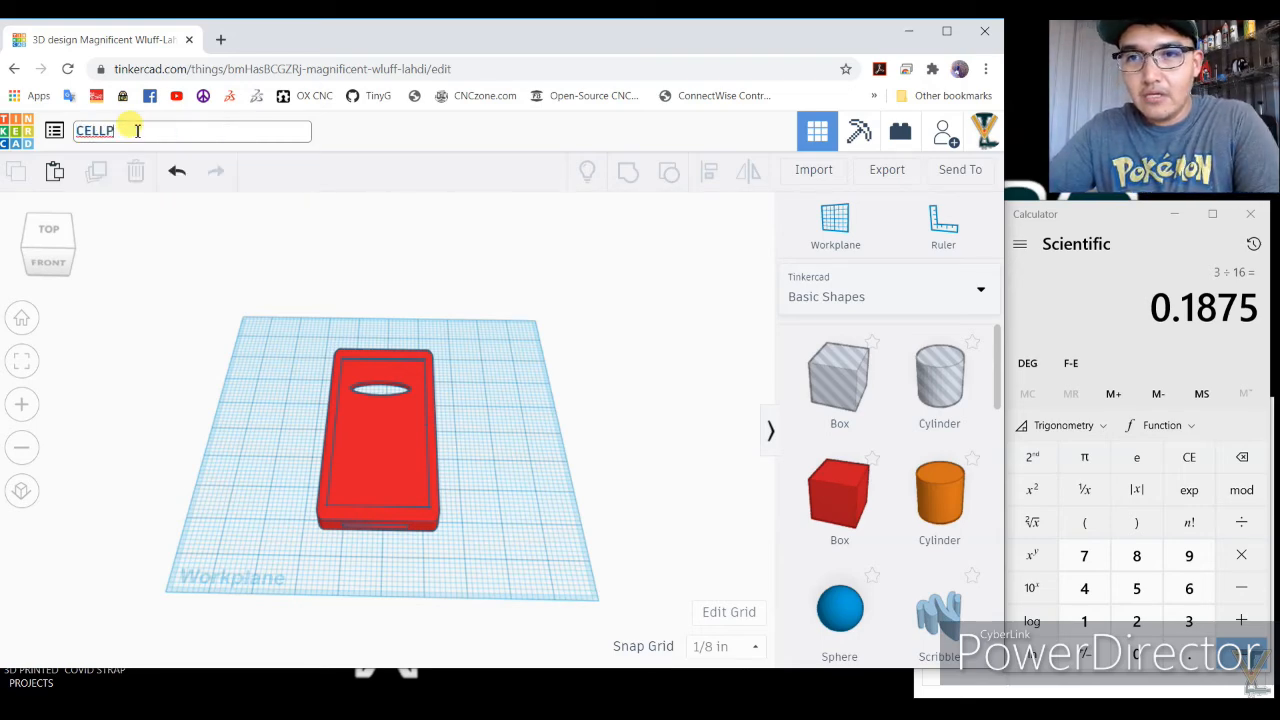
text(HONE CASE 2020)
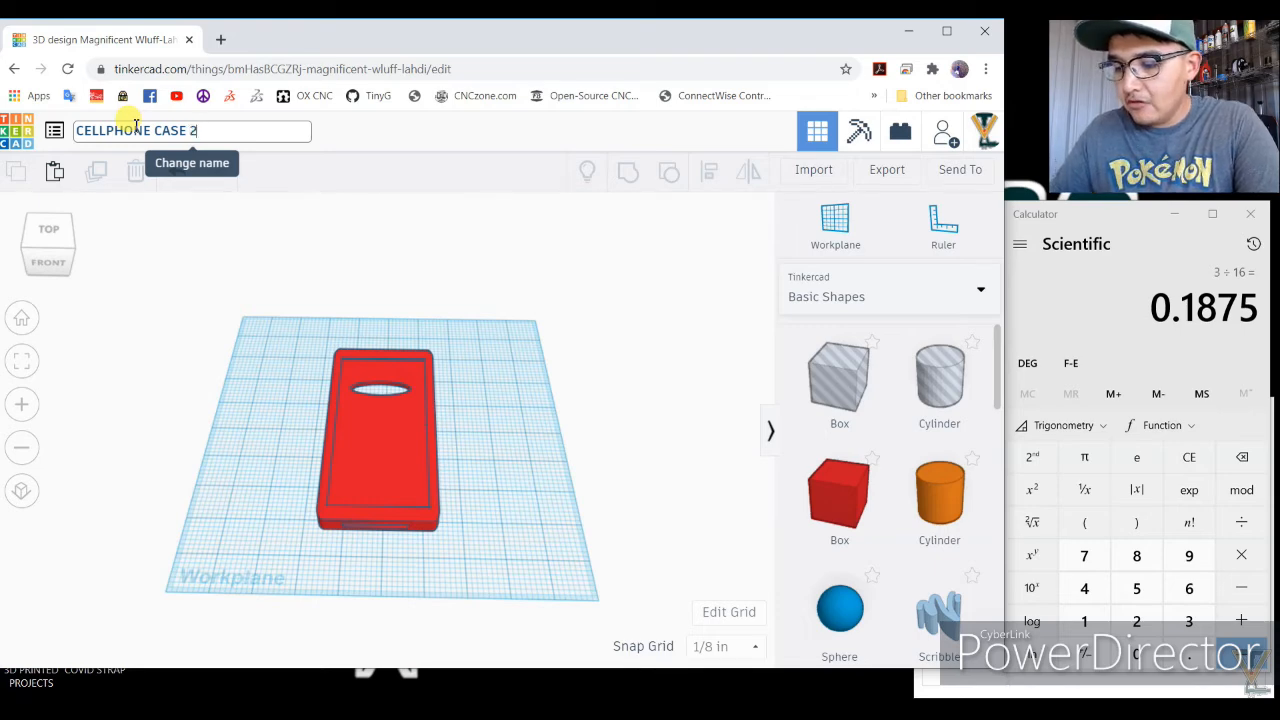
click(278, 229)
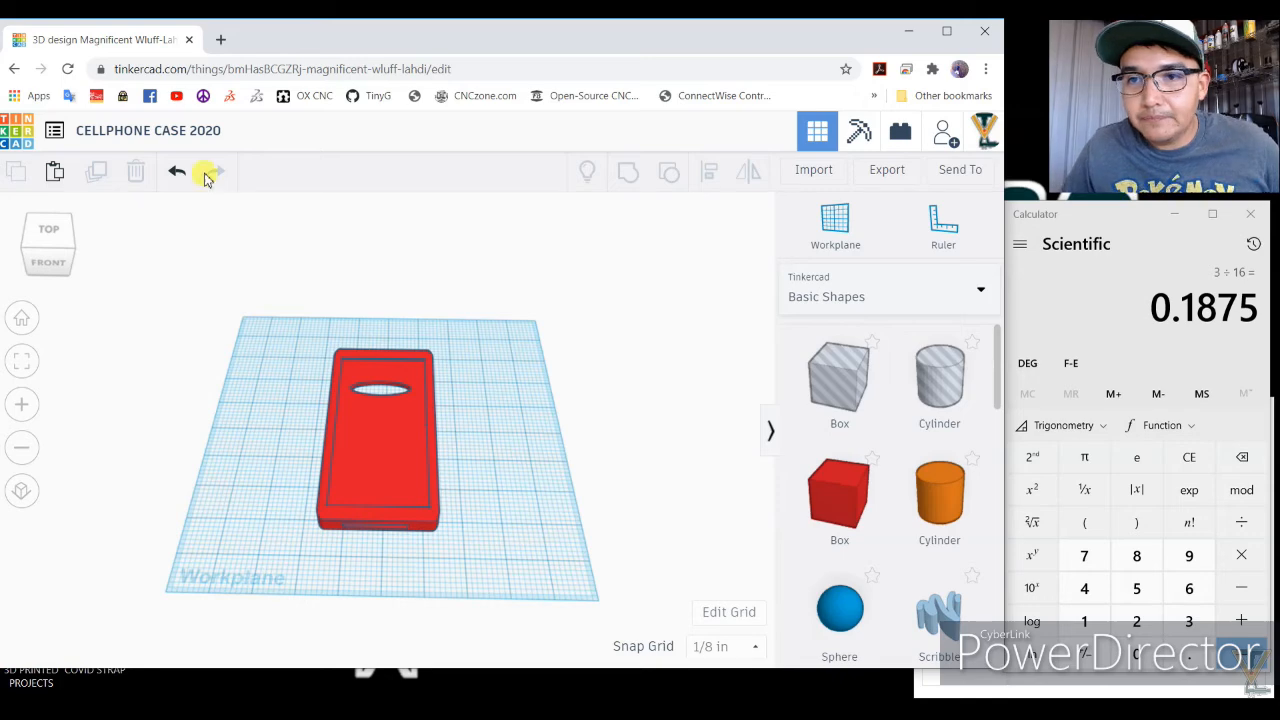
Export everything in the design as an STL file and choose the Desktop as the save location.
scroll(267, 222, down, 1)
scroll(267, 222, down, 2)
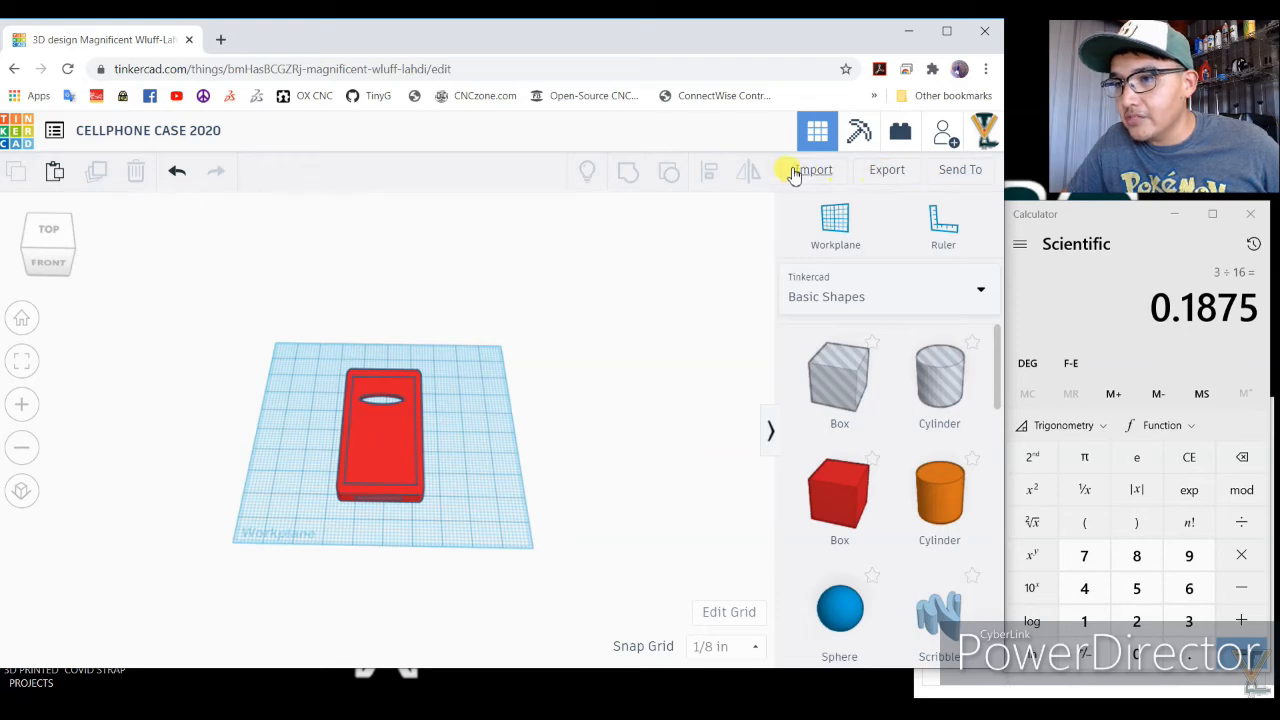
click(893, 176)
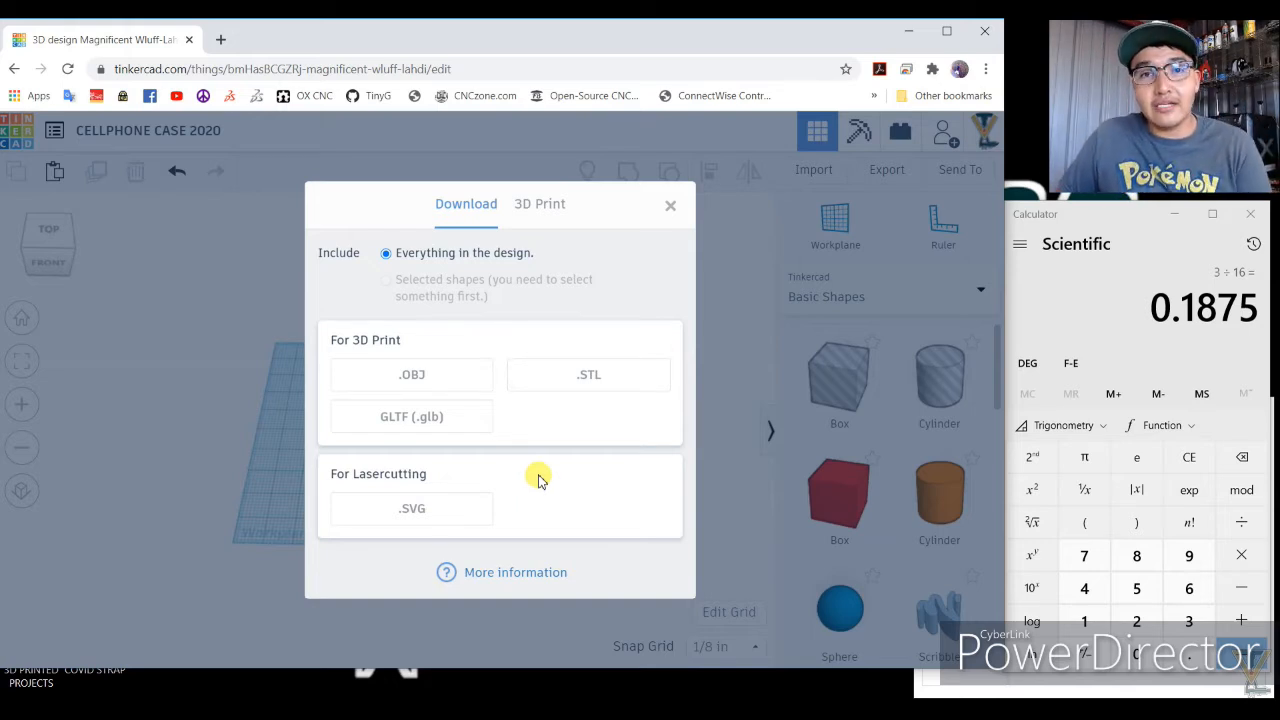
click(593, 380)
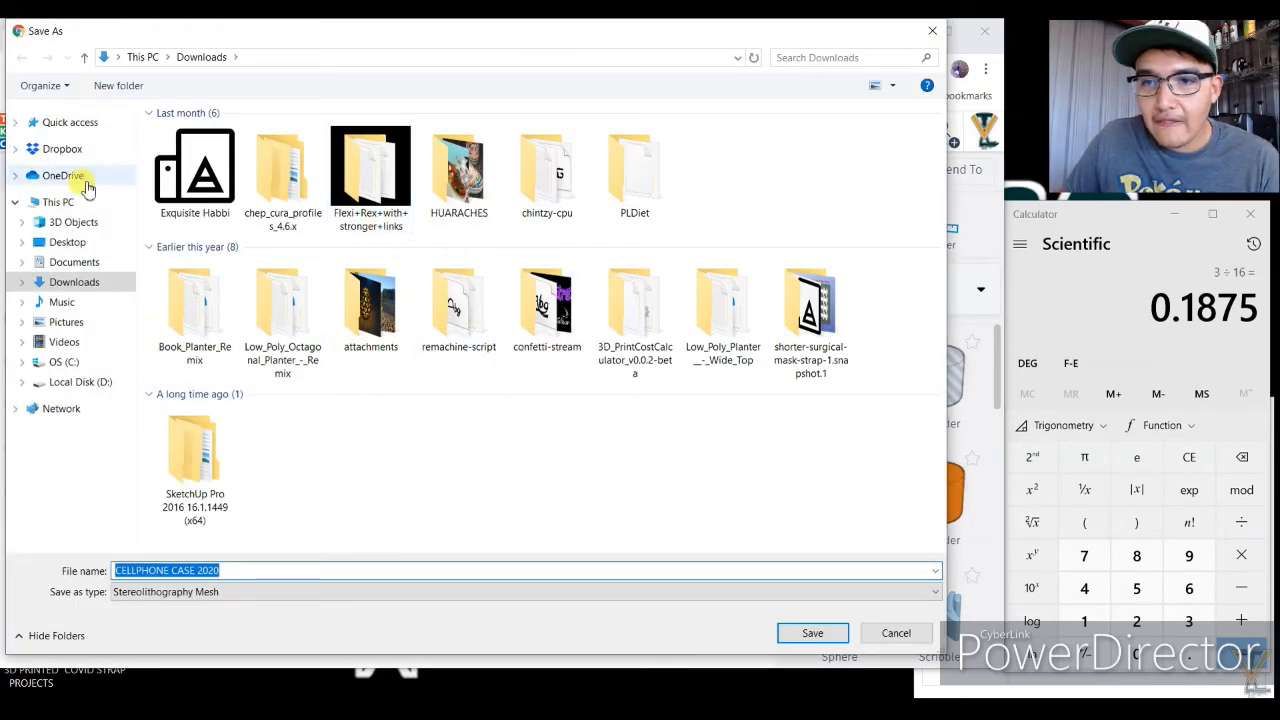
click(75, 226)
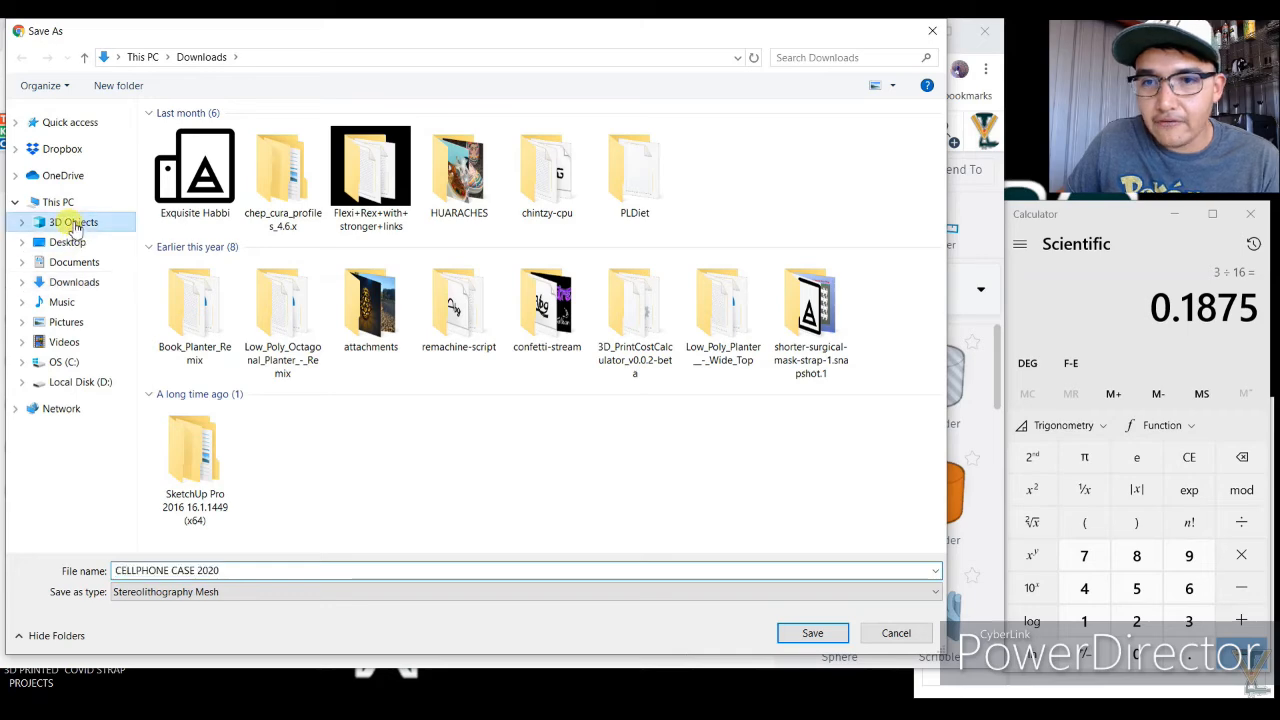
click(72, 245)
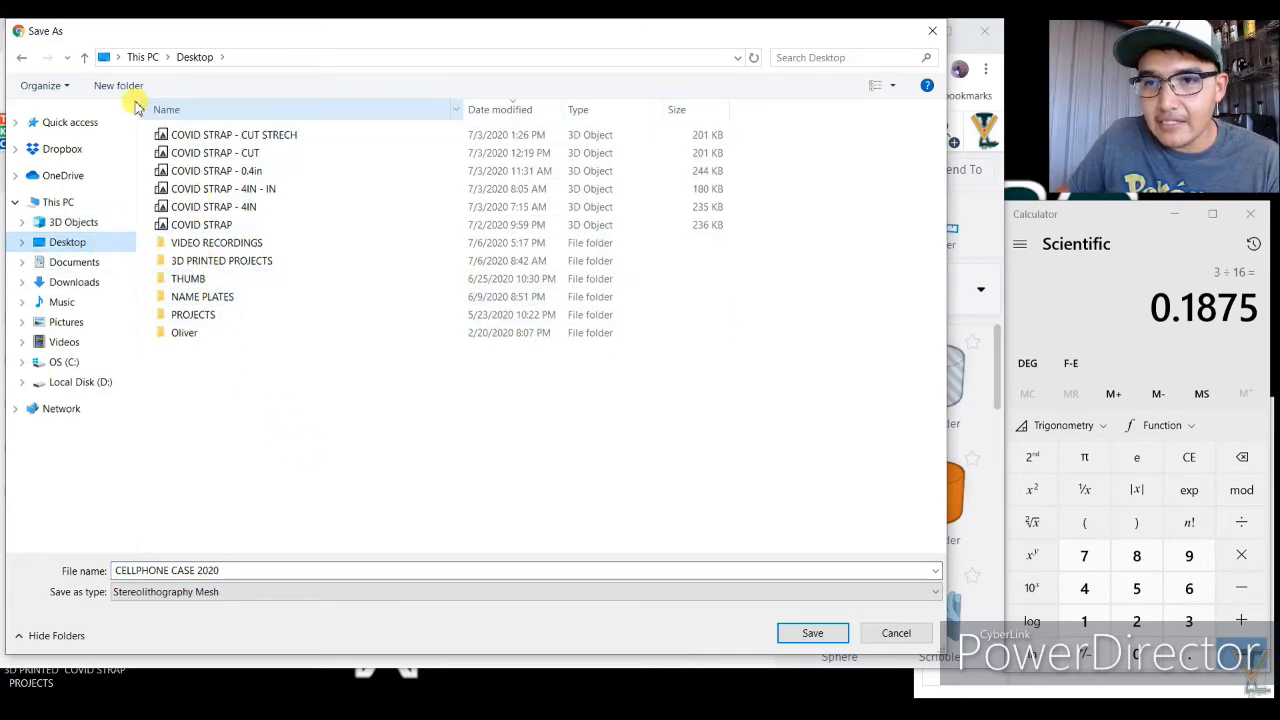
Create a Desktop folder named TINKERCAD DESIGNS and save the STL file CELLPHONE CASE 2020 in it.
click(120, 86)
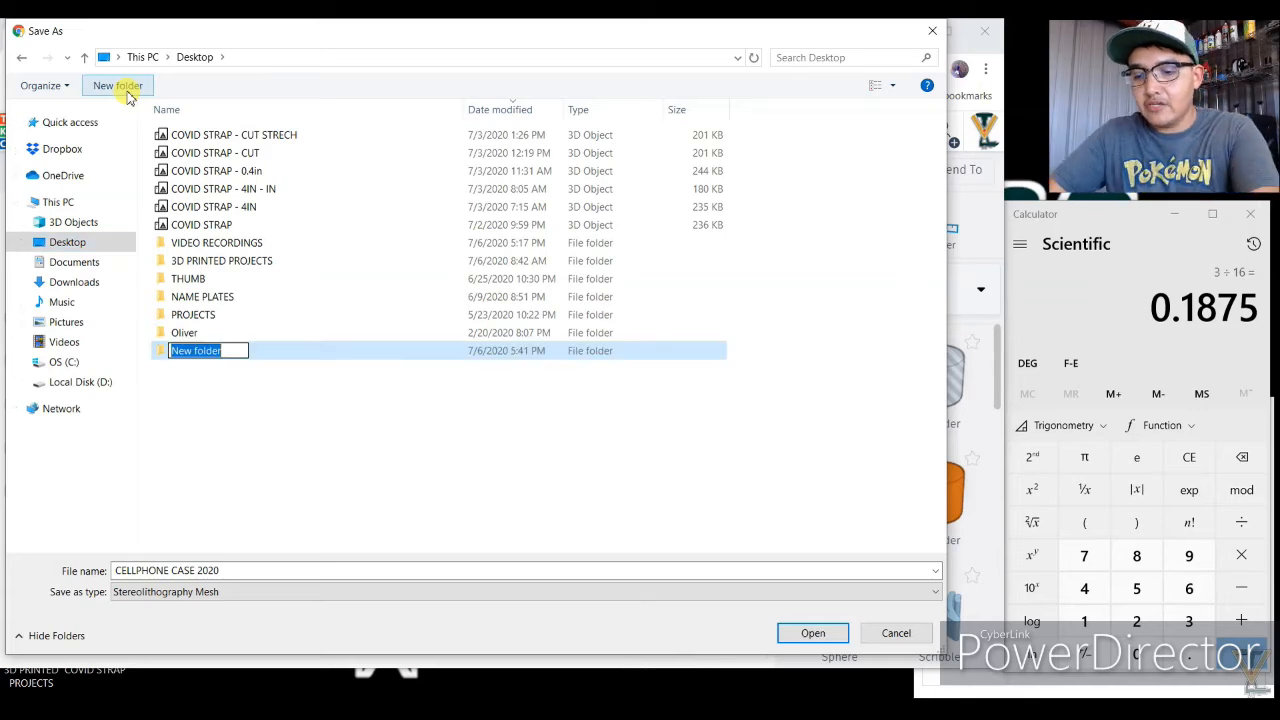
text(TINKERCAD DESIGNS)
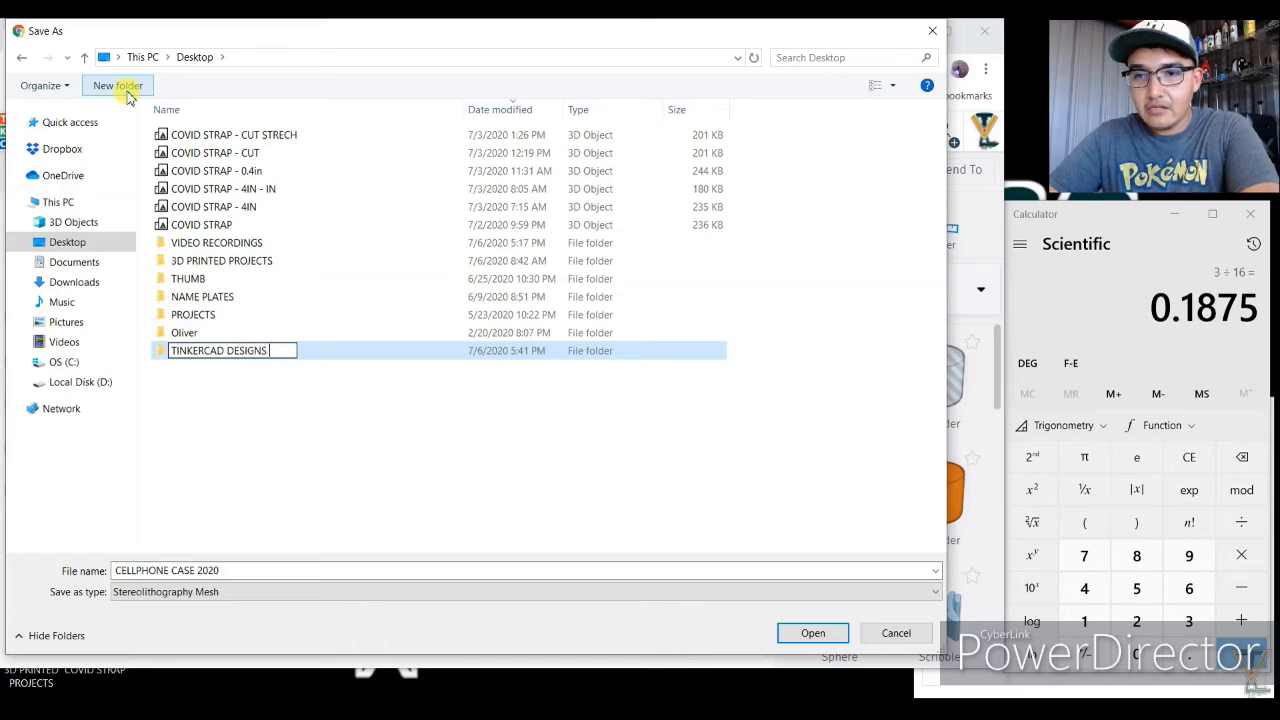
key(Return)
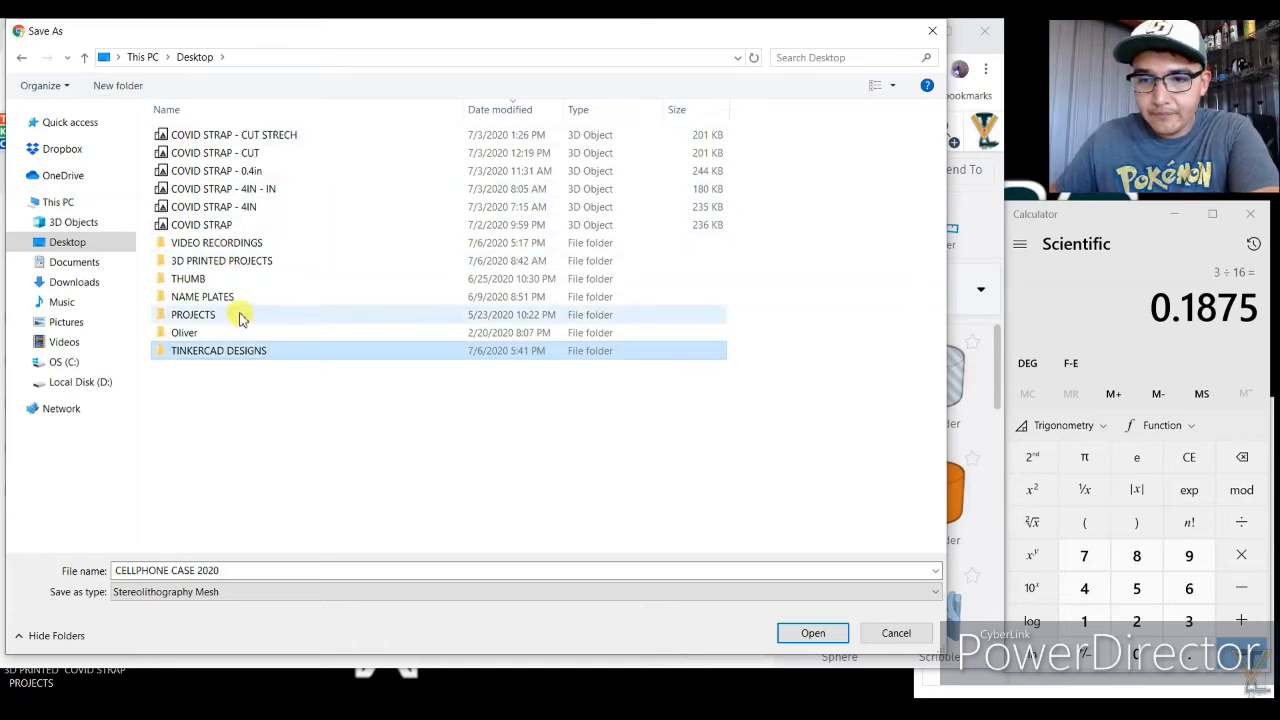
double_click(230, 350)
click(812, 632)
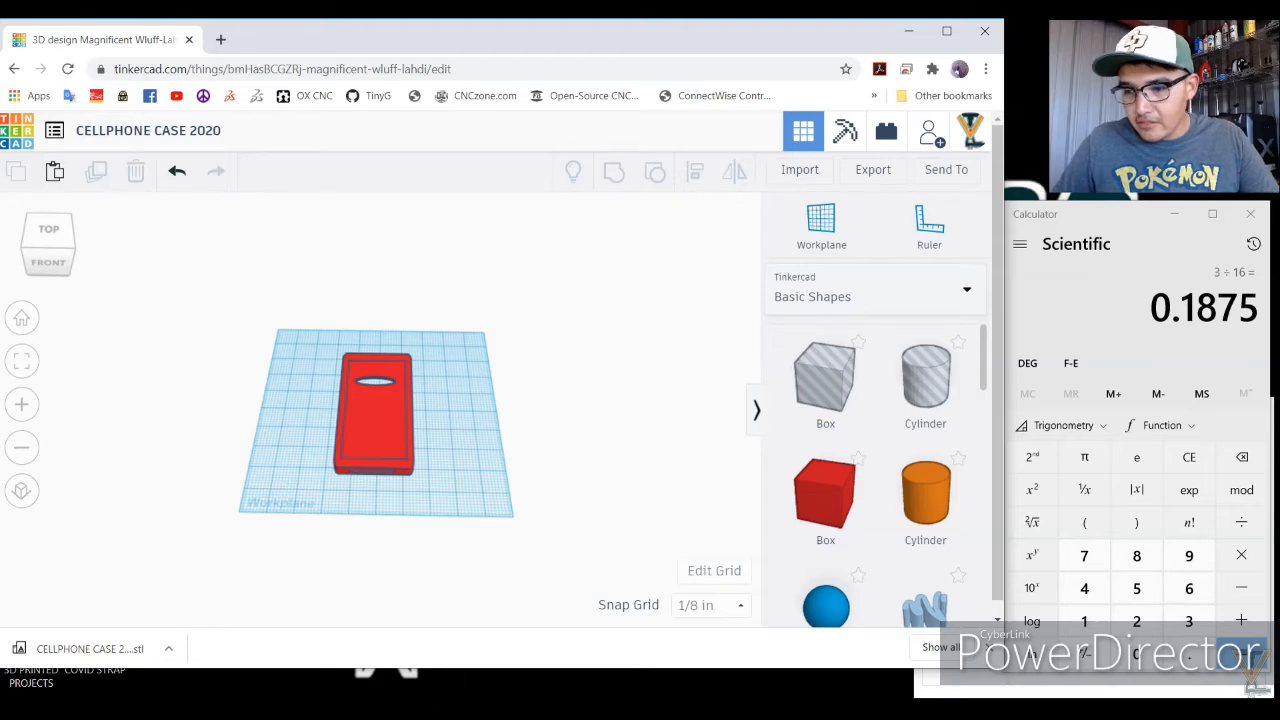
Switch to Ultimaker Cura, take its window out of full screen and enlarge it to fit beside the calculator.
click(888, 711)
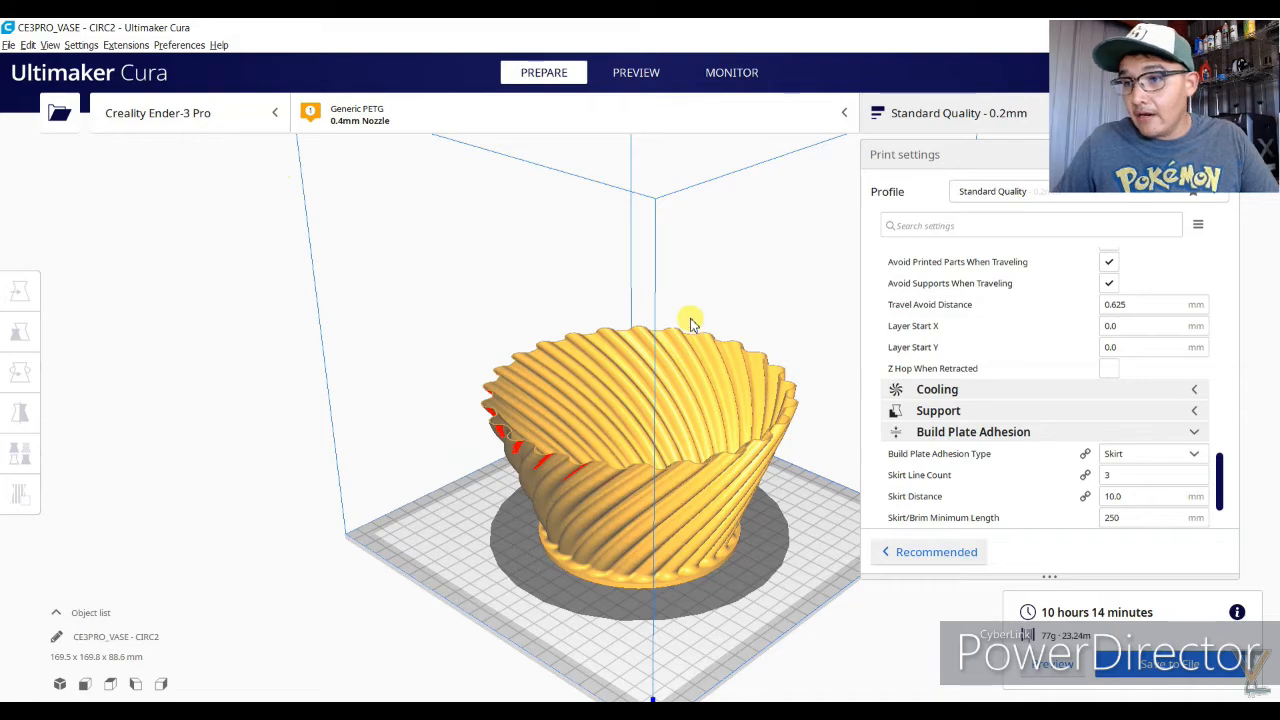
double_click(932, 27)
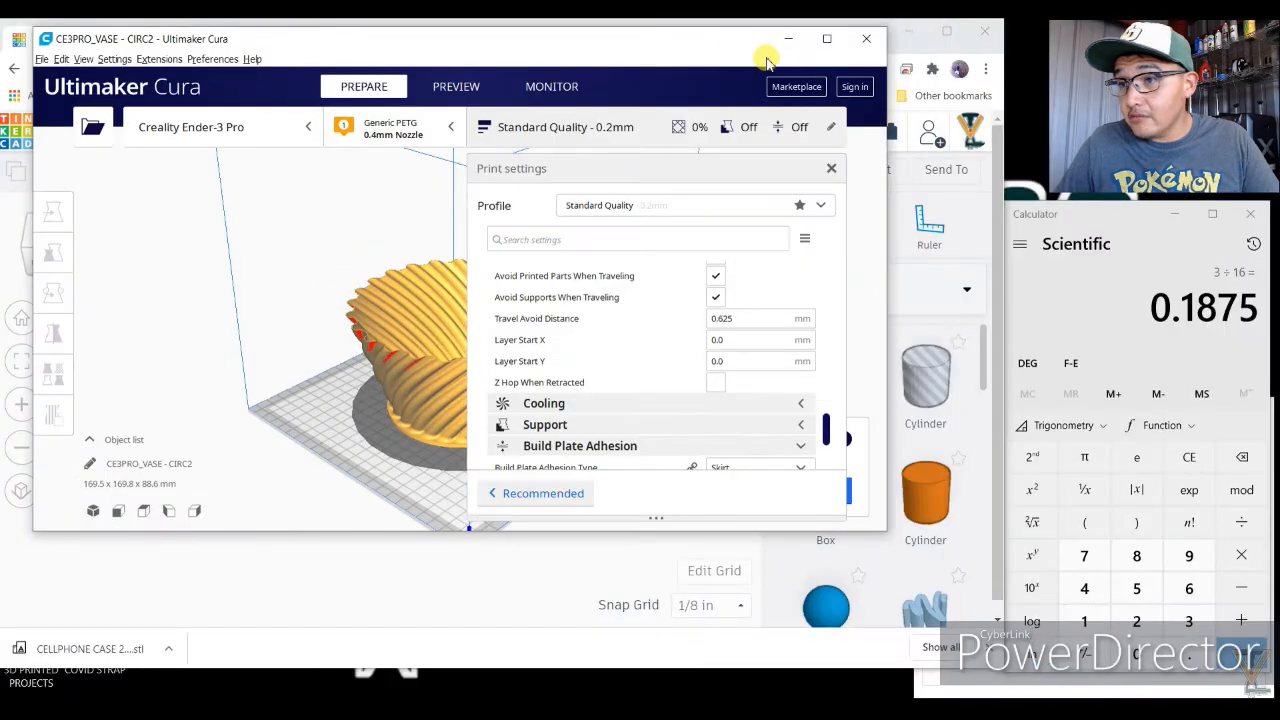
mouse_move(660, 51)
mouse_down()
mouse_move(614, 55)
mouse_move(638, 47)
mouse_up()
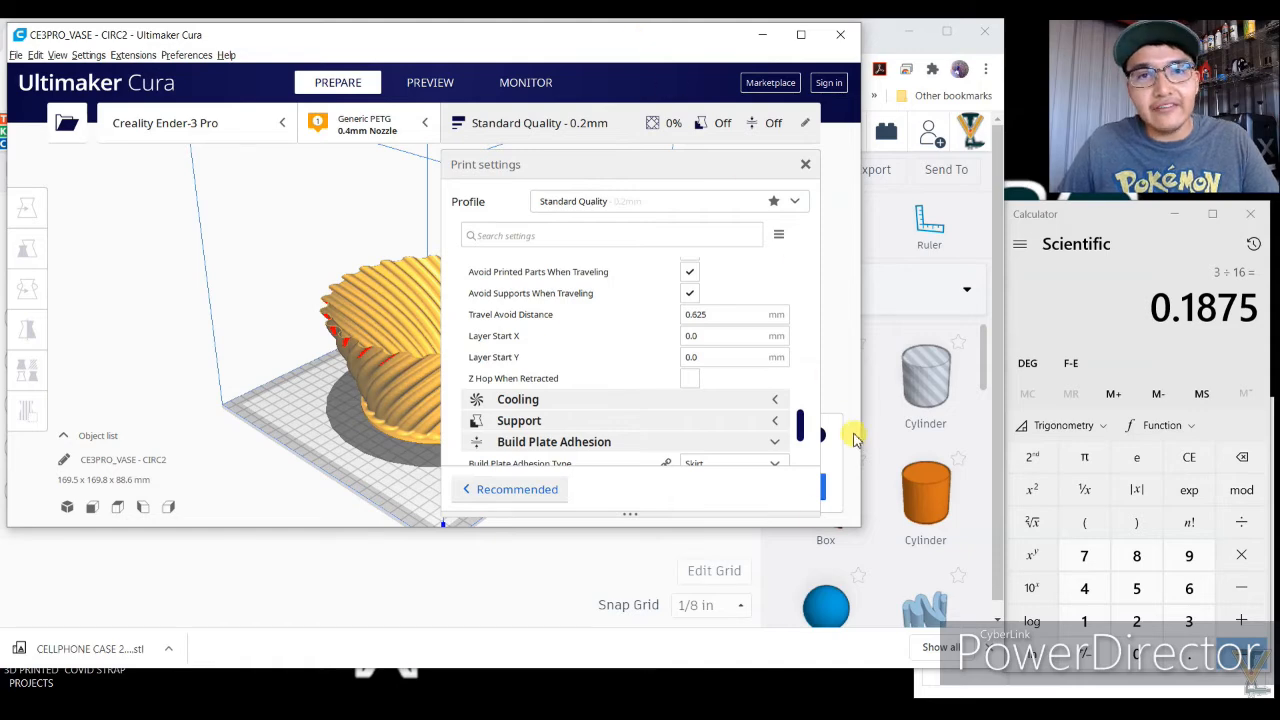
drag(858, 526, 997, 694)
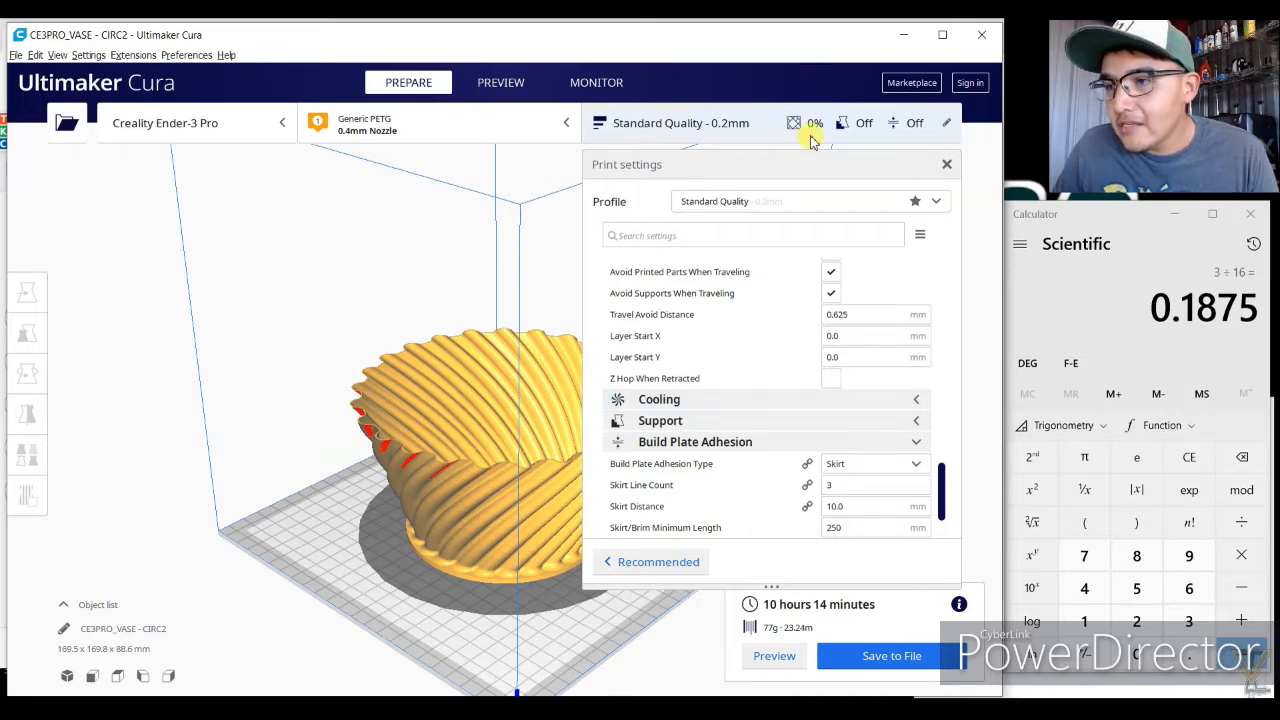
Examine the vase on Cura's build plate and its VASE - CIRC2 part in SOLIDWORKS, and return to Cura.
click(441, 408)
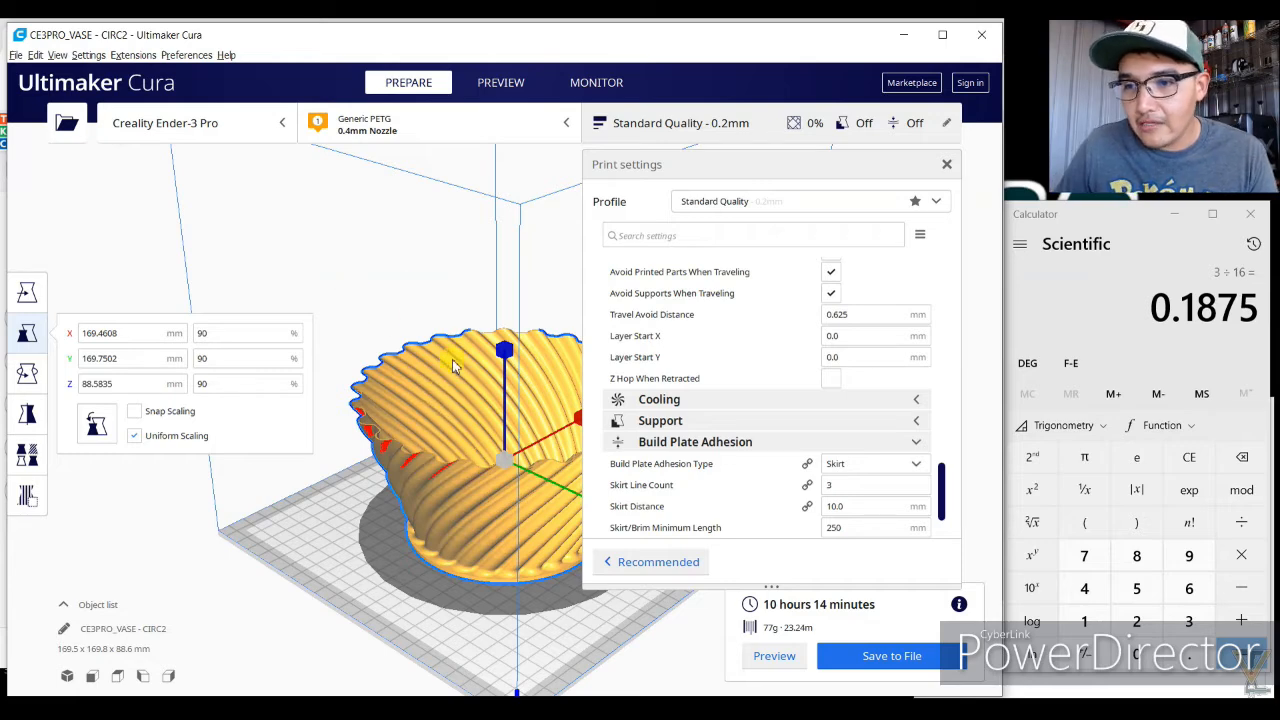
click(385, 270)
right_drag(281, 360, 255, 301)
middle_drag(256, 302, 249, 298)
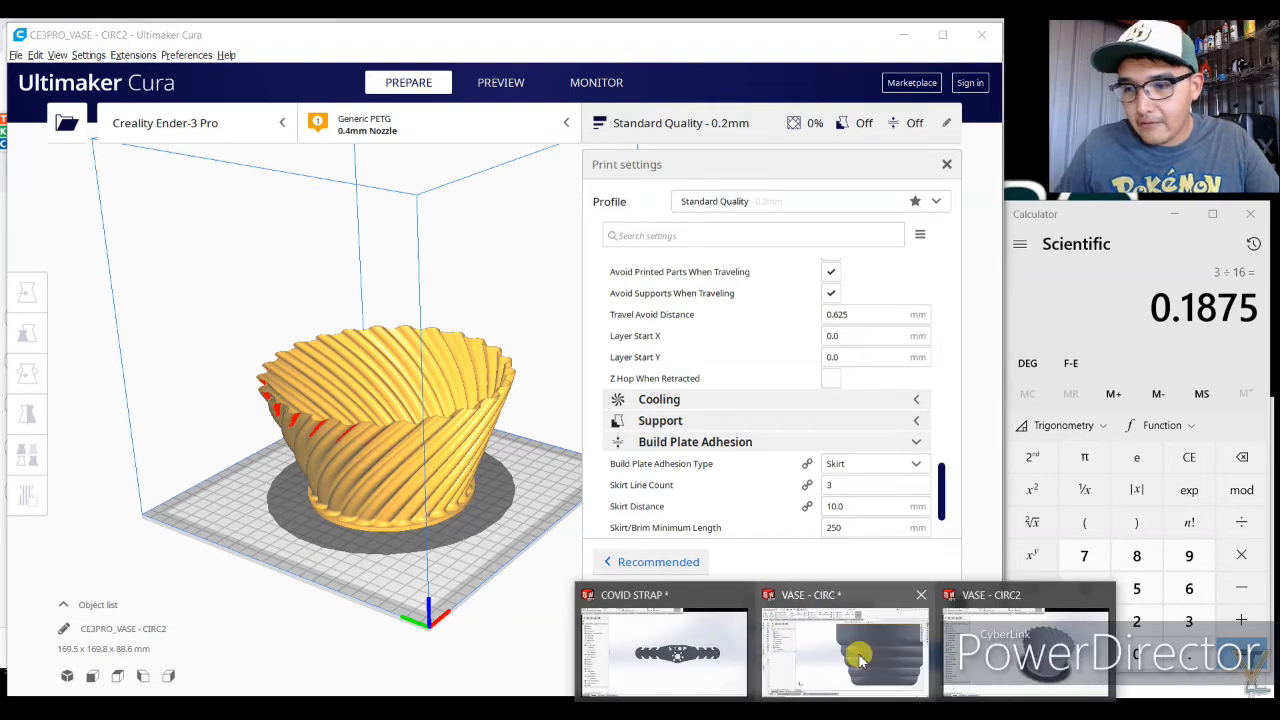
click(859, 655)
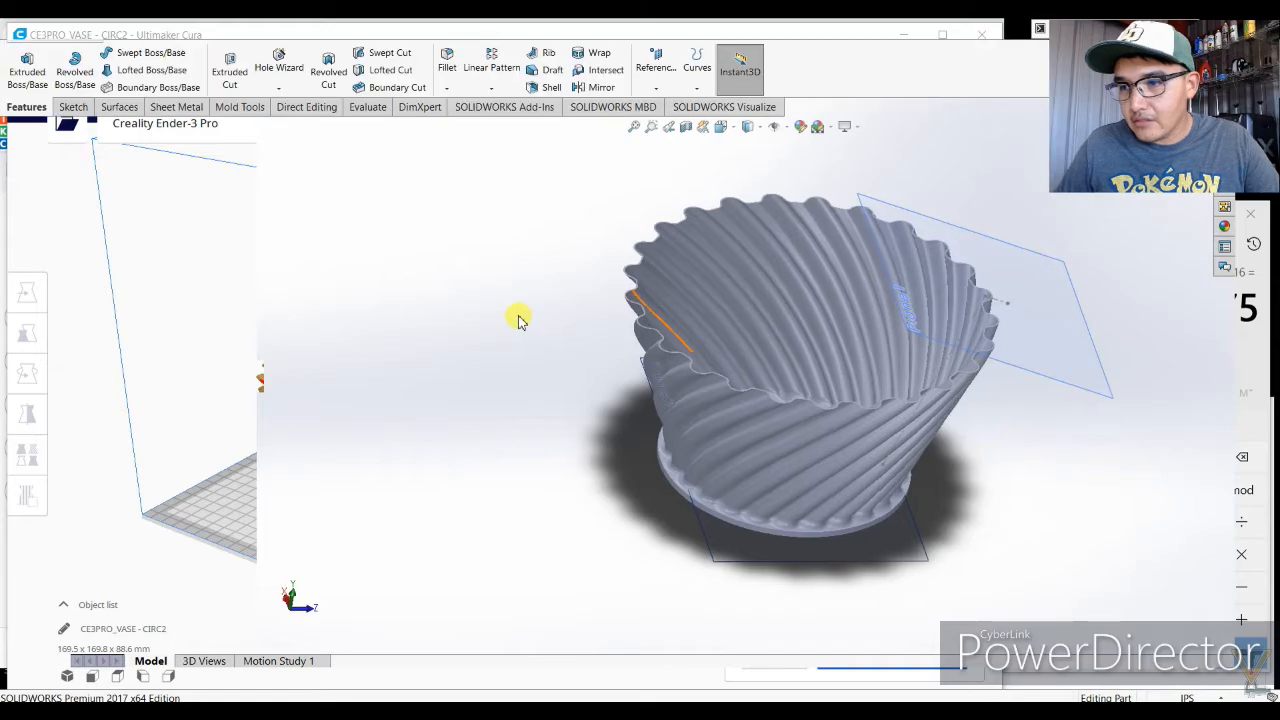
middle_drag(700, 318, 696, 386)
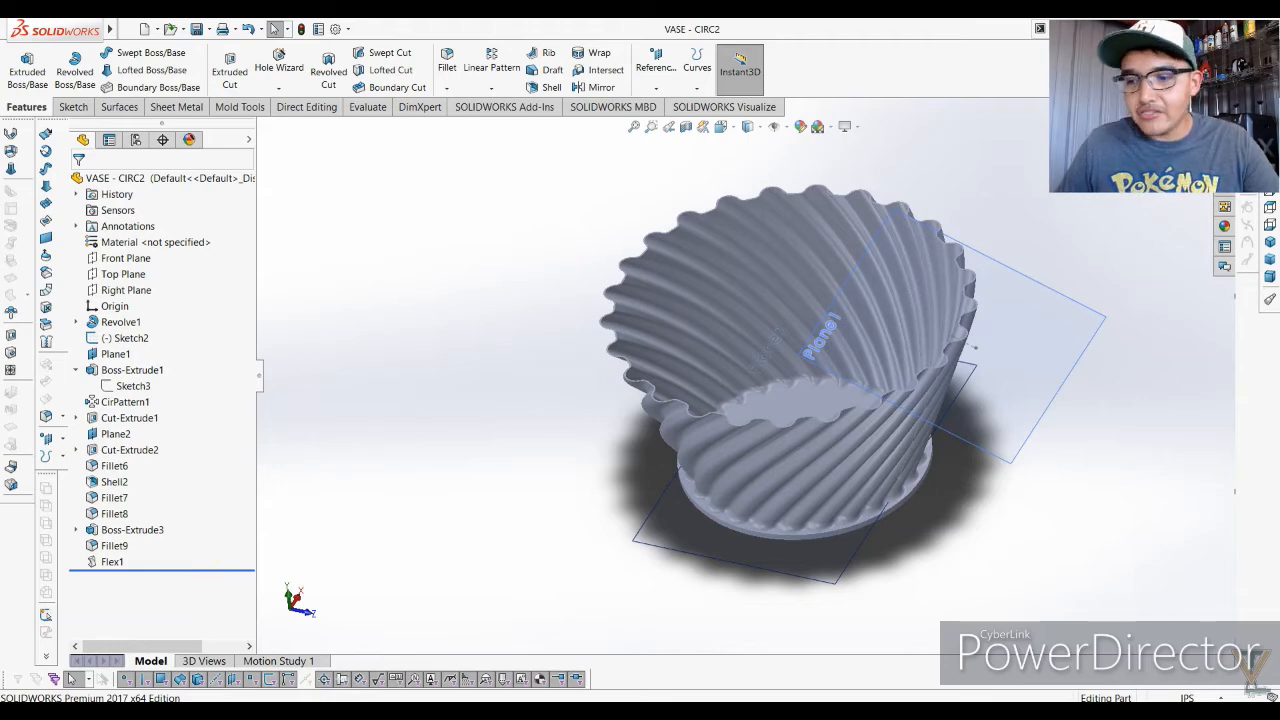
click(1017, 637)
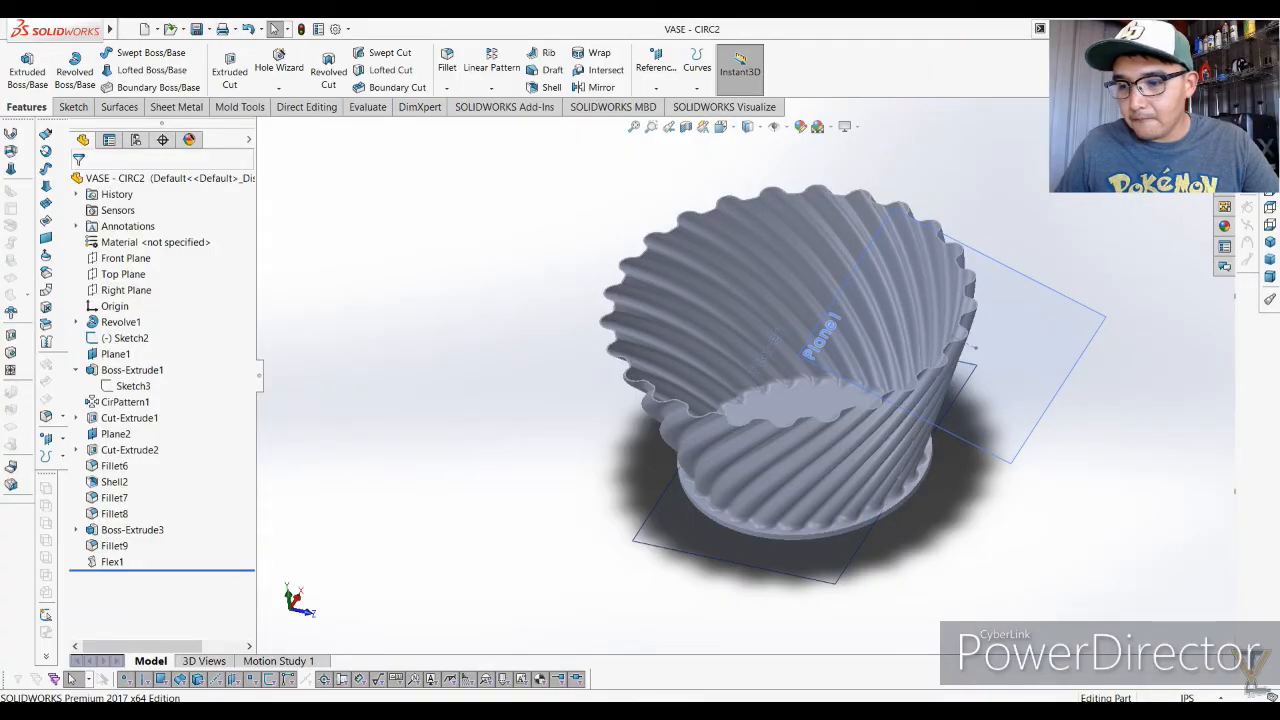
key(alt+Tab)
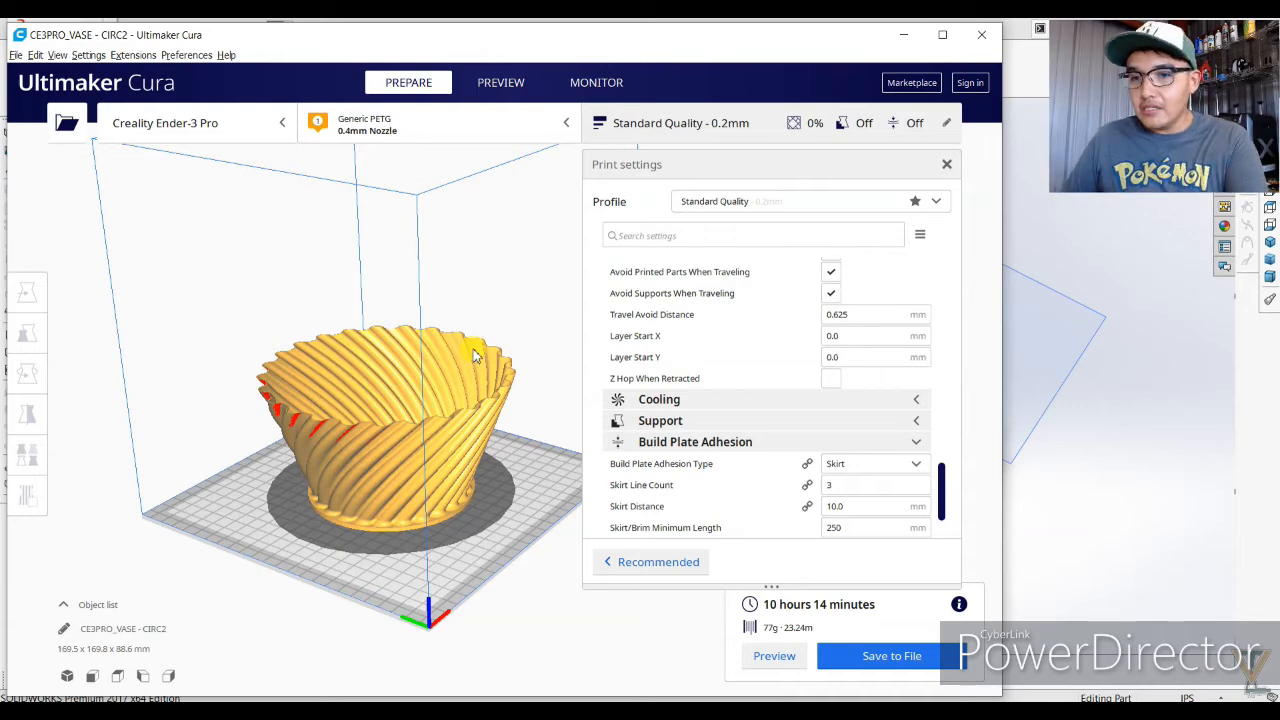
Delete the vase from the build plate and shorten the print settings area to uncover the build volume.
click(470, 327)
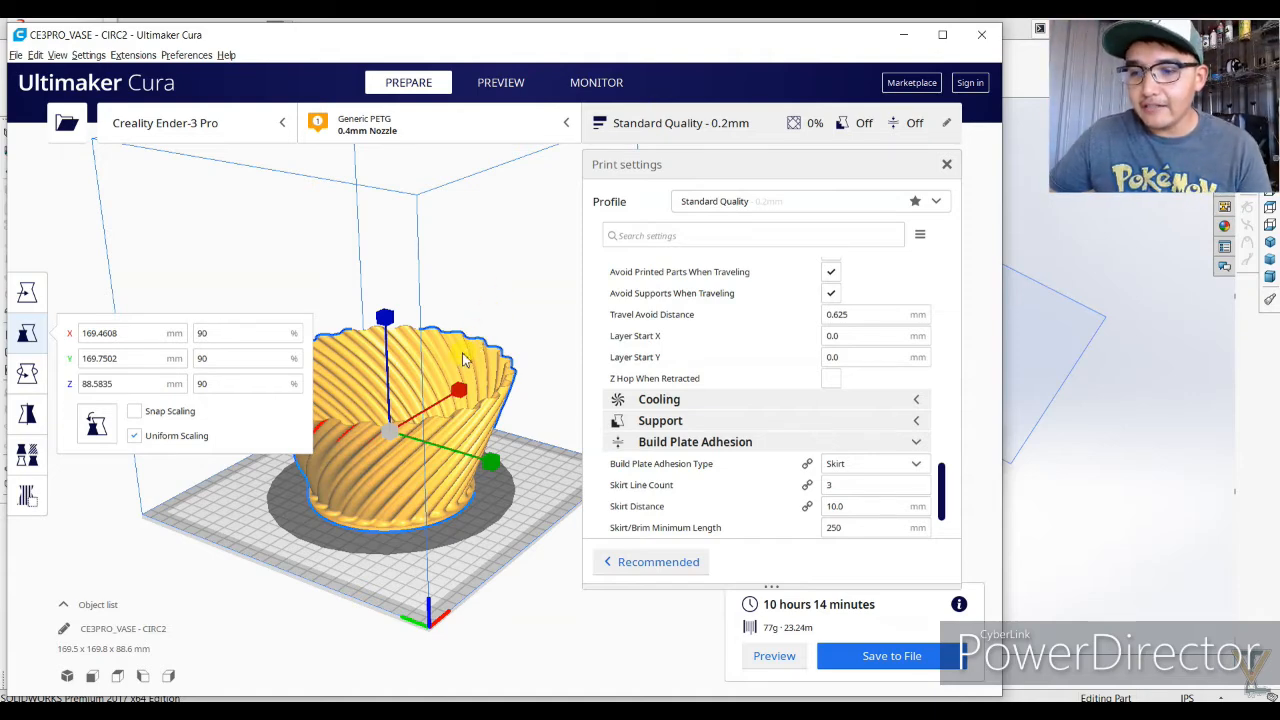
key(Delete)
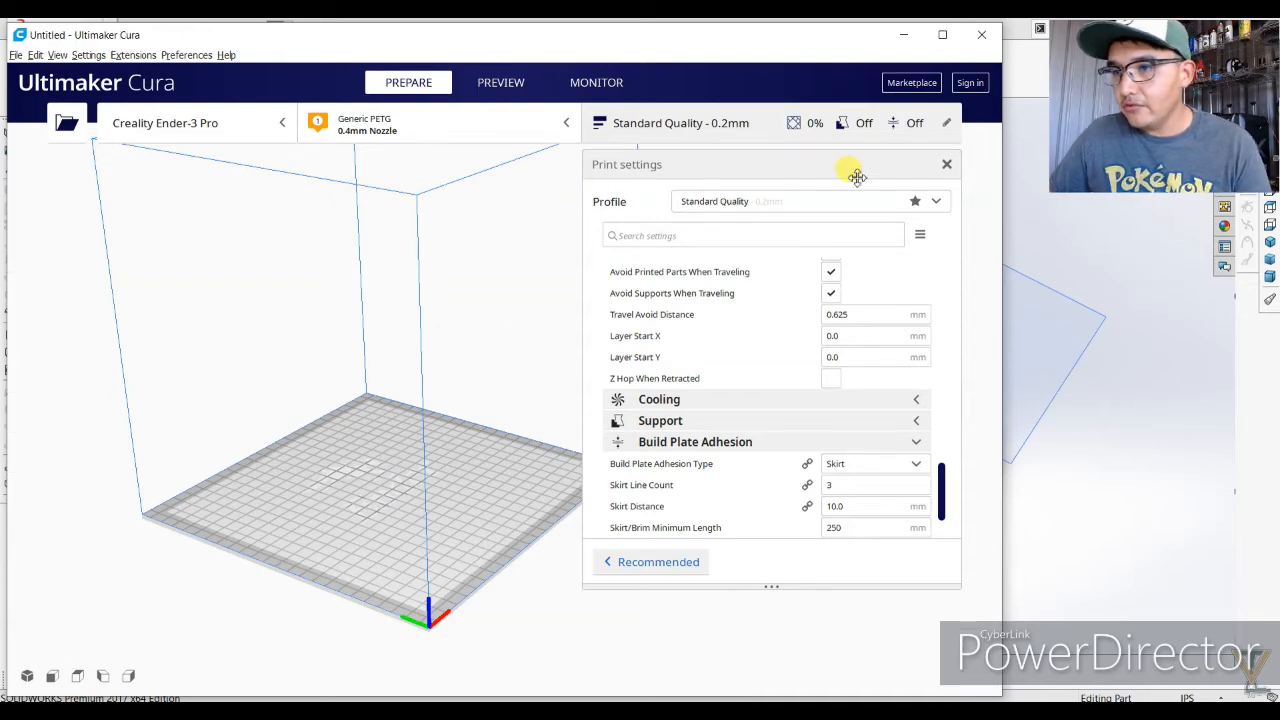
drag(769, 587, 803, 200)
scroll(463, 308, down, 3)
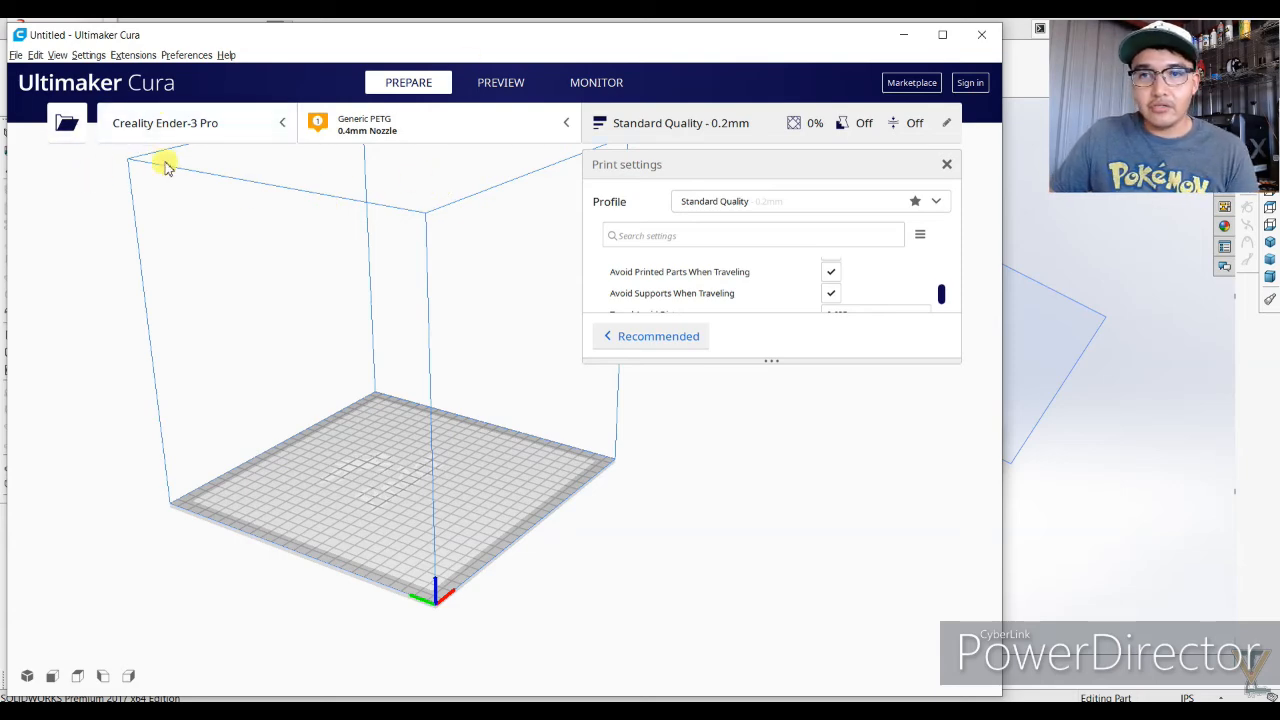
click(67, 124)
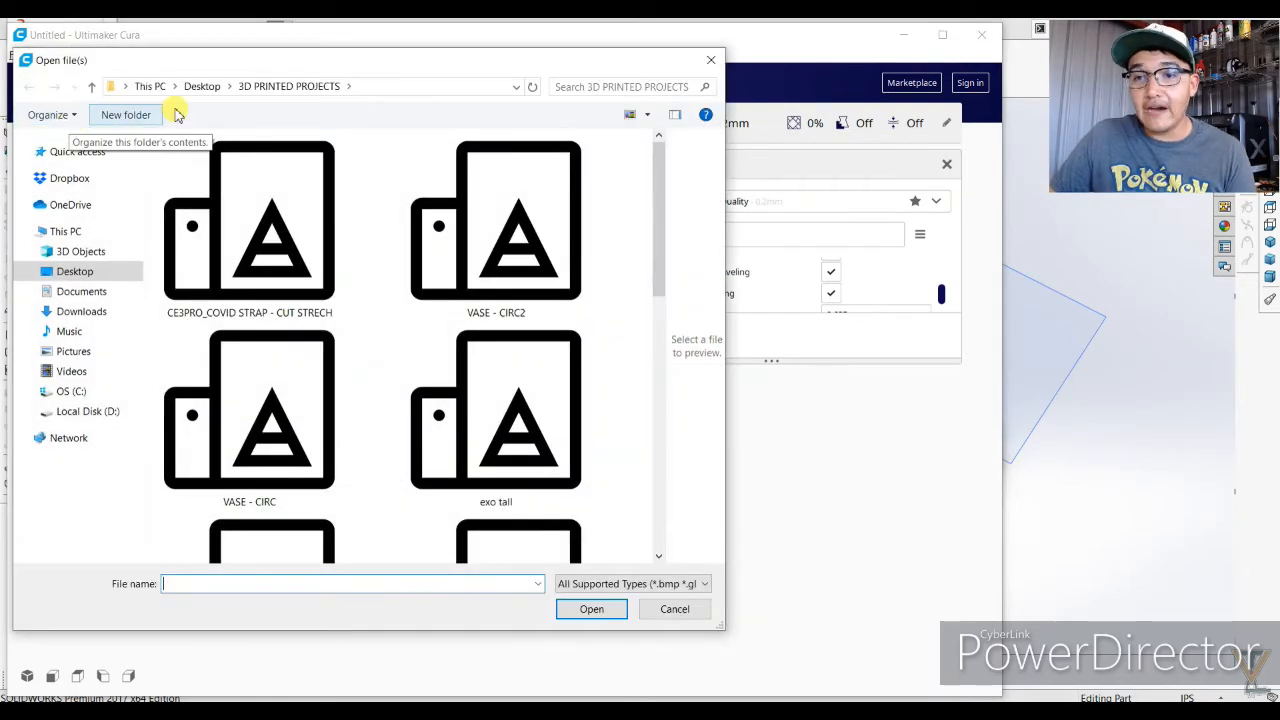
click(674, 609)
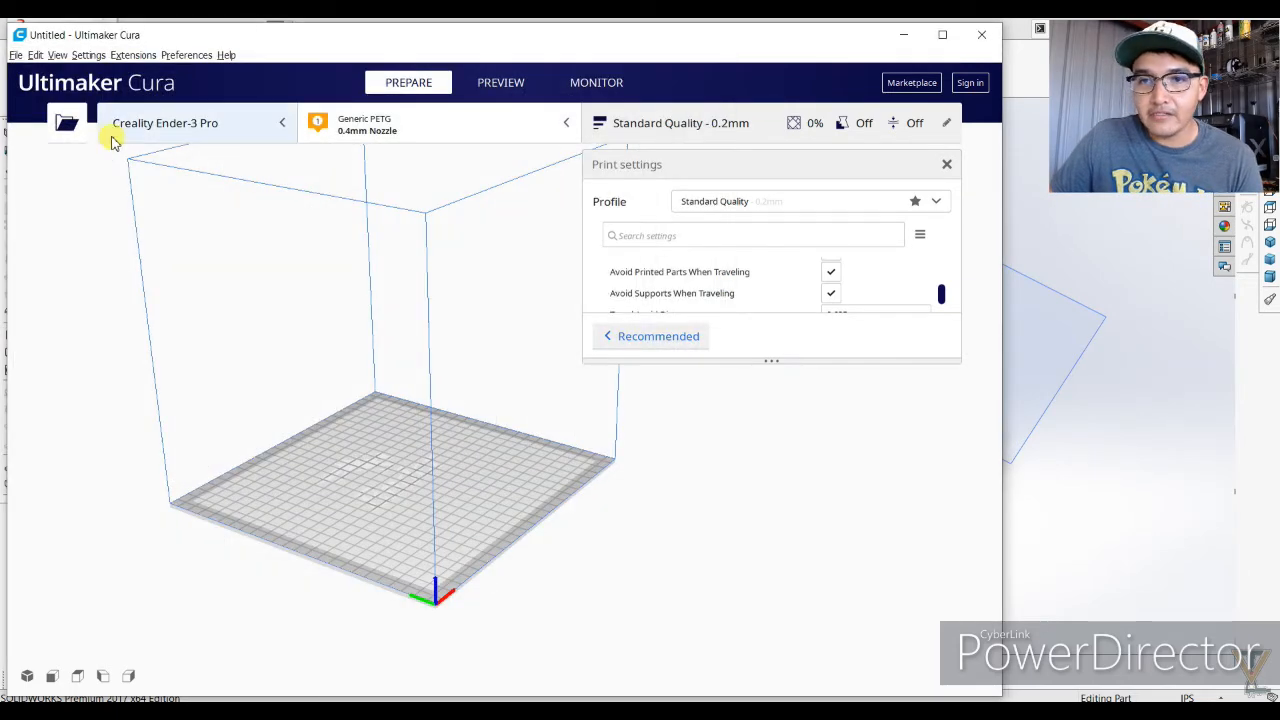
click(16, 55)
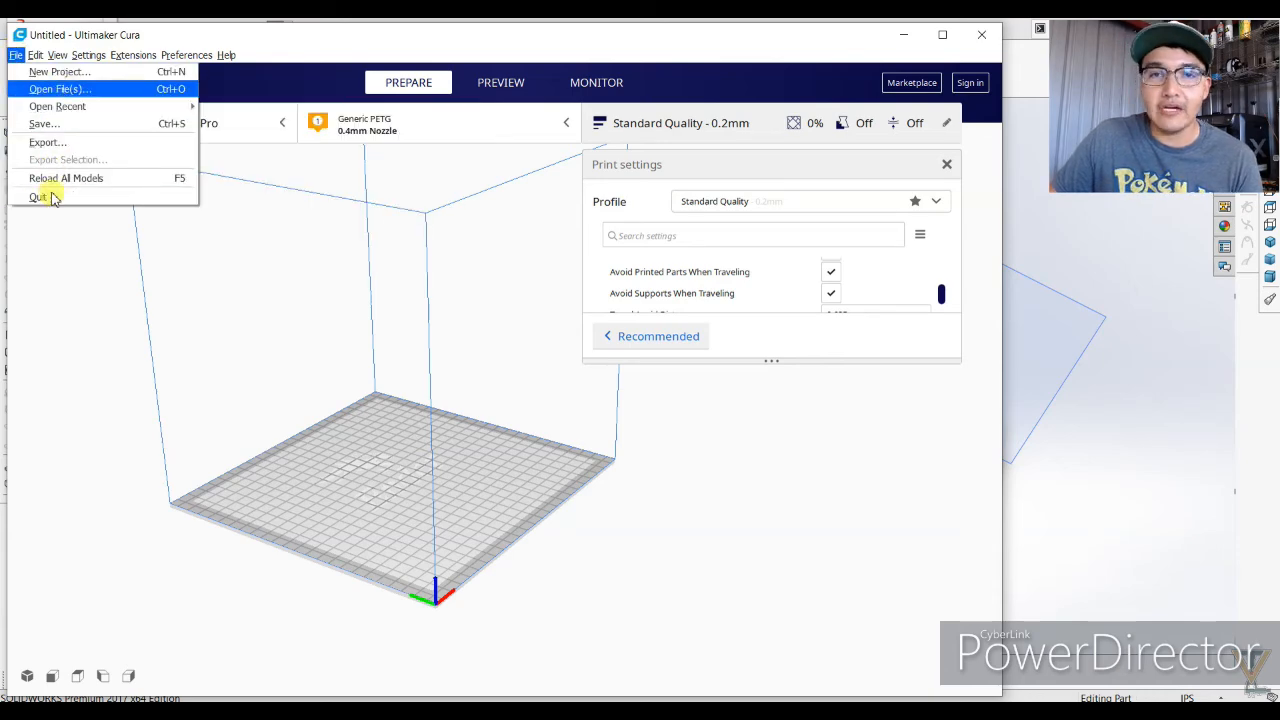
click(49, 290)
Load CELLPHONE CASE 2020 from the Desktop's TINKERCAD DESIGNS folder onto the build plate and inspect it up close.
click(66, 124)
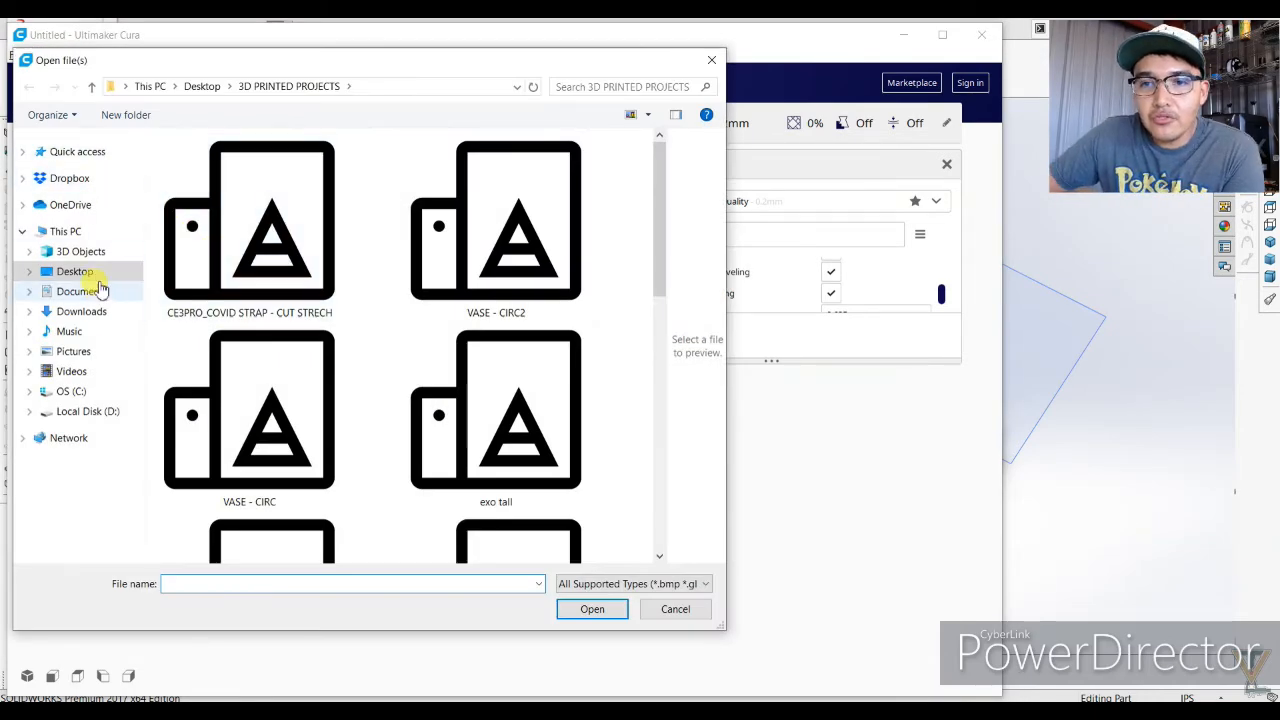
click(80, 271)
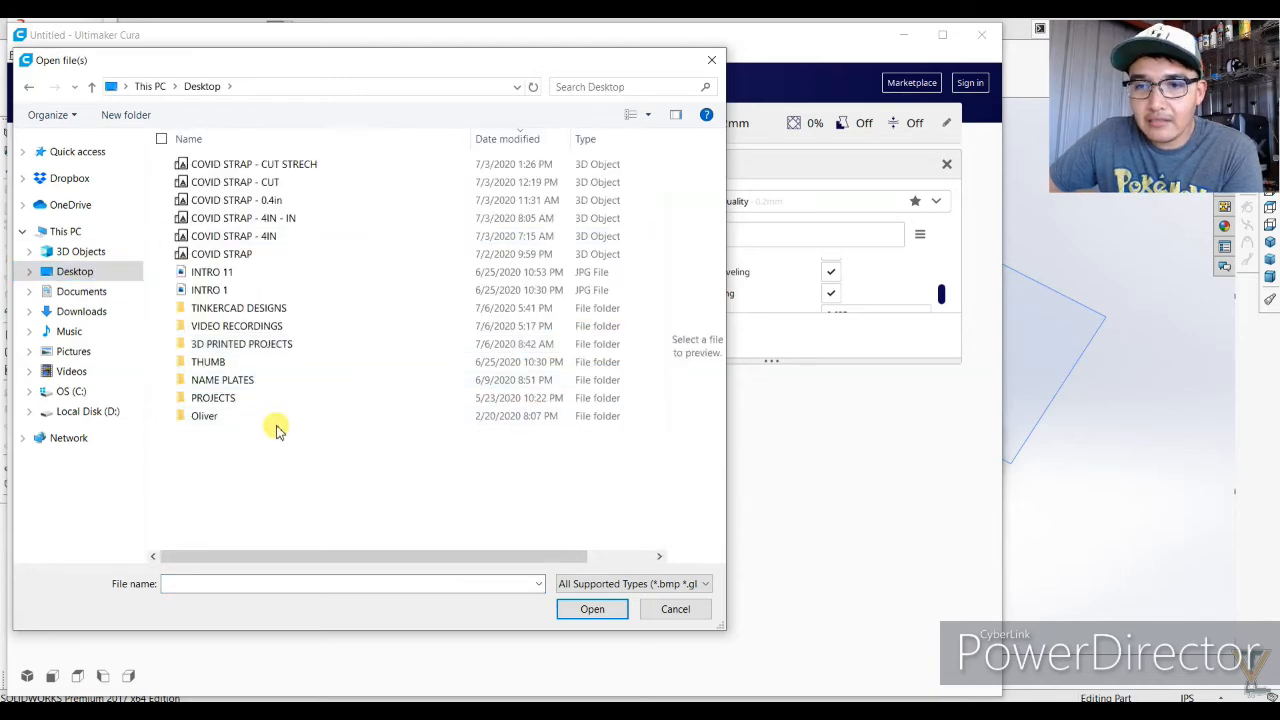
double_click(270, 309)
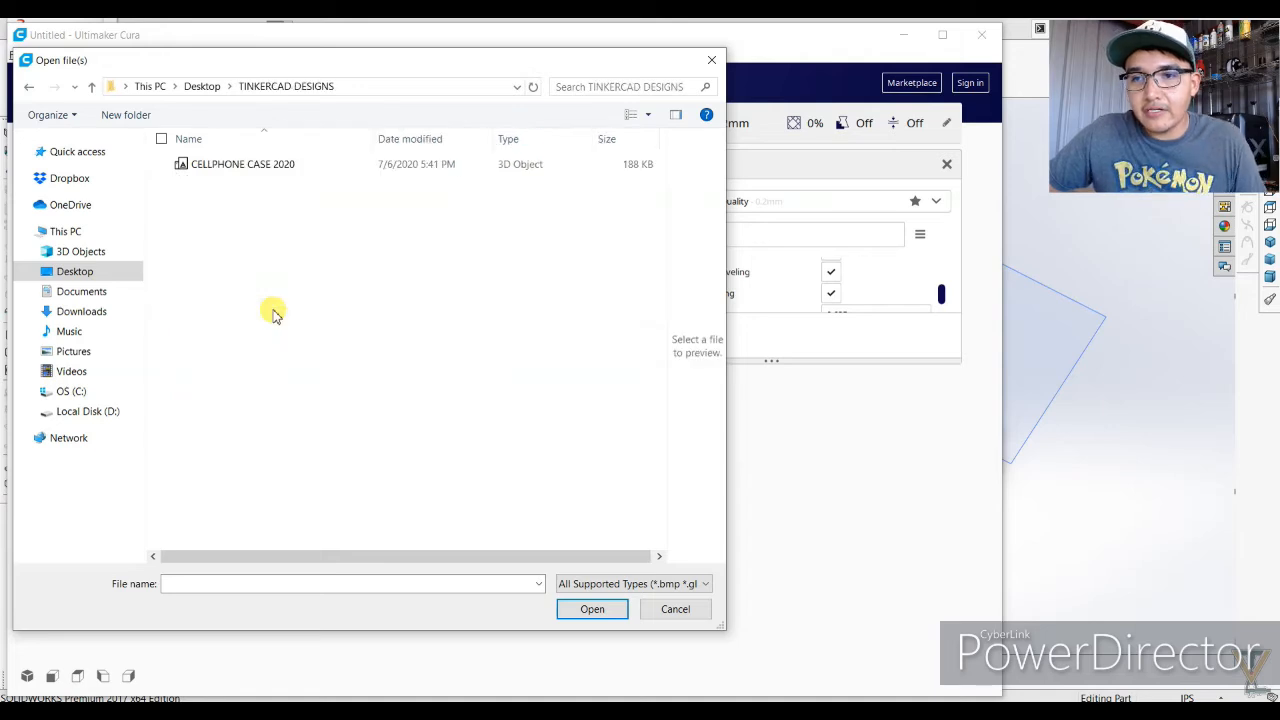
click(260, 172)
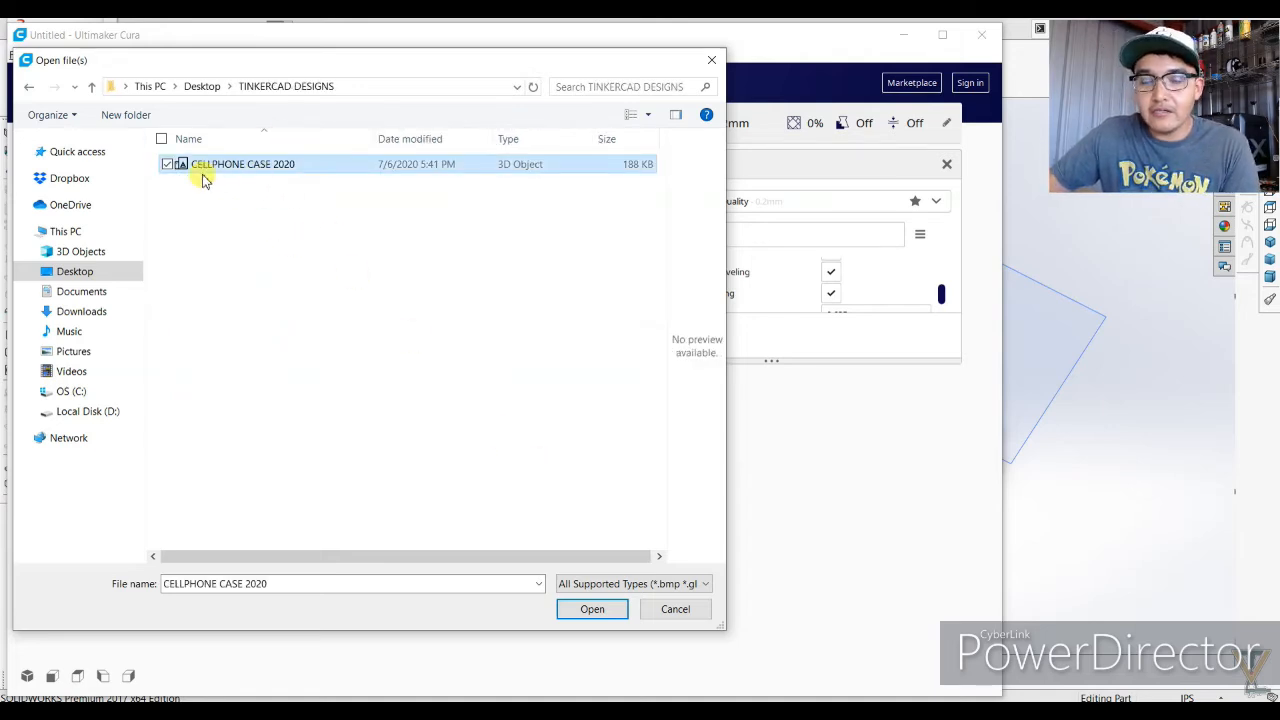
click(596, 610)
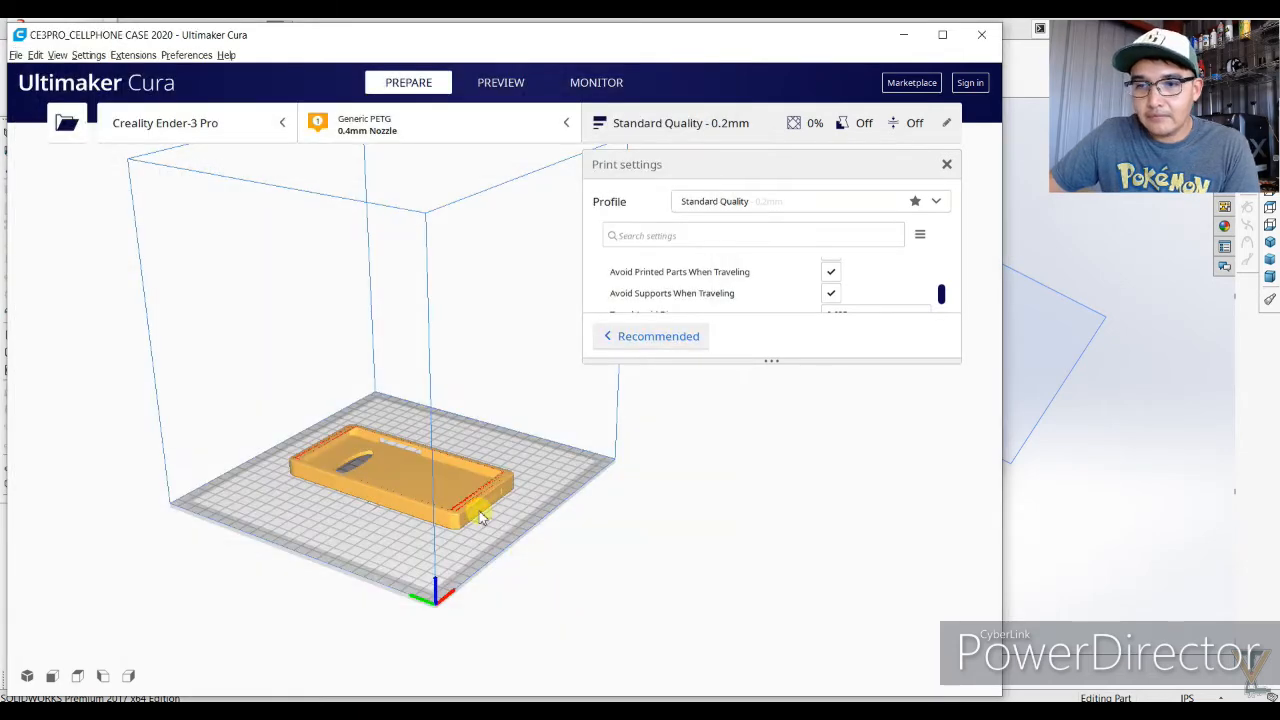
scroll(475, 482, up, 5)
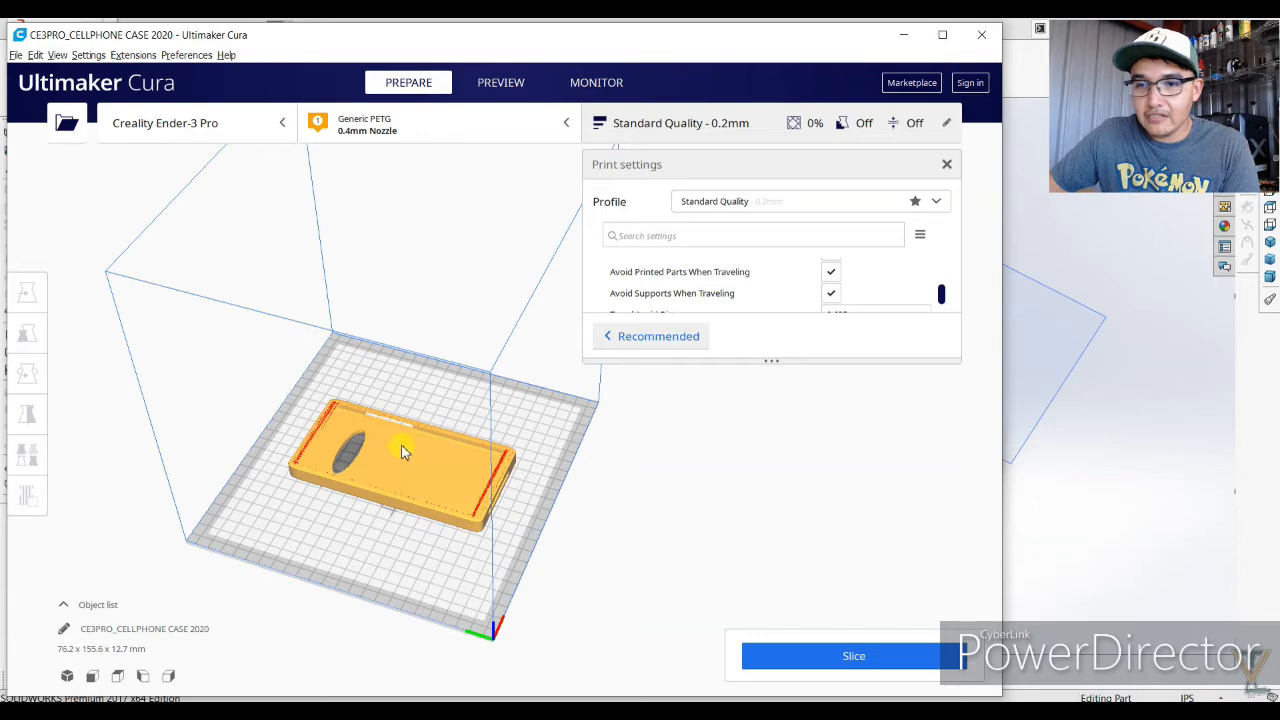
Move the cellphone case about 6.5 mm along the X axis on the build plate.
right_drag(335, 450, 374, 403)
scroll(374, 403, down, 4)
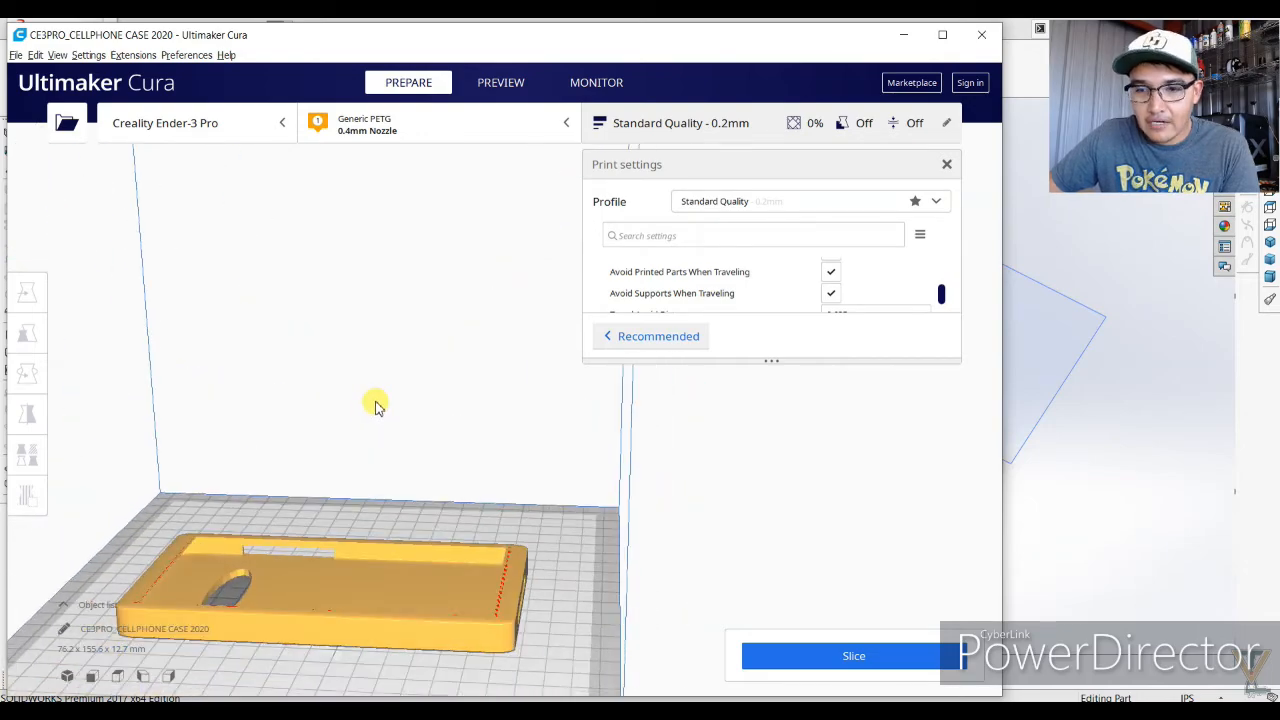
right_drag(357, 521, 443, 429)
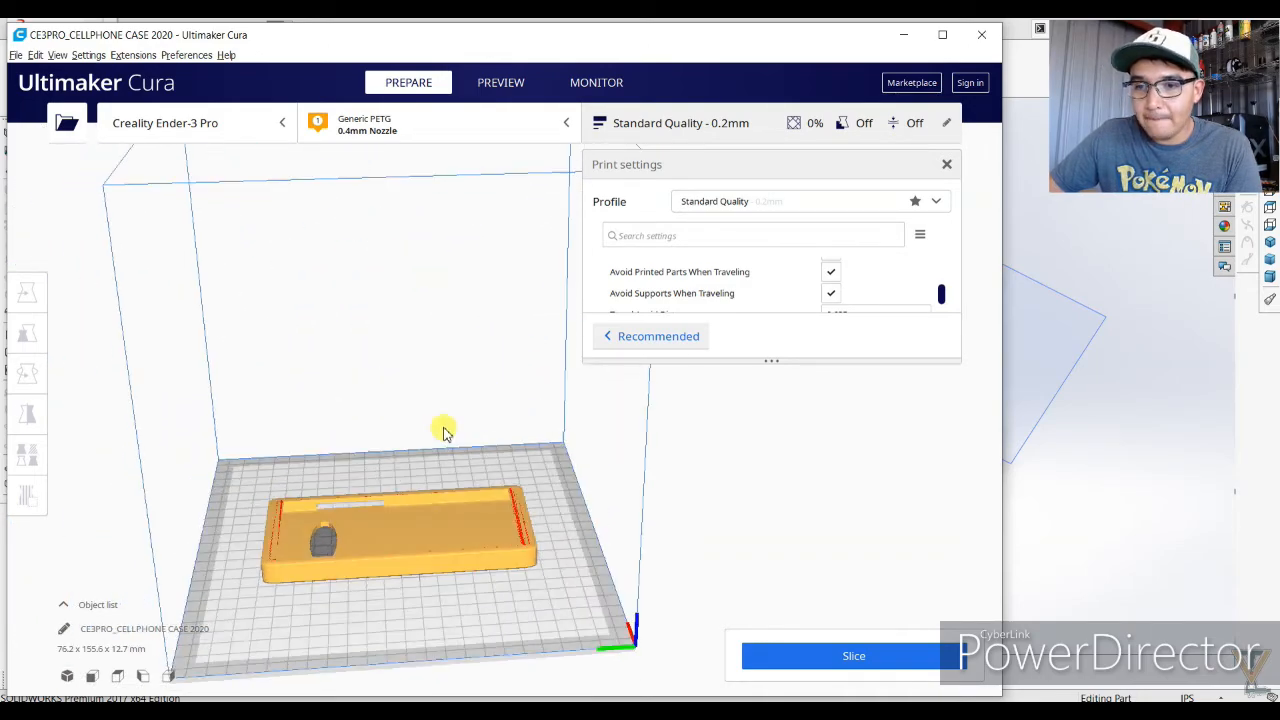
right_drag(349, 437, 402, 458)
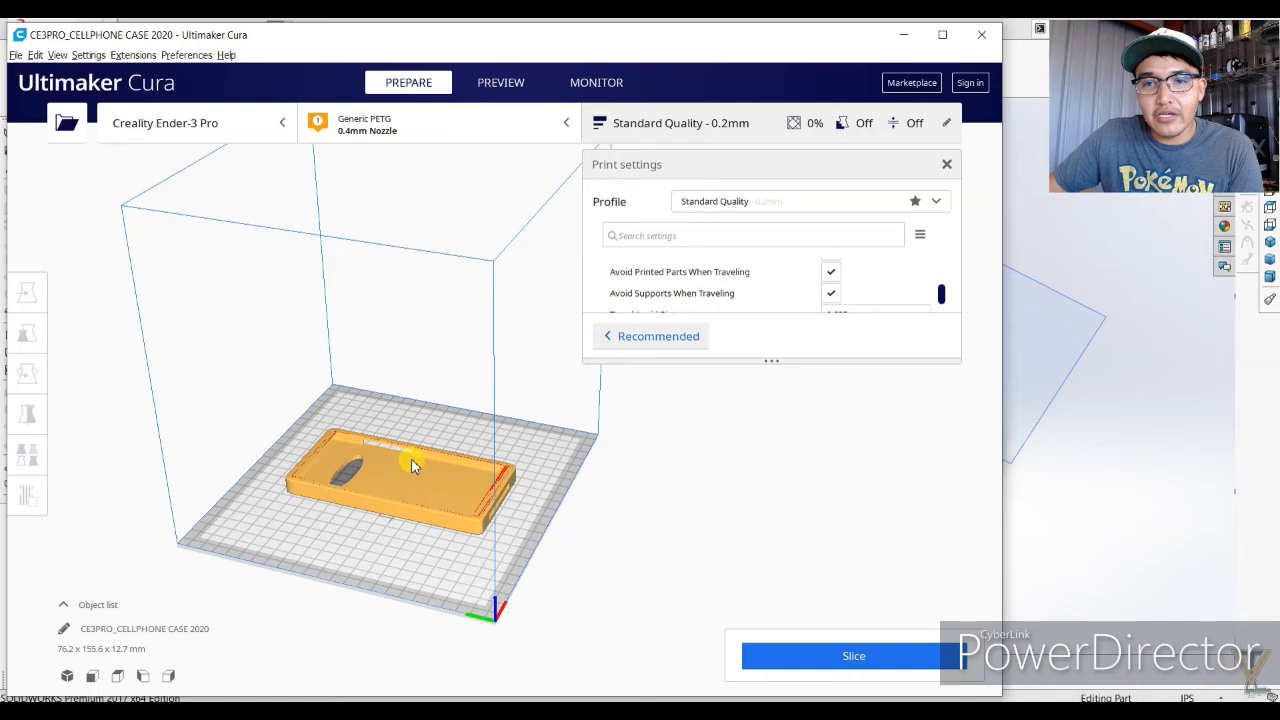
click(408, 487)
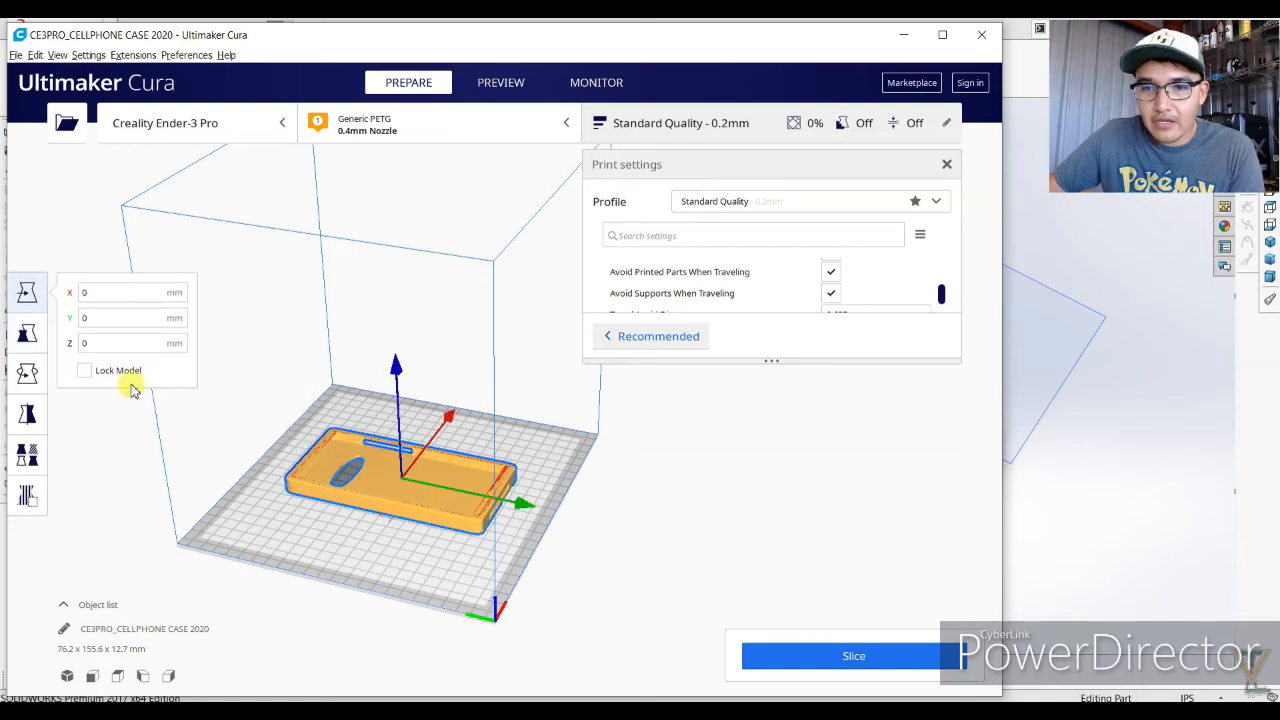
drag(474, 400, 448, 415)
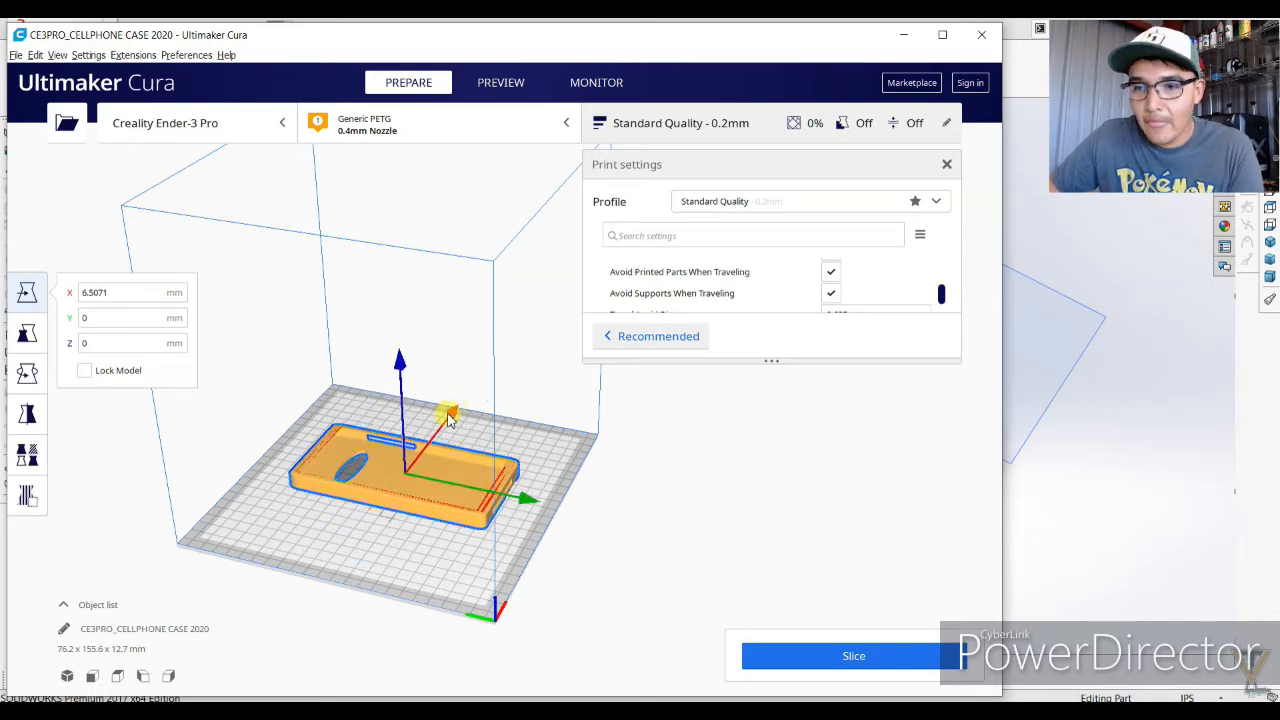
Try scaling the case uniformly to 86.82%, restore its scale to 100% and deselect it.
click(33, 335)
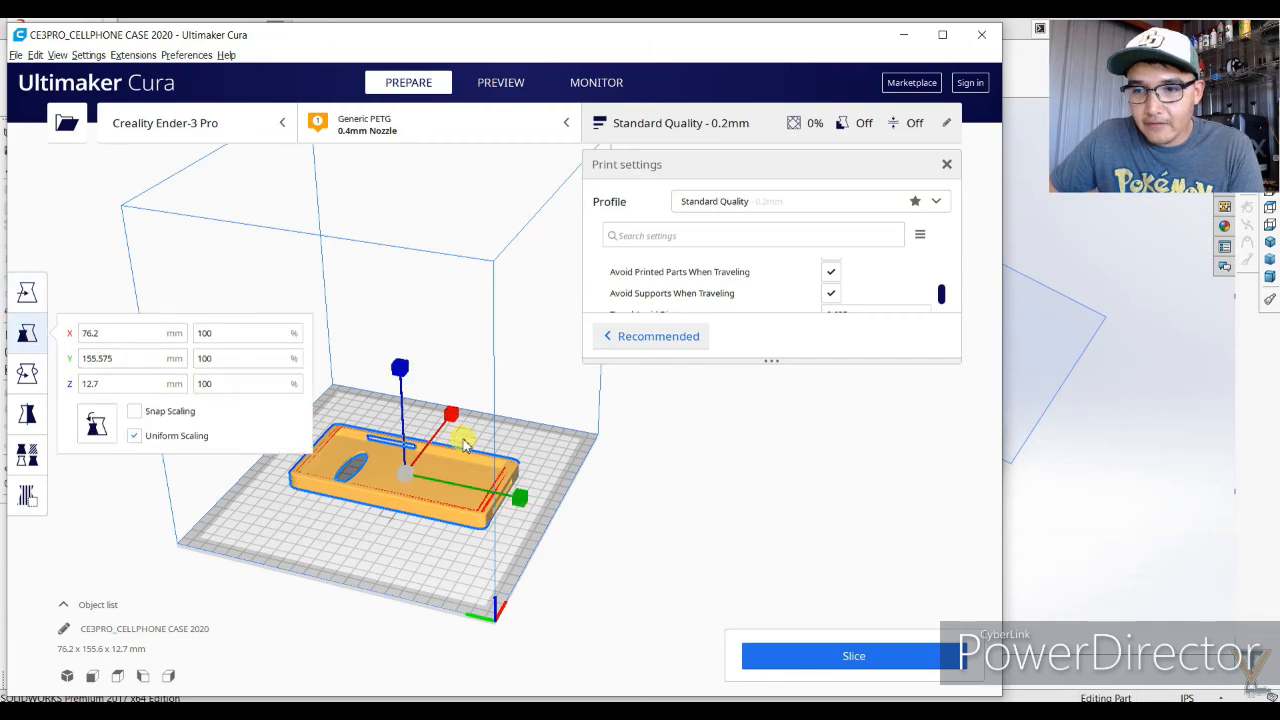
drag(393, 365, 414, 343)
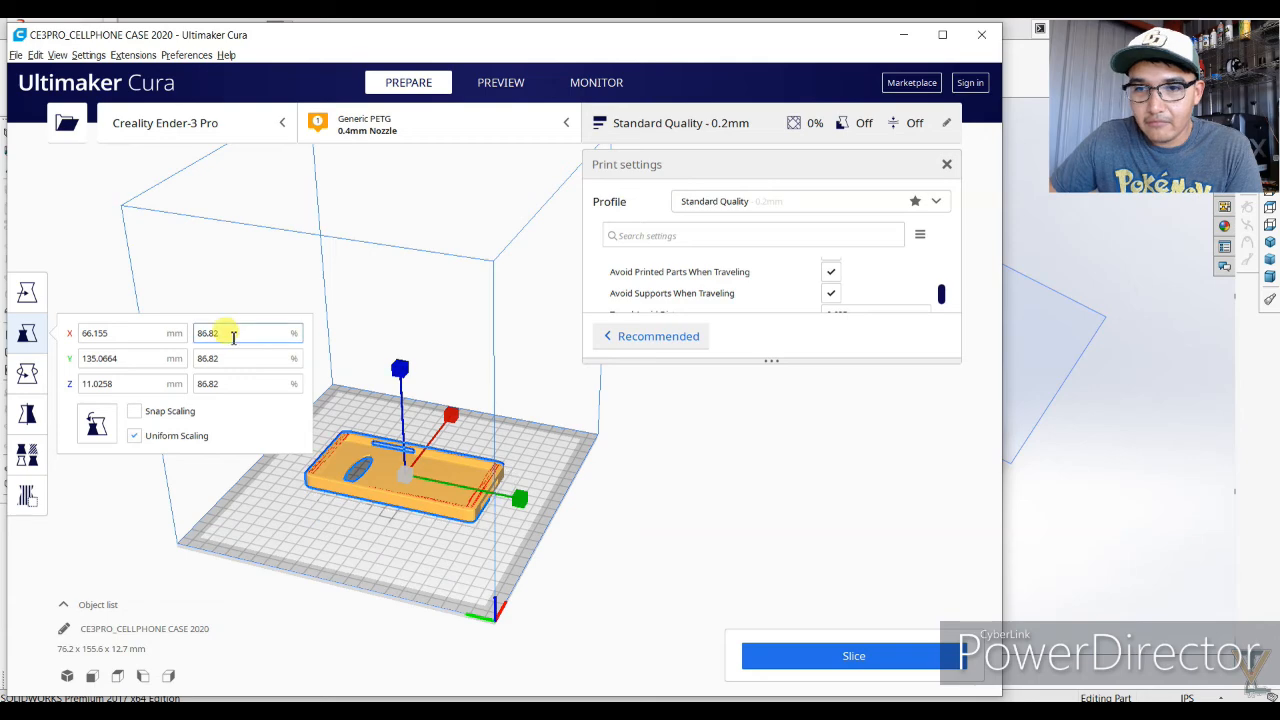
drag(233, 336, 176, 334)
text(100)
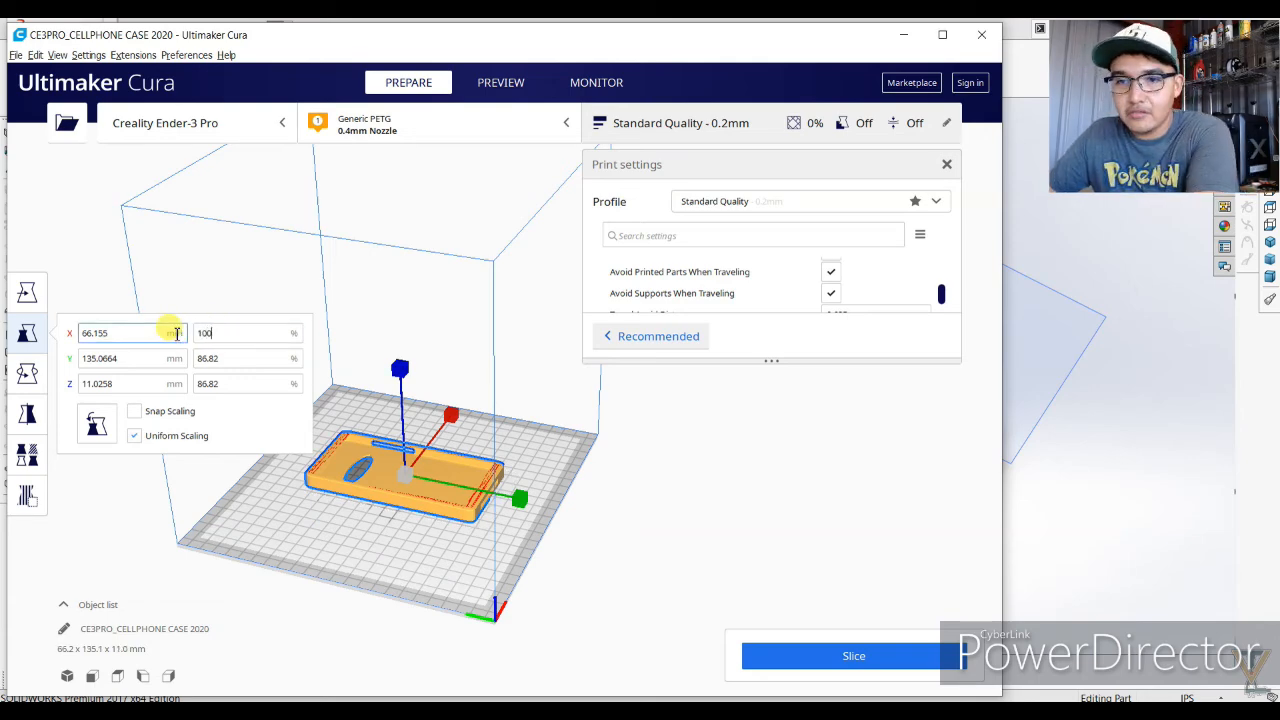
key(Return)
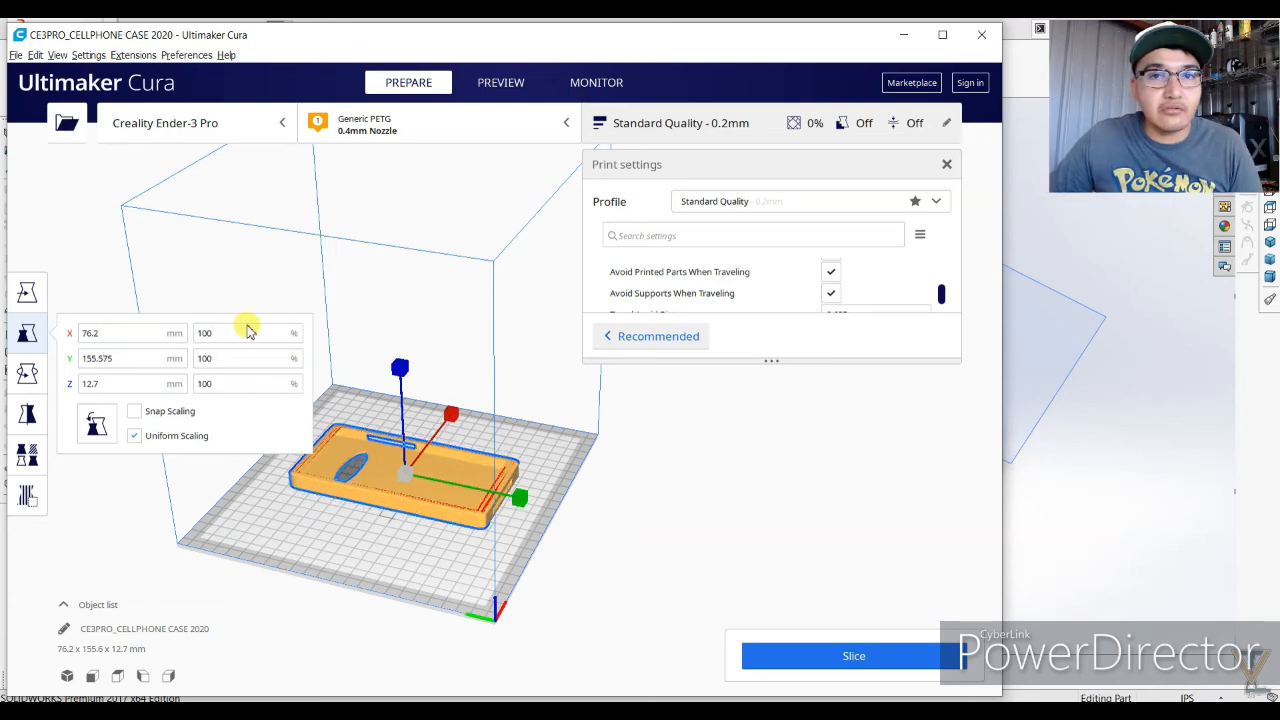
click(350, 295)
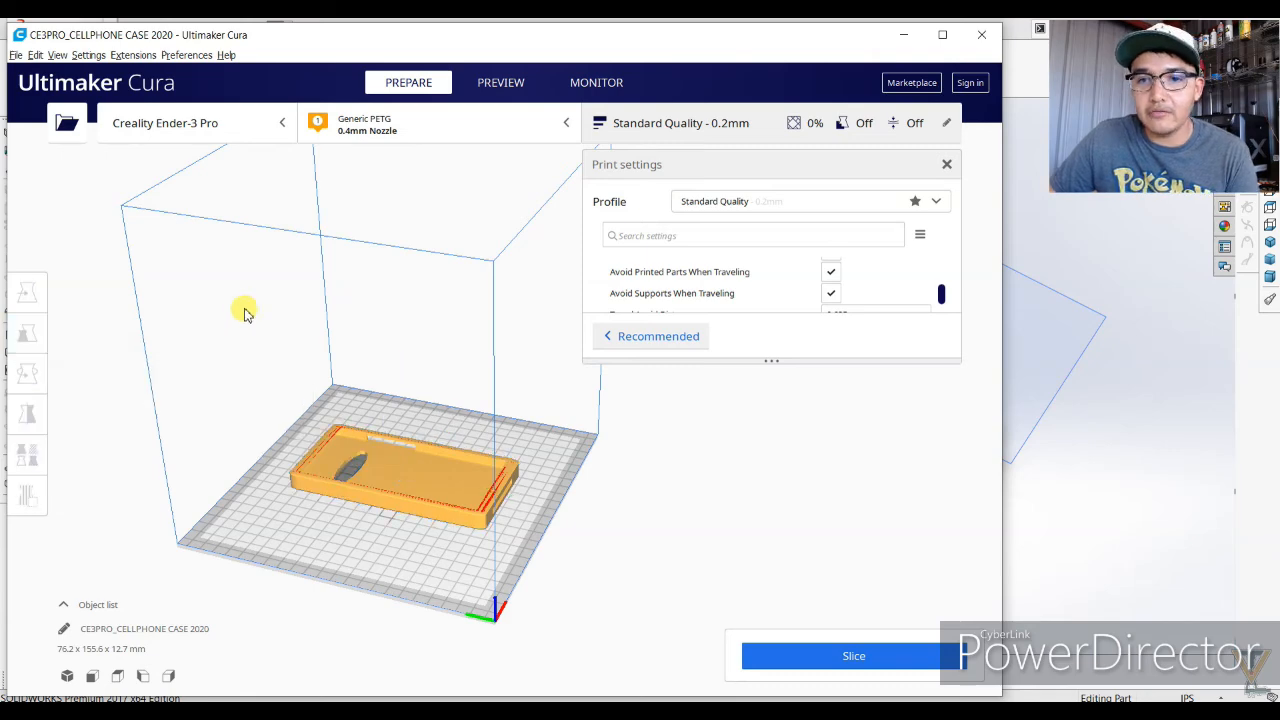
Rotate the case 90 degrees clockwise about its vertical axis, with snap rotation on.
click(429, 468)
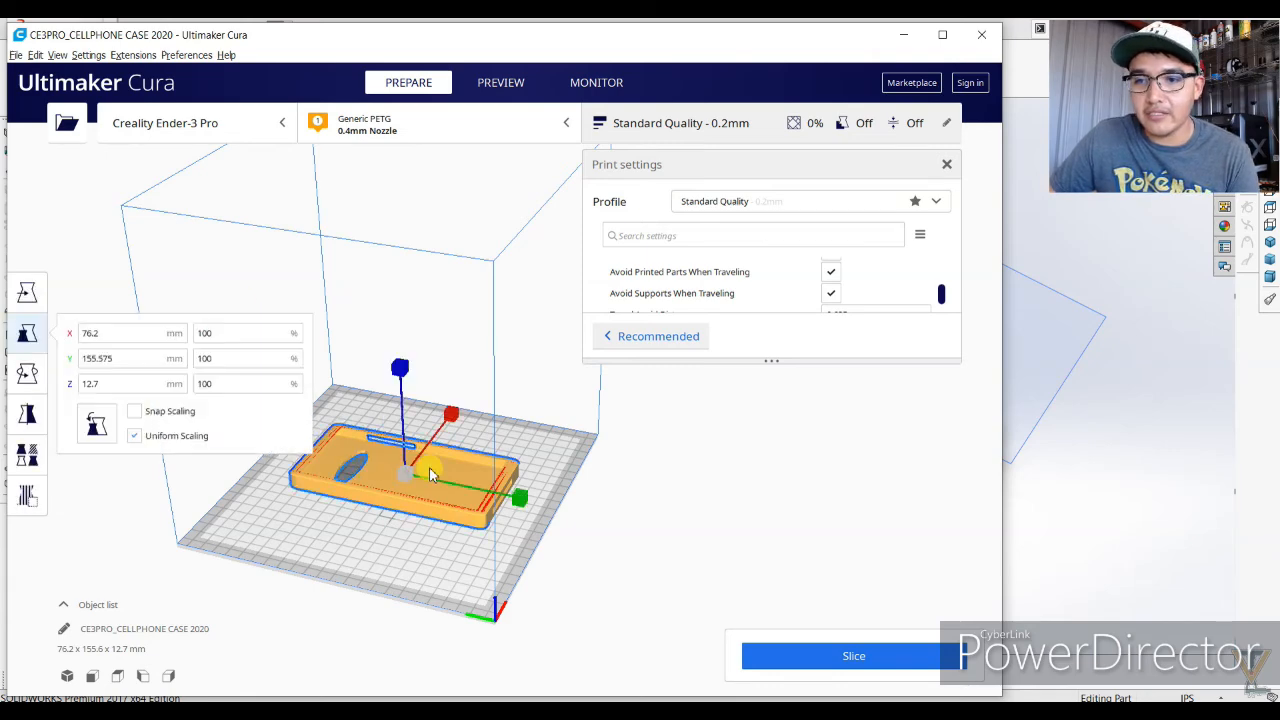
click(27, 372)
drag(485, 426, 456, 378)
drag(527, 468, 466, 372)
right_drag(466, 372, 423, 412)
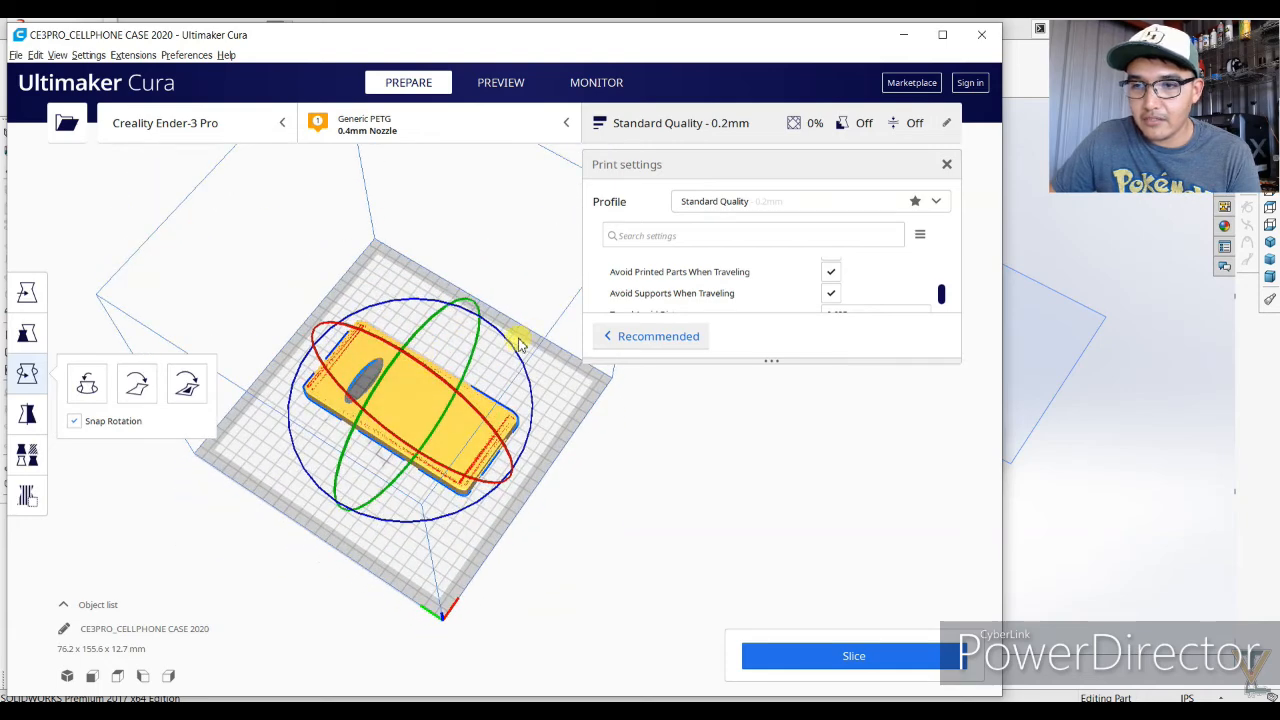
drag(511, 345, 450, 455)
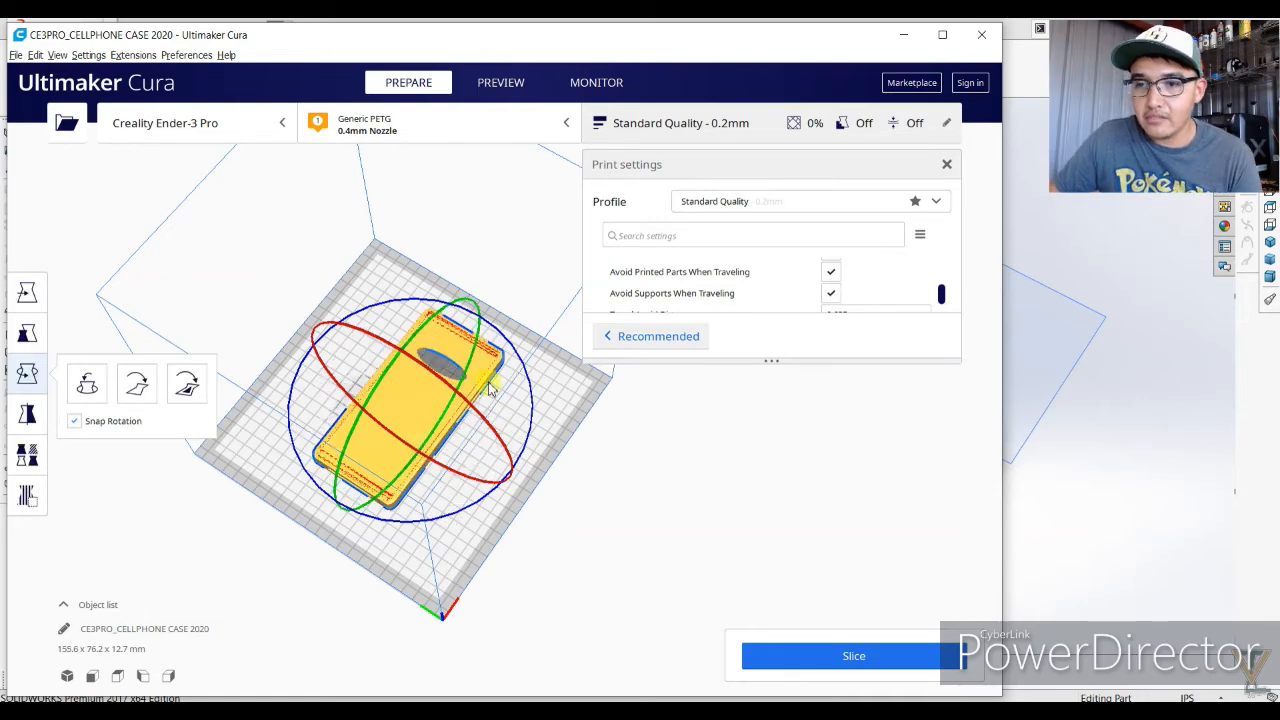
Inspect the rotated case in the front, left and right views, and finish in the top view.
click(92, 679)
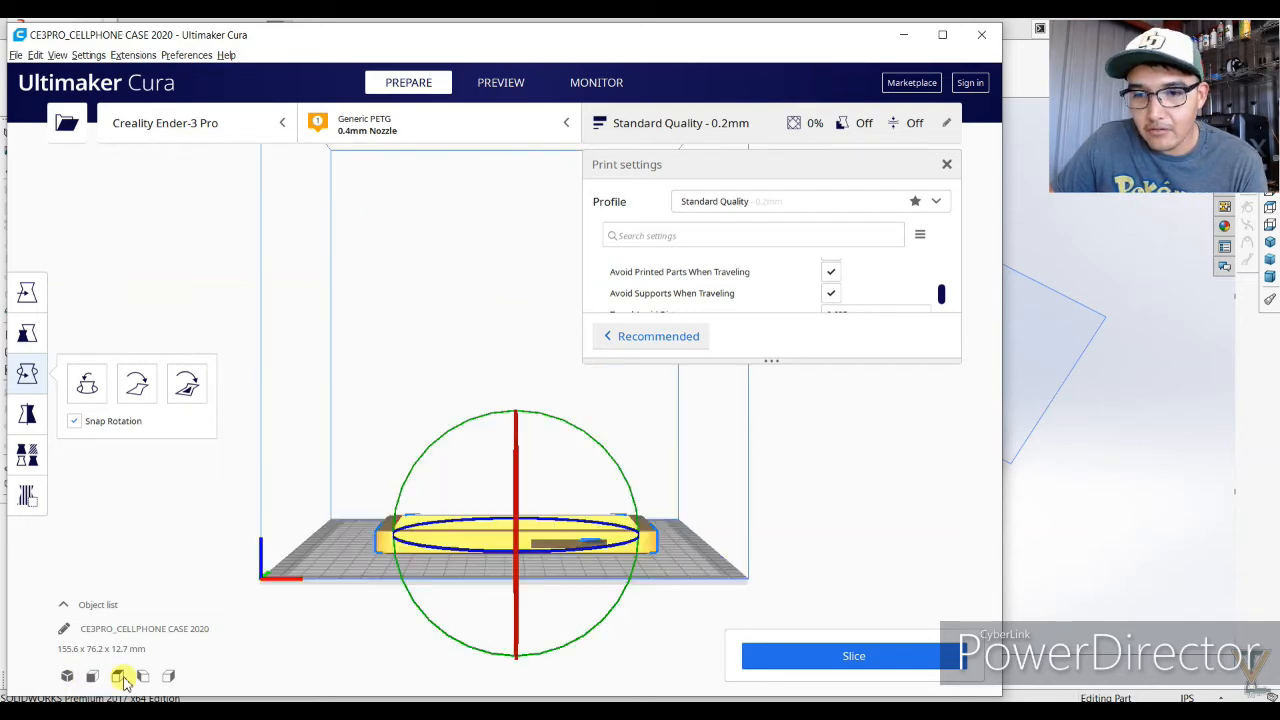
click(117, 677)
click(143, 679)
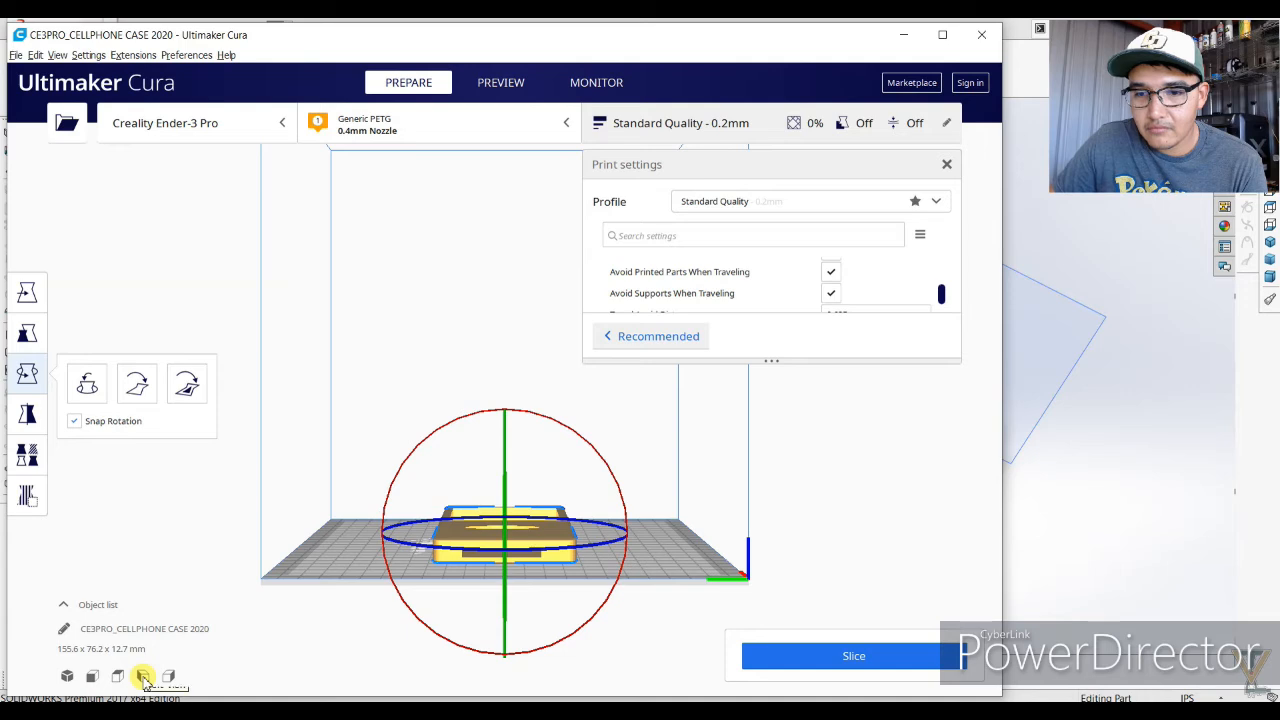
click(168, 677)
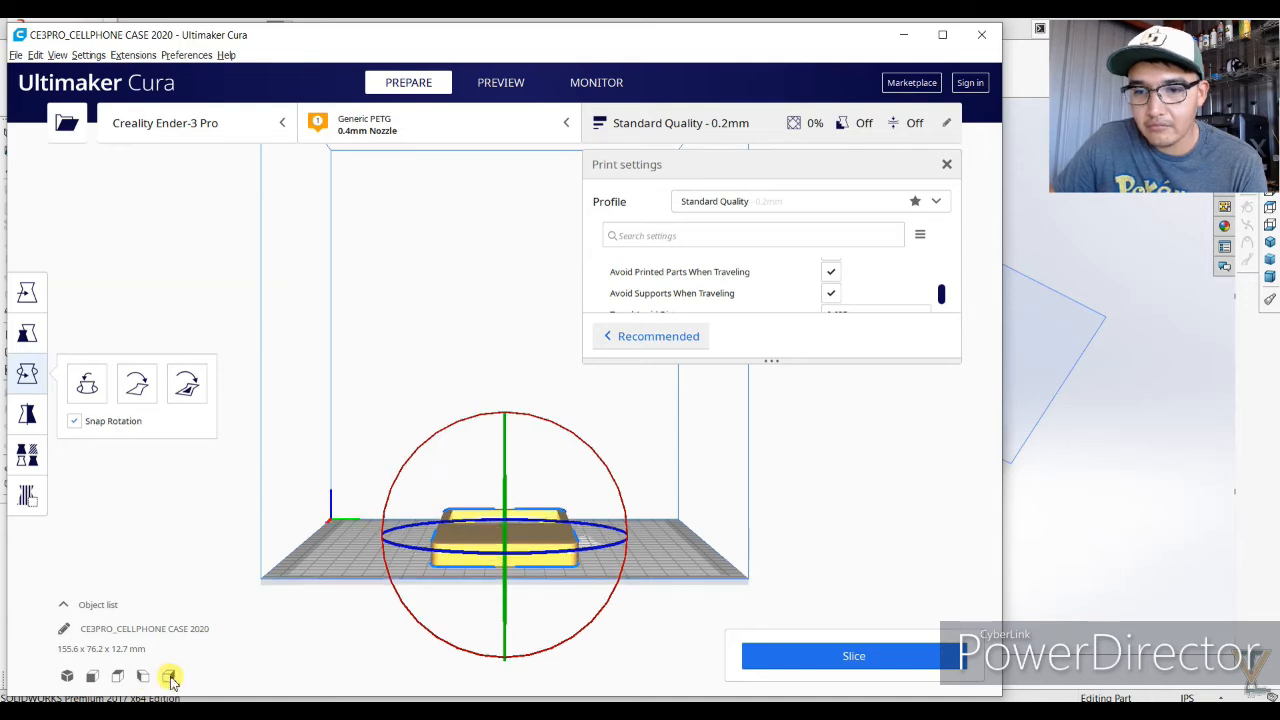
click(117, 677)
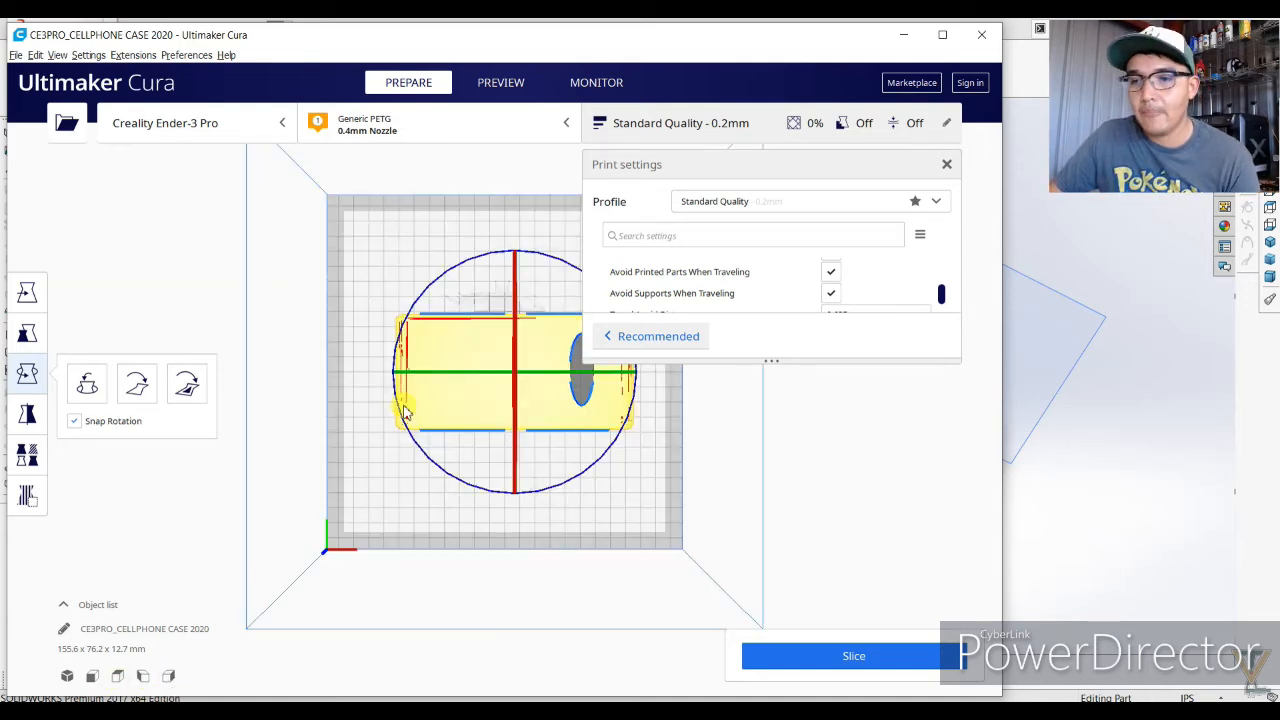
Rotate the case 90 degrees counterclockwise about its vertical axis, returning its length to the Y direction.
click(517, 223)
middle_drag(503, 229, 315, 258)
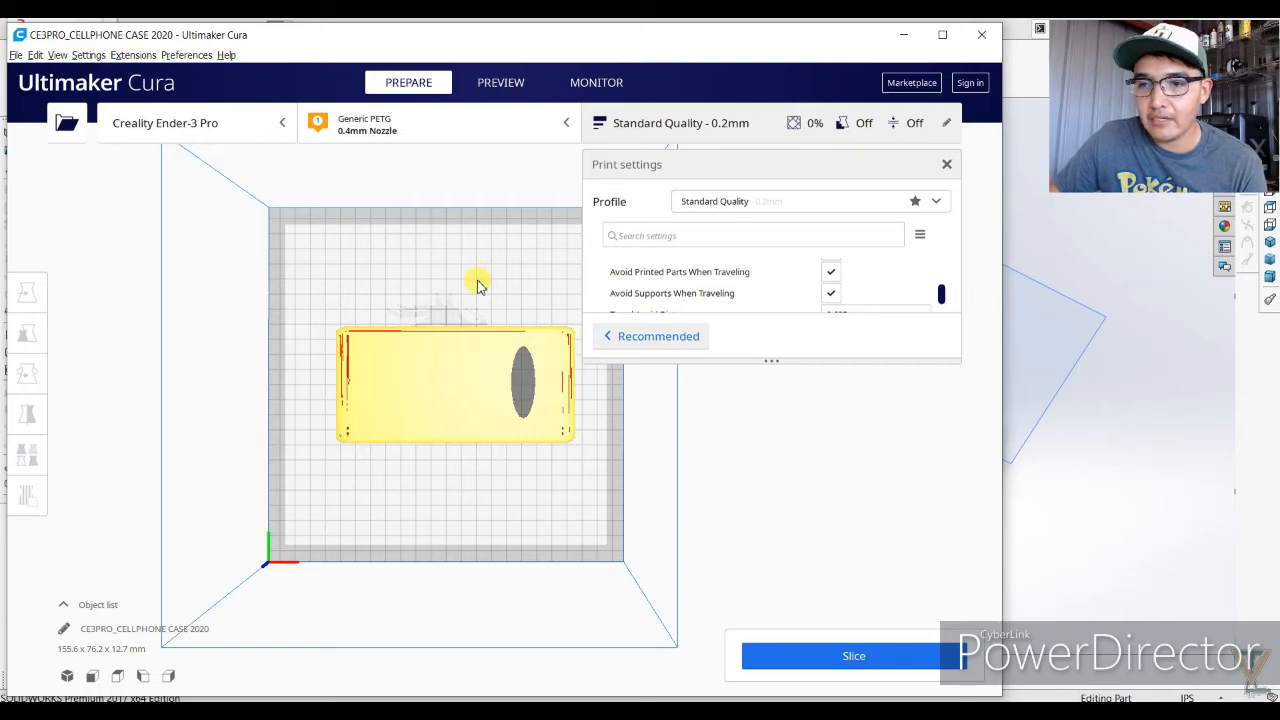
middle_drag(457, 271, 324, 302)
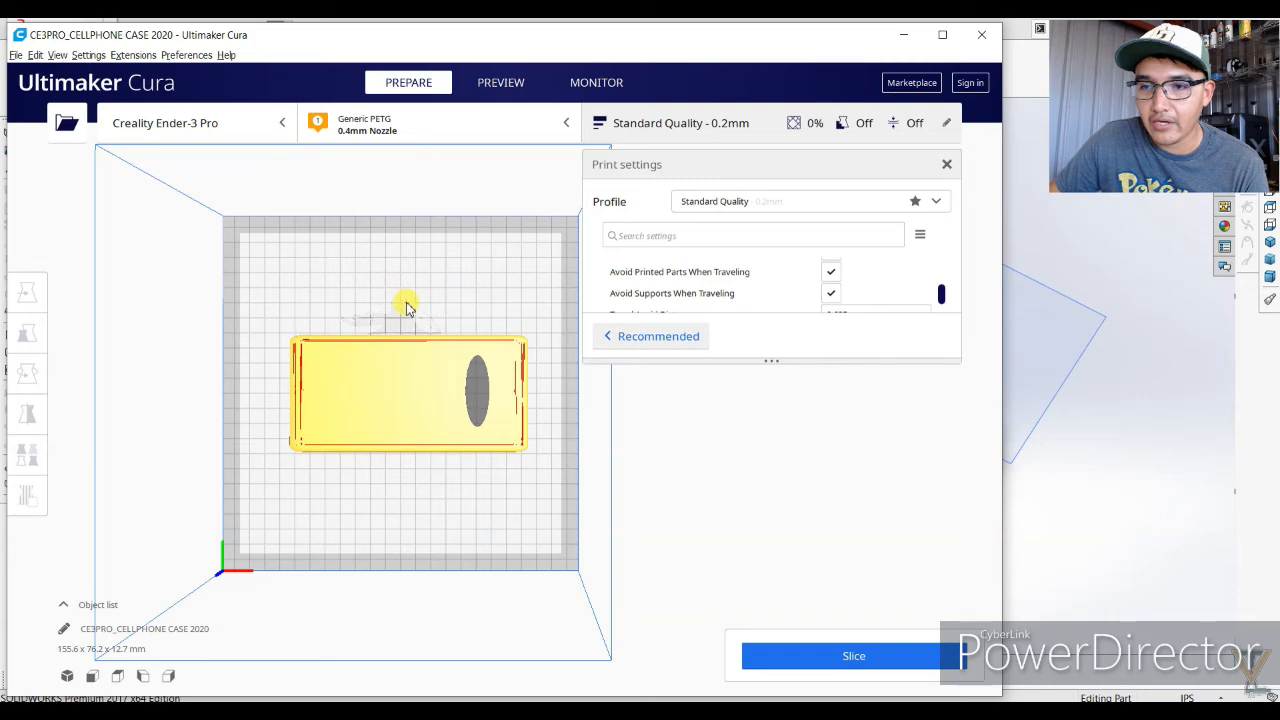
click(346, 403)
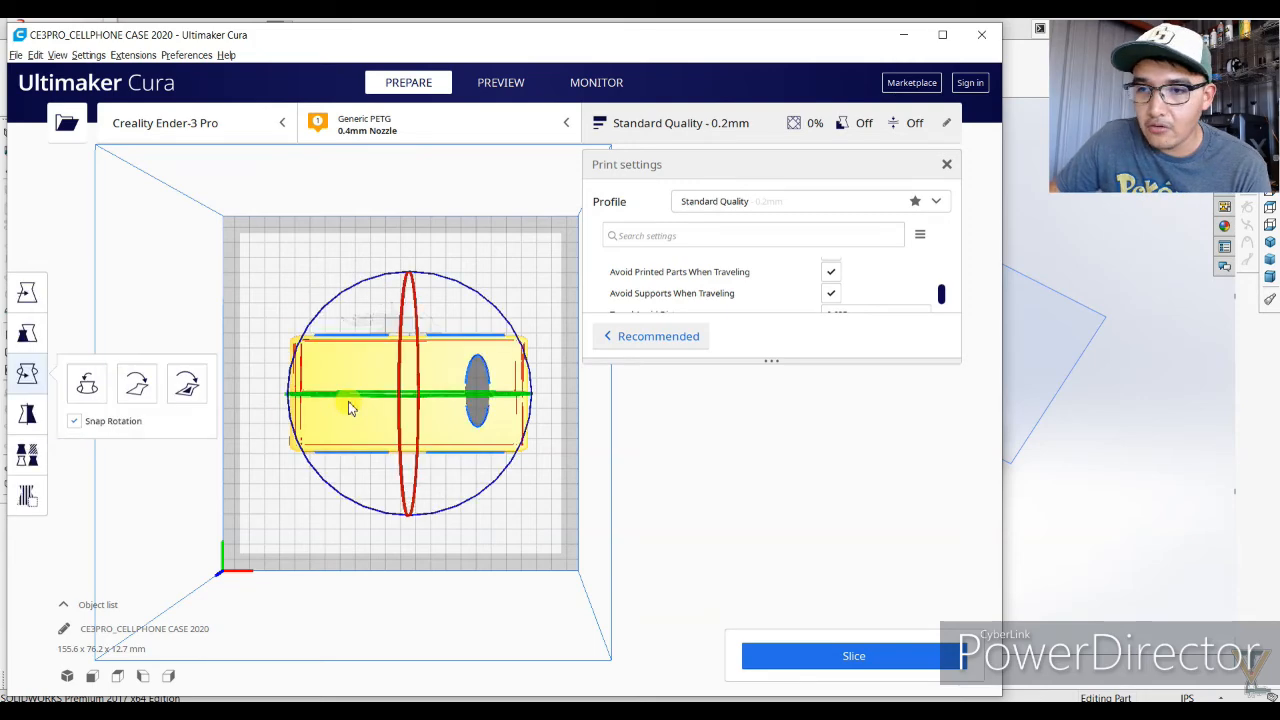
drag(466, 296, 303, 365)
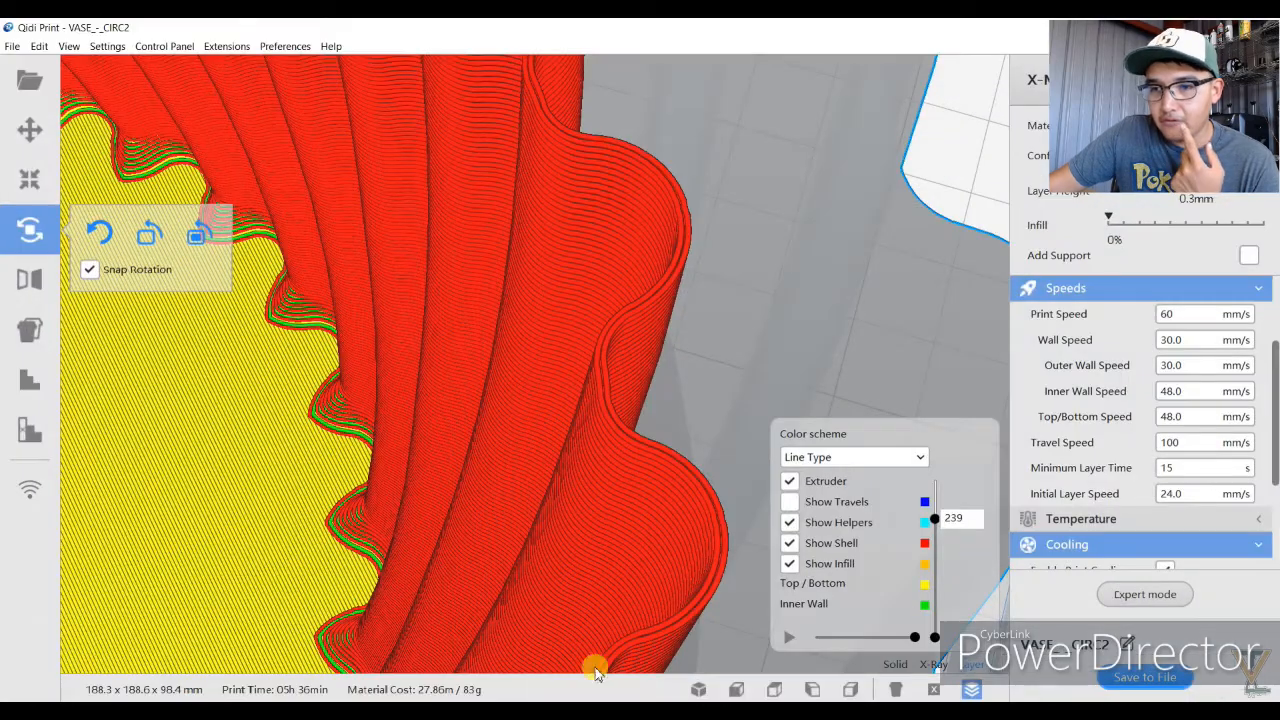
Examine the layer preview of the VASE_-_CIRC2 model in Qidi Print as a whole, and return to Ultimaker Cura.
scroll(499, 469, down, 4)
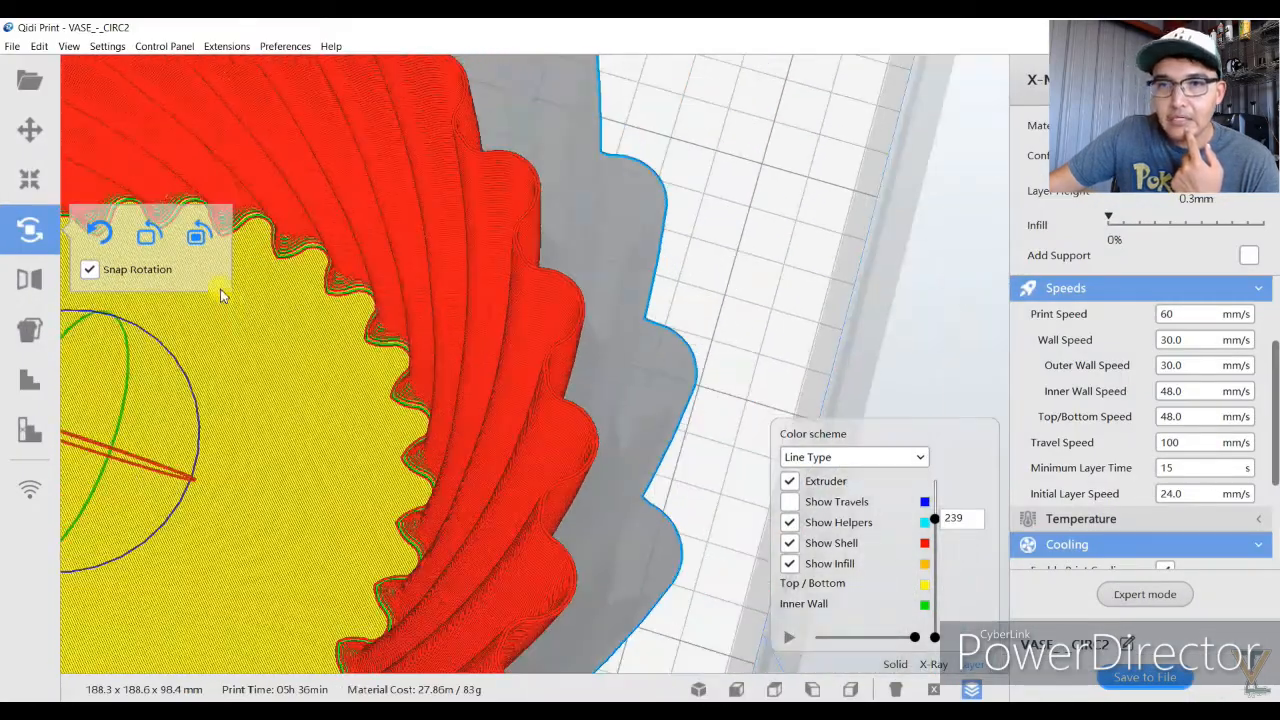
scroll(101, 122, down, 2)
scroll(101, 122, down, 1)
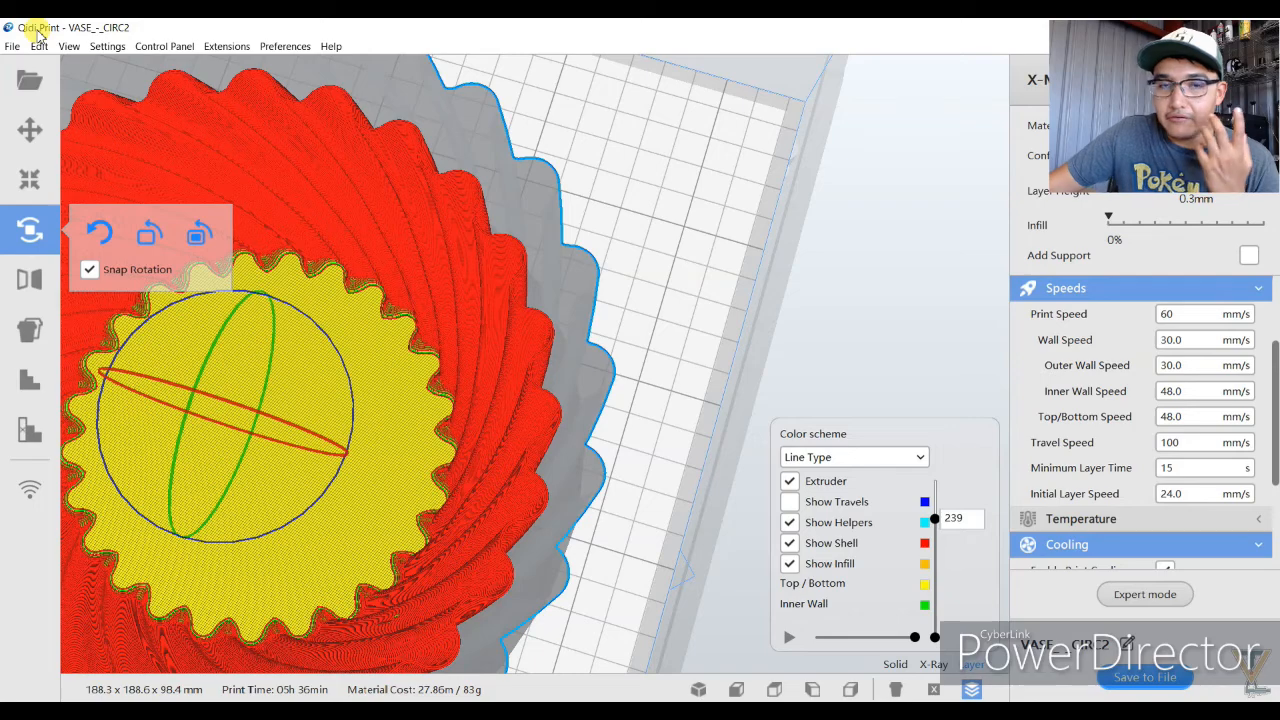
scroll(443, 284, down, 3)
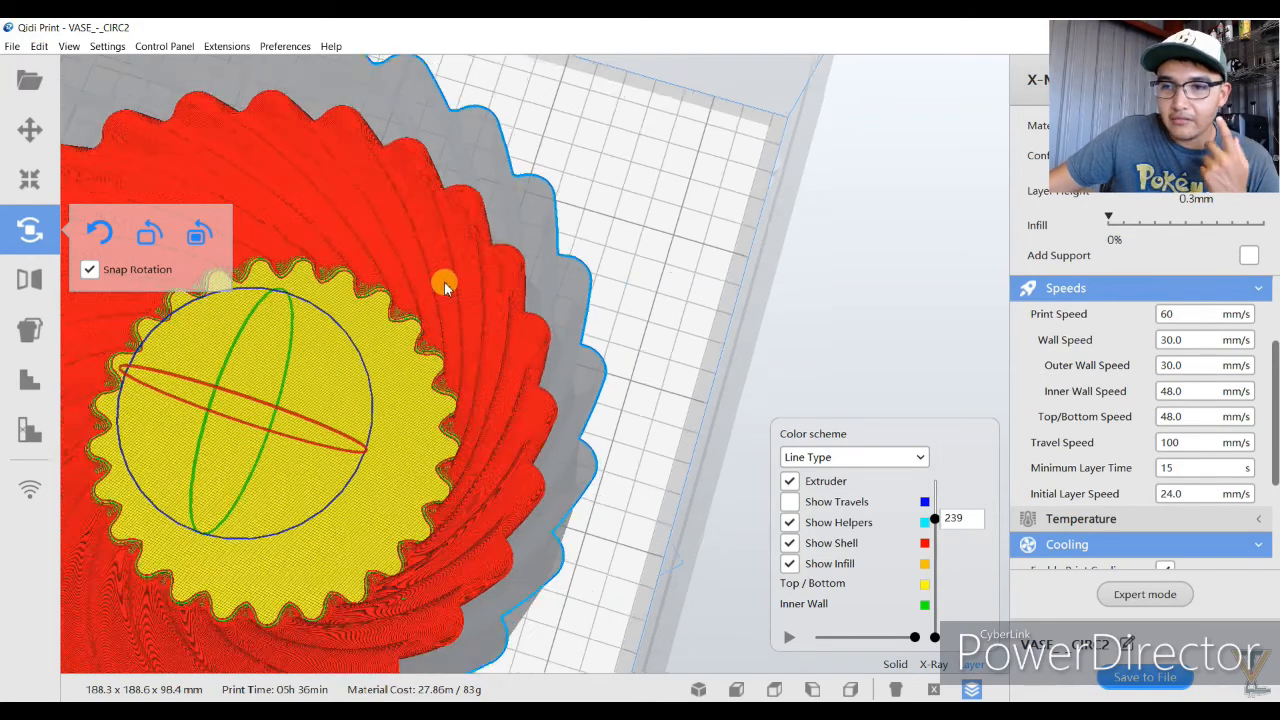
right_drag(478, 255, 491, 229)
right_drag(423, 263, 506, 289)
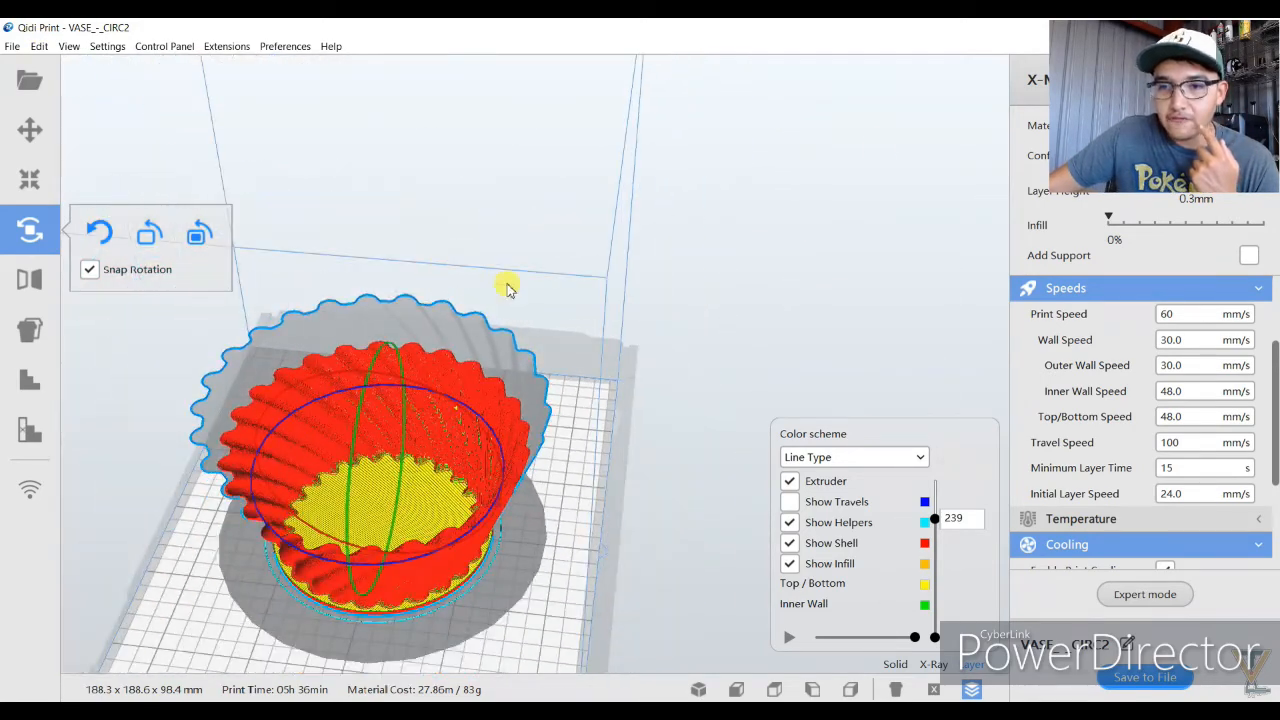
click(594, 706)
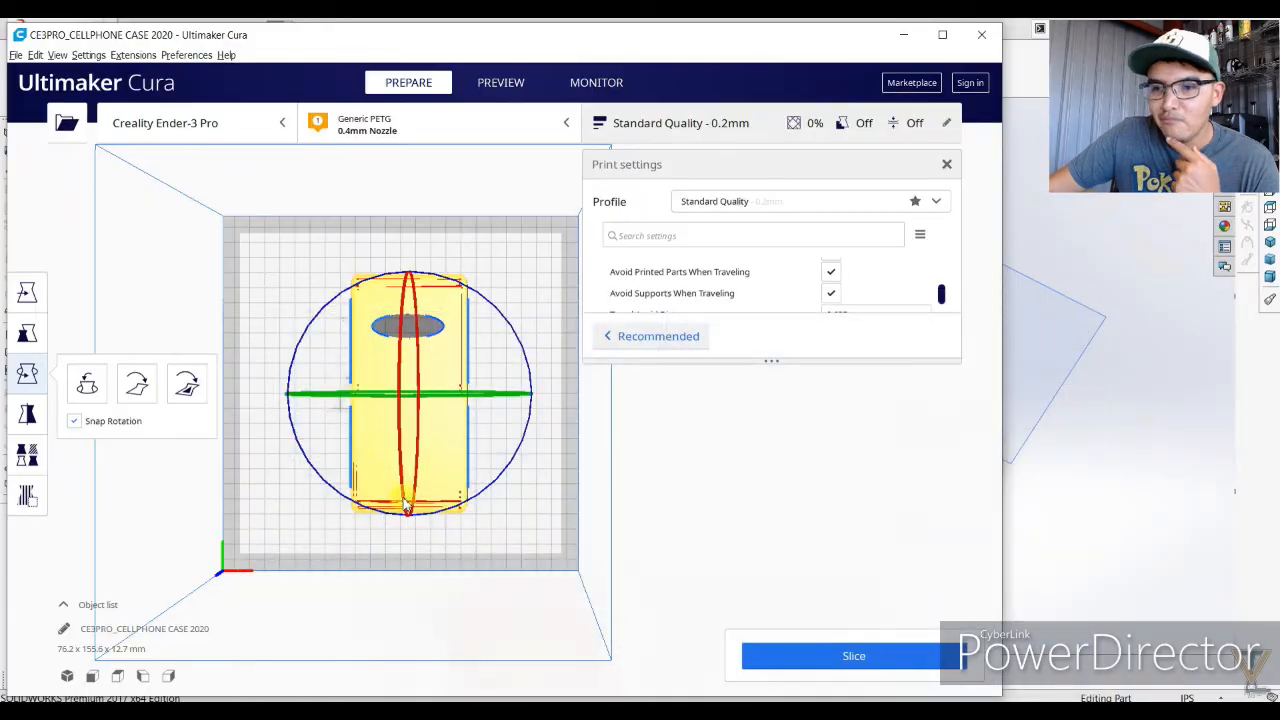
Enlarge the print settings area down to the slicing controls and reduce the visible settings to the basic ones.
right_drag(593, 488, 620, 337)
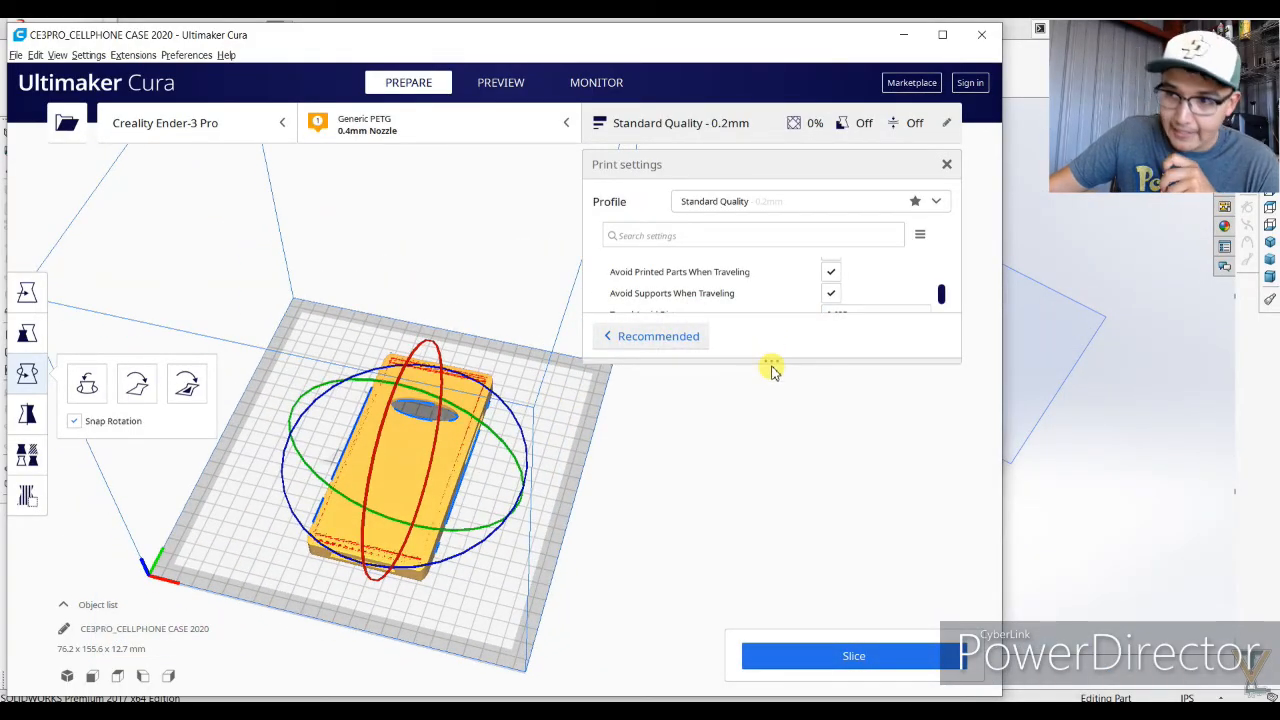
drag(777, 360, 760, 606)
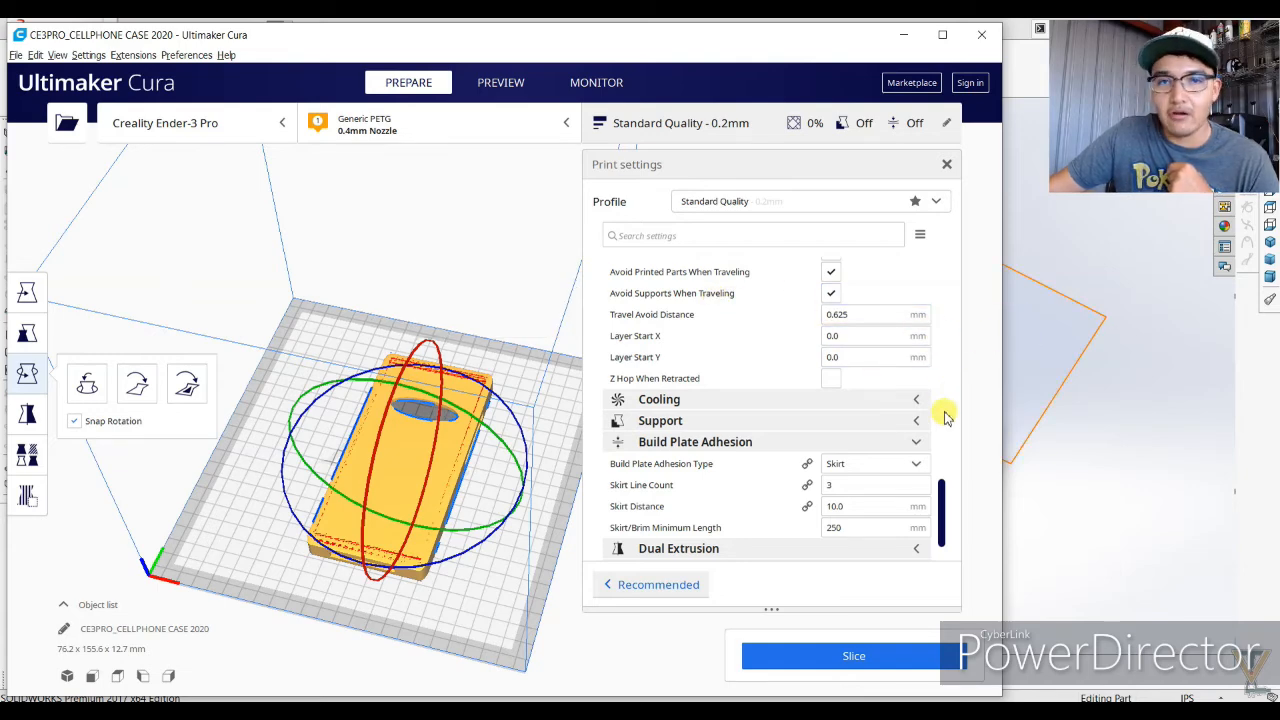
click(921, 234)
click(953, 273)
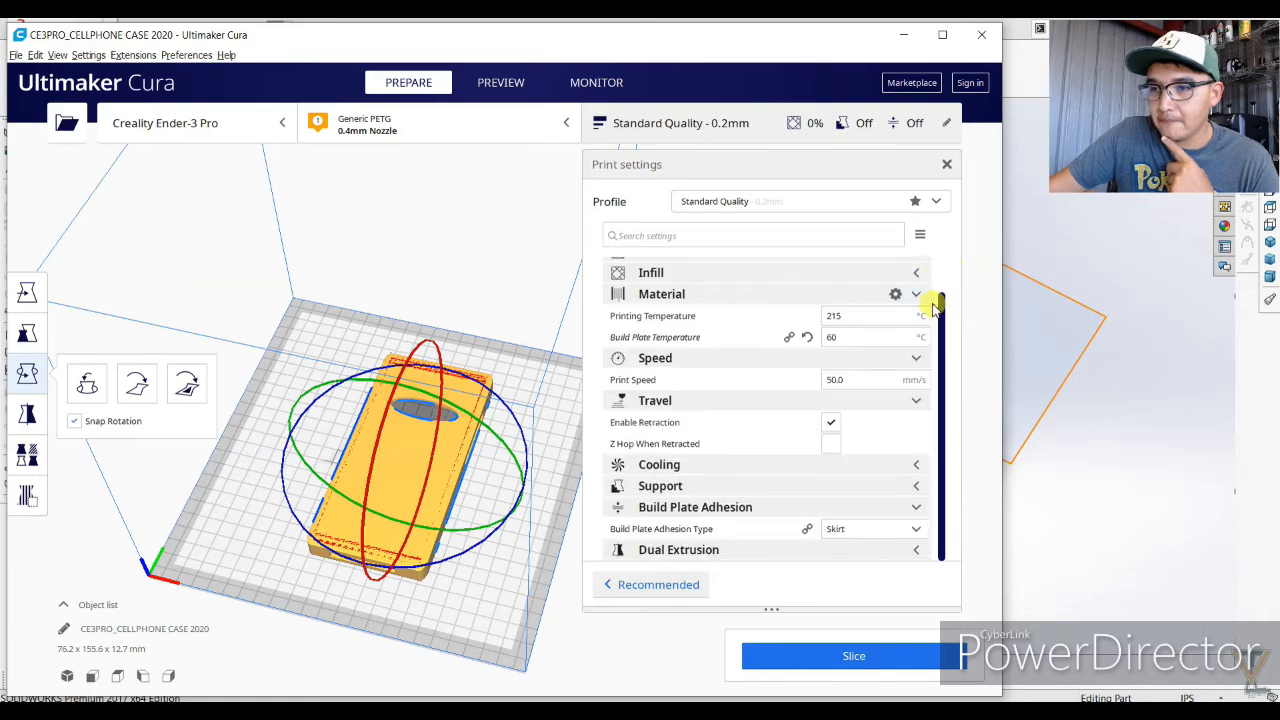
Collapse the Material, Speed and Travel groups in the print settings.
click(717, 293)
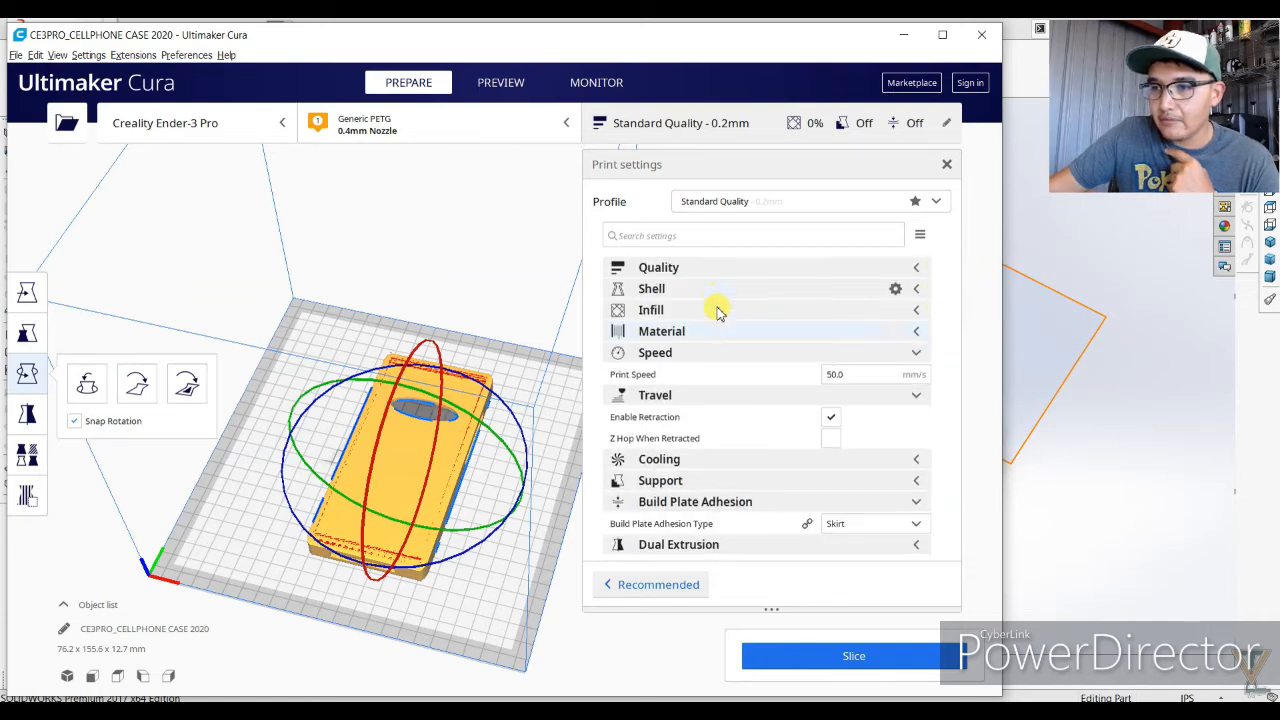
click(693, 358)
click(700, 376)
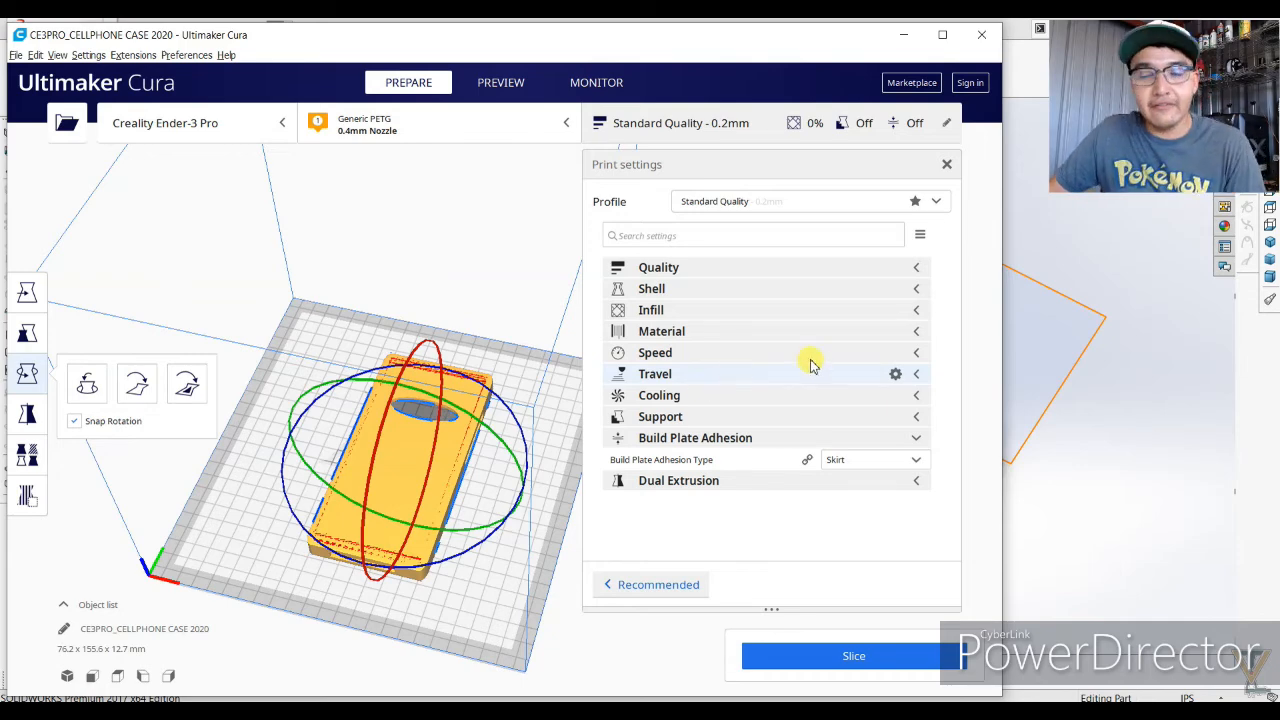
Check the layer height in the Quality group and review the available print profiles.
click(708, 270)
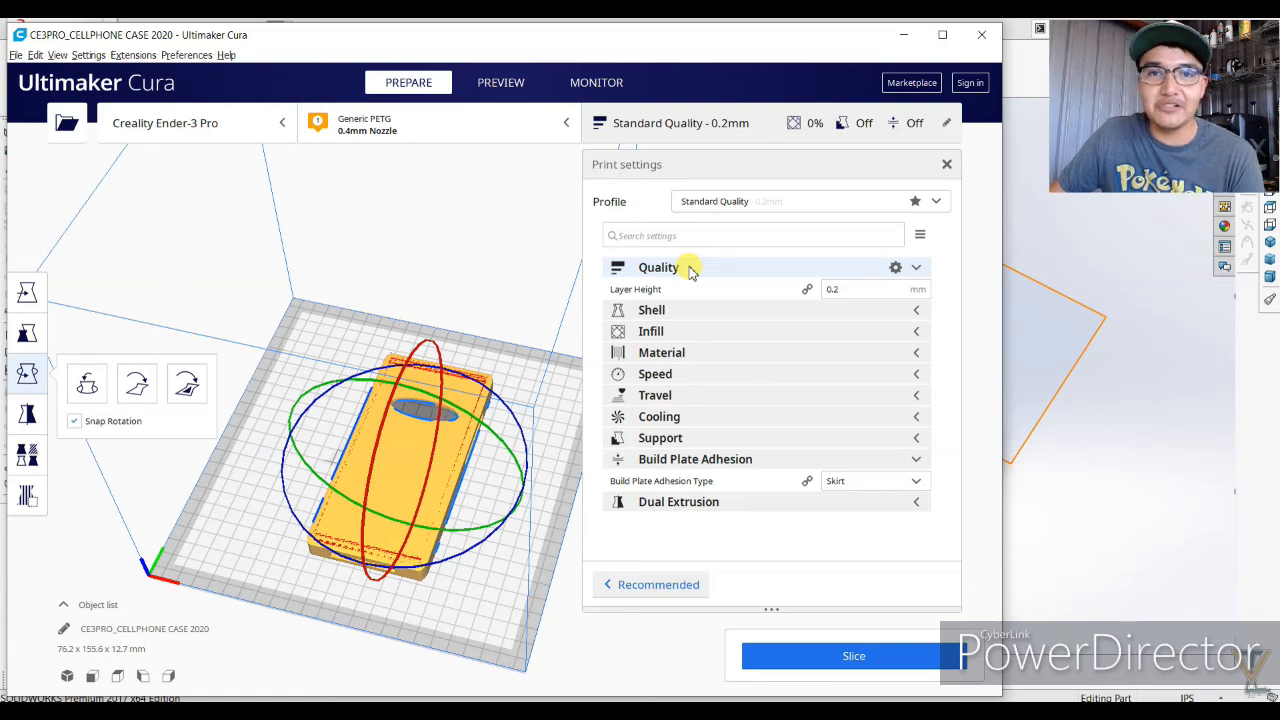
click(776, 268)
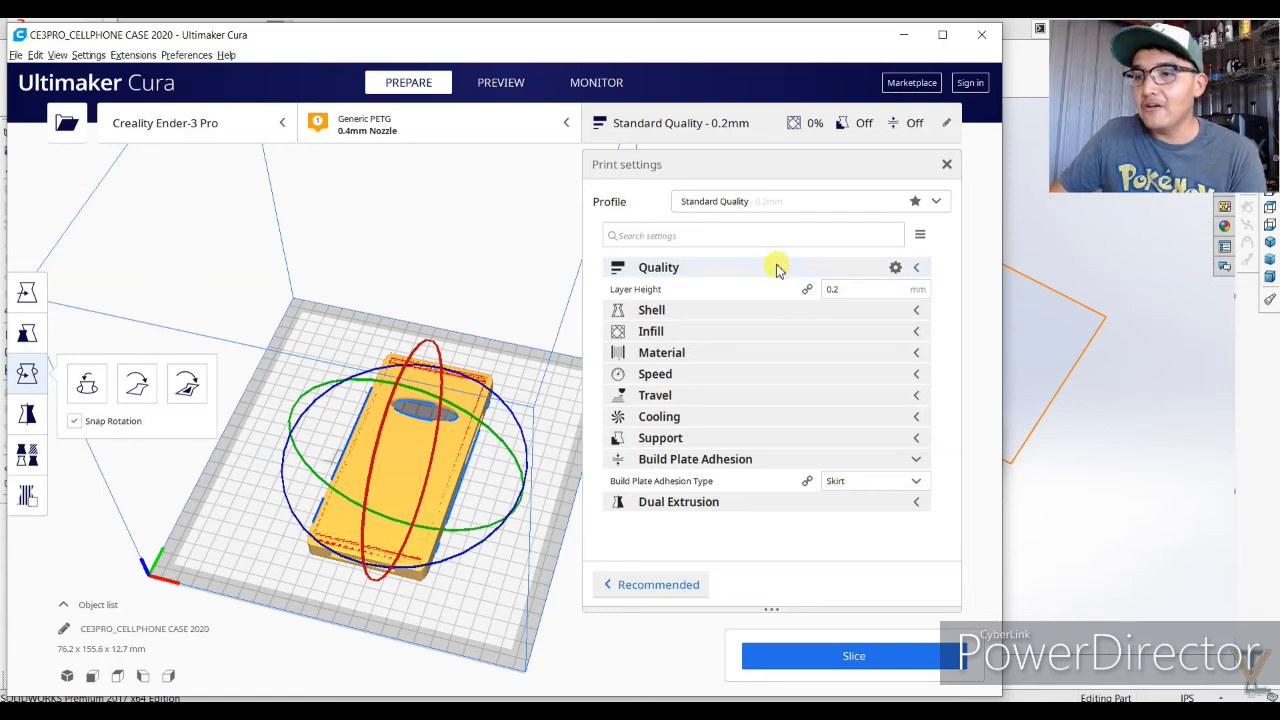
click(828, 212)
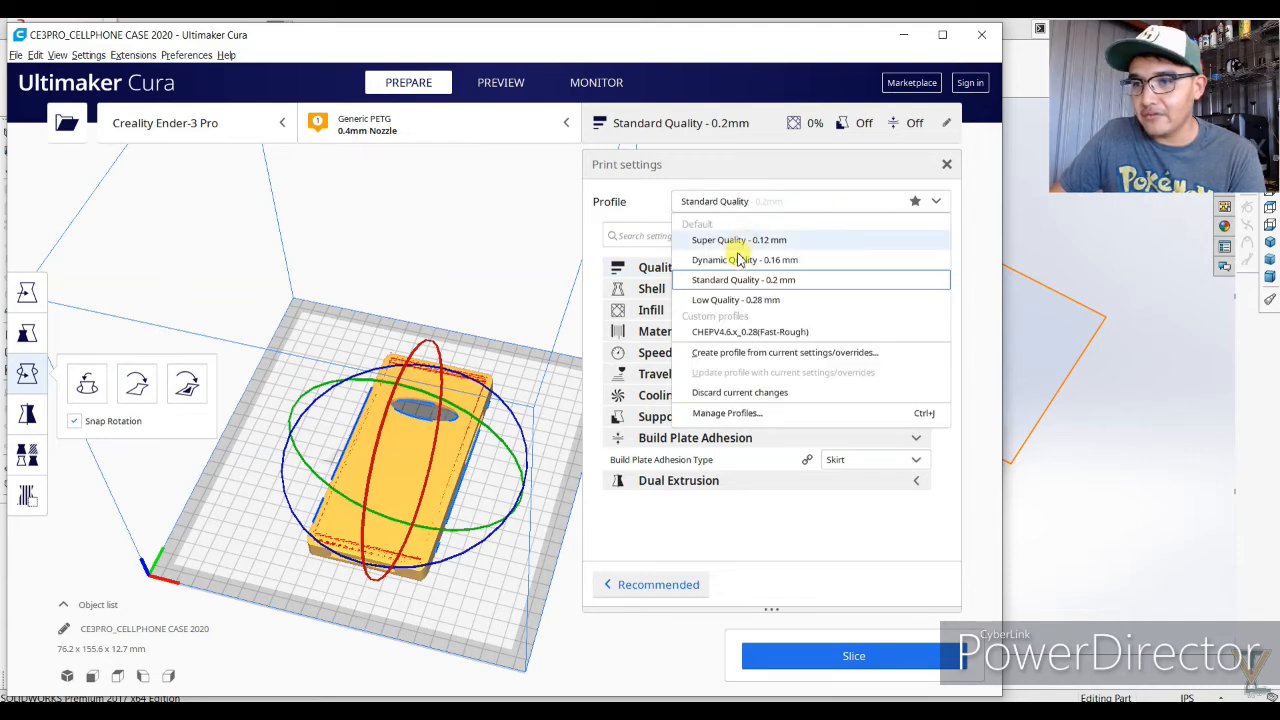
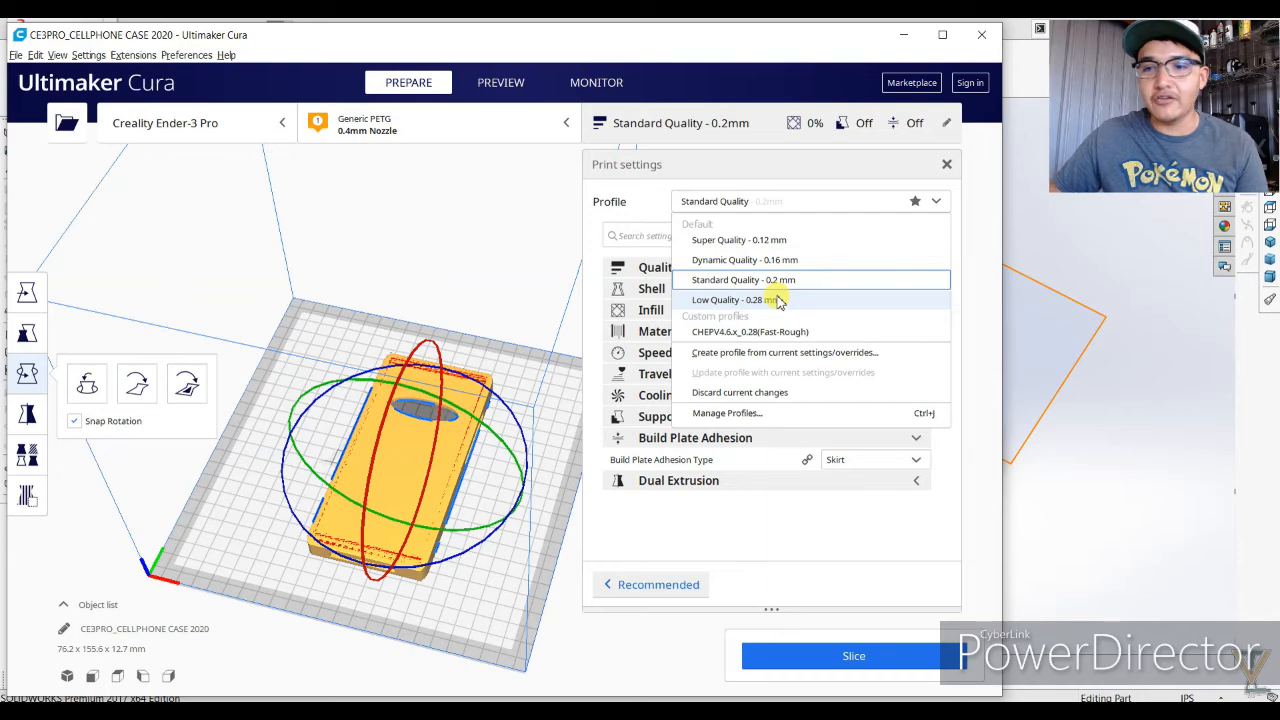
click(474, 262)
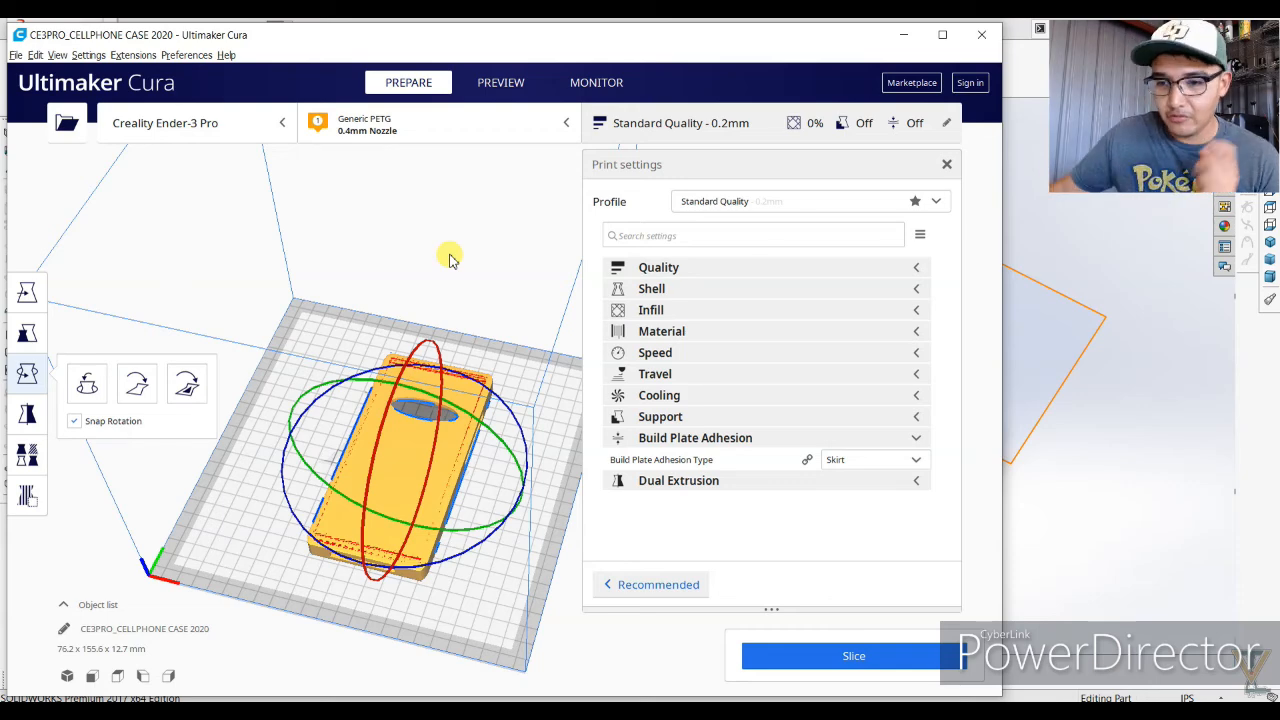
Switch to the Chrome browser and open a new tab.
click(478, 711)
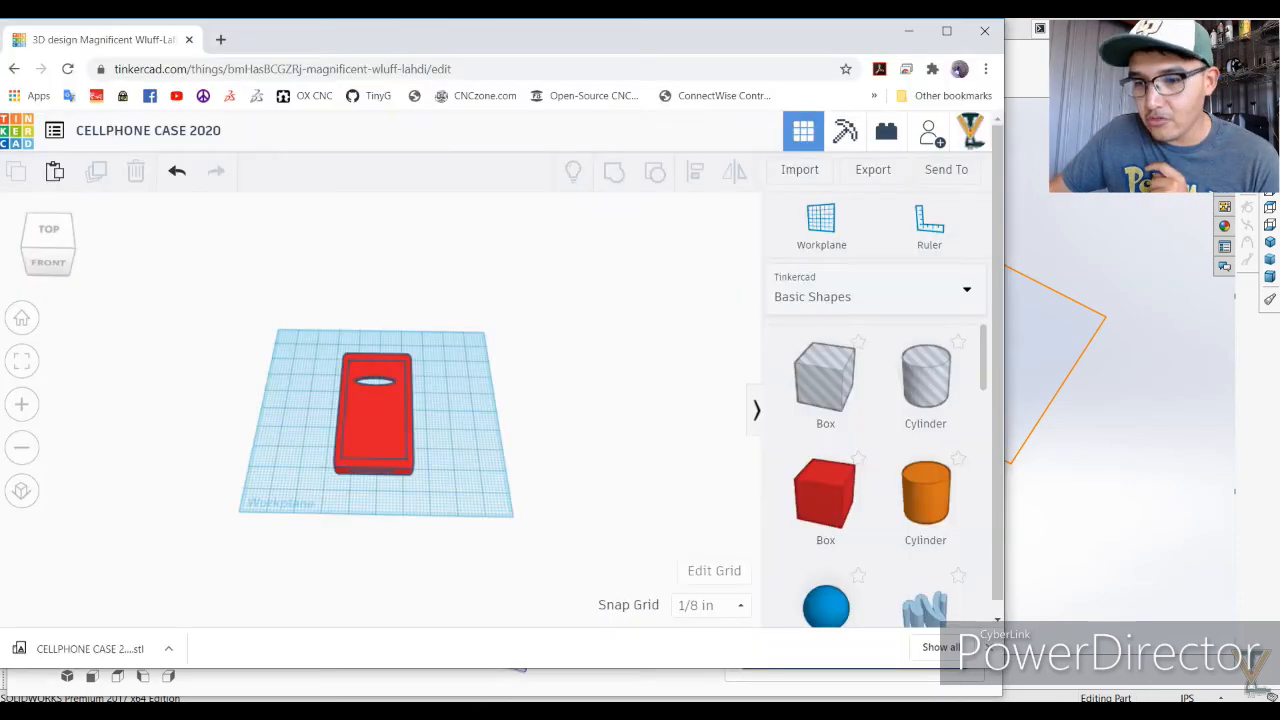
click(220, 39)
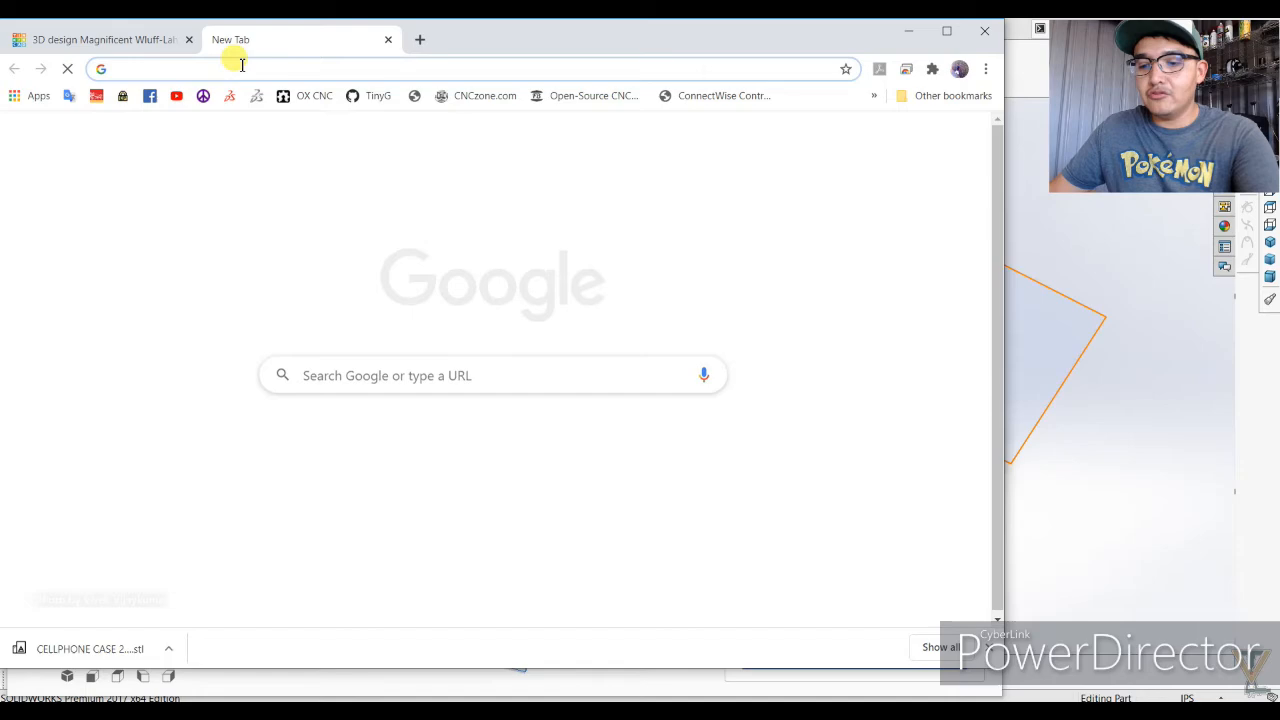
text(amazone.com)
key(Return)
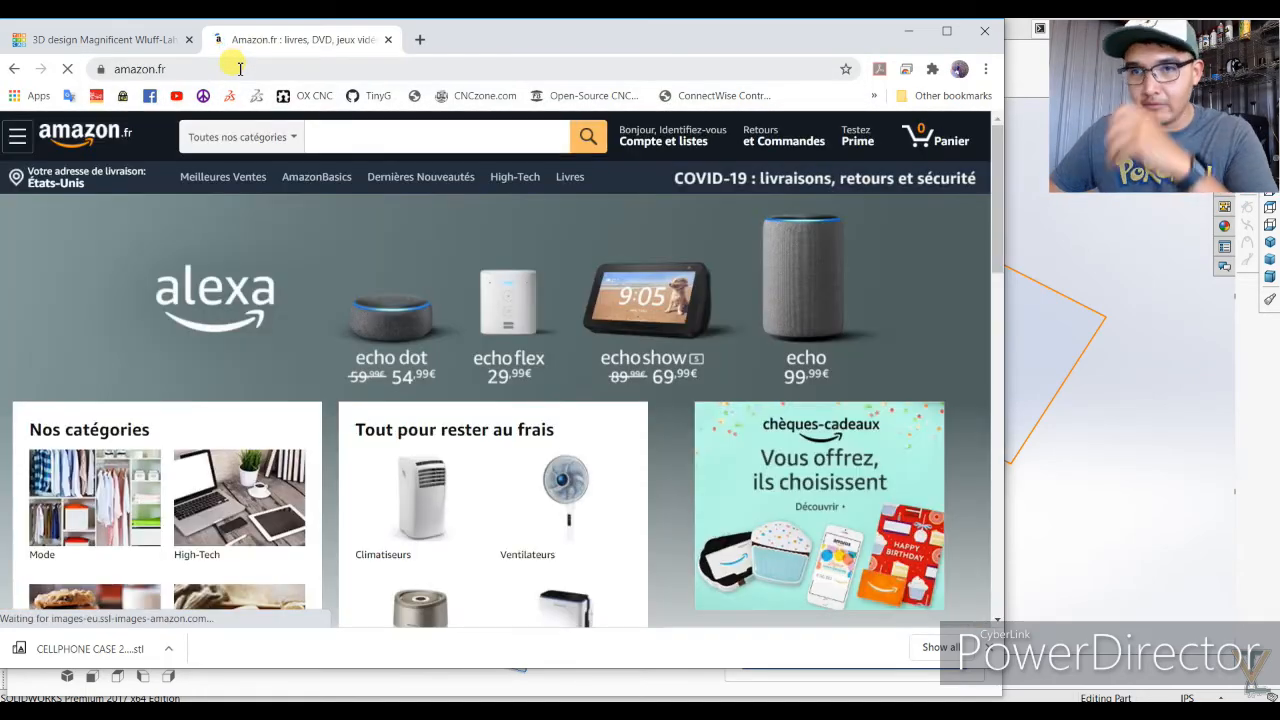
click(239, 68)
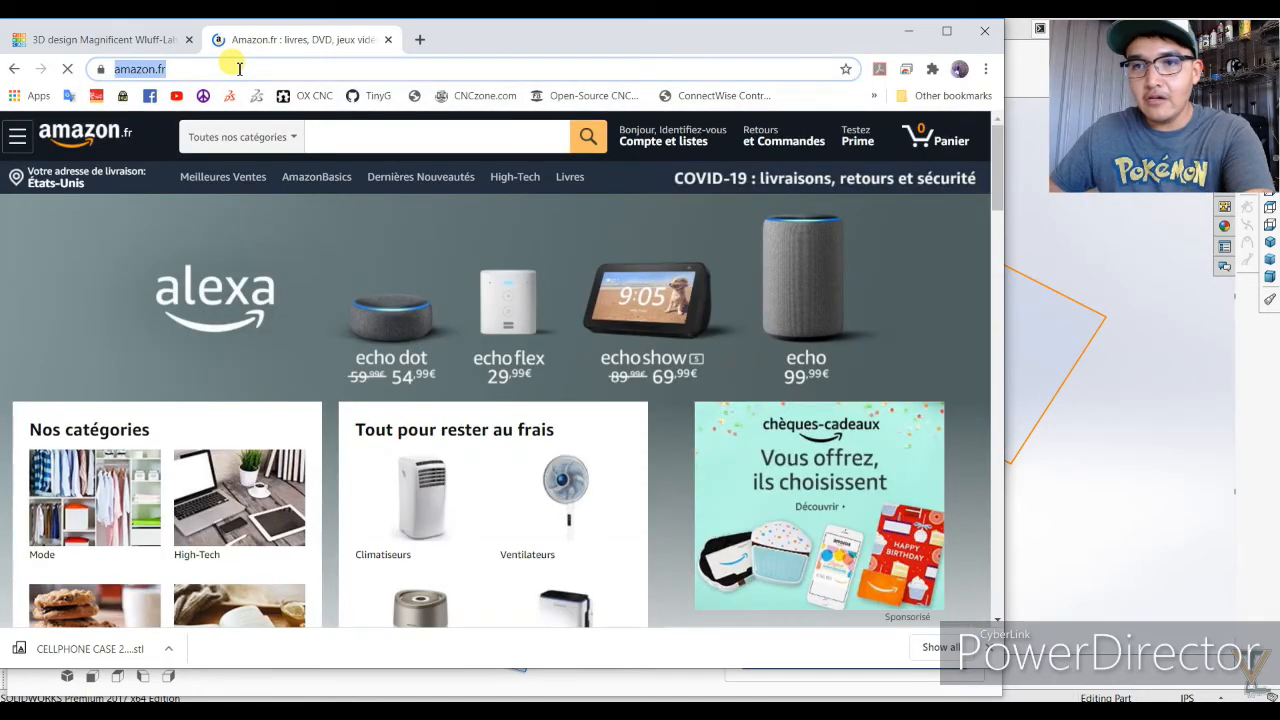
text(A)
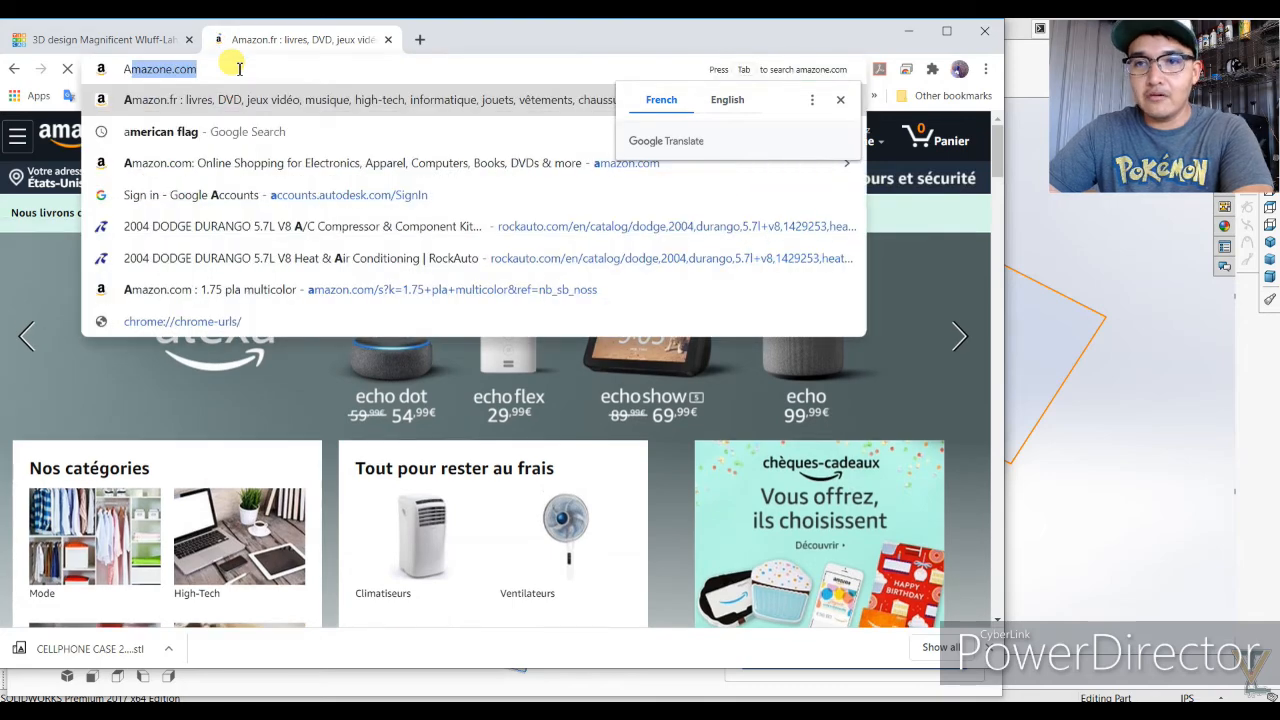
text(mazon.com)
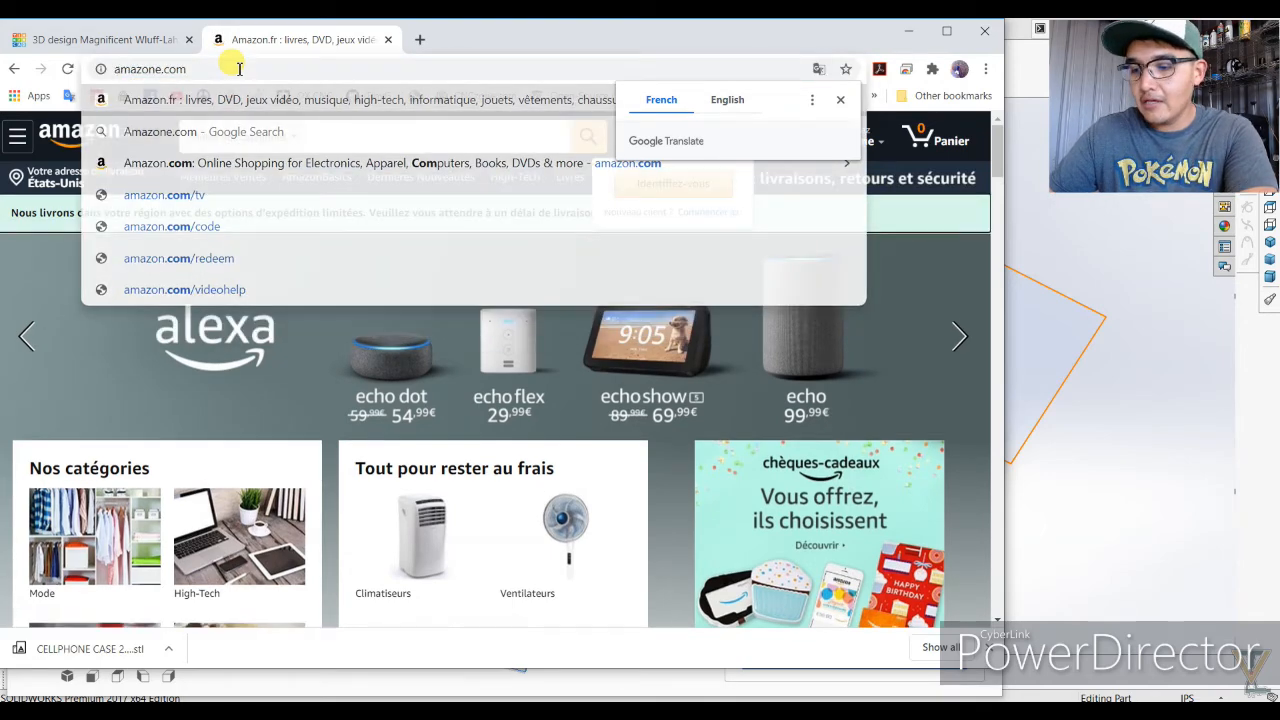
key(Return)
click(239, 68)
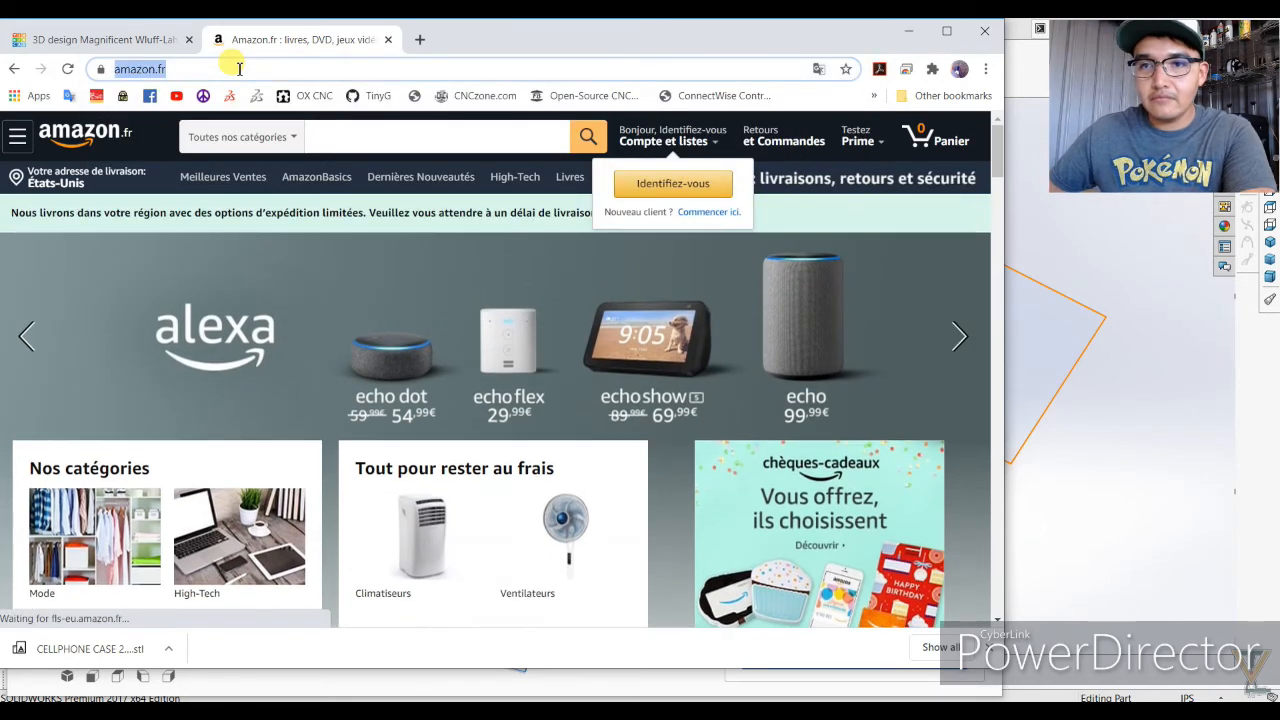
text(https://www.amazon.com)
key(Return)
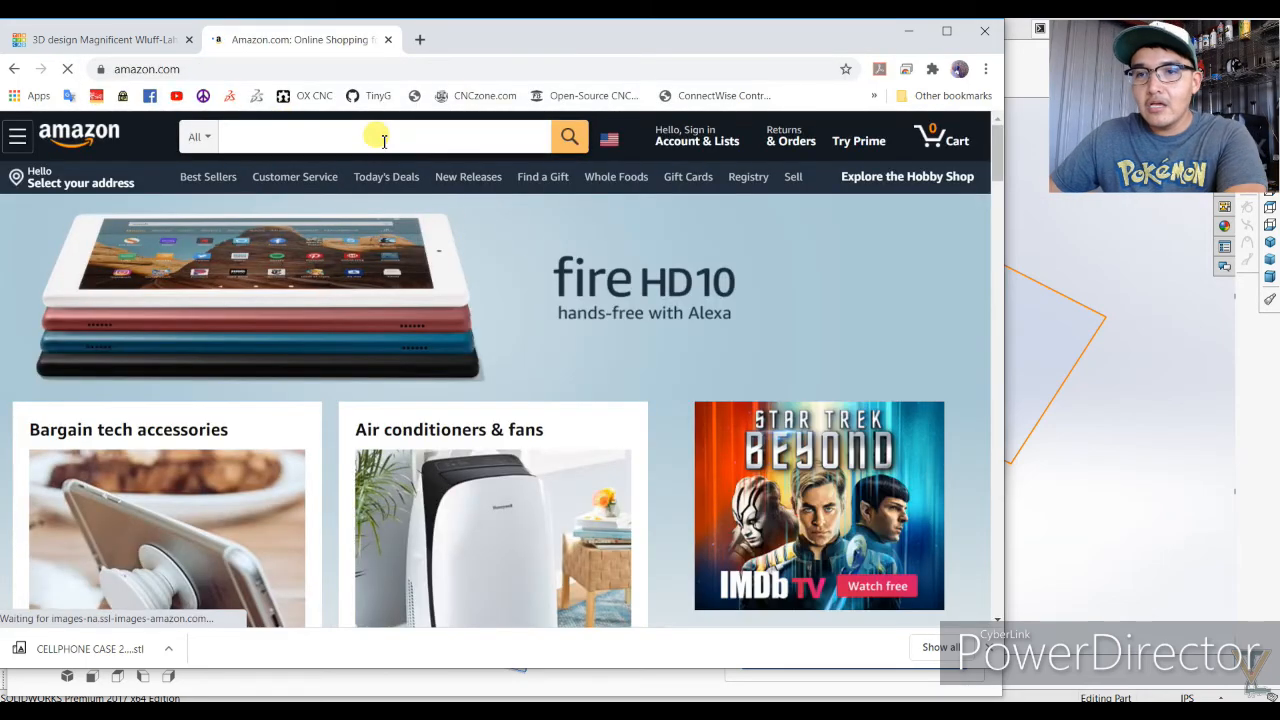
click(384, 142)
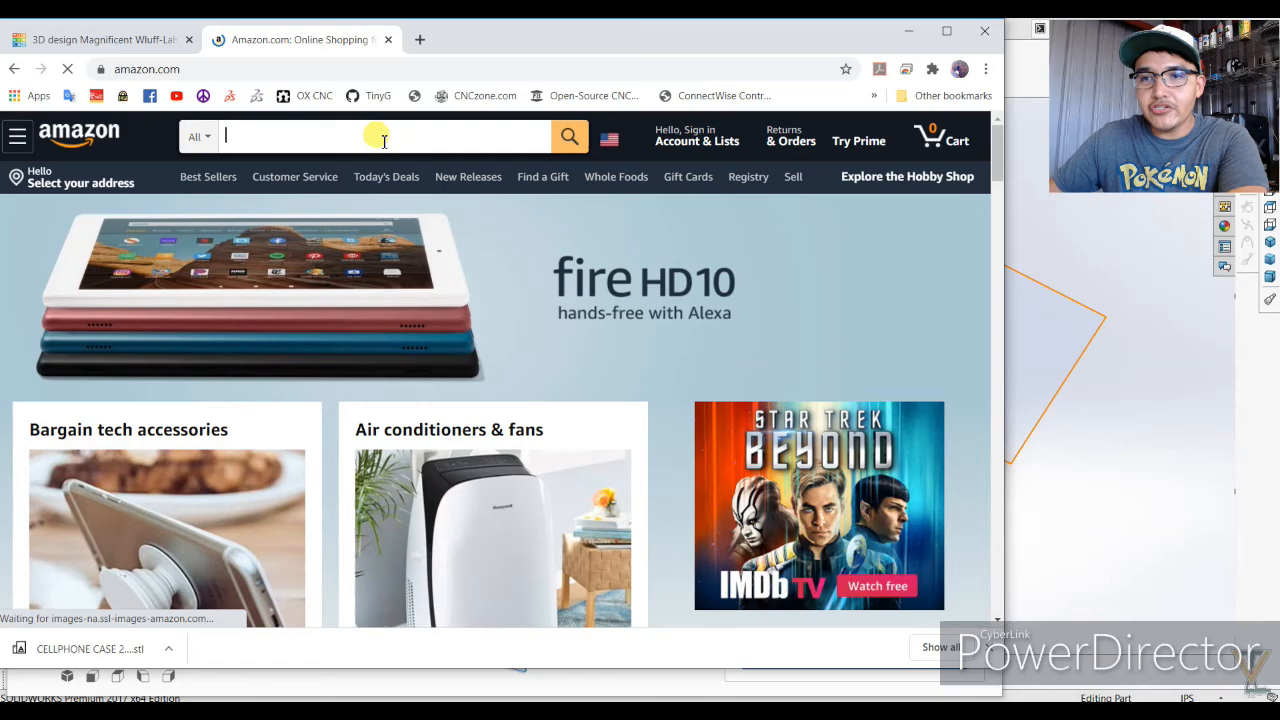
text(3D PRINTERS)
key(Return)
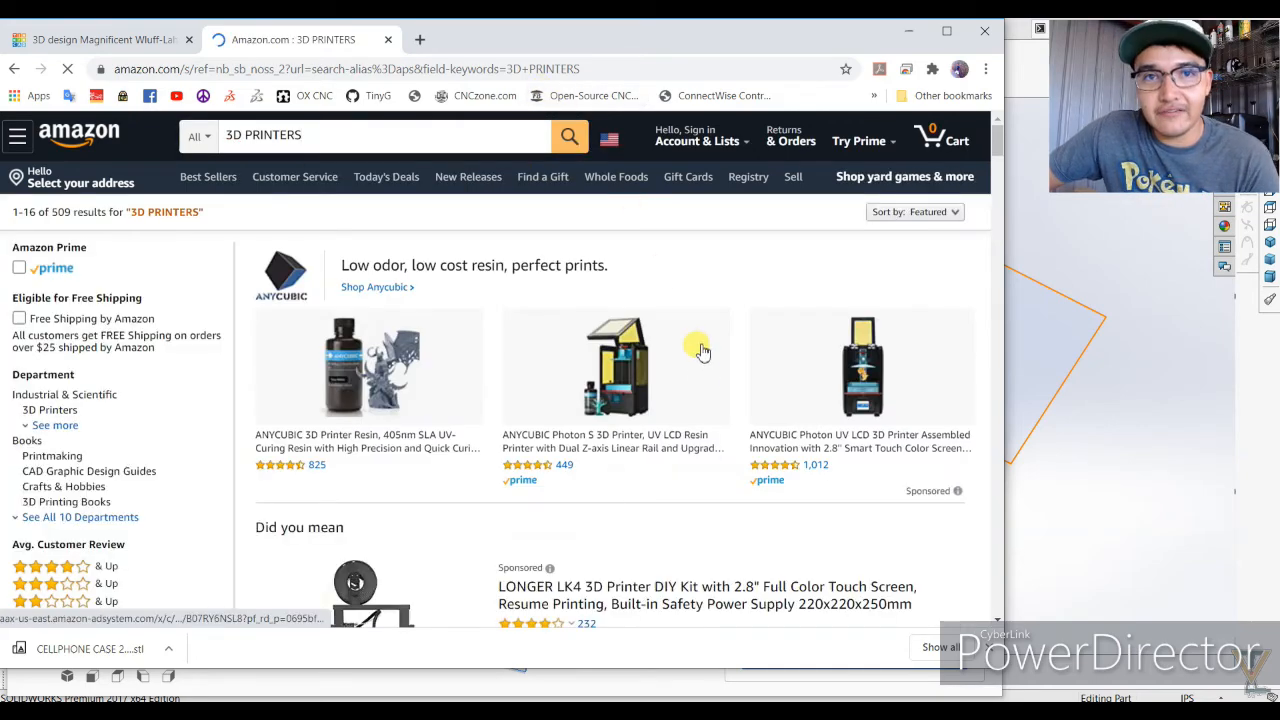
Examine the Creality Ender 3, Ender 3 Pro and QIDI TECH X-Plus listings in the search results, and return to Ultimaker Cura.
scroll(748, 425, down, 7)
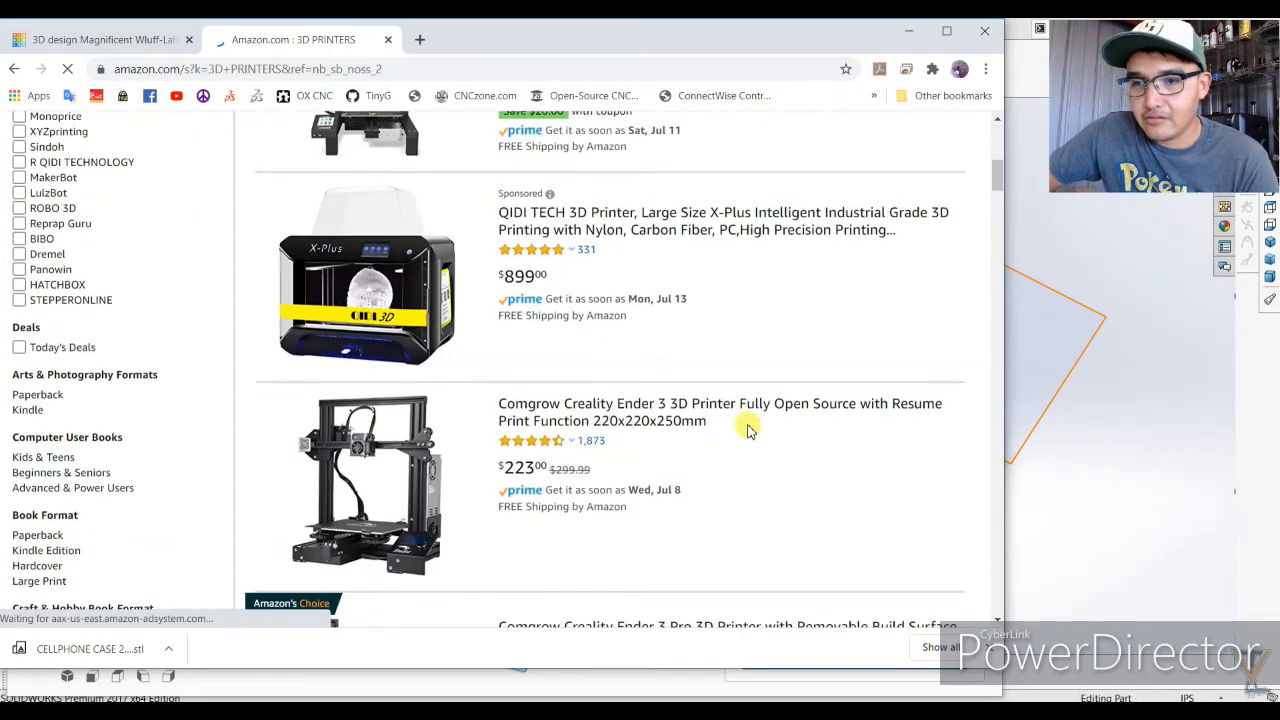
scroll(748, 425, down, 5)
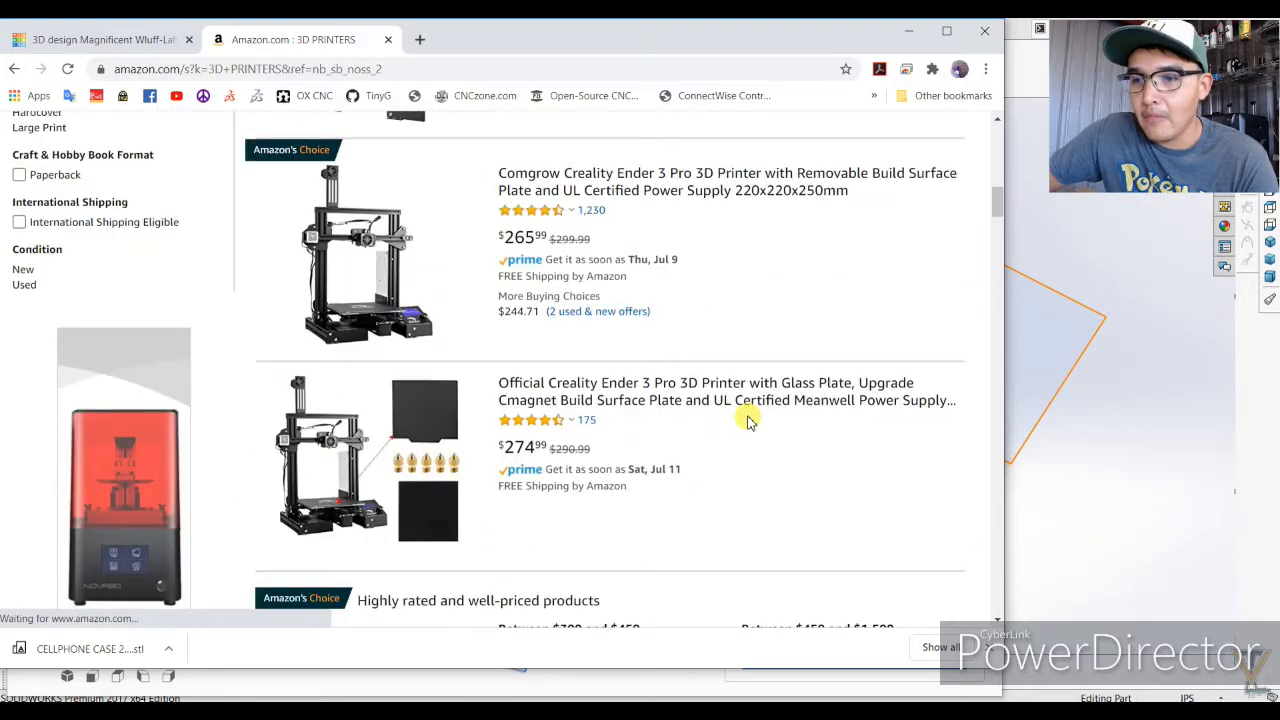
scroll(634, 294, up, 2)
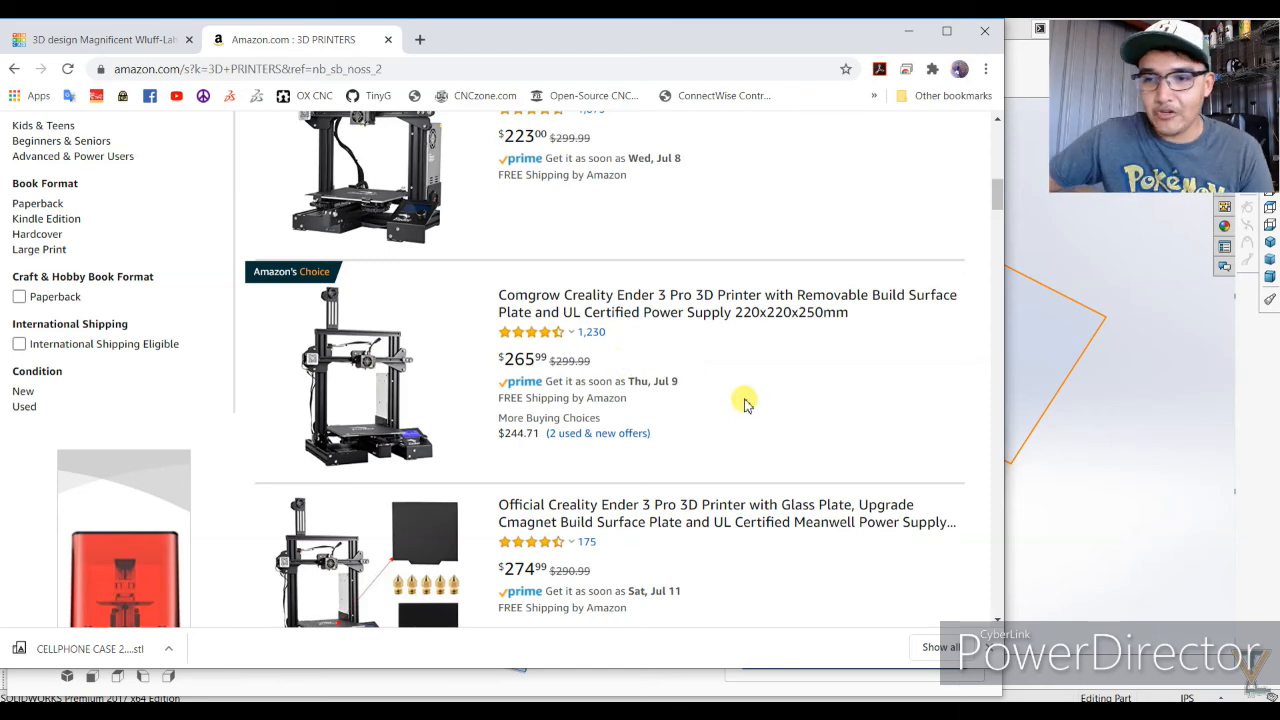
scroll(748, 405, down, 2)
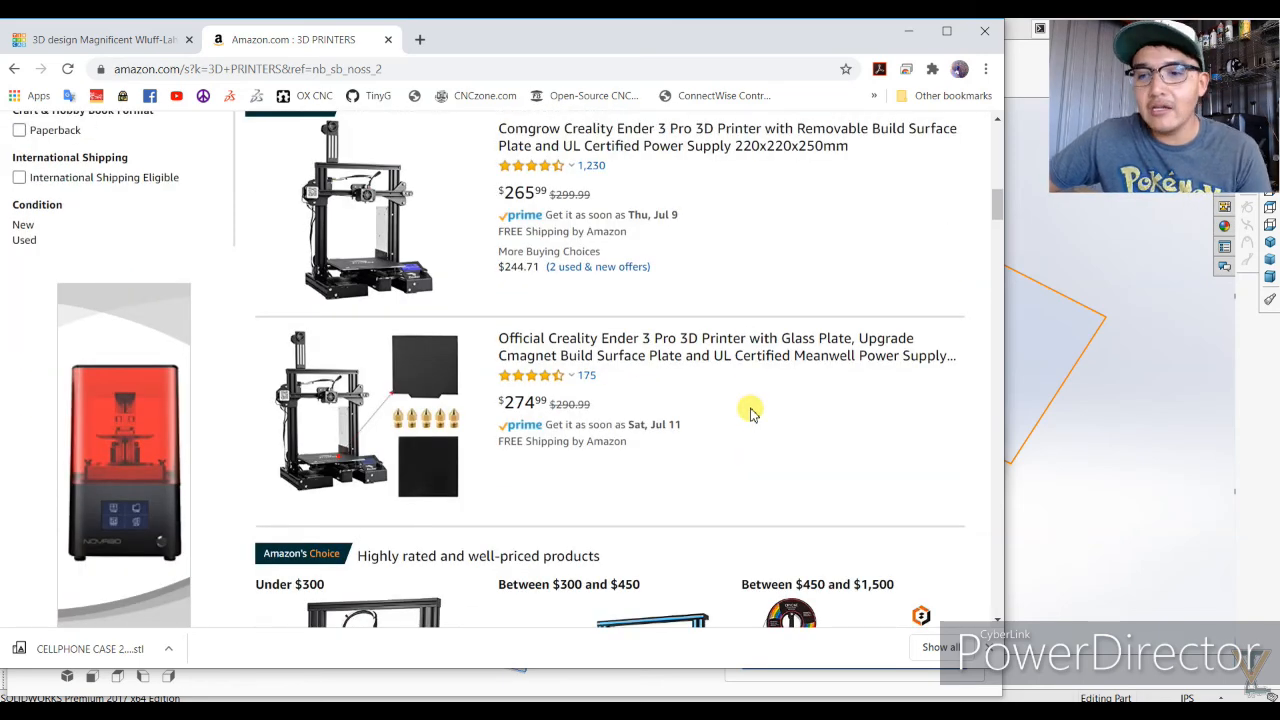
scroll(737, 414, down, 4)
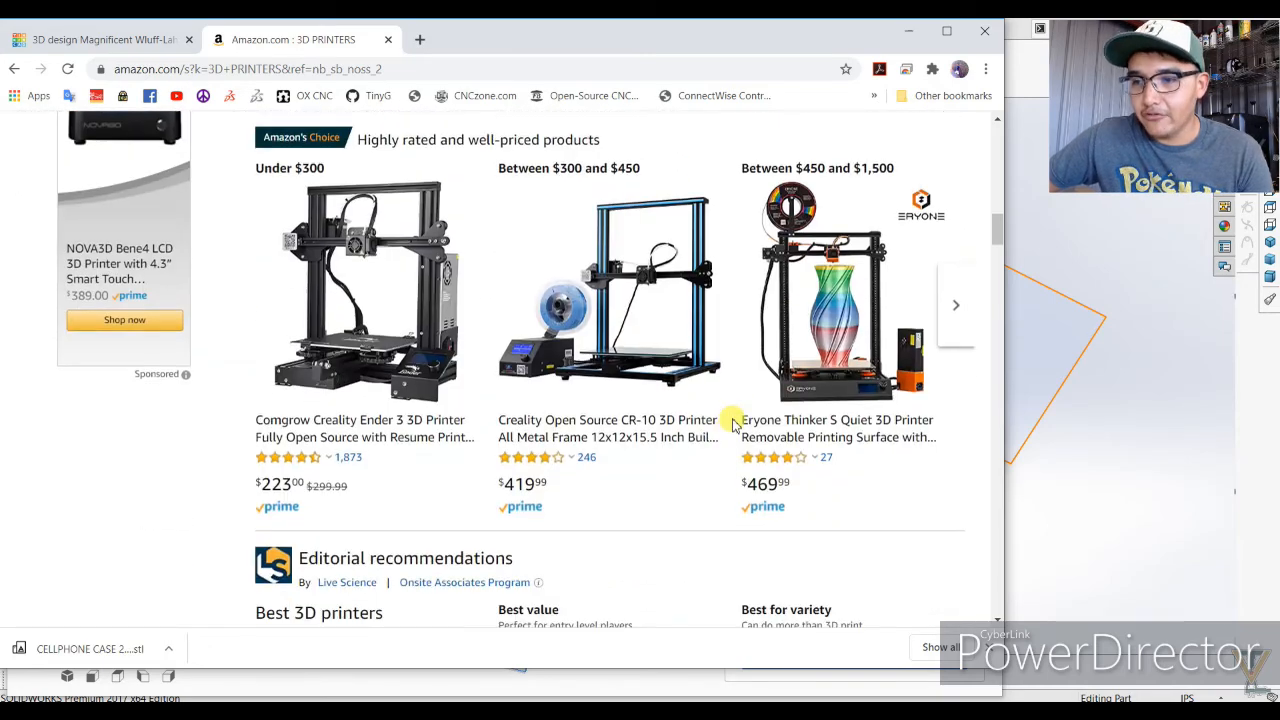
scroll(728, 430, up, 12)
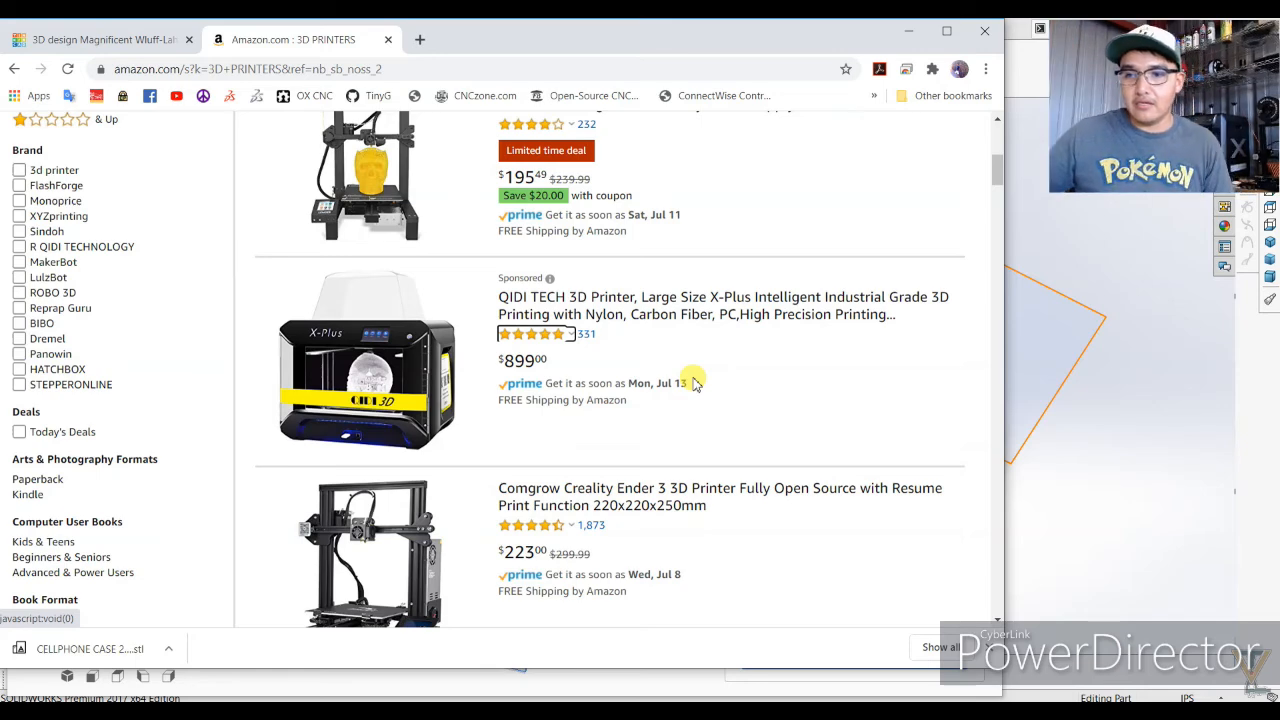
scroll(680, 471, down, 1)
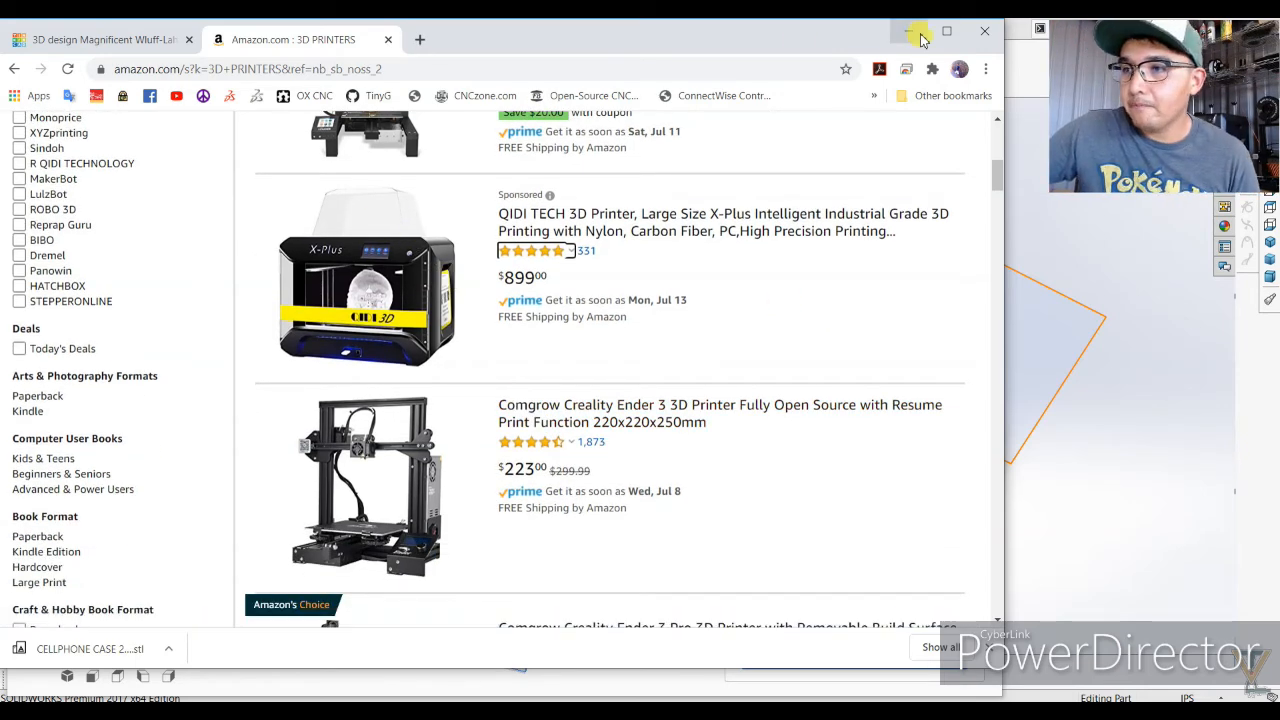
click(920, 37)
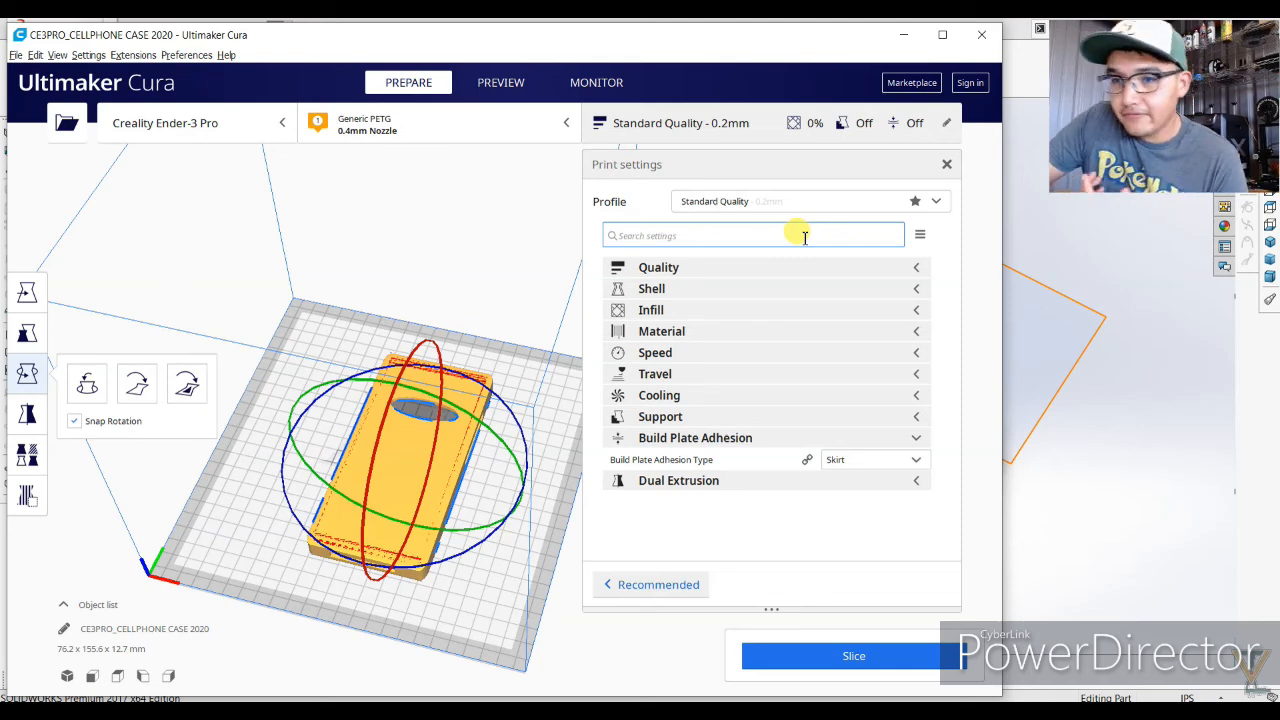
Slice the case with the Standard Quality 0.2 mm profile and open its layer preview.
click(851, 650)
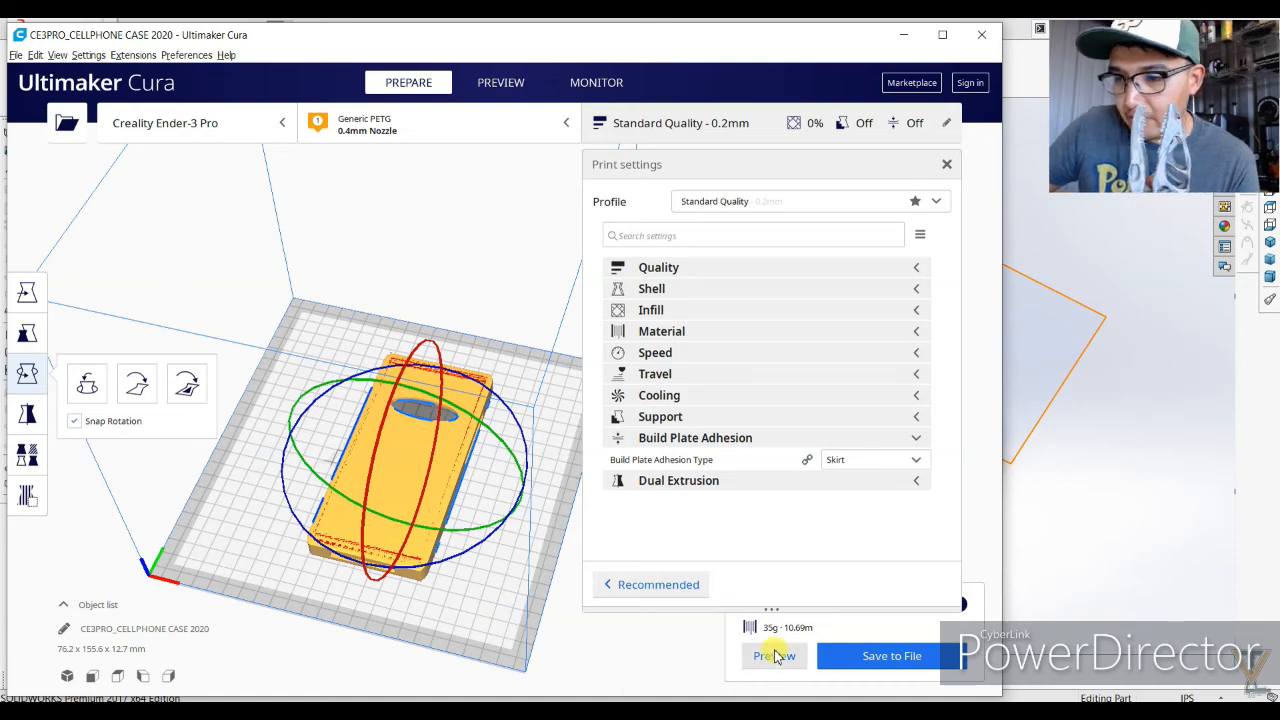
click(500, 82)
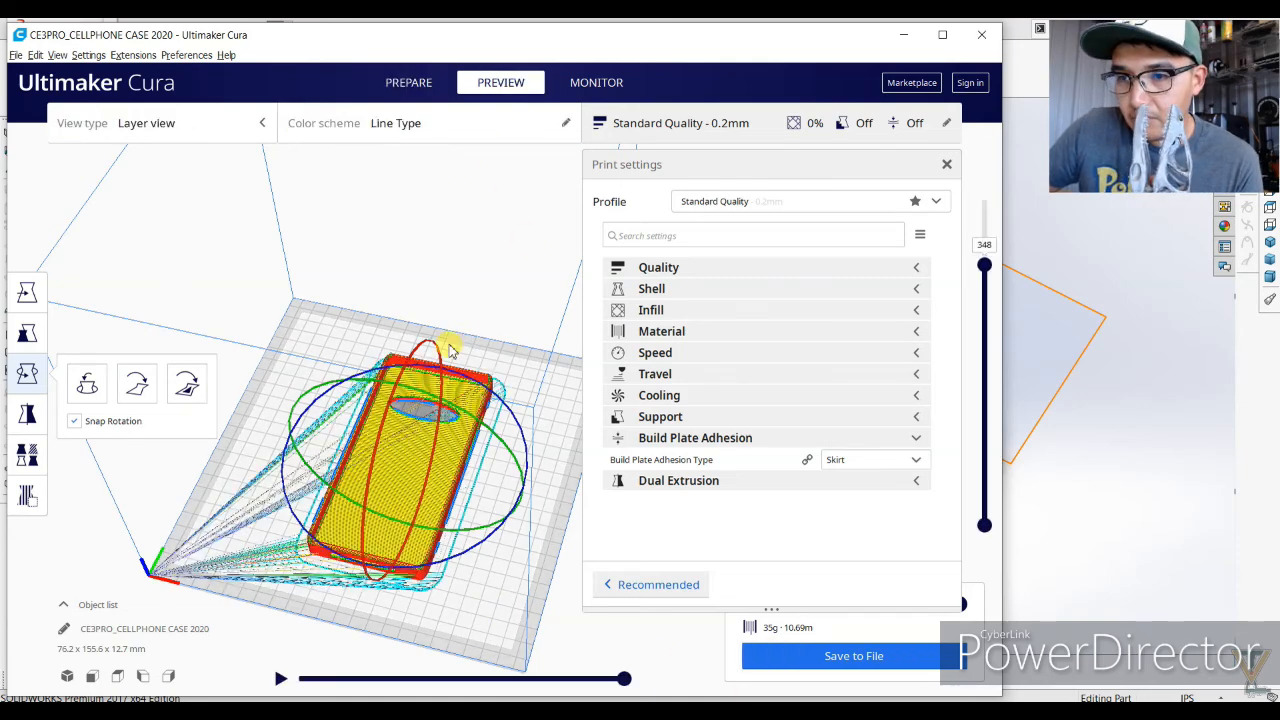
Examine the complete layer preview of the sliced case from above and from a low angle, including its walls and side openings.
right_drag(389, 501, 329, 566)
scroll(290, 620, up, 3)
right_drag(283, 629, 322, 630)
middle_drag(351, 560, 376, 451)
middle_drag(265, 511, 299, 463)
scroll(298, 461, up, 2)
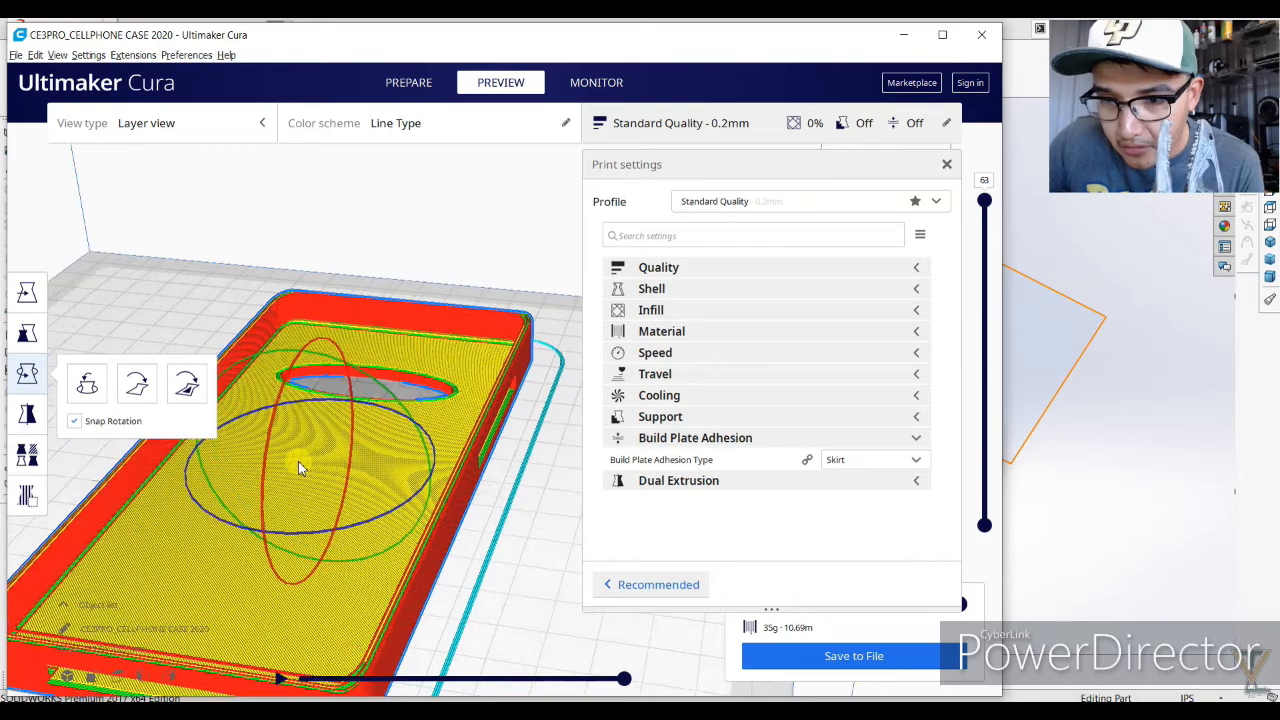
right_drag(338, 505, 300, 471)
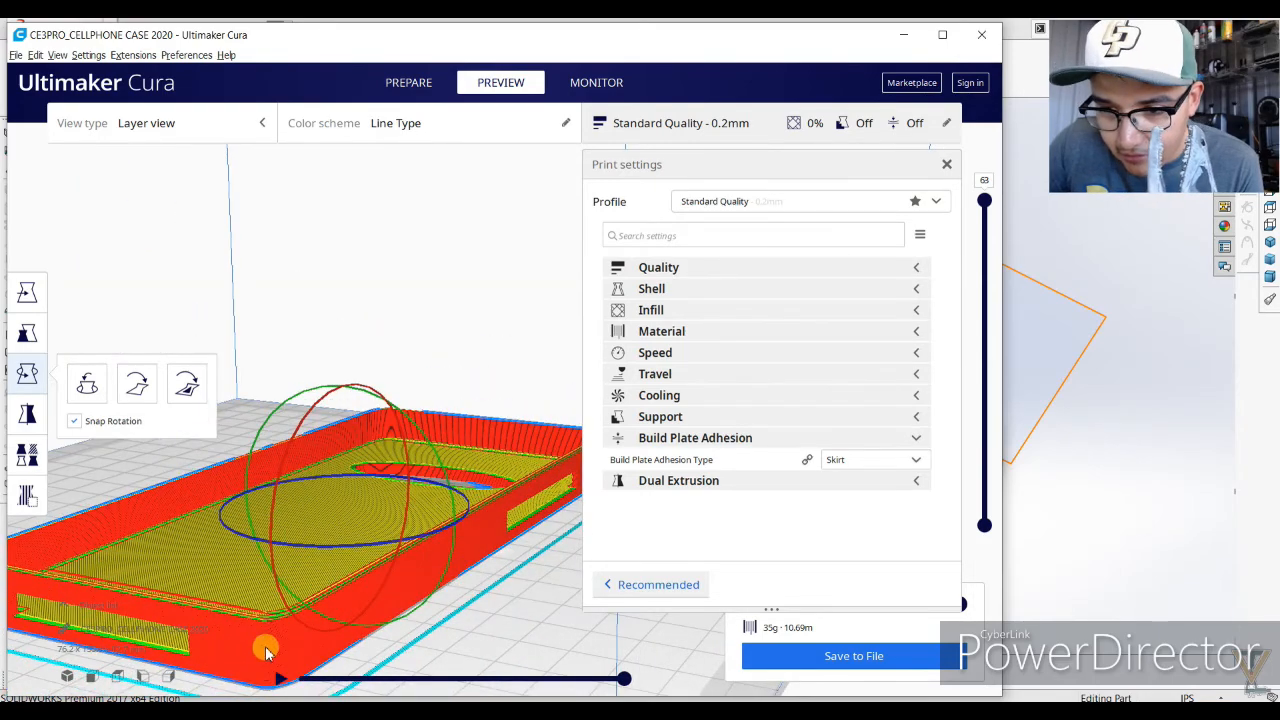
right_drag(266, 645, 288, 558)
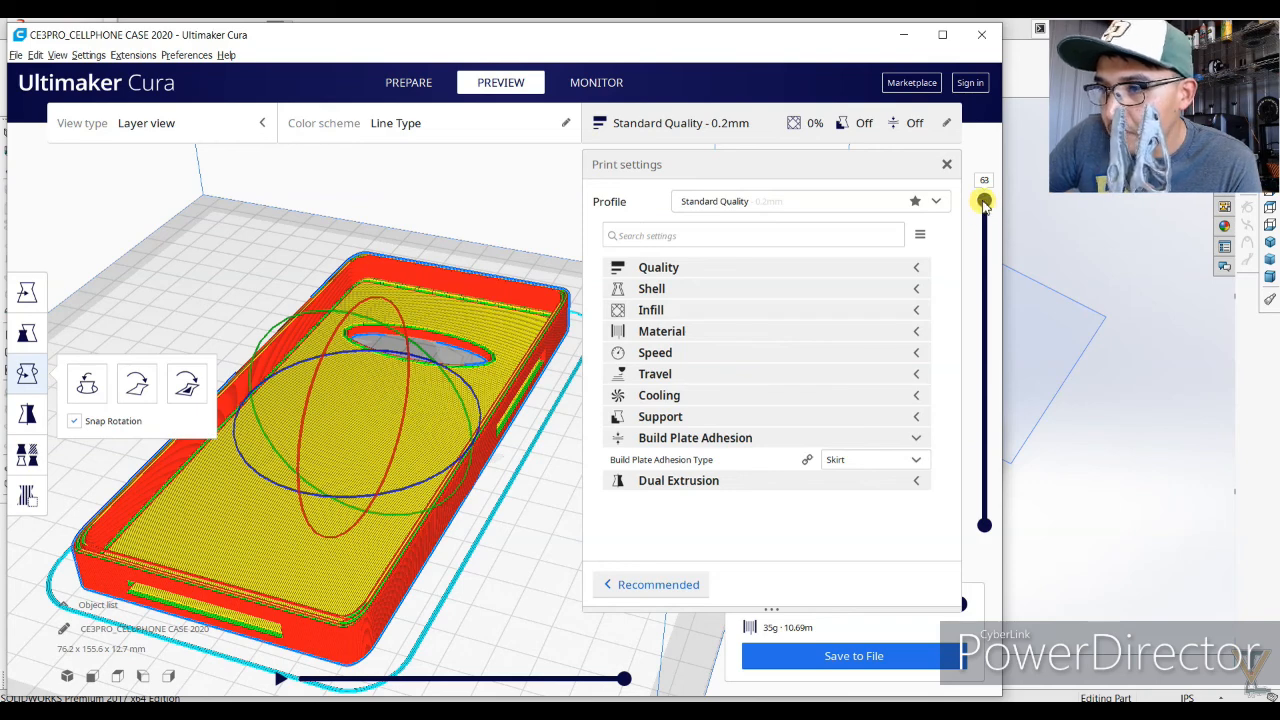
Lower the layer preview to layer 30, raise it to layer 31, and examine the case's corner and walls up close.
drag(985, 207, 975, 371)
scroll(478, 412, up, 6)
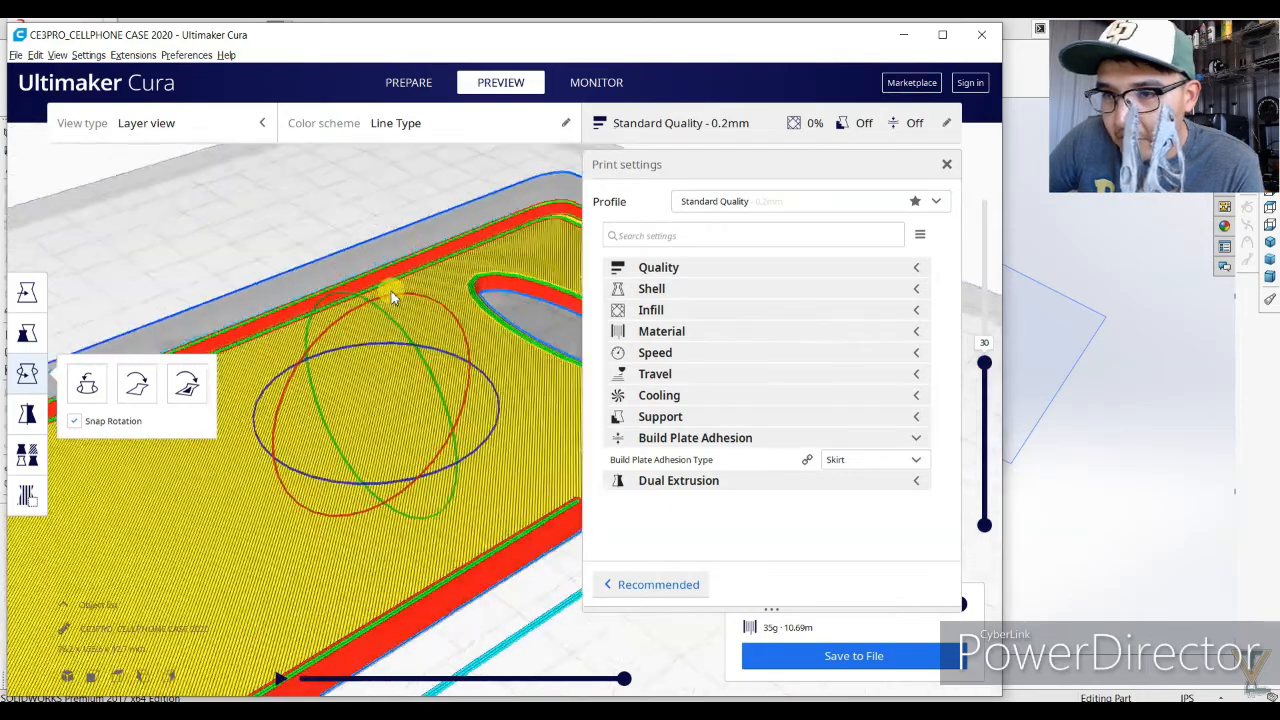
scroll(358, 290, up, 1)
right_drag(374, 296, 260, 309)
scroll(360, 318, up, 2)
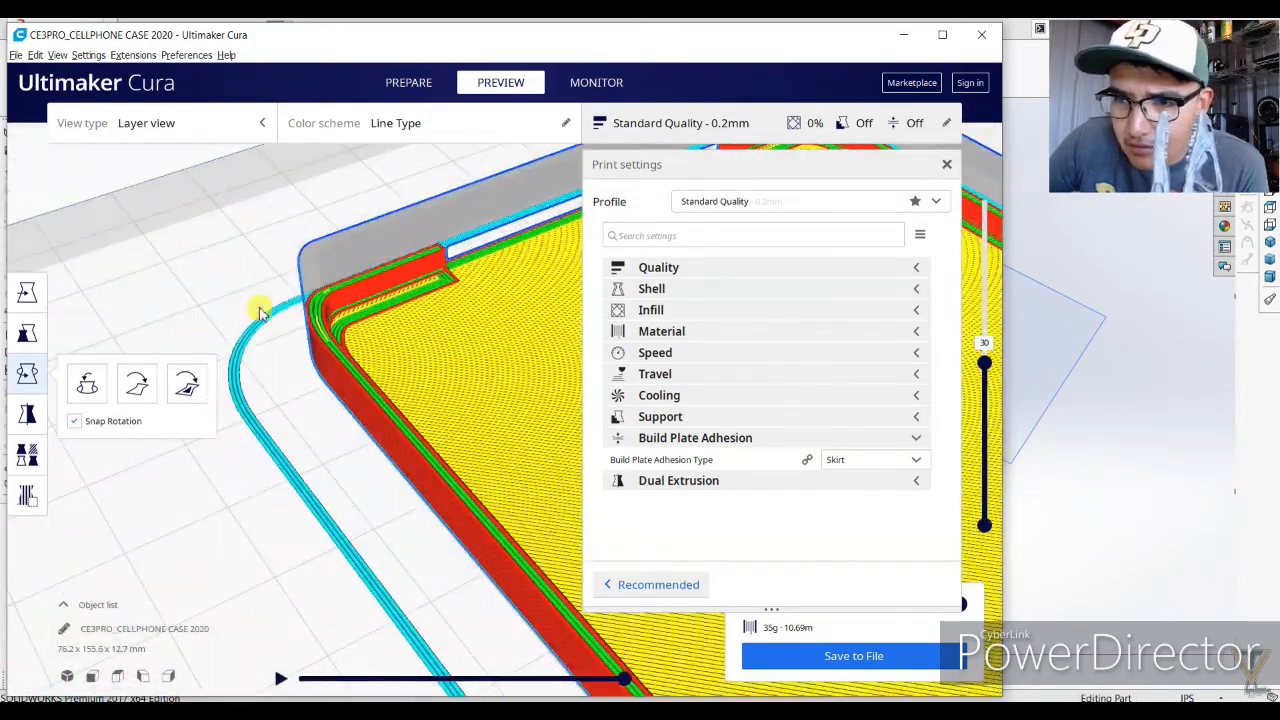
scroll(304, 319, up, 2)
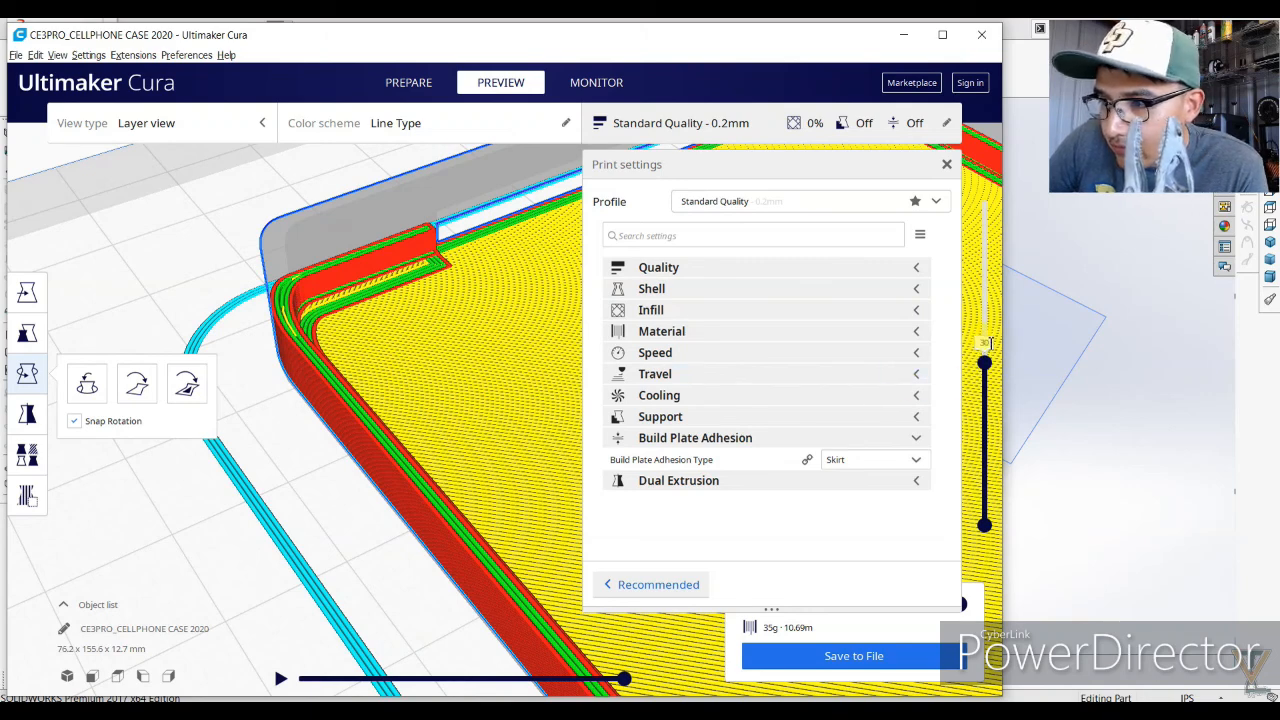
key(Up)
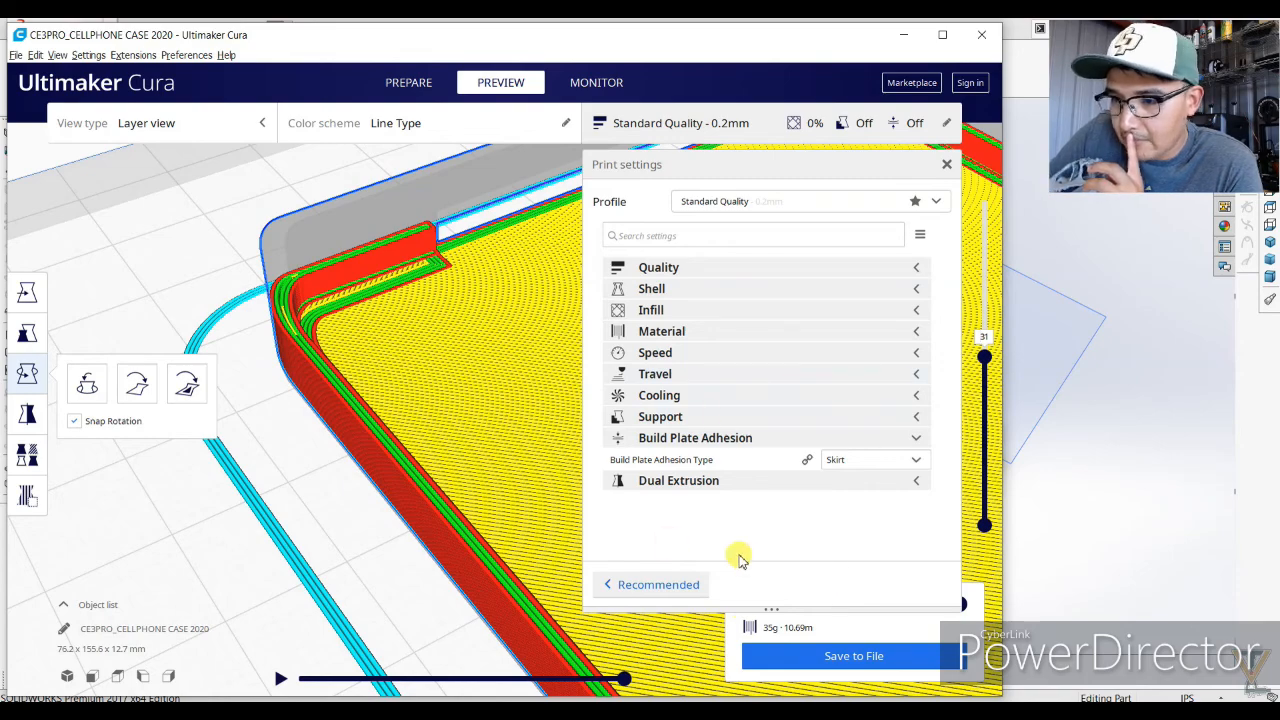
scroll(504, 542, down, 1)
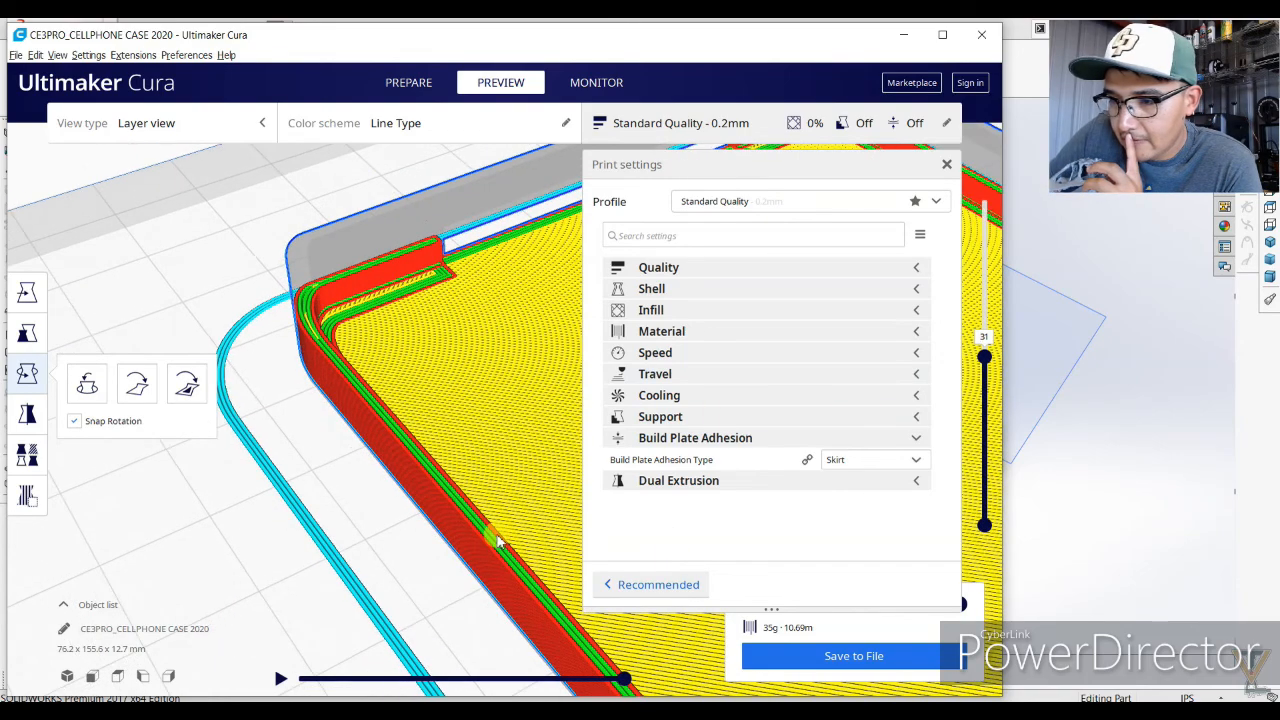
scroll(497, 541, down, 2)
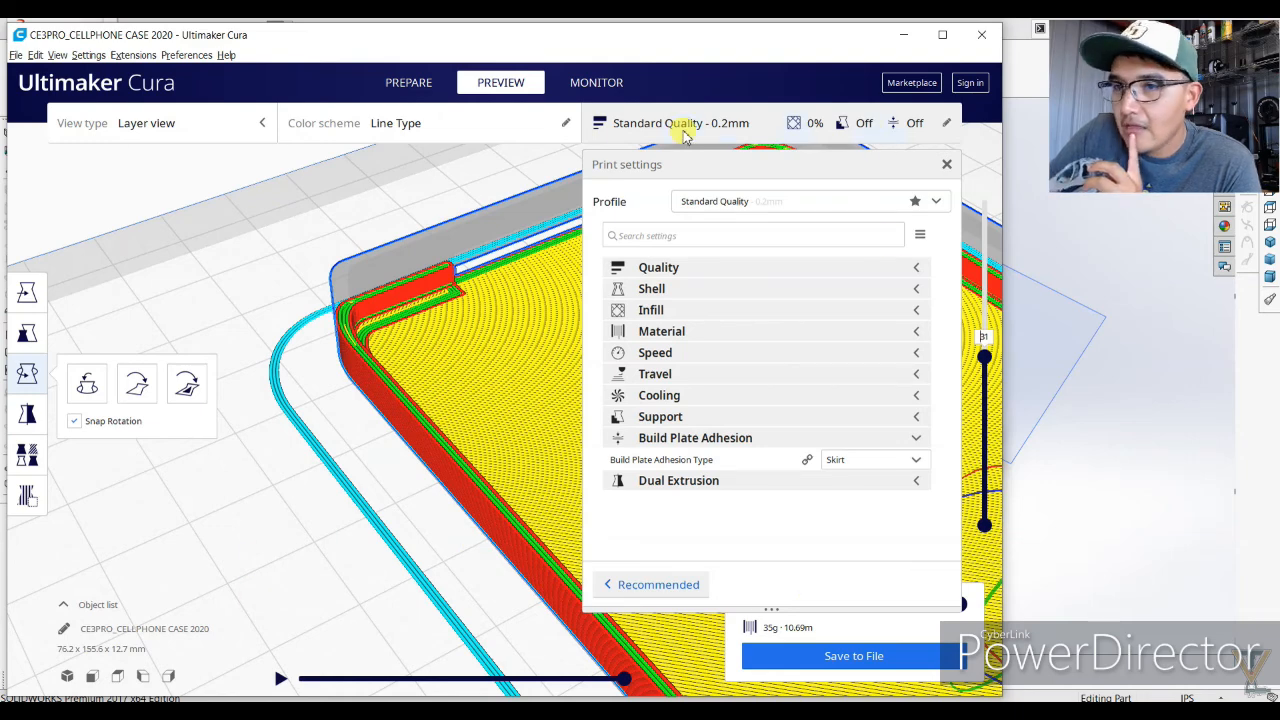
middle_drag(360, 470, 168, 446)
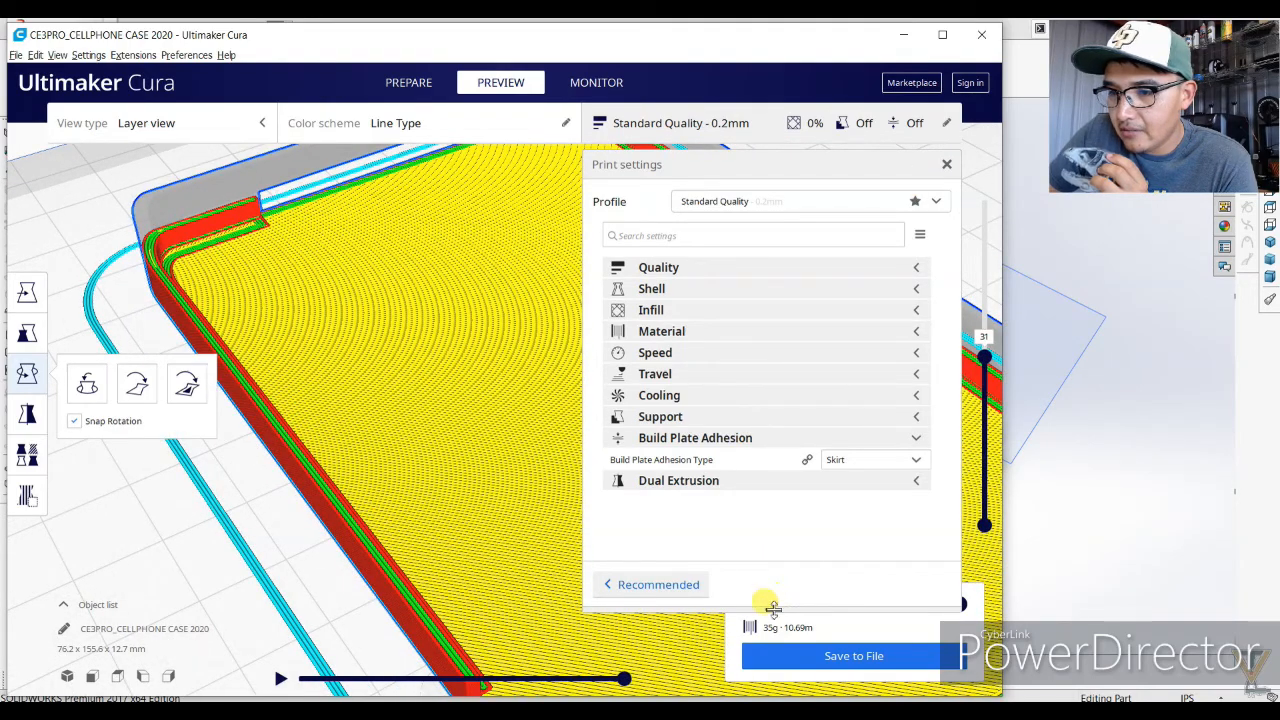
Shorten the print settings area to clear the print estimate, and examine layer 31 near the oval cutout and across the whole case.
drag(772, 607, 773, 443)
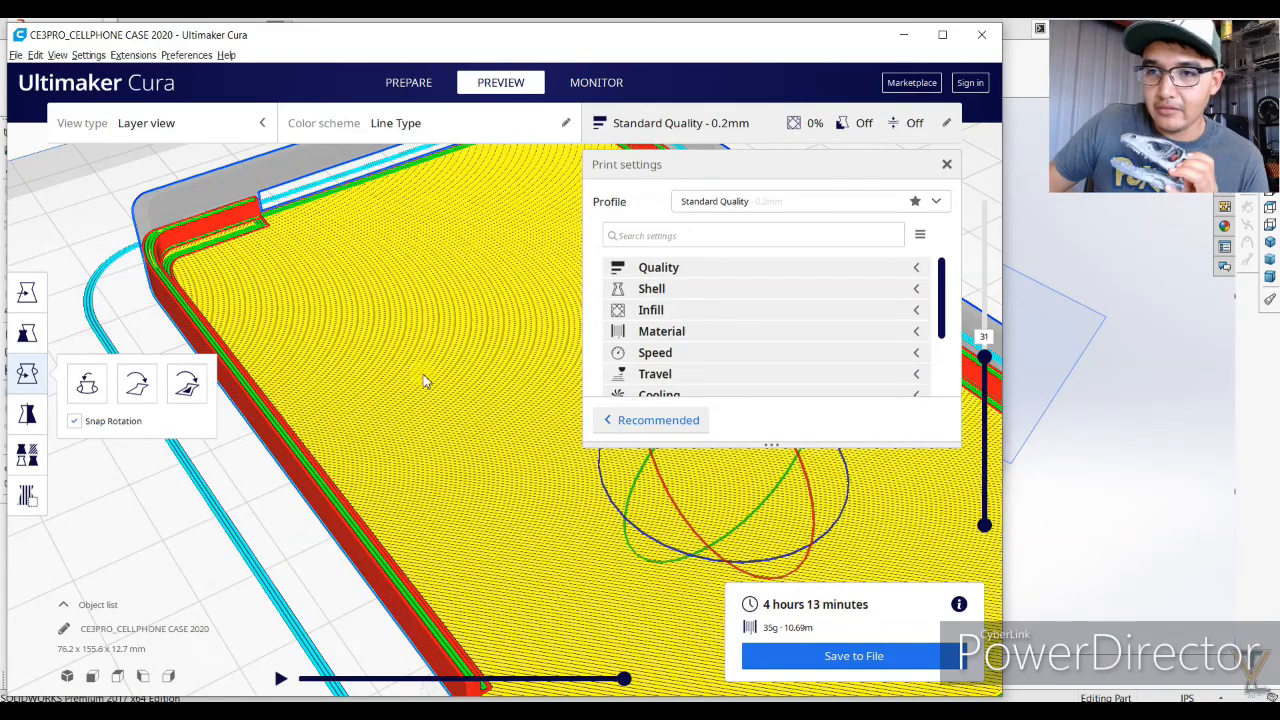
scroll(400, 370, up, 3)
scroll(371, 354, up, 4)
scroll(533, 326, down, 3)
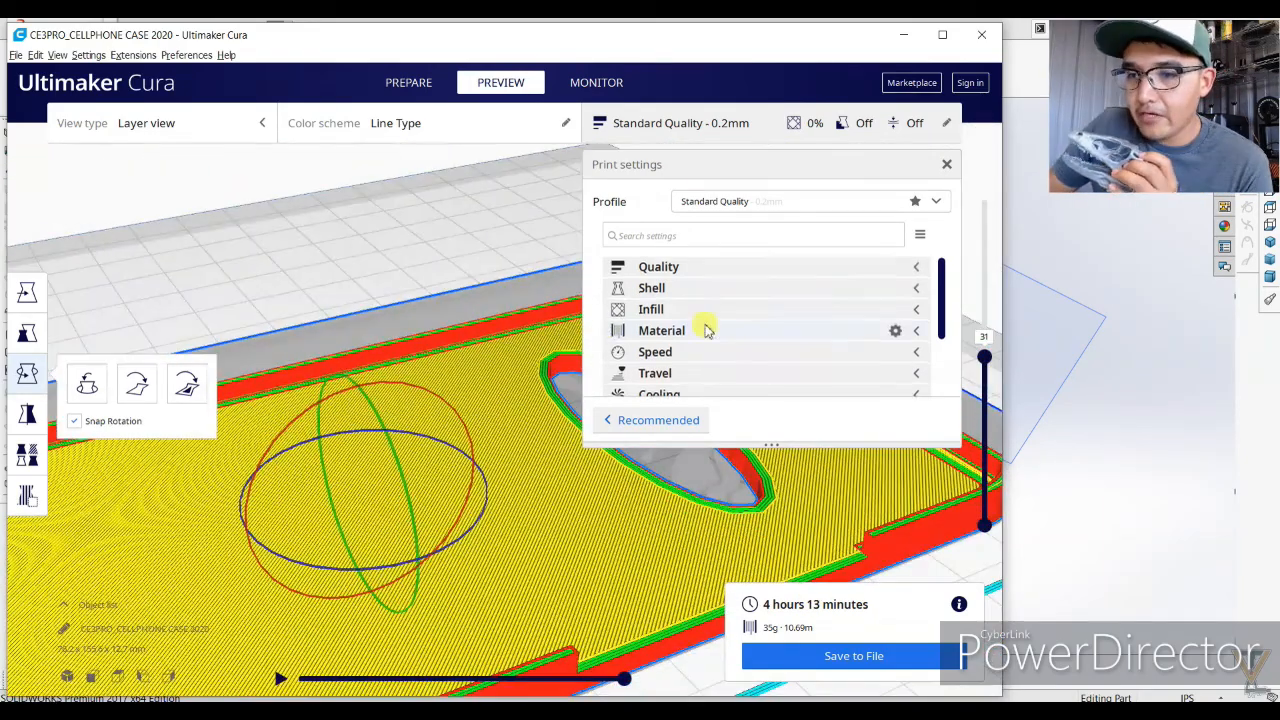
scroll(491, 349, down, 3)
scroll(492, 356, down, 2)
right_drag(492, 356, 643, 343)
scroll(458, 372, down, 3)
right_drag(458, 372, 442, 408)
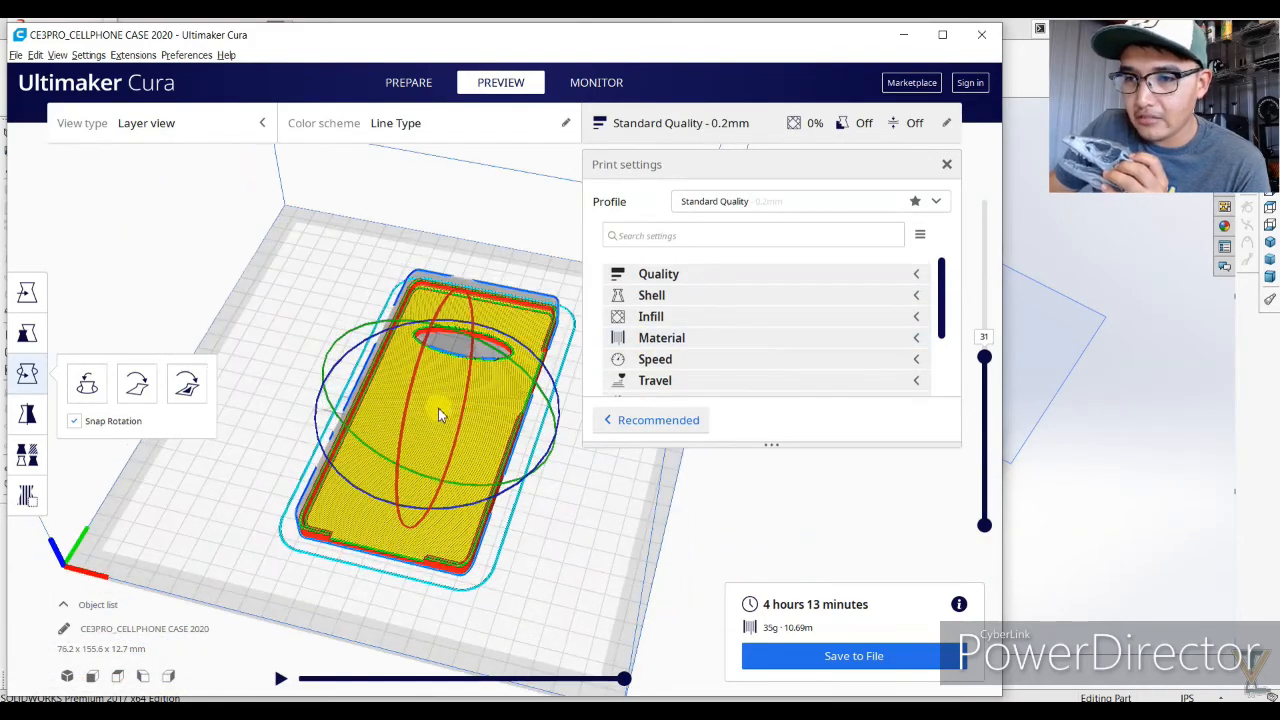